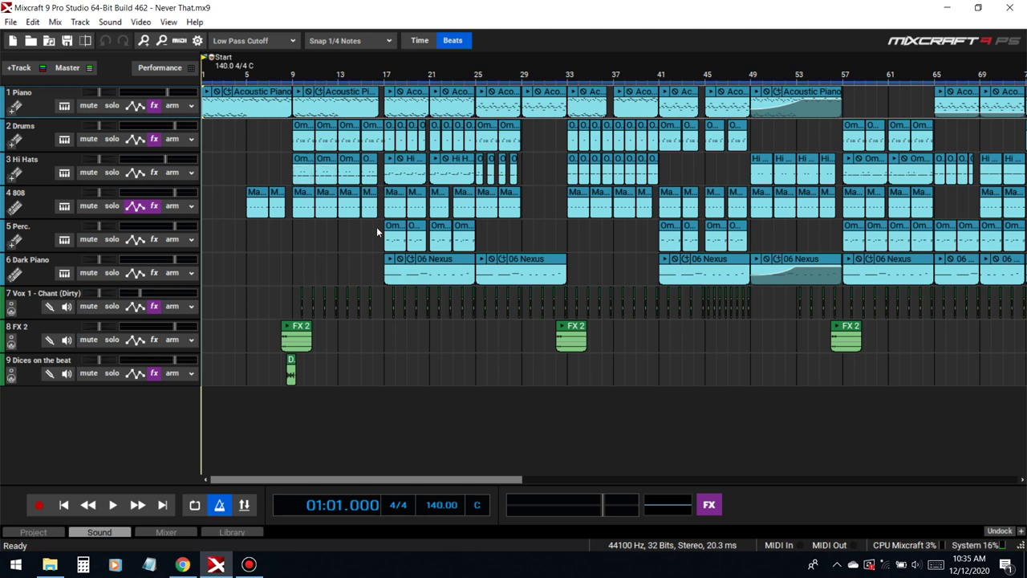
Play the arrangement from the start to about measure 24 and look through the 808, Drums and Piano effect lists
{"action": "key", "text": "space"}
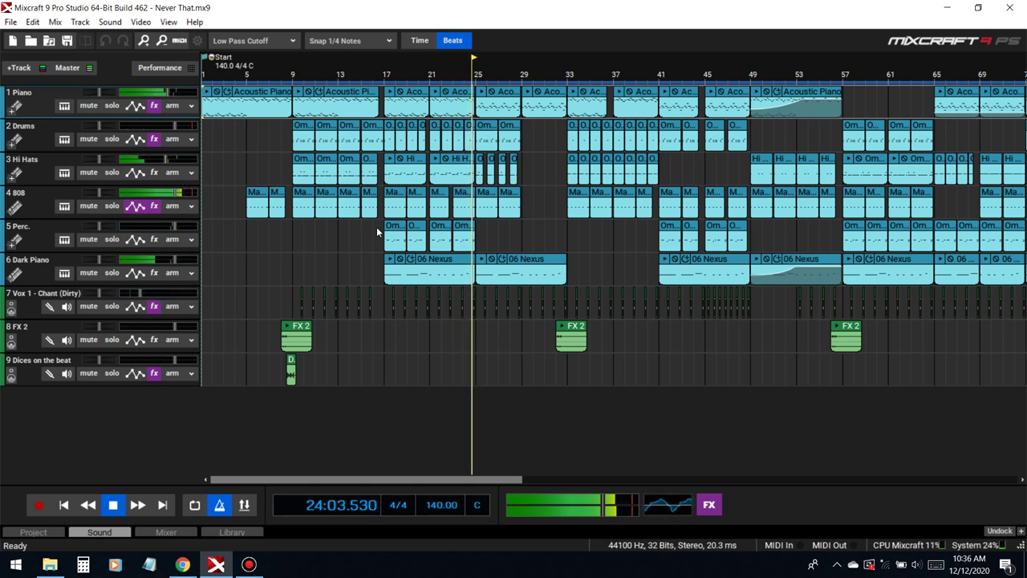
{"action": "key", "text": "space"}
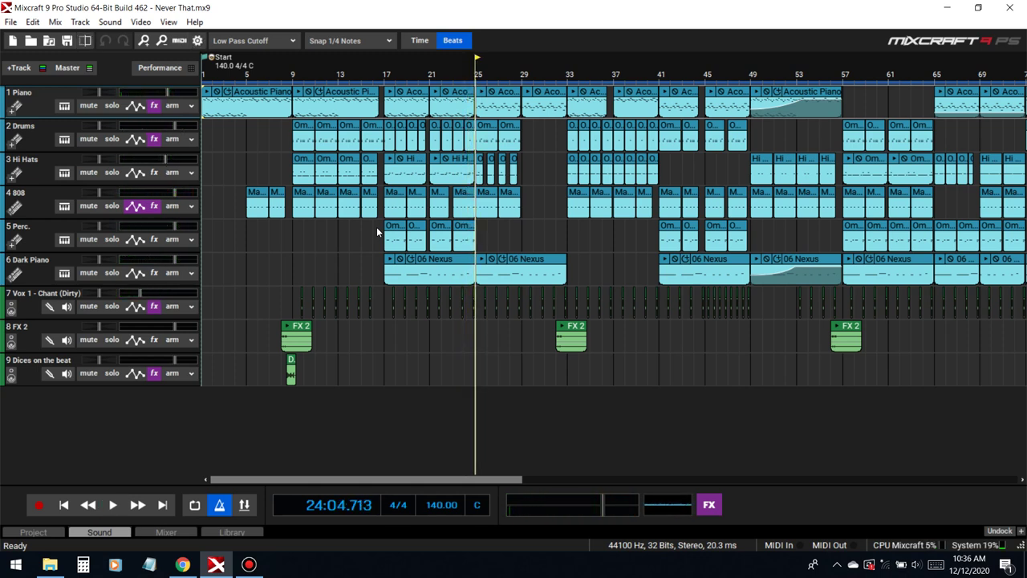
{"action": "left_click", "coordinate": [154, 206]}
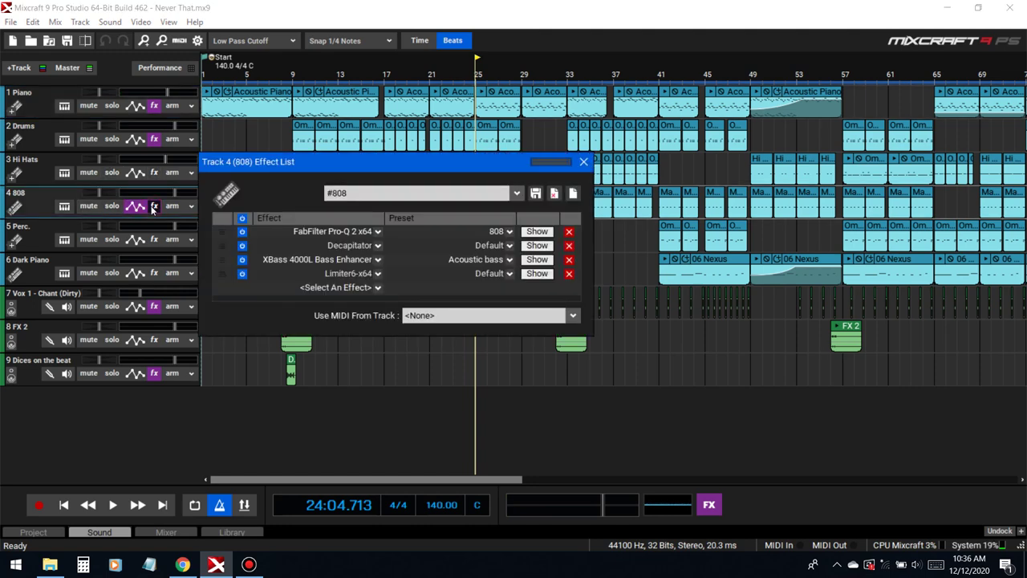
{"action": "left_click", "coordinate": [154, 207]}
{"action": "left_click", "coordinate": [154, 140]}
{"action": "left_click", "coordinate": [154, 140]}
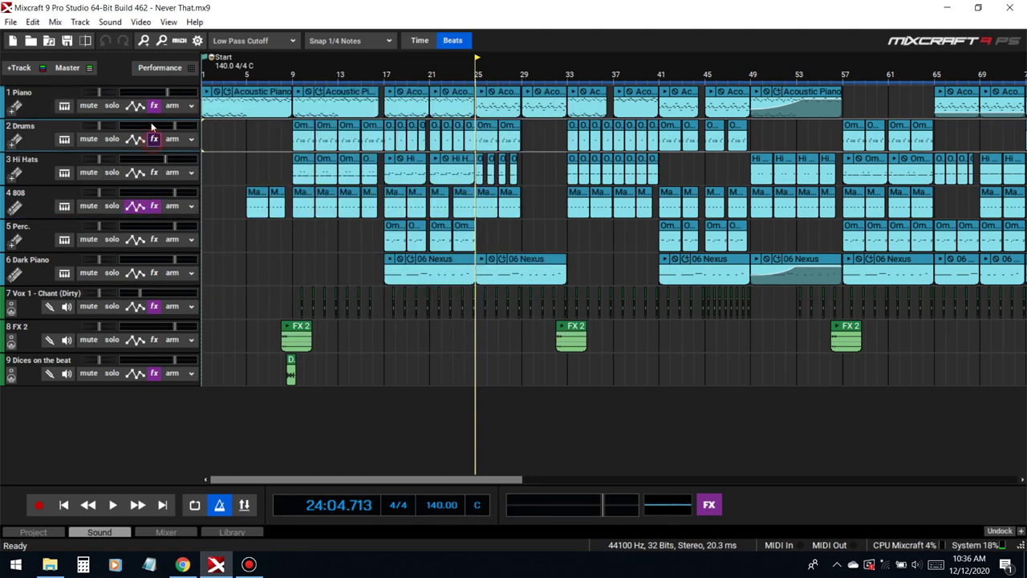
{"action": "left_click", "coordinate": [152, 108]}
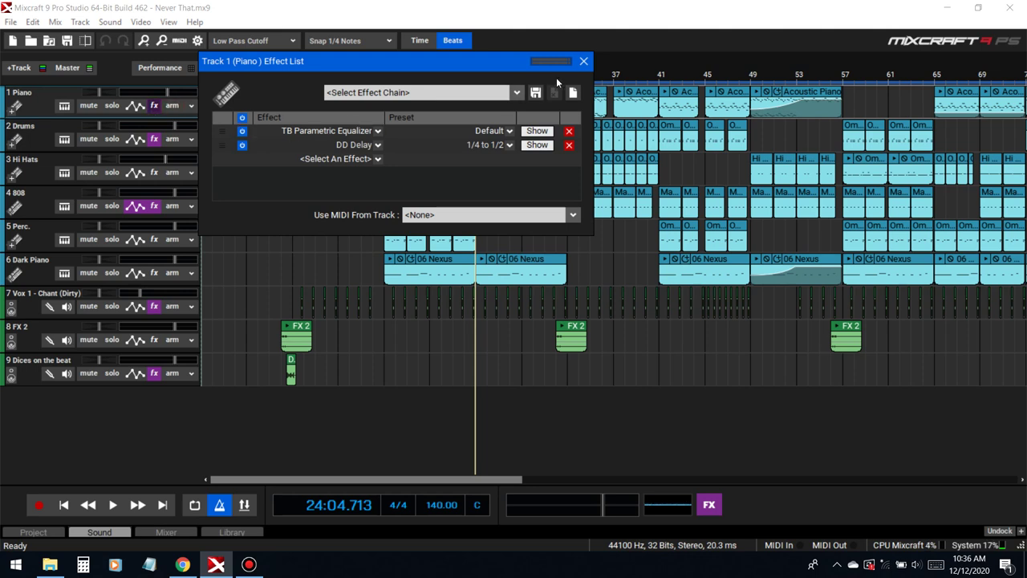
{"action": "left_click", "coordinate": [581, 61]}
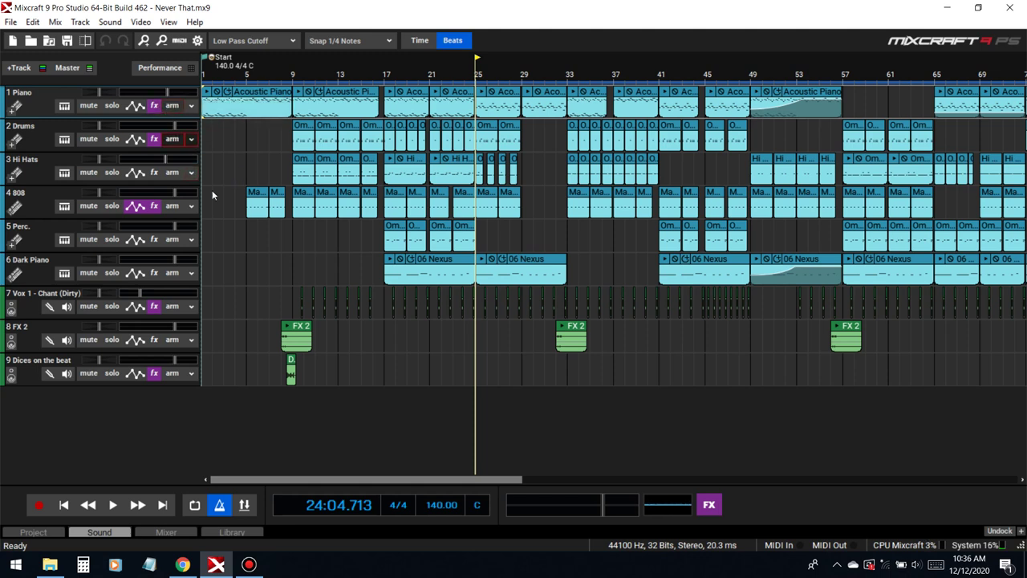
Audition the 06 Nexus clip at measure 17 on the Dark Piano track by itself
{"action": "left_click", "coordinate": [388, 262]}
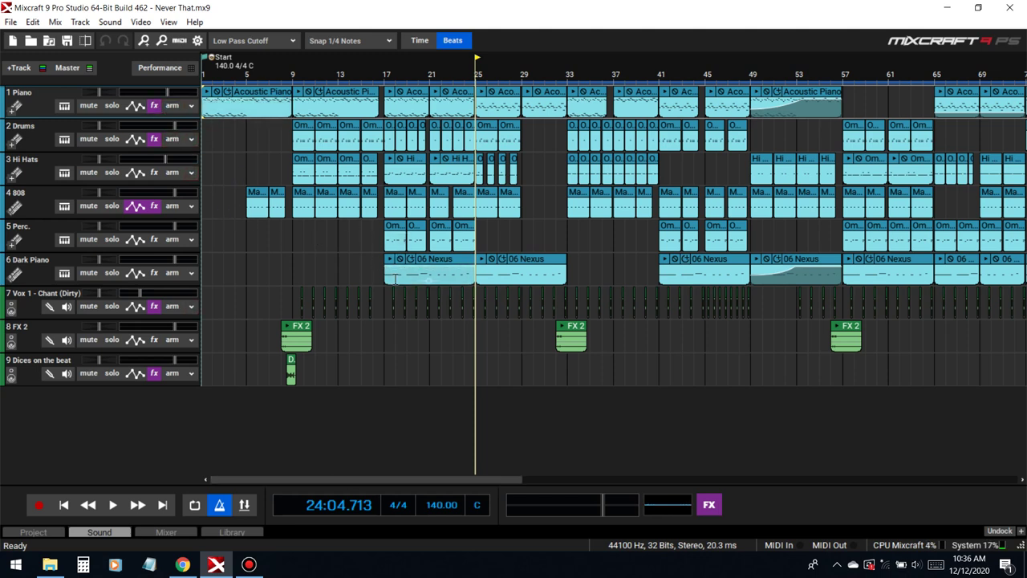
{"action": "left_click", "coordinate": [349, 311]}
{"action": "left_click", "coordinate": [391, 264]}
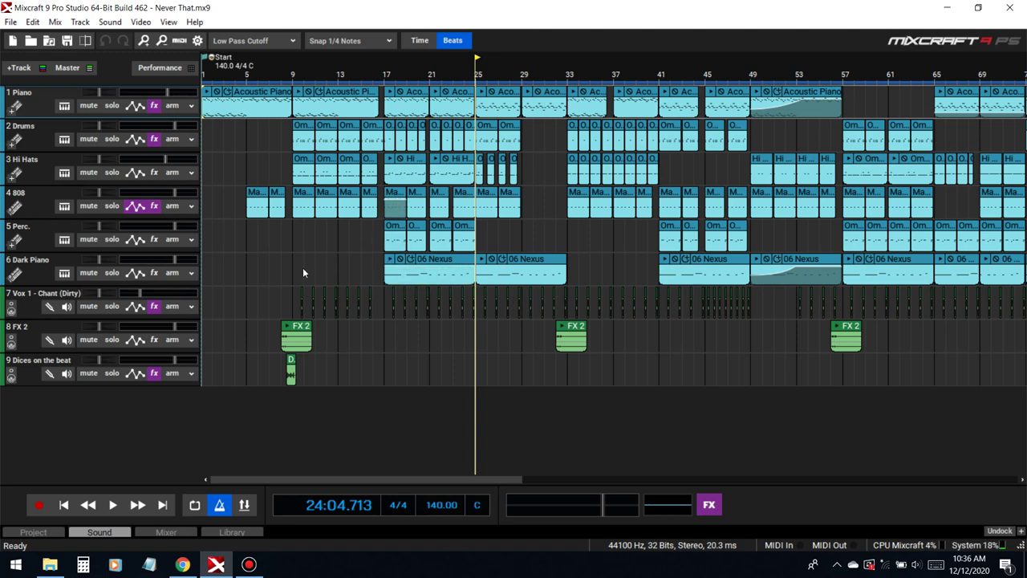
{"action": "scroll", "coordinate": [356, 252], "scroll_direction": "up", "scroll_amount": 2}
{"action": "left_click_drag", "start_coordinate": [380, 483], "coordinate": [428, 483]}
{"action": "left_click", "coordinate": [421, 262]}
{"action": "key", "text": "space"}
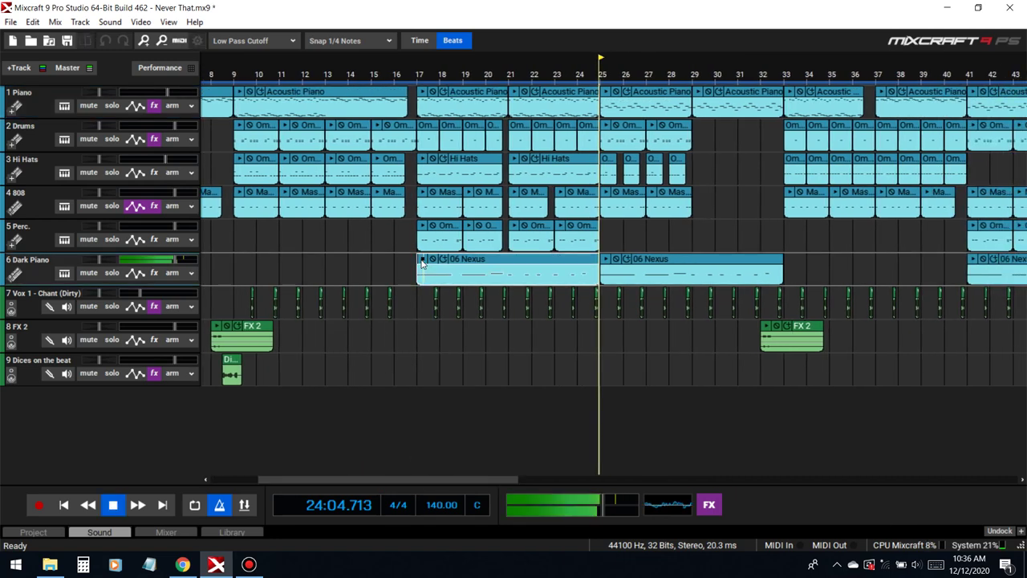
Add the FabFilter Pro-Q 2 x64 effect to the Dark Piano track and move its window clear of the track controls
{"action": "left_click", "coordinate": [154, 273]}
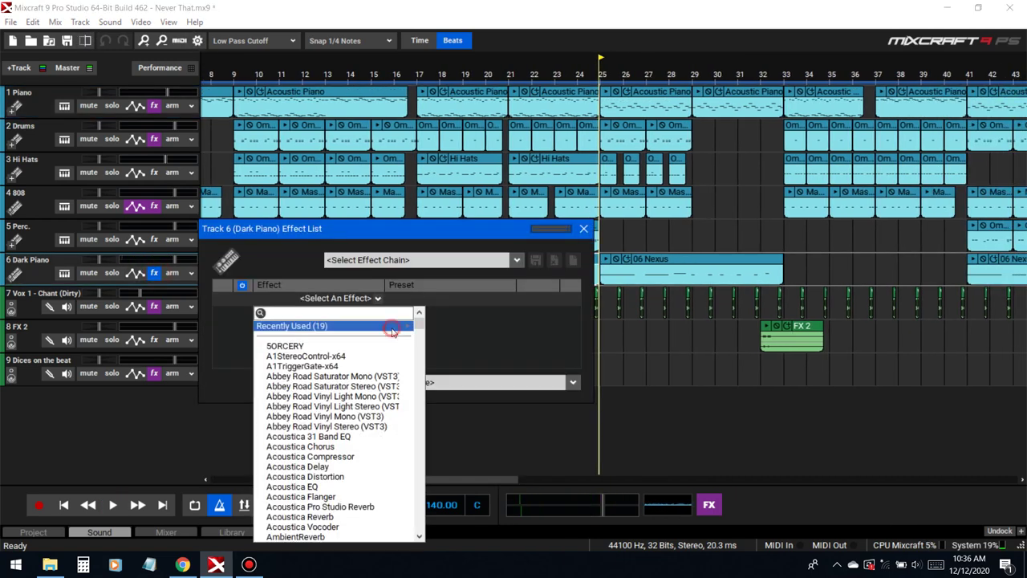
{"action": "mouse_move", "coordinate": [393, 332]}
{"action": "left_click", "coordinate": [453, 378]}
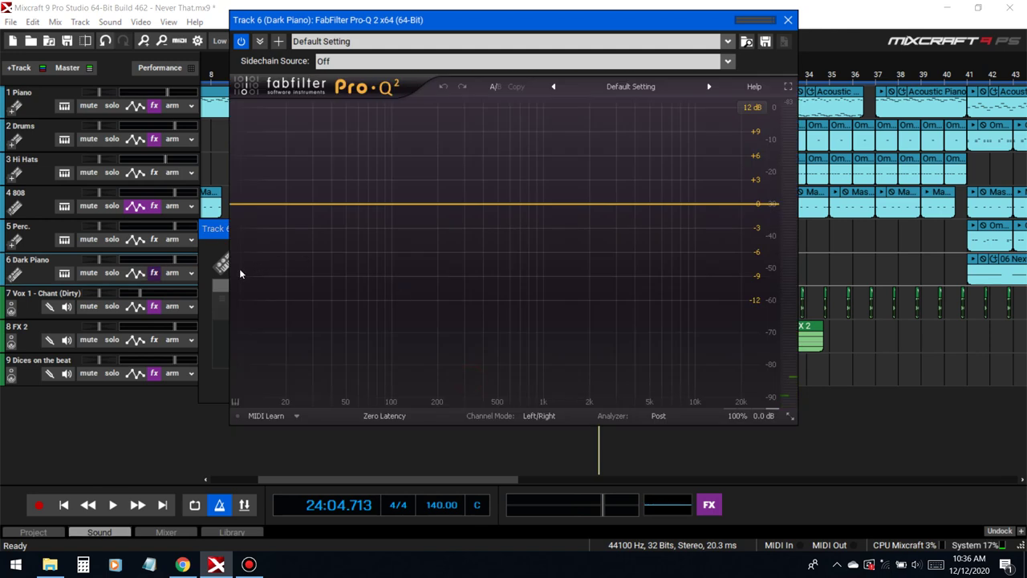
{"action": "left_click", "coordinate": [584, 230]}
{"action": "left_click_drag", "start_coordinate": [434, 17], "coordinate": [660, 120]}
Load the Low Cut preset in the Dark Piano's Pro-Q 2 and lower the cutoff frequency while auditioning the clip
{"action": "key", "text": "space"}
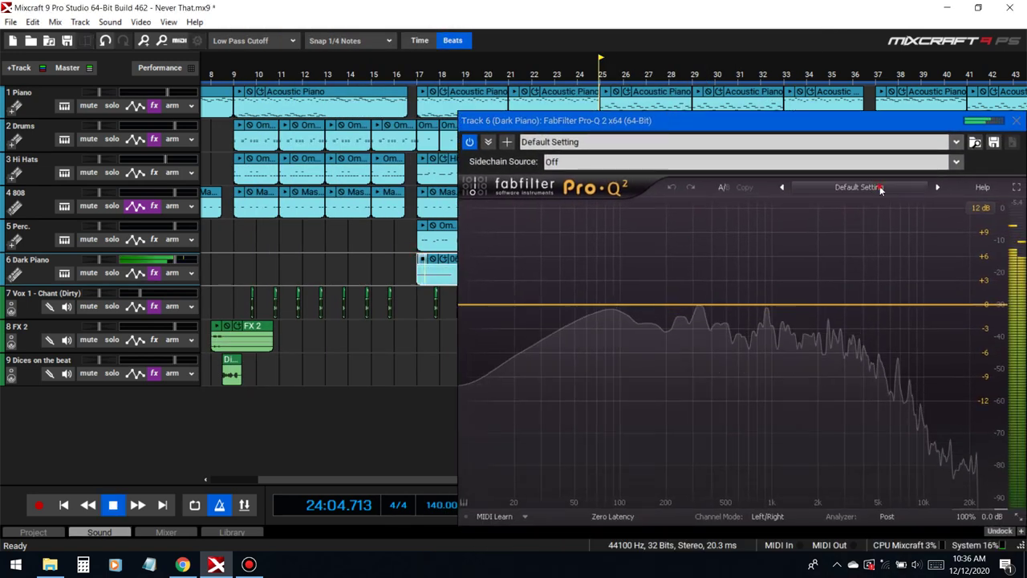
{"action": "left_click", "coordinate": [879, 186]}
{"action": "left_click", "coordinate": [845, 187]}
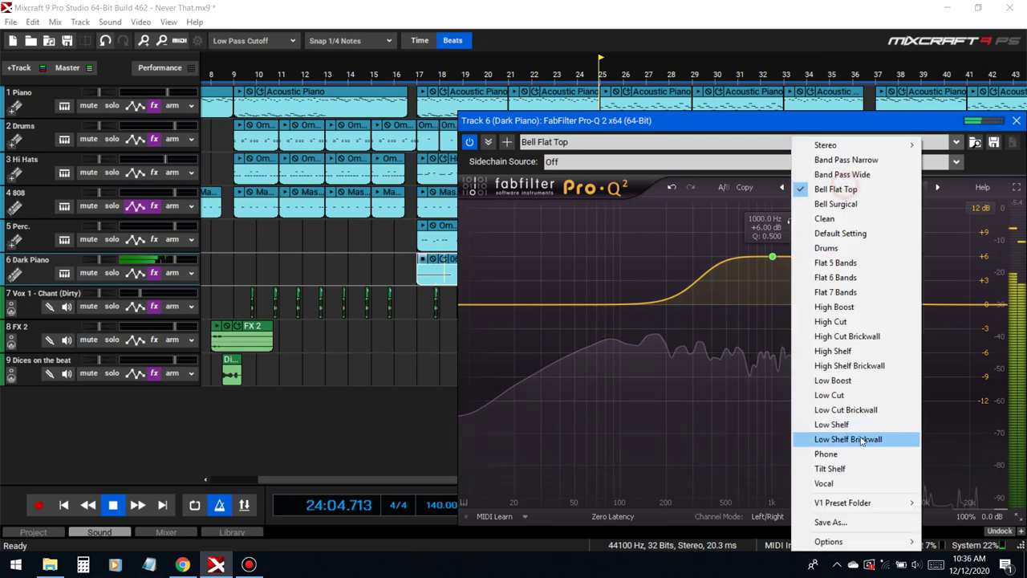
{"action": "left_click", "coordinate": [826, 394]}
{"action": "left_click_drag", "start_coordinate": [575, 306], "coordinate": [533, 309]}
{"action": "key", "text": "space"}
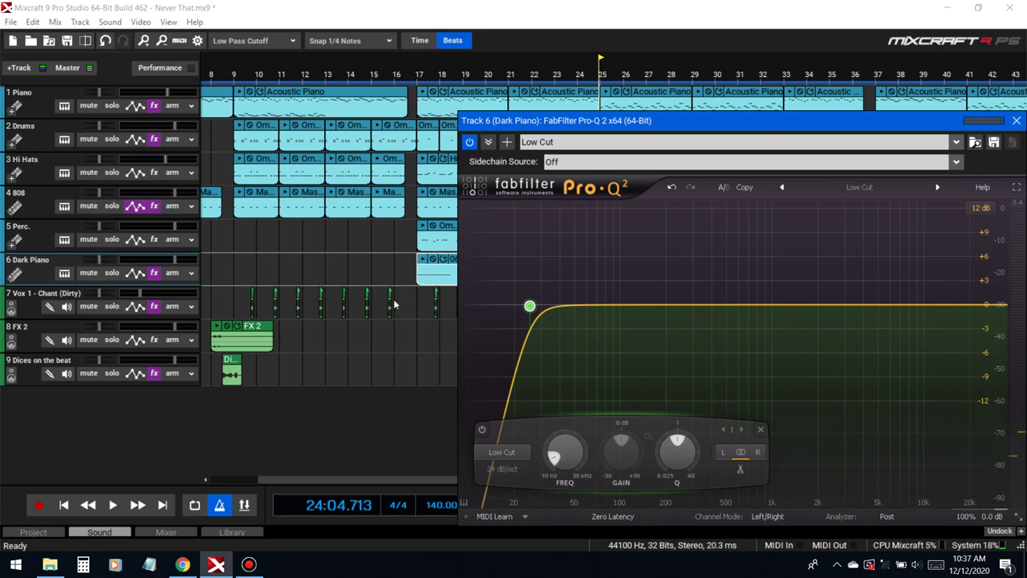
{"action": "left_click", "coordinate": [155, 274]}
{"action": "left_click", "coordinate": [377, 313]}
{"action": "type", "text": "tb p"}
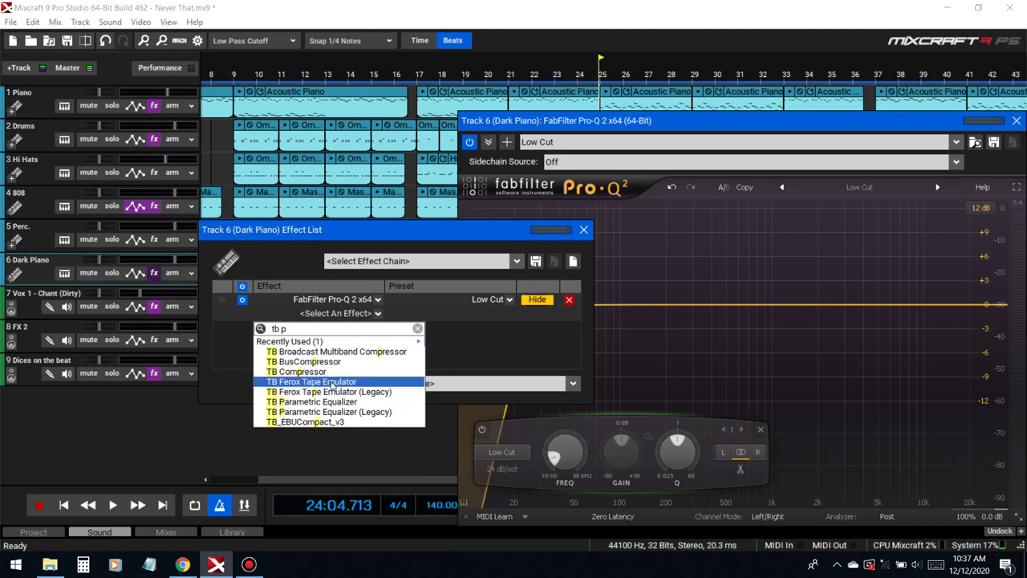
{"action": "left_click", "coordinate": [347, 411]}
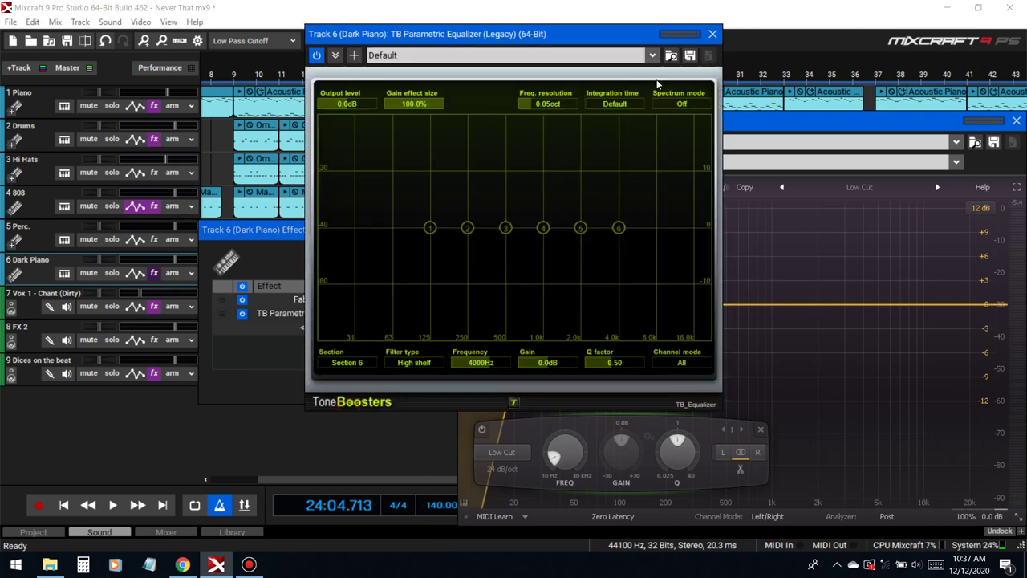
{"action": "left_click", "coordinate": [707, 35]}
{"action": "left_click", "coordinate": [377, 326]}
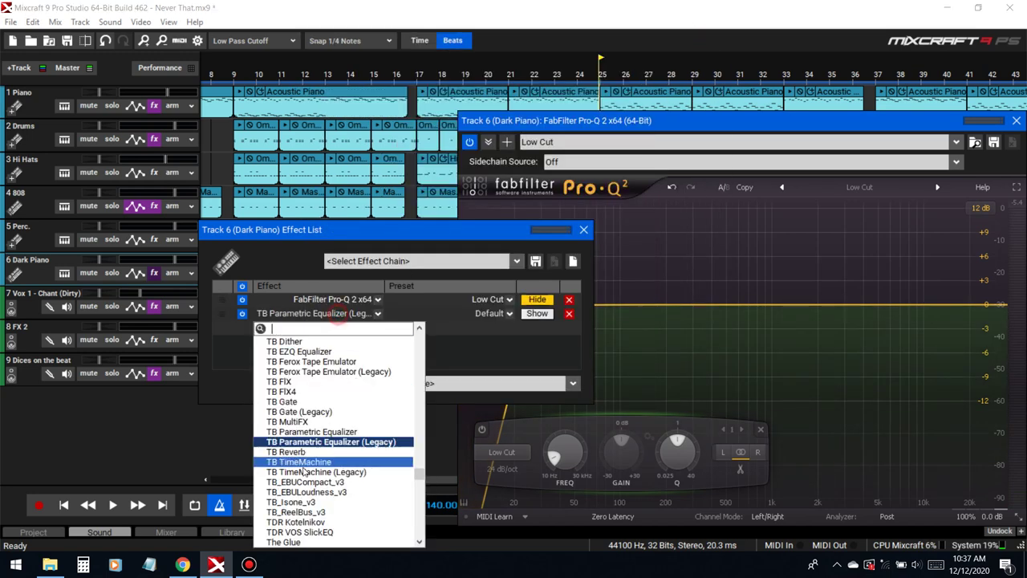
{"action": "left_click", "coordinate": [321, 432]}
{"action": "left_click", "coordinate": [719, 35]}
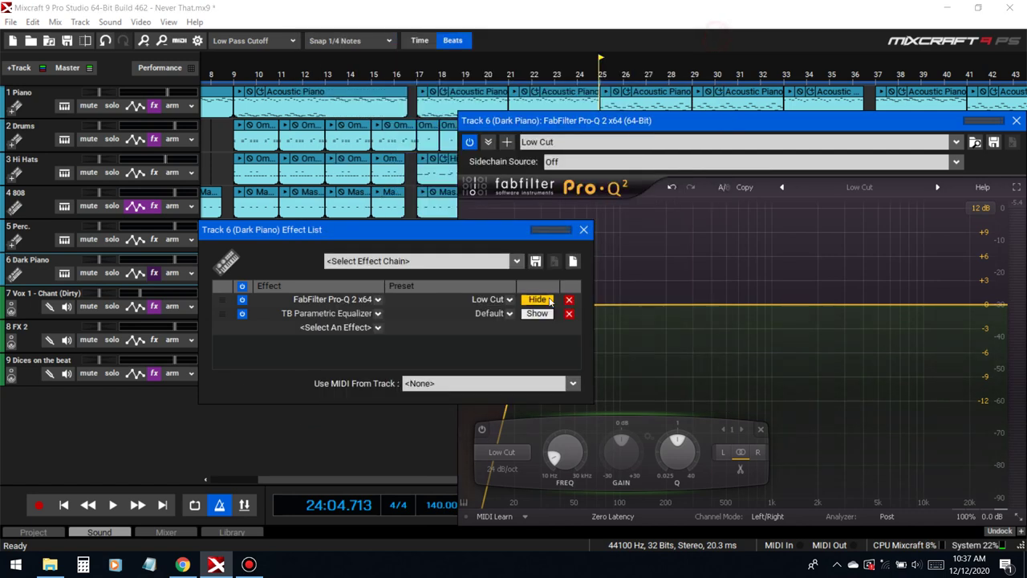
{"action": "left_click", "coordinate": [569, 314]}
{"action": "left_click", "coordinate": [583, 230]}
Raise the low cut frequency to about 65.76 Hz on the Dark Piano while playing its clip
{"action": "left_click", "coordinate": [423, 258]}
{"action": "key", "text": "space"}
{"action": "left_click_drag", "start_coordinate": [530, 306], "coordinate": [586, 307]}
{"action": "left_click_drag", "start_coordinate": [517, 399], "coordinate": [593, 306]}
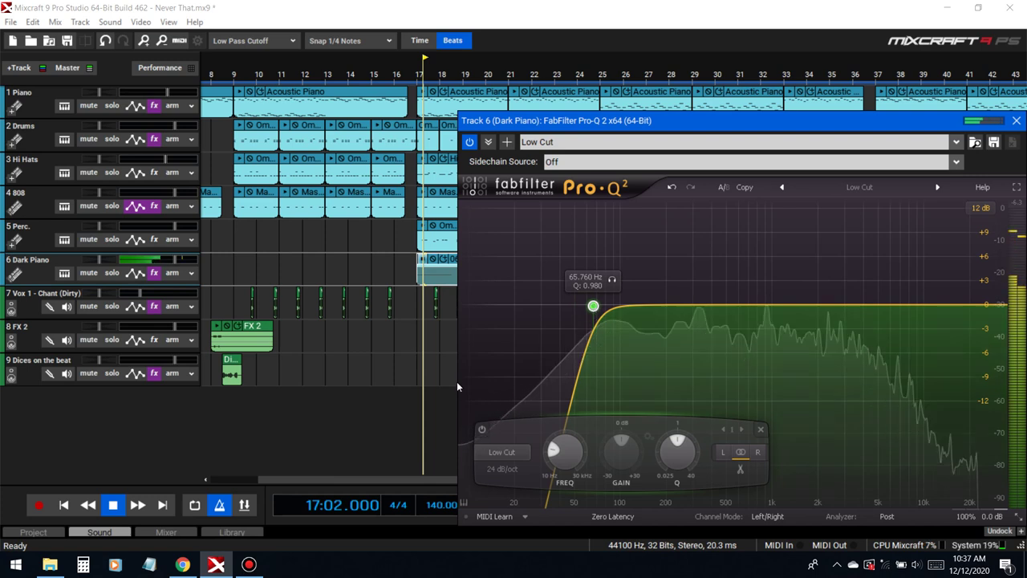
{"action": "key", "text": "space"}
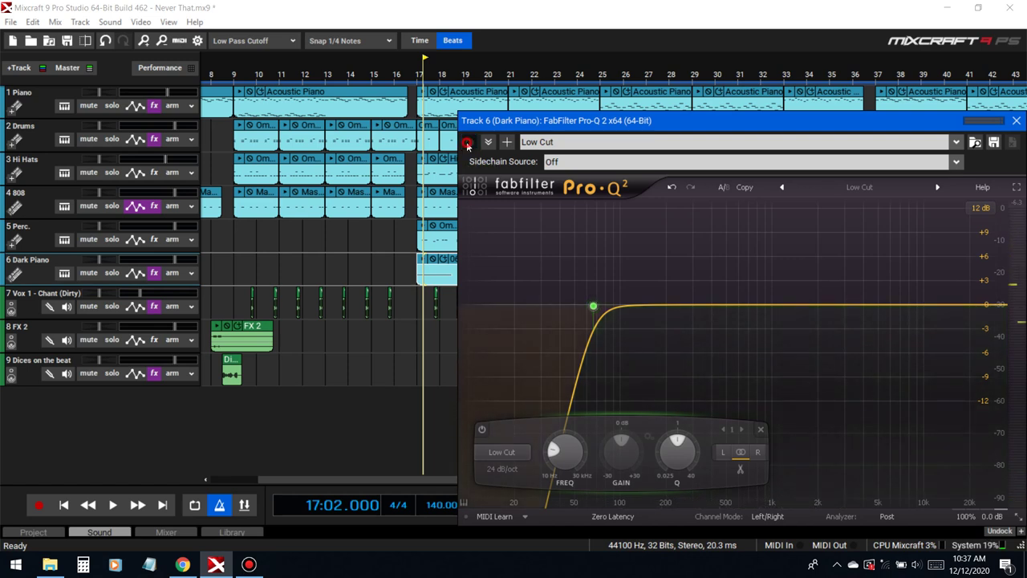
Compare the Dark Piano clip's sound with Pro-Q 2 bypassed and re-enabled
{"action": "key", "text": "space"}
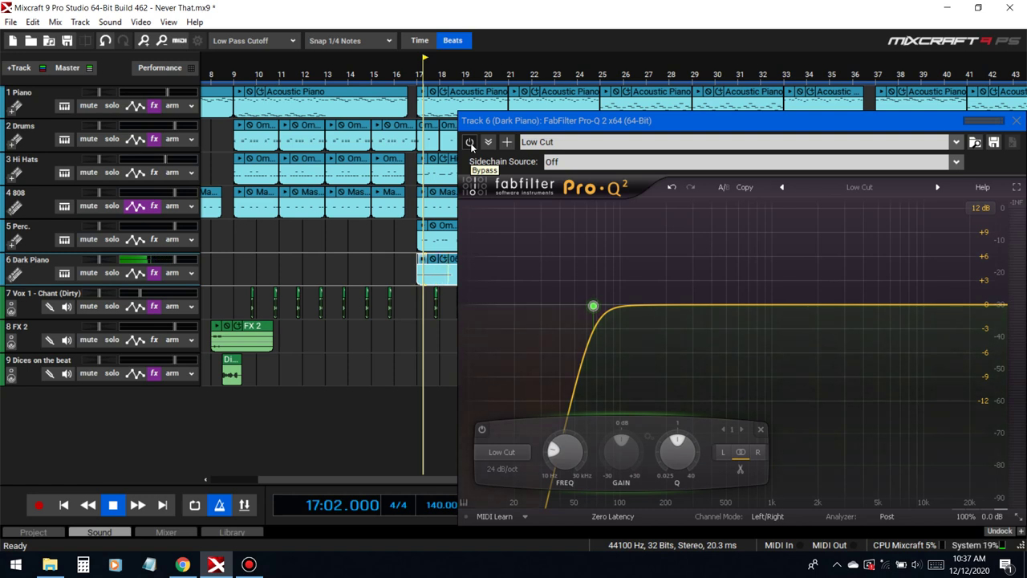
{"action": "left_click", "coordinate": [470, 143]}
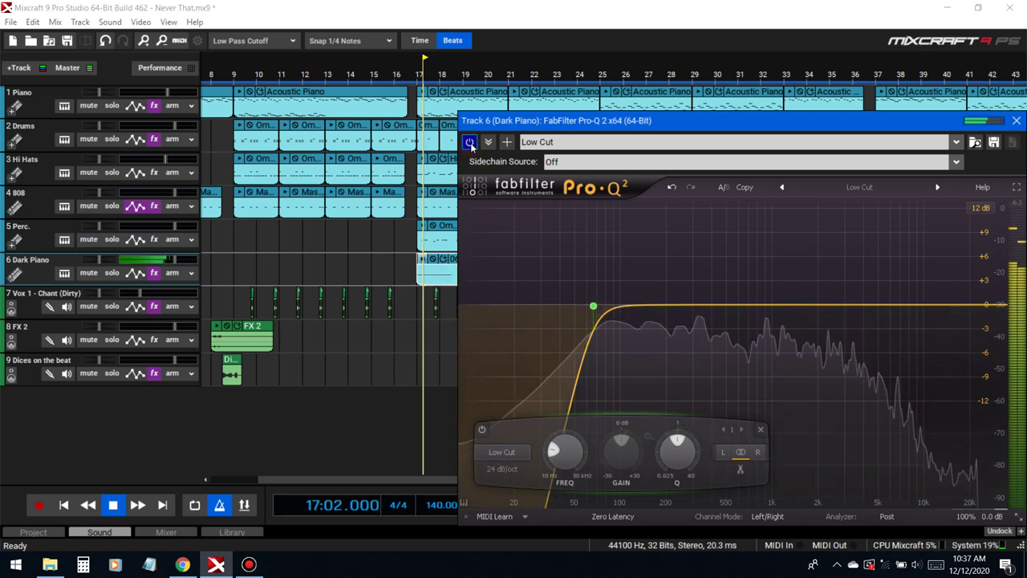
{"action": "key", "text": "space"}
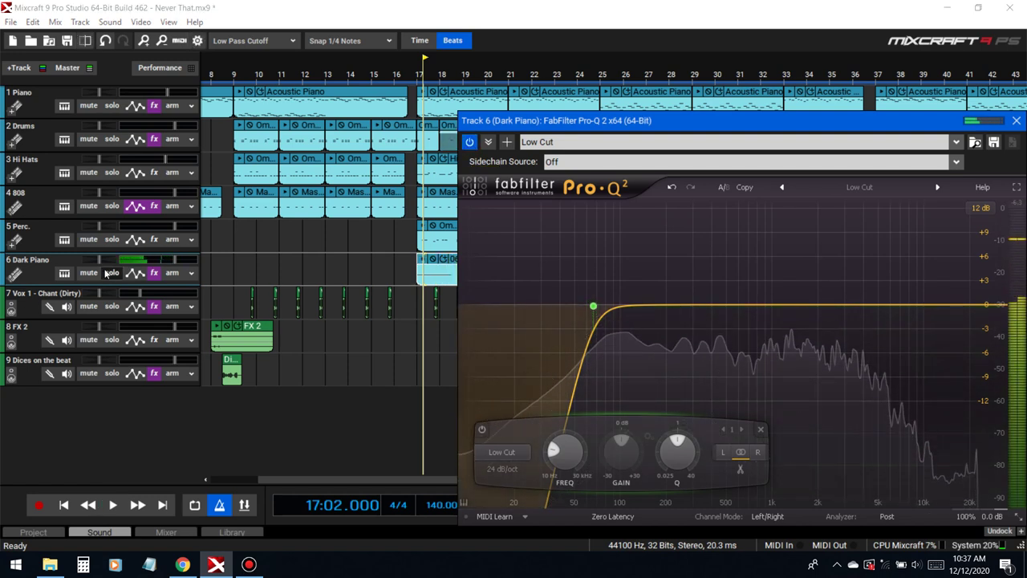
Solo the Dark Piano and 808 tracks and listen to them together from just before measure 17
{"action": "left_click", "coordinate": [111, 272]}
{"action": "left_click", "coordinate": [112, 206]}
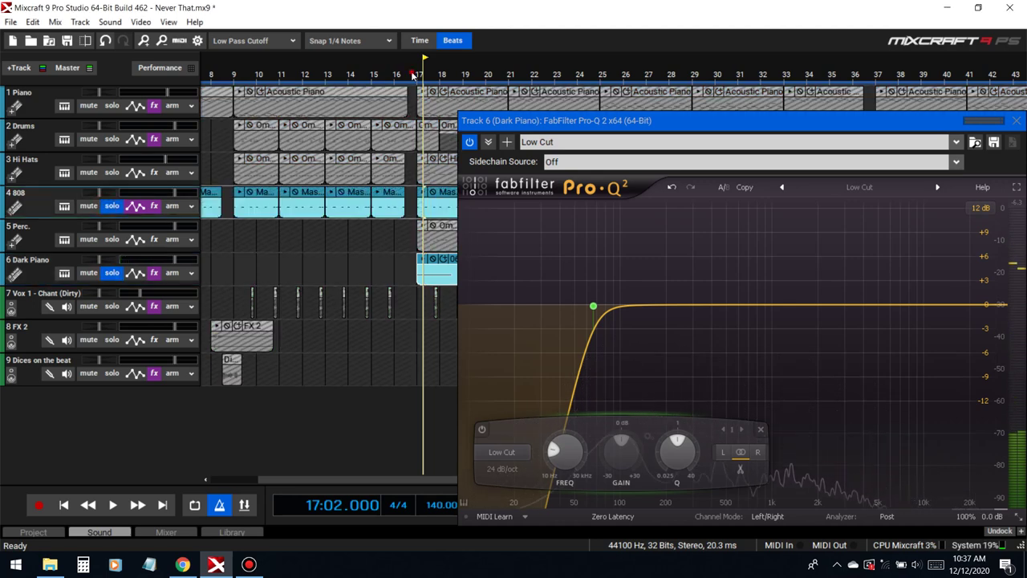
{"action": "left_click", "coordinate": [415, 76]}
{"action": "key", "text": "space"}
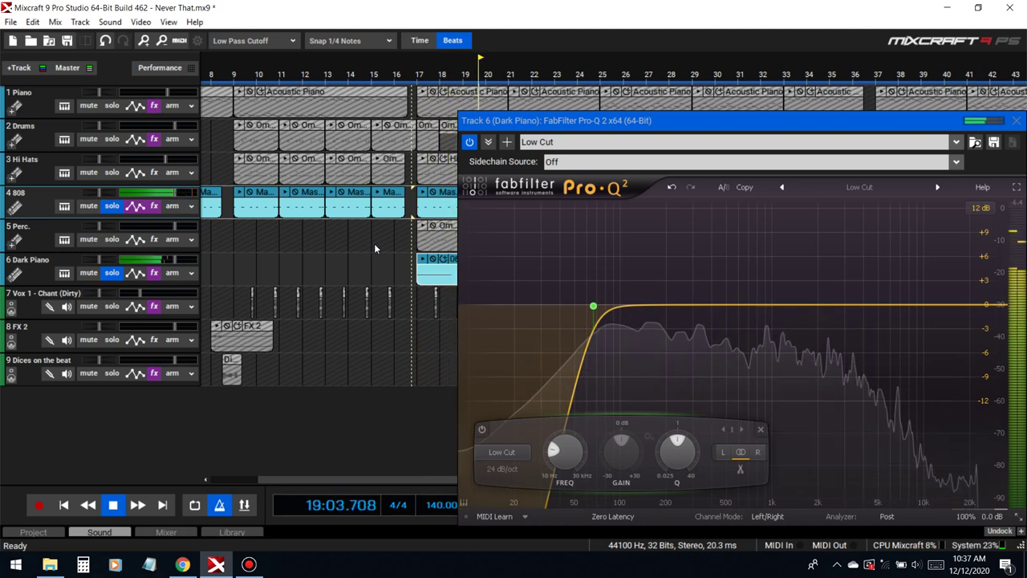
{"action": "key", "text": "space"}
Add a bell band to the Dark Piano EQ at about 366.30 Hz, cut by 3.34 dB with Q 2.175, and audition it
{"action": "left_click_drag", "start_coordinate": [736, 308], "coordinate": [730, 242]}
{"action": "scroll", "coordinate": [712, 257], "scroll_direction": "up", "scroll_amount": 5}
{"action": "scroll", "coordinate": [711, 257], "scroll_direction": "down", "scroll_amount": 3}
{"action": "key", "text": "space"}
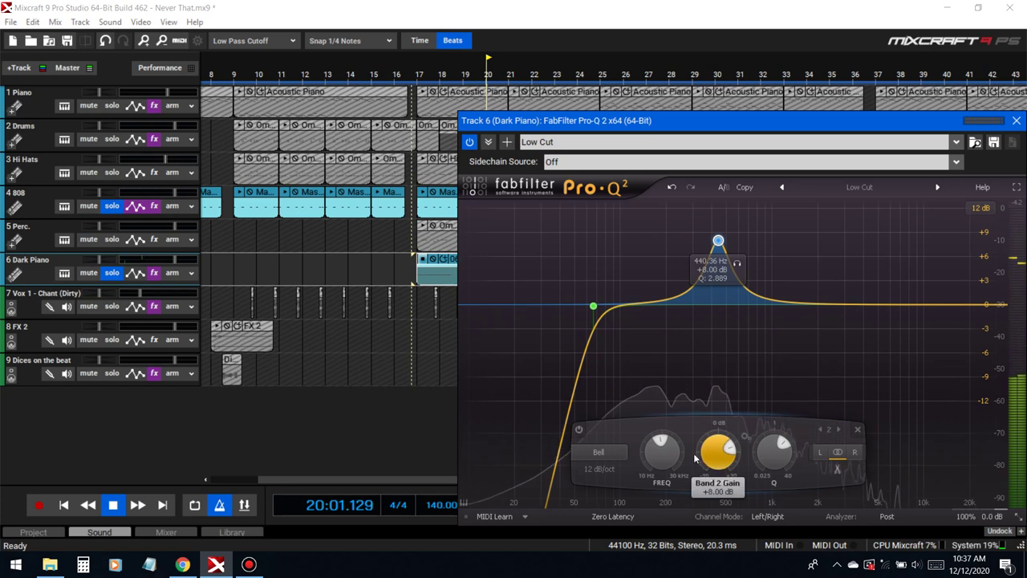
{"action": "scroll", "coordinate": [662, 454], "scroll_direction": "down", "scroll_amount": 2}
{"action": "left_click_drag", "start_coordinate": [664, 457], "coordinate": [670, 475]}
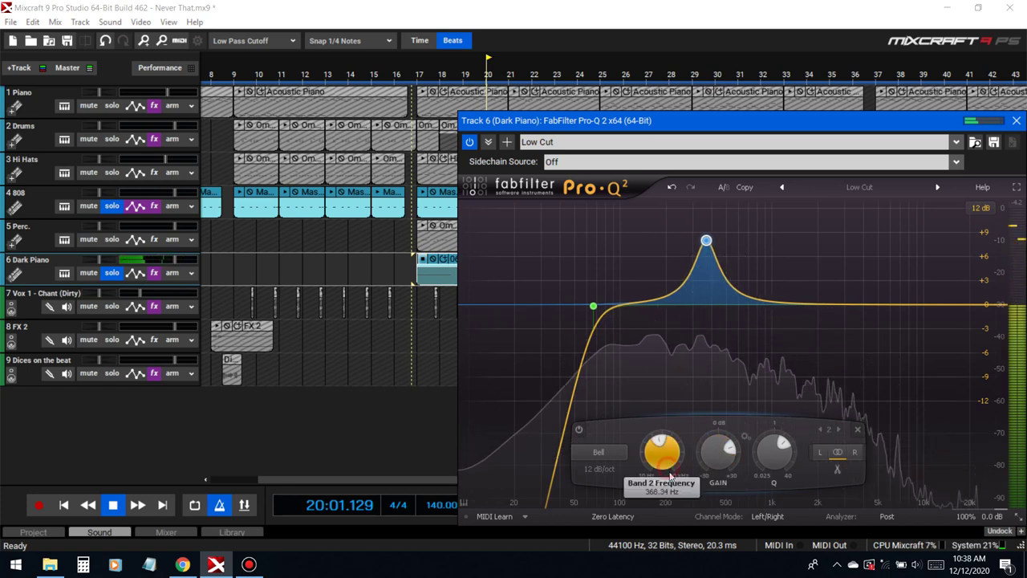
{"action": "scroll", "coordinate": [719, 472], "scroll_direction": "down", "scroll_amount": 10}
{"action": "scroll", "coordinate": [719, 453], "scroll_direction": "down", "scroll_amount": 1}
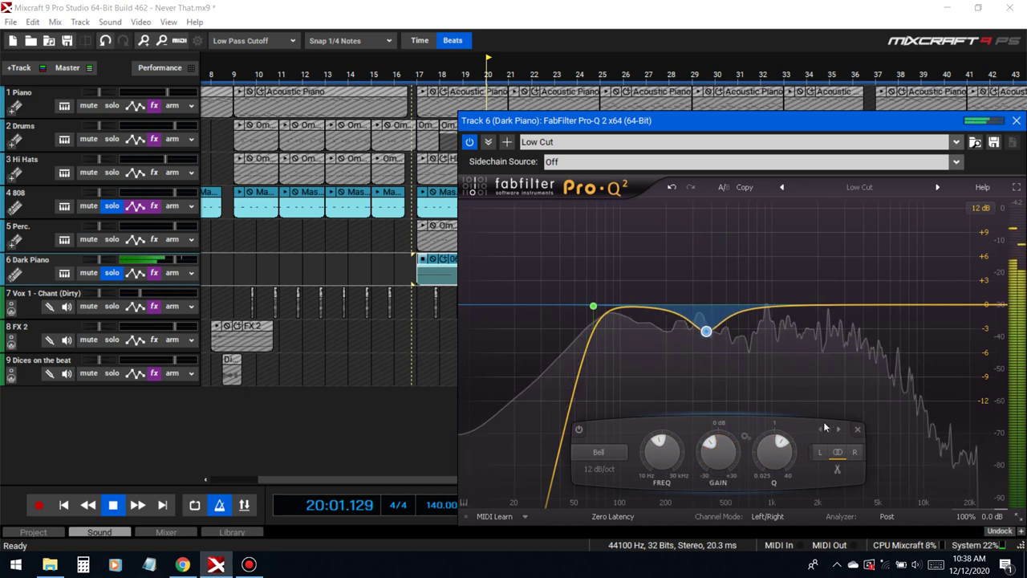
{"action": "left_click", "coordinate": [418, 266]}
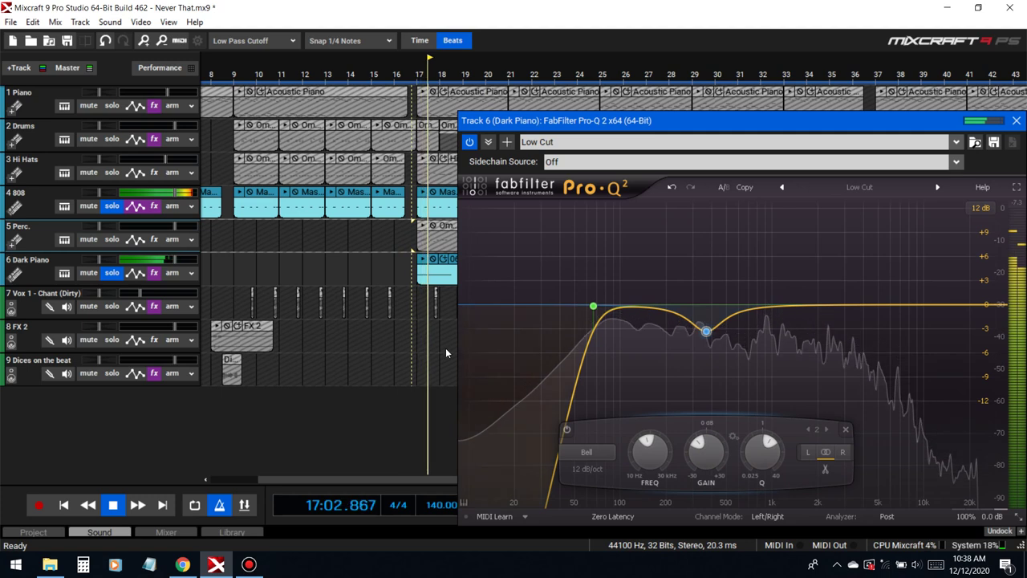
{"action": "key", "text": "space"}
Add a gentle bell boost of about 2.5 dB just below 5 kHz to the Dark Piano EQ and close the plug-in window
{"action": "left_click_drag", "start_coordinate": [859, 304], "coordinate": [876, 289]}
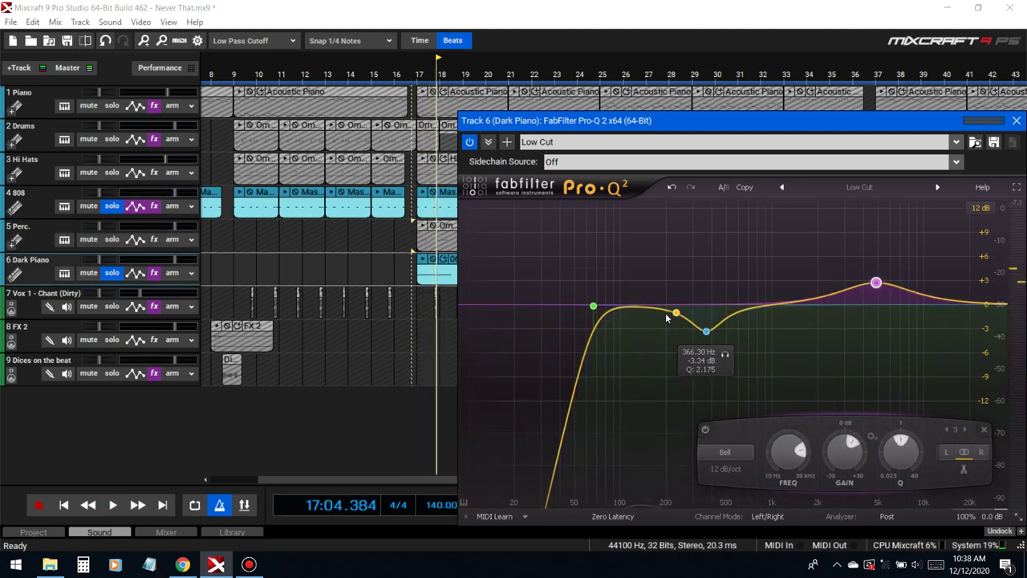
{"action": "left_click", "coordinate": [424, 261]}
{"action": "left_click_drag", "start_coordinate": [875, 283], "coordinate": [869, 251]}
{"action": "scroll", "coordinate": [844, 452], "scroll_direction": "down", "scroll_amount": 5}
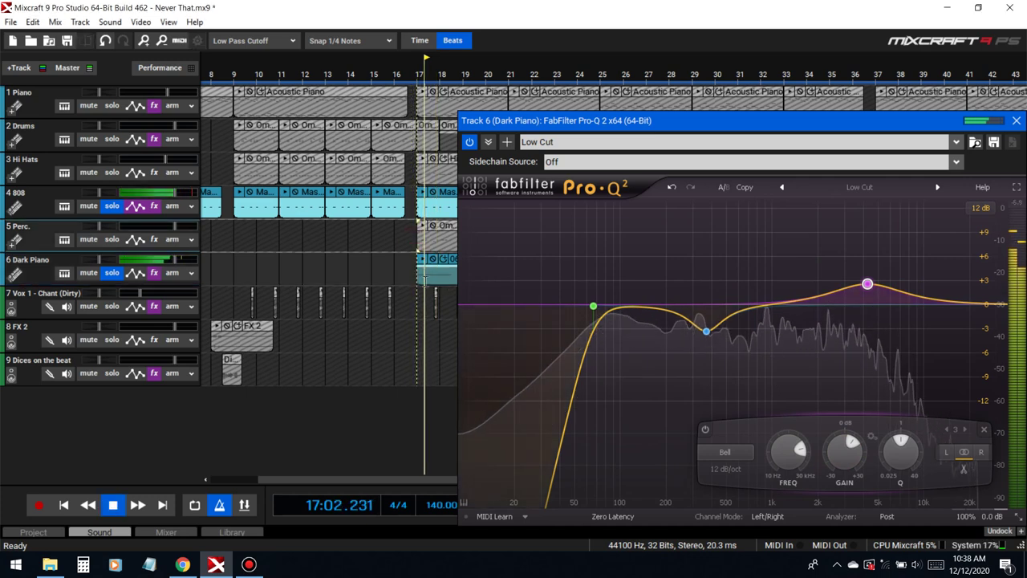
{"action": "mouse_move", "coordinate": [593, 306]}
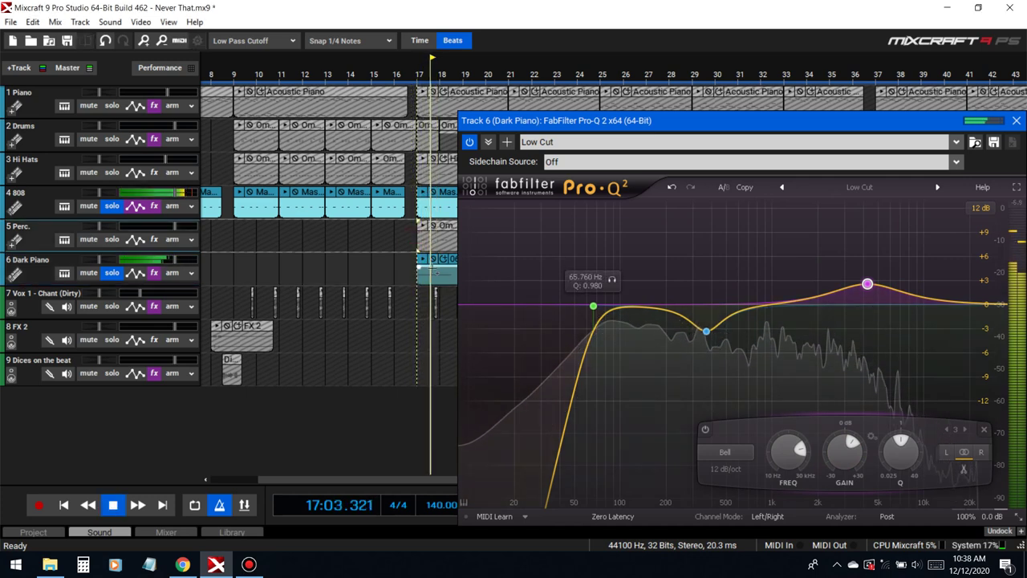
{"action": "left_click", "coordinate": [1016, 121]}
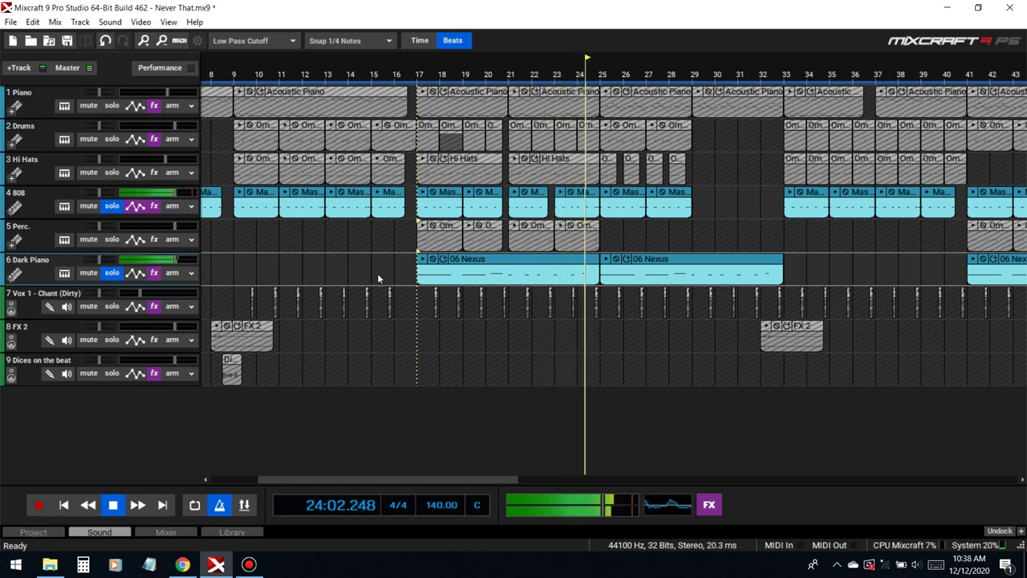
Unsolo the Dark Piano and 808 tracks and play the full mix from just before measure 17
{"action": "key", "text": "space"}
{"action": "left_click", "coordinate": [112, 273]}
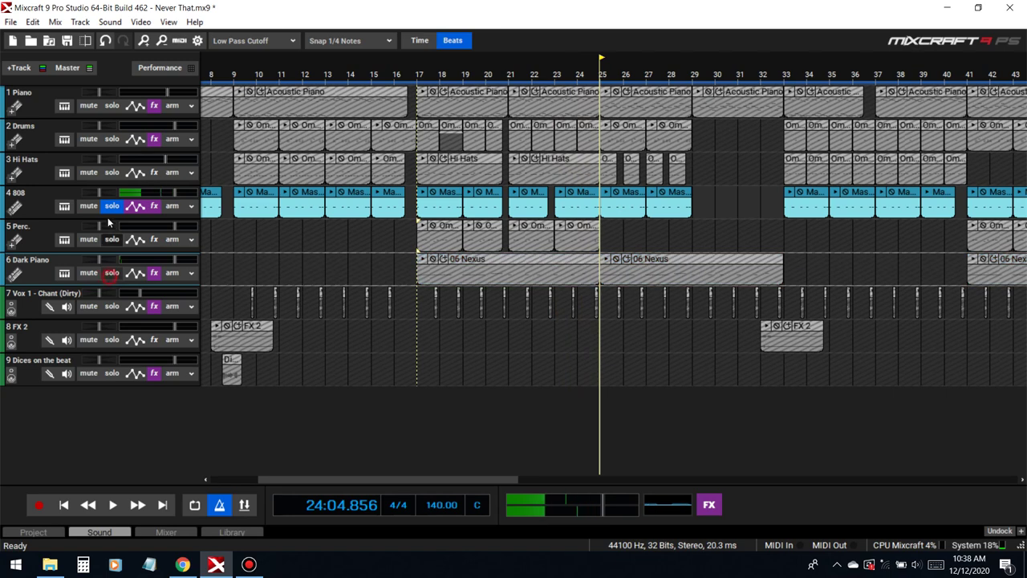
{"action": "left_click", "coordinate": [111, 206]}
{"action": "left_click", "coordinate": [410, 265]}
{"action": "key", "text": "space"}
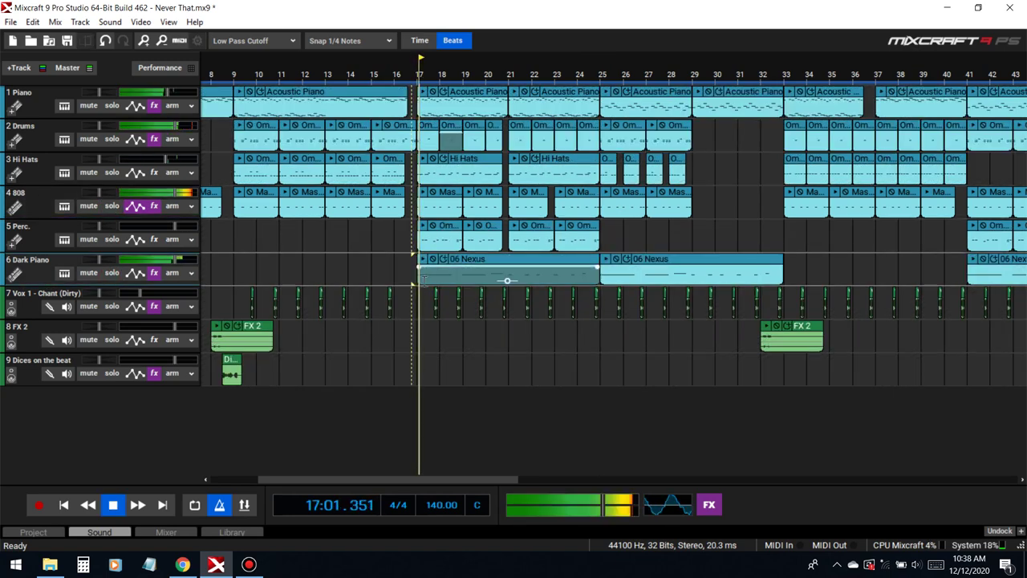
Stop playback and add the LoudMax64 limiter after FabFilter Pro-Q 2 in the Dark Piano track's effect chain
{"action": "left_click_drag", "start_coordinate": [522, 477], "coordinate": [511, 479]}
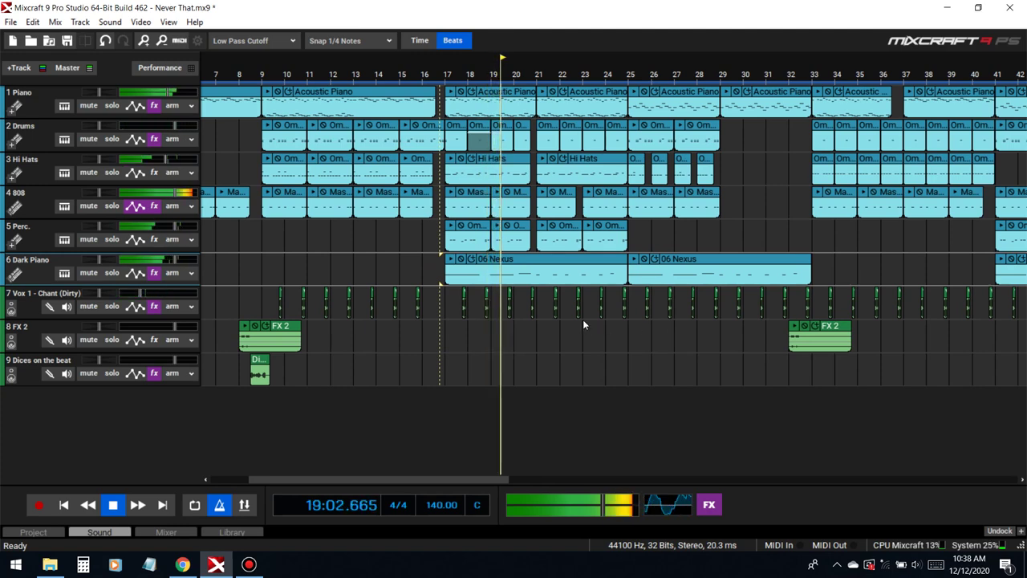
{"action": "key", "text": "space"}
{"action": "left_click", "coordinate": [153, 274]}
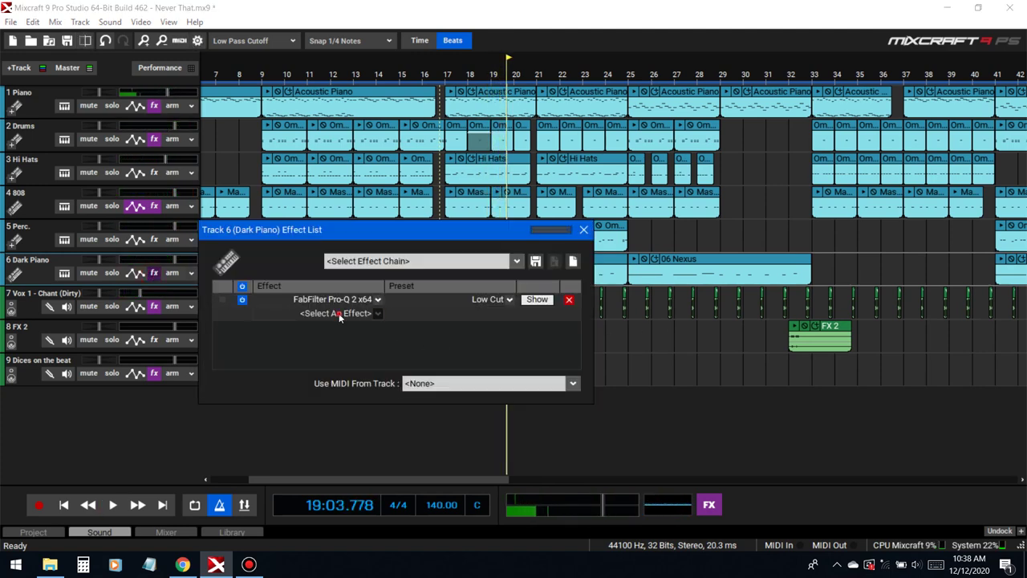
{"action": "left_click", "coordinate": [340, 313]}
{"action": "type", "text": "lou"}
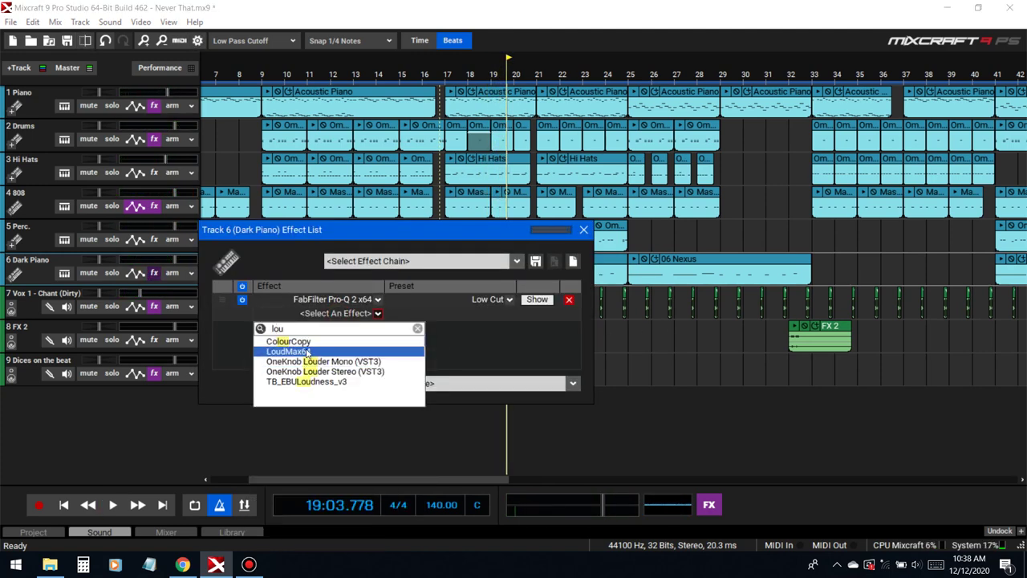
{"action": "left_click", "coordinate": [306, 351]}
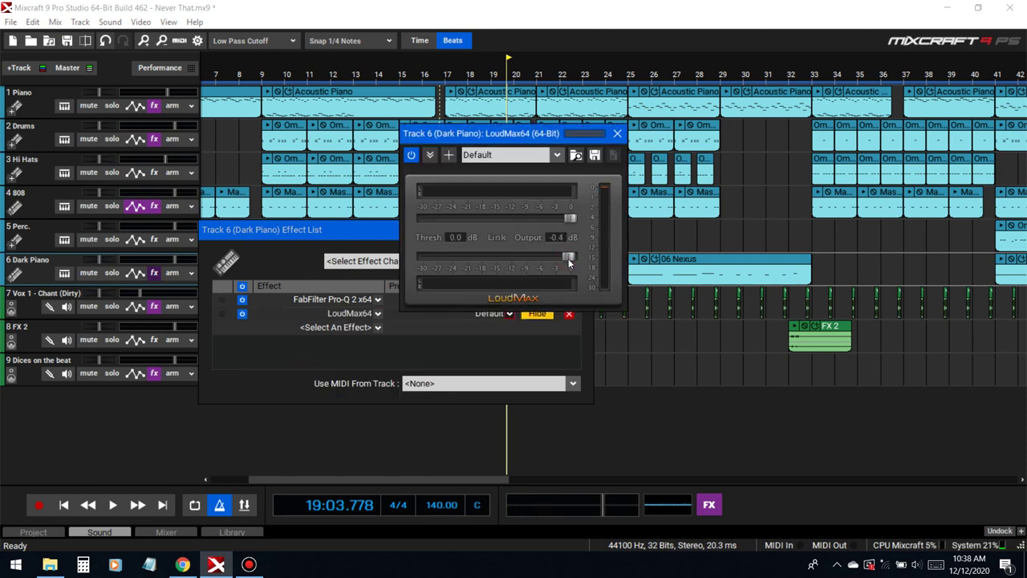
Set the Dark Piano LoudMax output to -0.1 dB and threshold to -2.3 dB, close the effect list and move the plug-in window aside
{"action": "left_click_drag", "start_coordinate": [569, 259], "coordinate": [568, 259]}
{"action": "left_click_drag", "start_coordinate": [565, 219], "coordinate": [554, 219]}
{"action": "left_click", "coordinate": [374, 231]}
{"action": "left_click", "coordinate": [584, 229]}
{"action": "left_click_drag", "start_coordinate": [610, 151], "coordinate": [799, 148]}
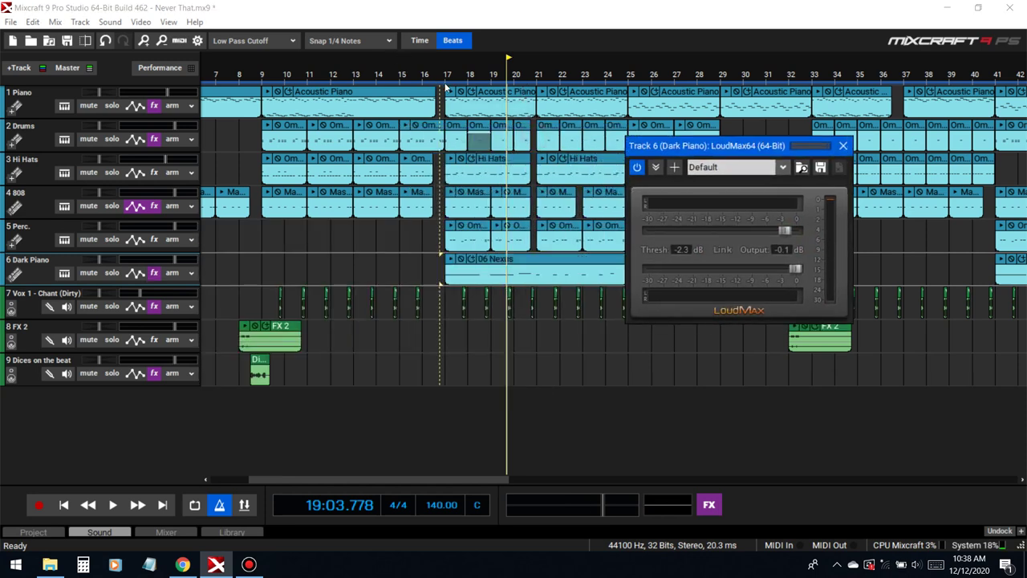
Play the mix from measure 17, set the Dark Piano LoudMax threshold to -1.6 dB and close the plug-in window
{"action": "key", "text": "space"}
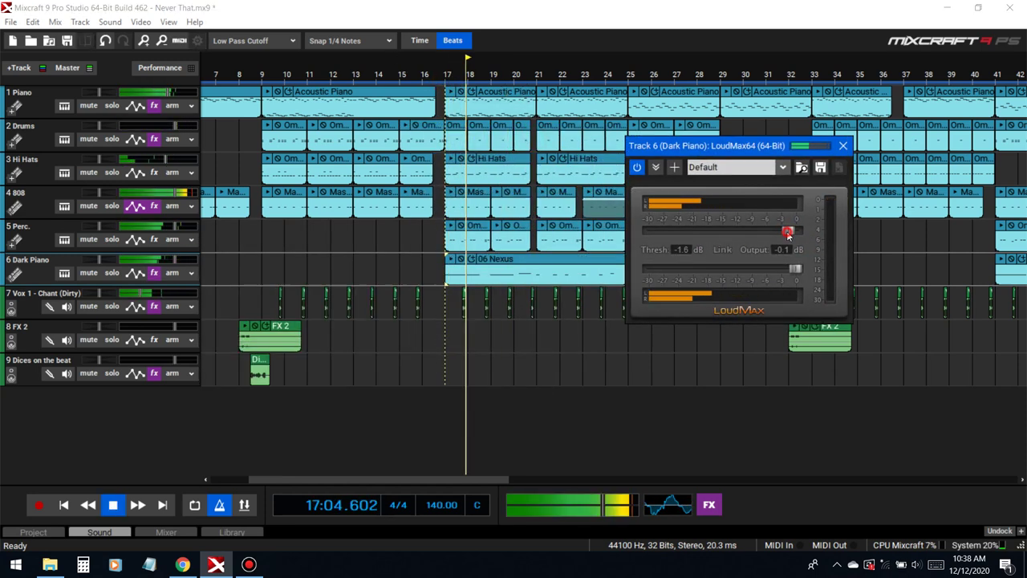
{"action": "left_click_drag", "start_coordinate": [788, 231], "coordinate": [791, 232]}
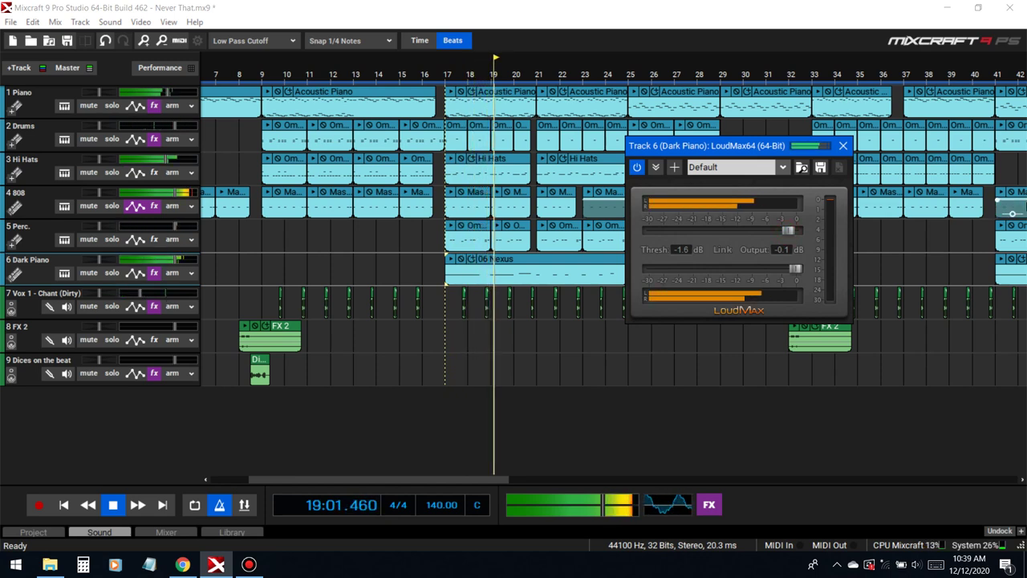
{"action": "left_click", "coordinate": [840, 148]}
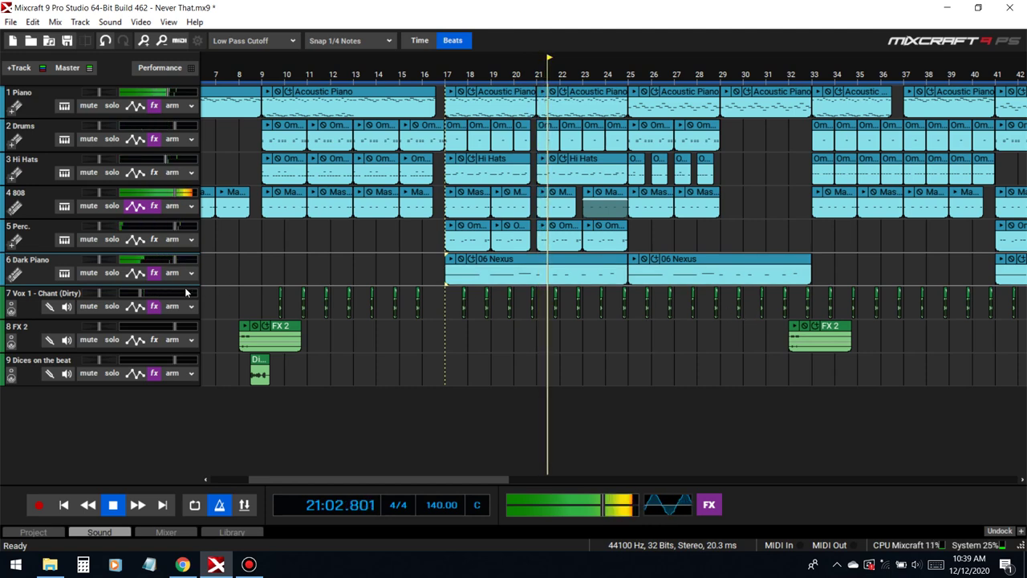
Review the Dark Piano's Pro-Q 2 curve and LoudMax meters during playback, closing their windows and the effect list
{"action": "left_click", "coordinate": [155, 272]}
{"action": "left_click", "coordinate": [538, 298]}
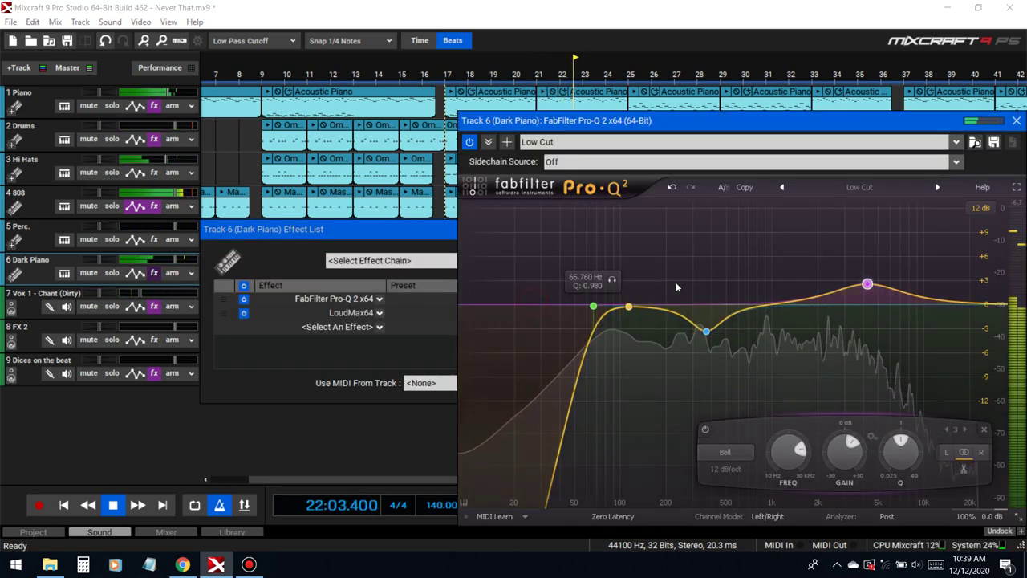
{"action": "left_click", "coordinate": [1018, 130]}
{"action": "left_click", "coordinate": [539, 312]}
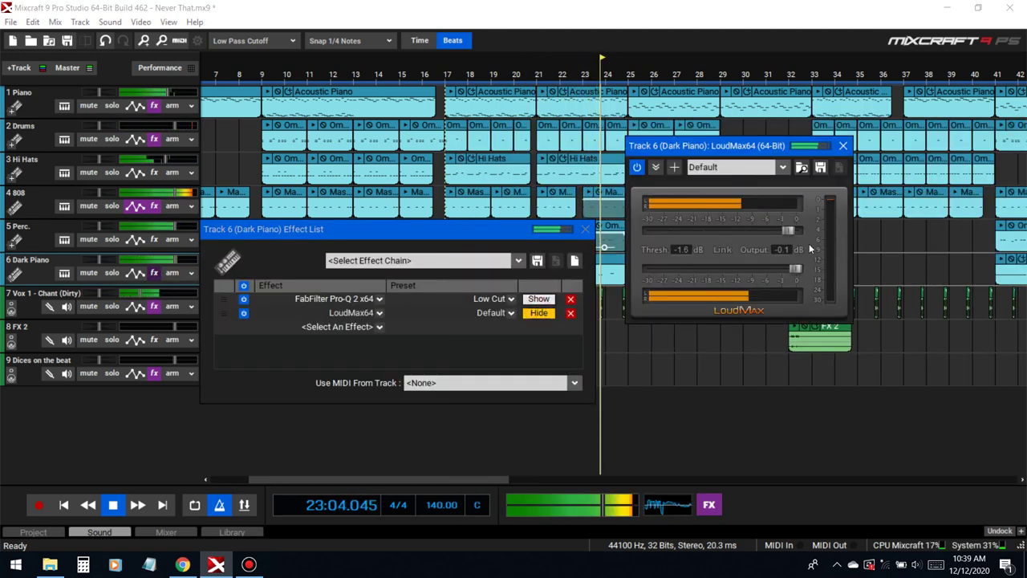
{"action": "left_click", "coordinate": [842, 145]}
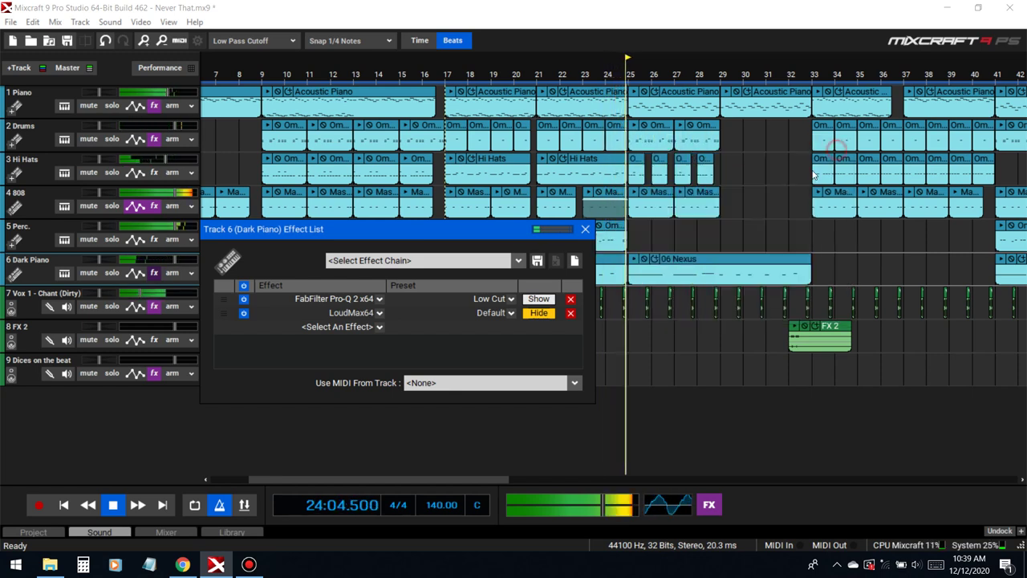
{"action": "left_click", "coordinate": [585, 228]}
Play from measure 9 with the Drums track soloed, check its effect list and stop playback
{"action": "key", "text": "space"}
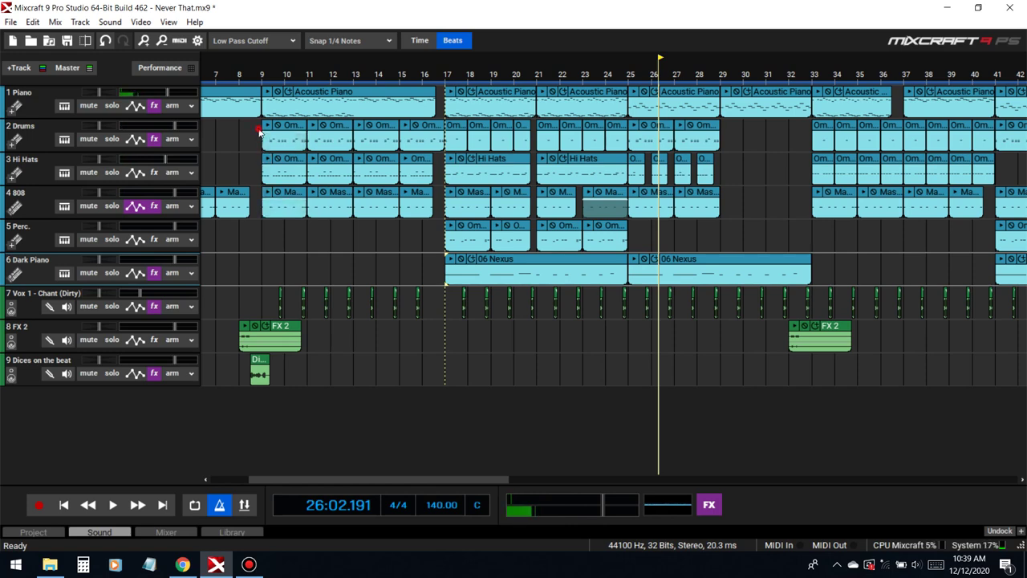
{"action": "left_click", "coordinate": [262, 77]}
{"action": "key", "text": "space"}
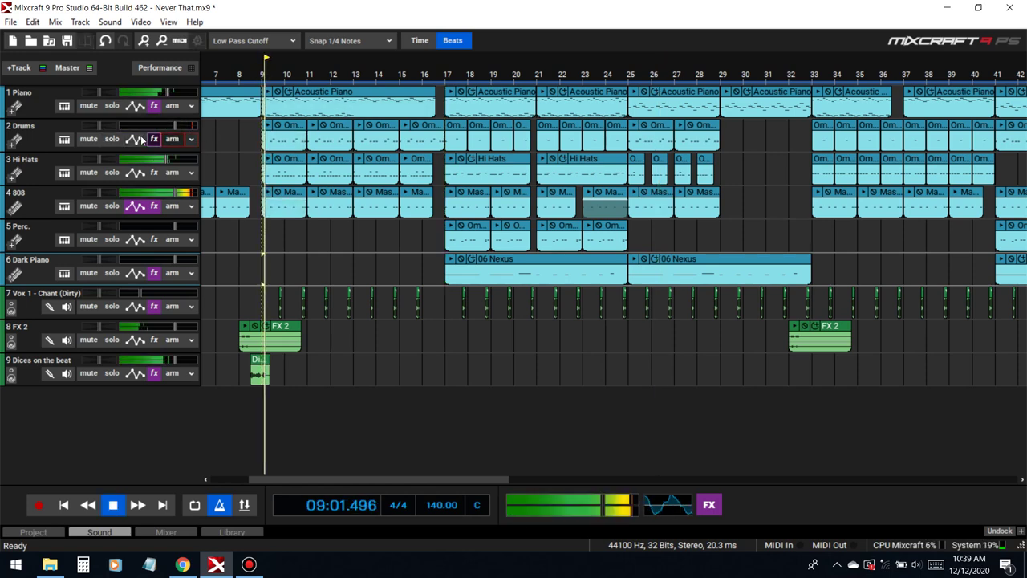
{"action": "left_click", "coordinate": [117, 138]}
{"action": "left_click", "coordinate": [154, 138]}
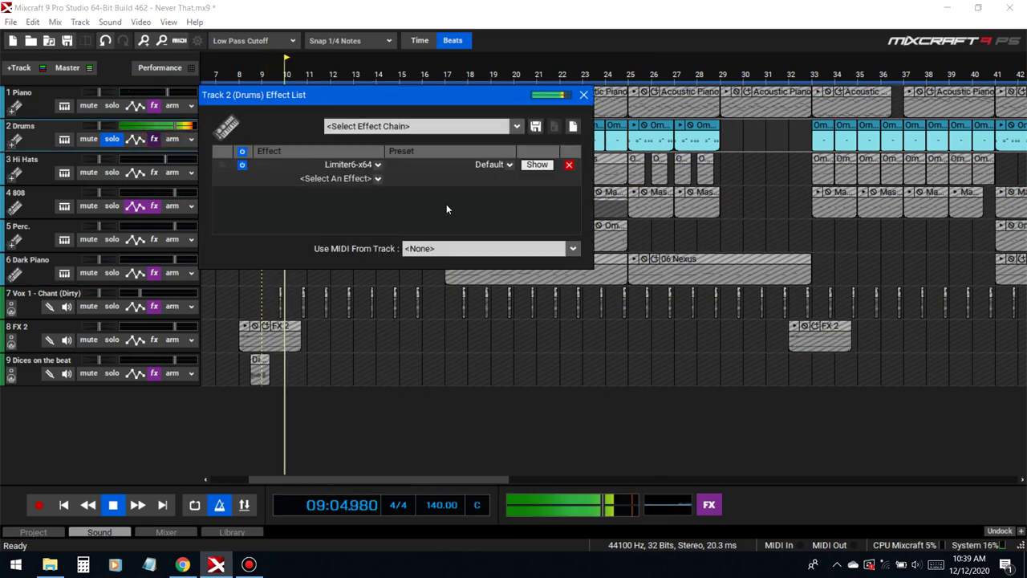
{"action": "left_click", "coordinate": [583, 95]}
{"action": "key", "text": "space"}
Open the Drums track's Omni Sampler 8 Out interface, close the instrument selection window and move the sampler window aside
{"action": "left_click", "coordinate": [64, 139]}
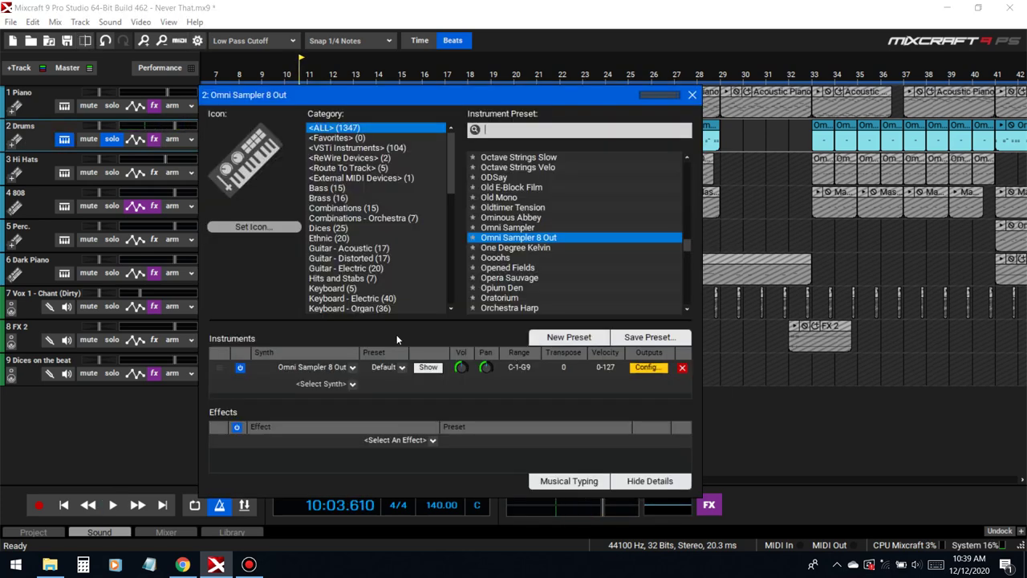
{"action": "left_click", "coordinate": [432, 367]}
{"action": "left_click", "coordinate": [343, 159]}
{"action": "left_click", "coordinate": [394, 158]}
{"action": "left_click", "coordinate": [343, 158]}
{"action": "left_click", "coordinate": [273, 118]}
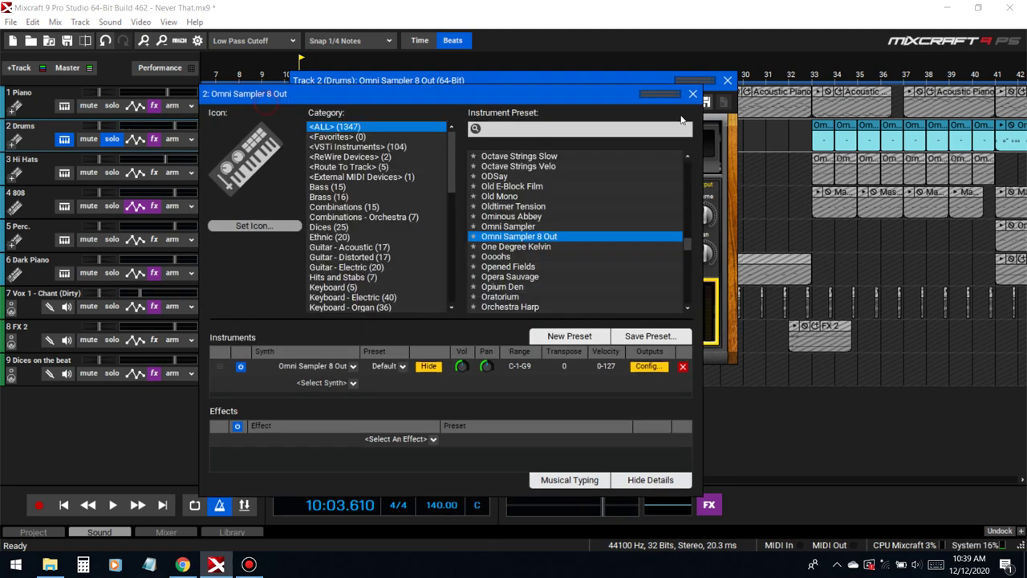
{"action": "left_click", "coordinate": [693, 93]}
{"action": "left_click_drag", "start_coordinate": [562, 80], "coordinate": [736, 97]}
Audition the Kick 7 and Kick 6 pads and briefly play the soloed drum pattern
{"action": "left_click", "coordinate": [516, 175]}
{"action": "left_click", "coordinate": [516, 175]}
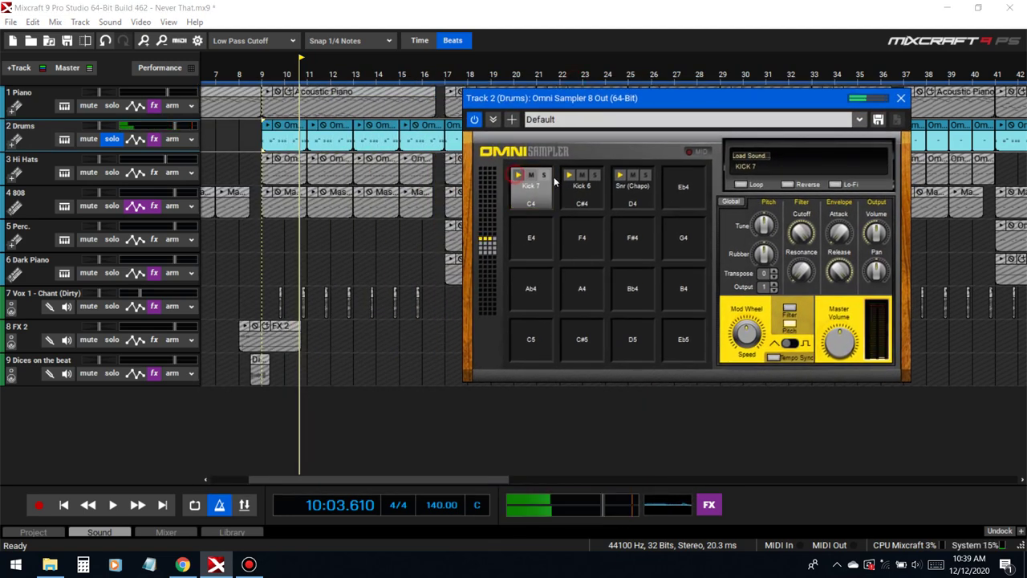
{"action": "left_click", "coordinate": [568, 175]}
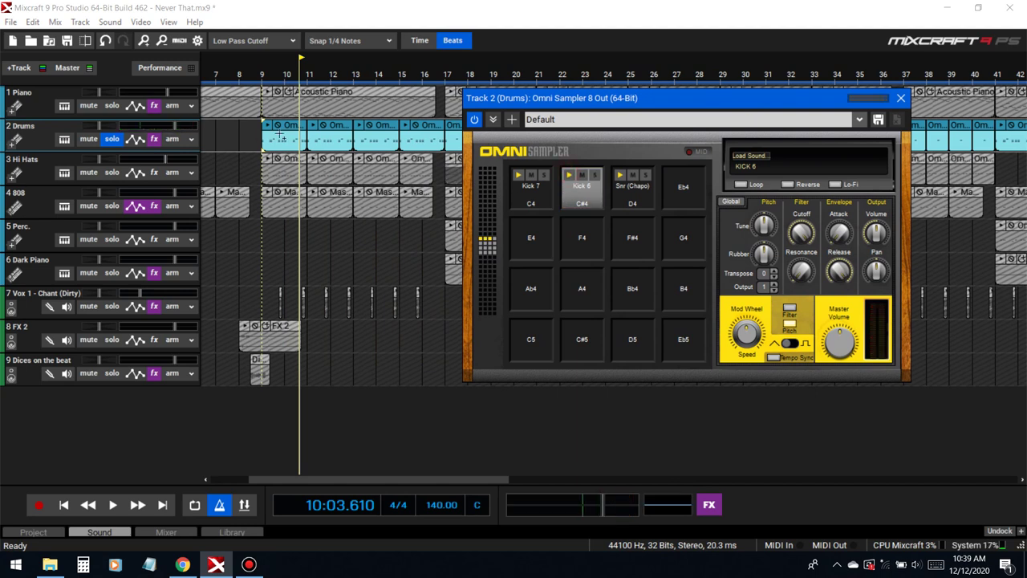
{"action": "key", "text": "space"}
{"action": "key", "text": "space"}
{"action": "left_click", "coordinate": [533, 197]}
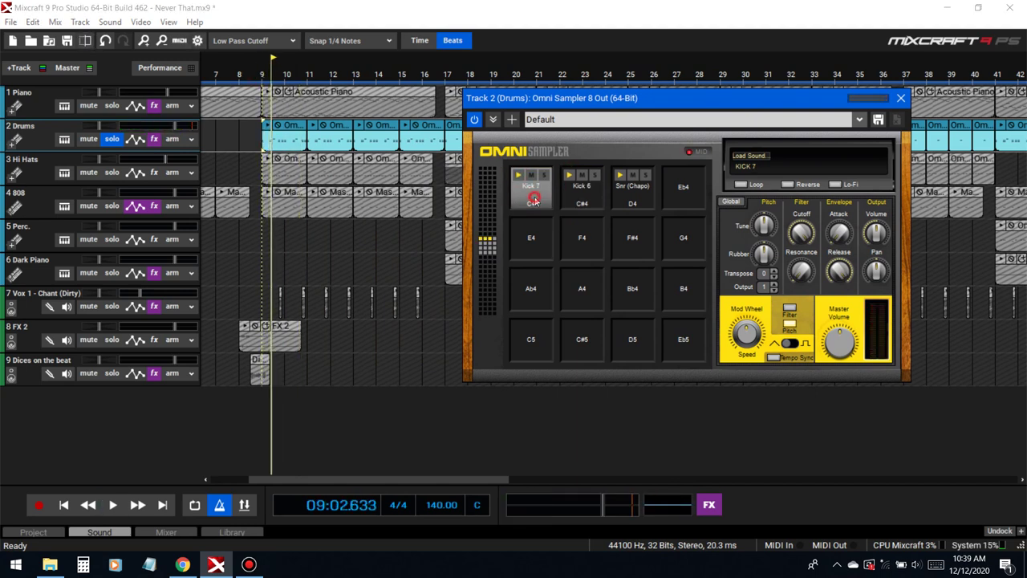
Solo the Piano track alongside the Drums and compare its Acoustic Piano clip with the kick pads
{"action": "left_click", "coordinate": [273, 90]}
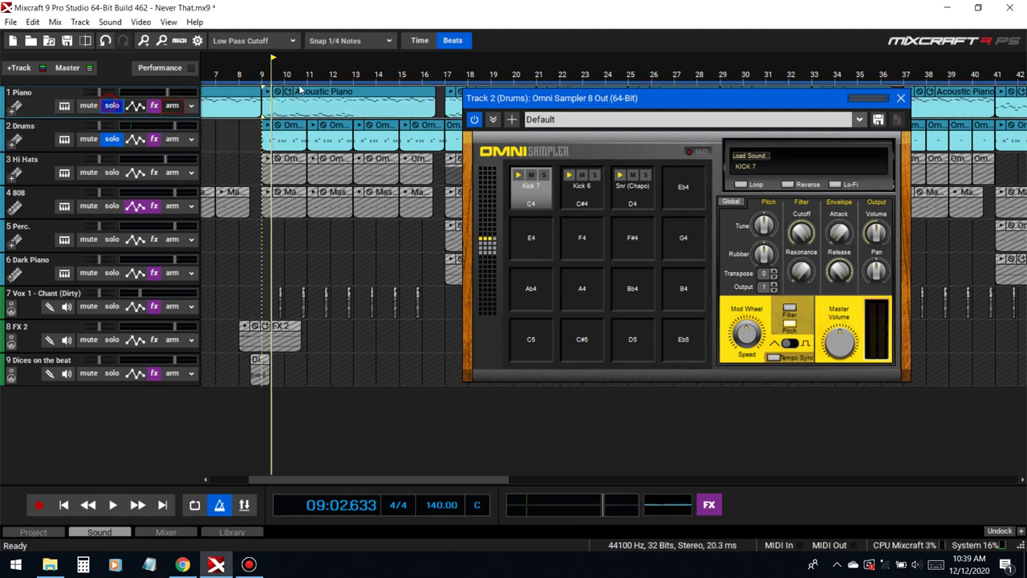
{"action": "left_click", "coordinate": [270, 100]}
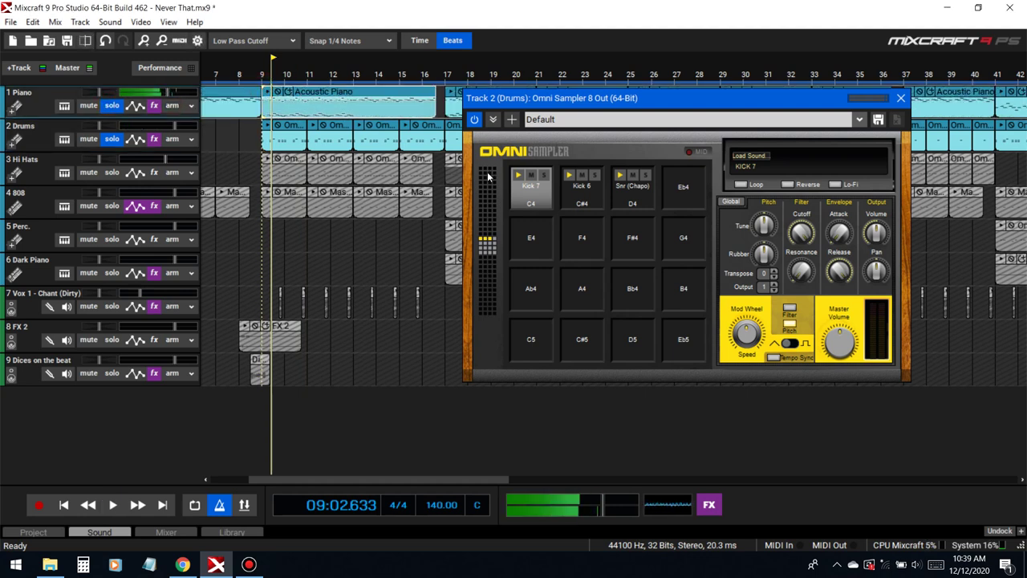
{"action": "left_click", "coordinate": [582, 194]}
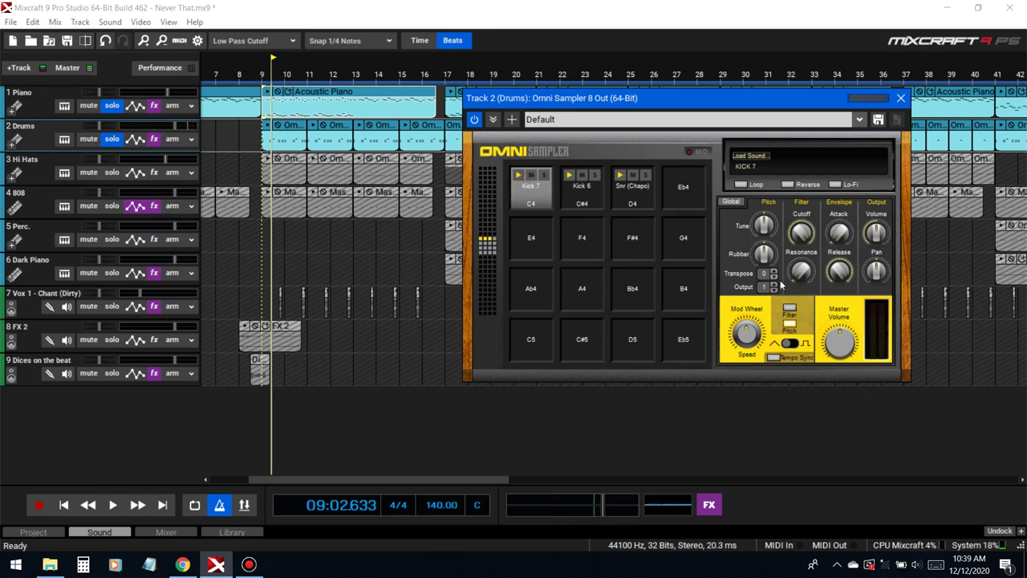
Set Kick 7's transpose to -2 and briefly solo the 808 track to compare its pitch with the kick
{"action": "left_click", "coordinate": [521, 181]}
{"action": "left_click", "coordinate": [112, 206]}
{"action": "left_click", "coordinate": [111, 206]}
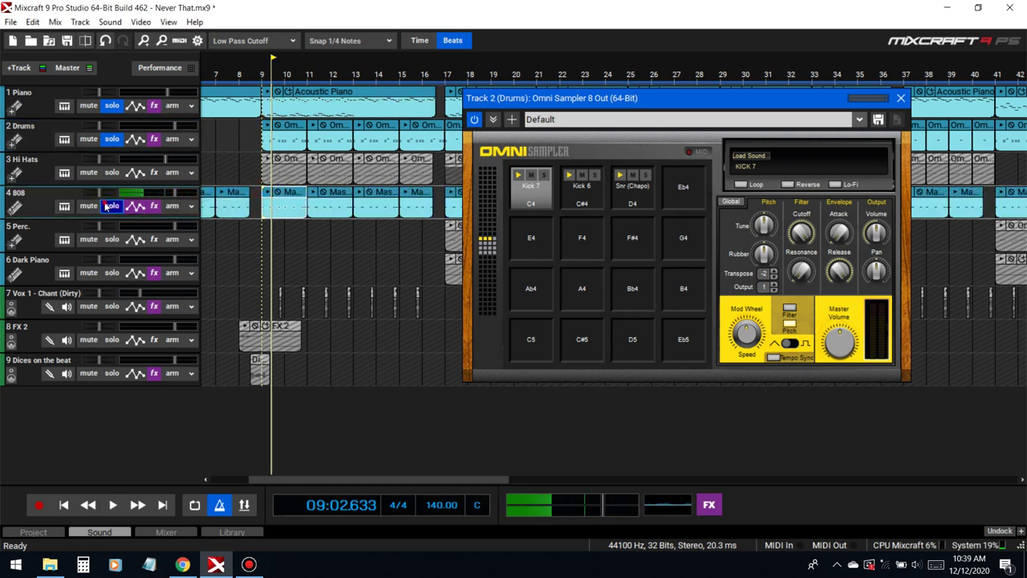
Set Kick 7's transpose to -5, auditioning the pad at each pitch change
{"action": "left_click", "coordinate": [518, 182]}
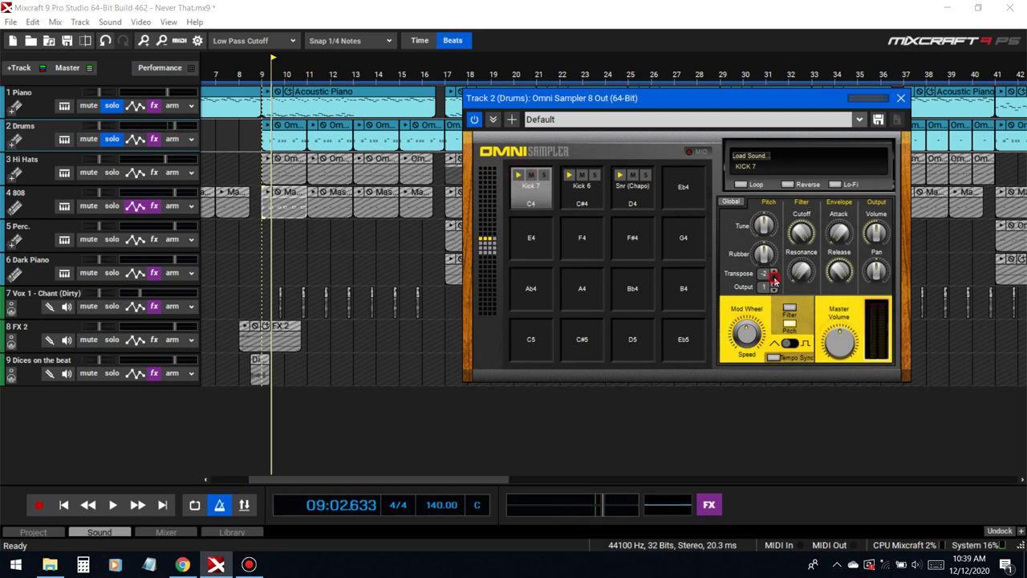
{"action": "left_click", "coordinate": [539, 183]}
{"action": "left_click", "coordinate": [518, 176]}
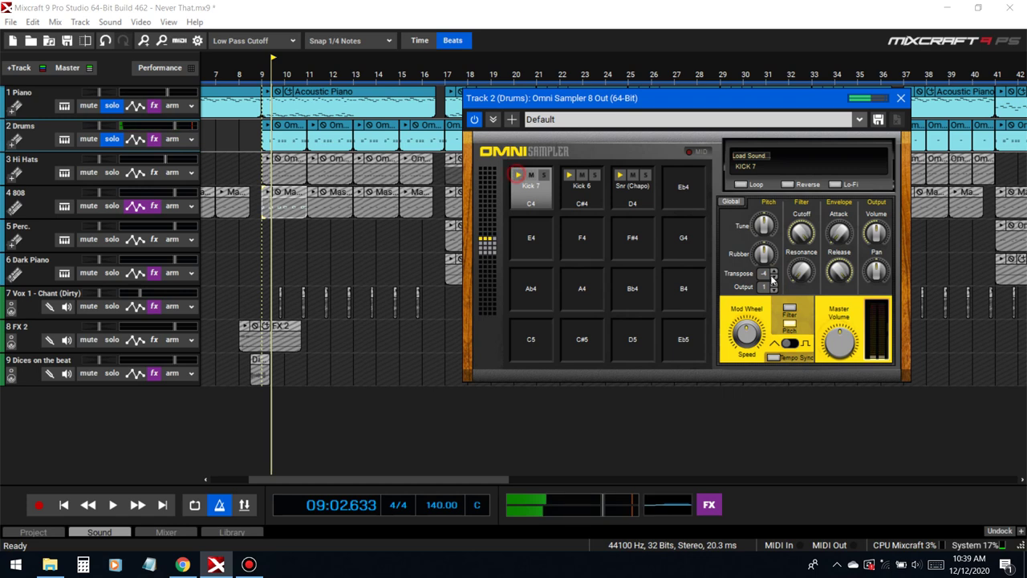
{"action": "left_click", "coordinate": [532, 184]}
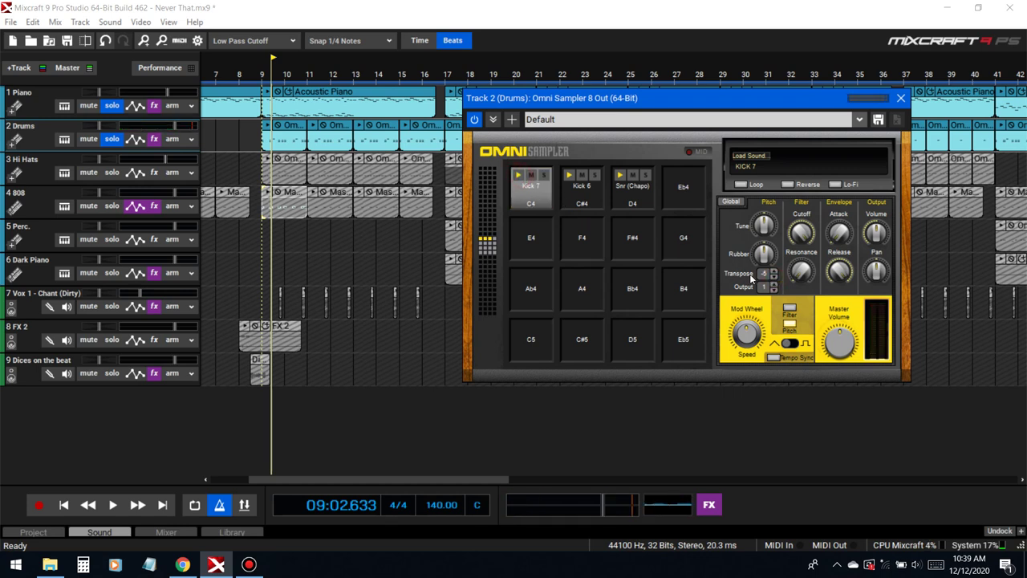
{"action": "left_click", "coordinate": [534, 186]}
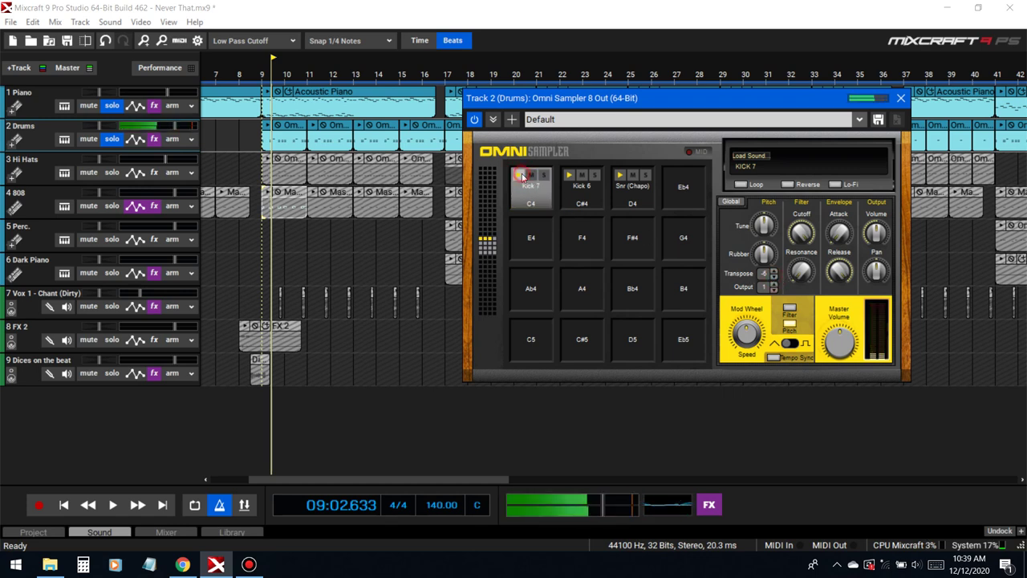
{"action": "left_click", "coordinate": [518, 175]}
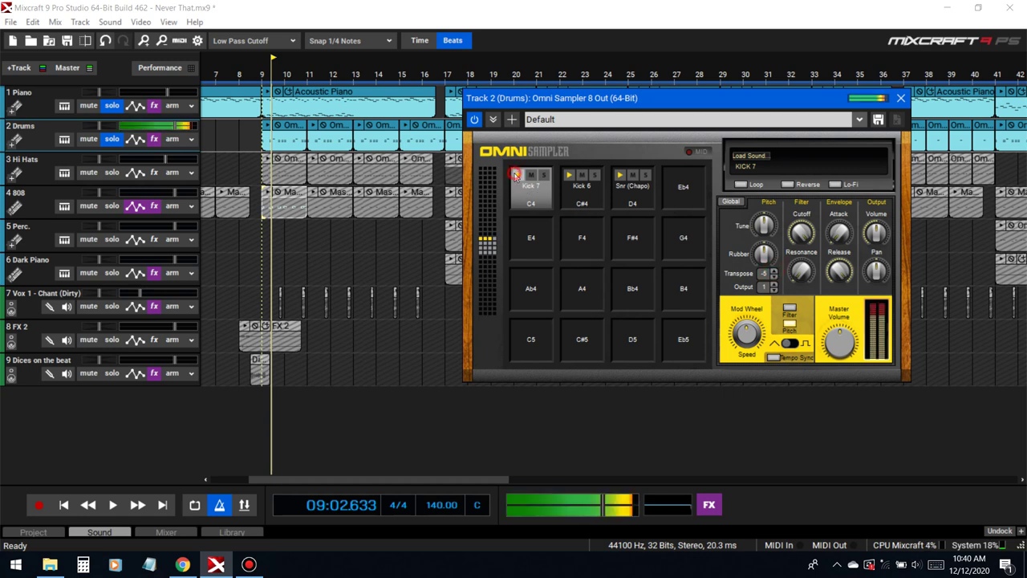
Set Kick 6's transpose to -2 and audition it against the Kick 7 pad
{"action": "left_click", "coordinate": [569, 176]}
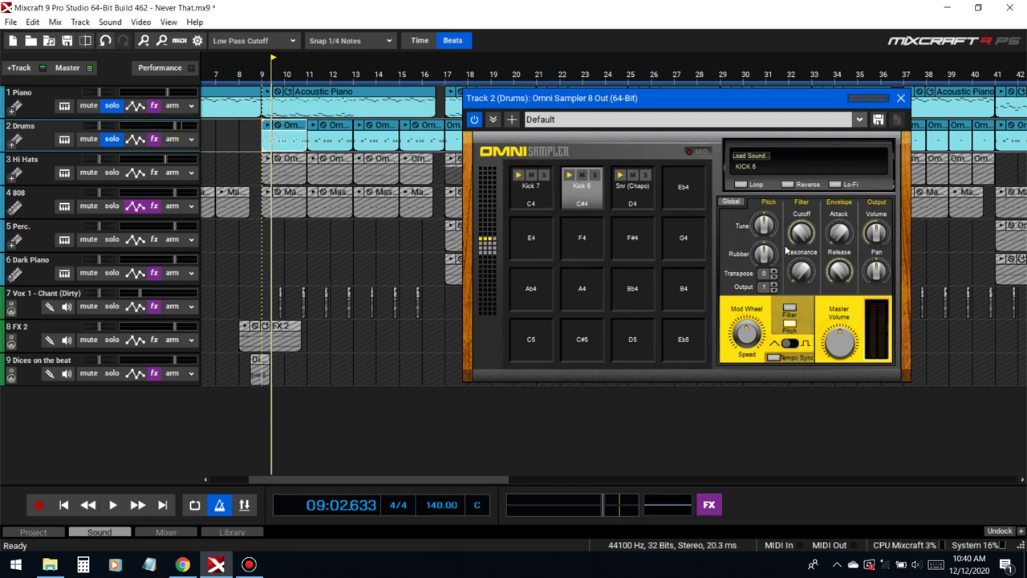
{"action": "left_click", "coordinate": [773, 282]}
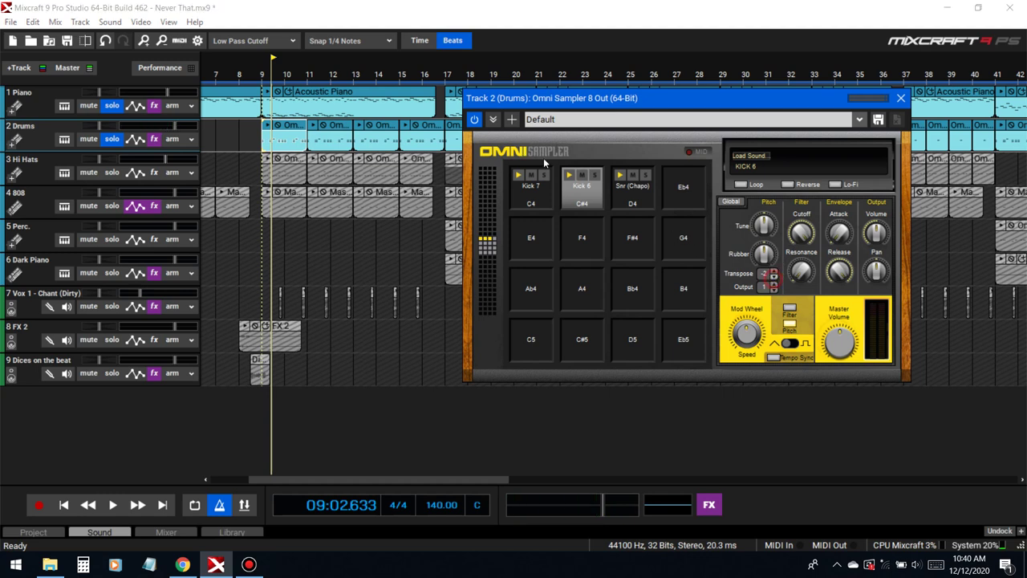
{"action": "left_click", "coordinate": [569, 176]}
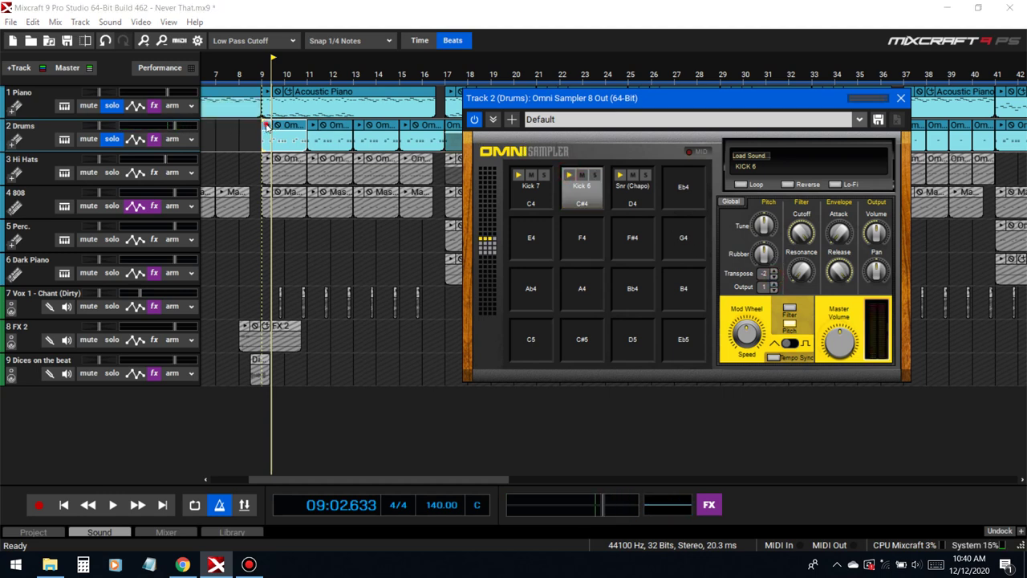
{"action": "left_click", "coordinate": [569, 175]}
{"action": "left_click", "coordinate": [518, 176]}
{"action": "left_click", "coordinate": [519, 176]}
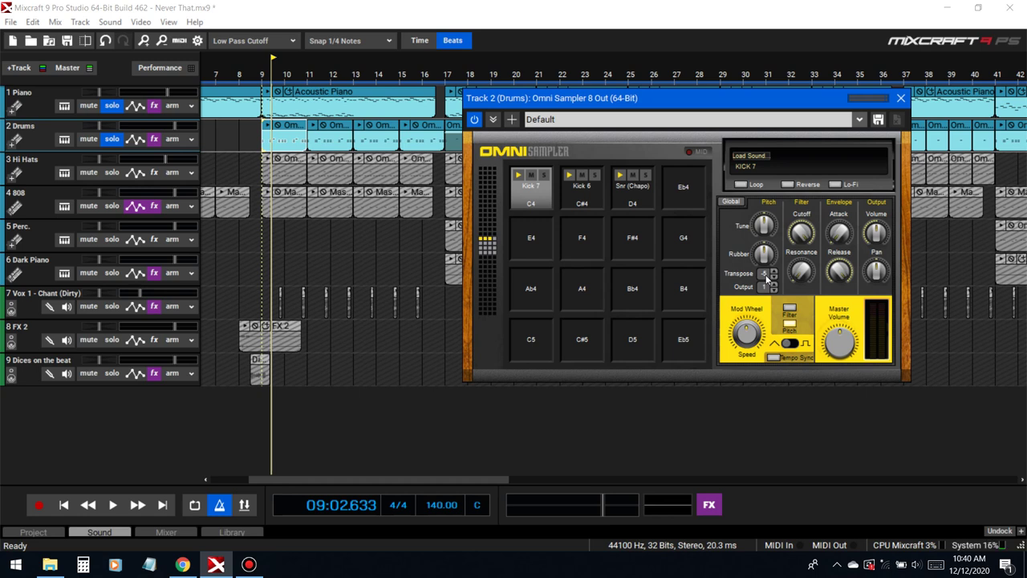
Open Calculator and compute -5 + 12
{"action": "left_click", "coordinate": [83, 564]}
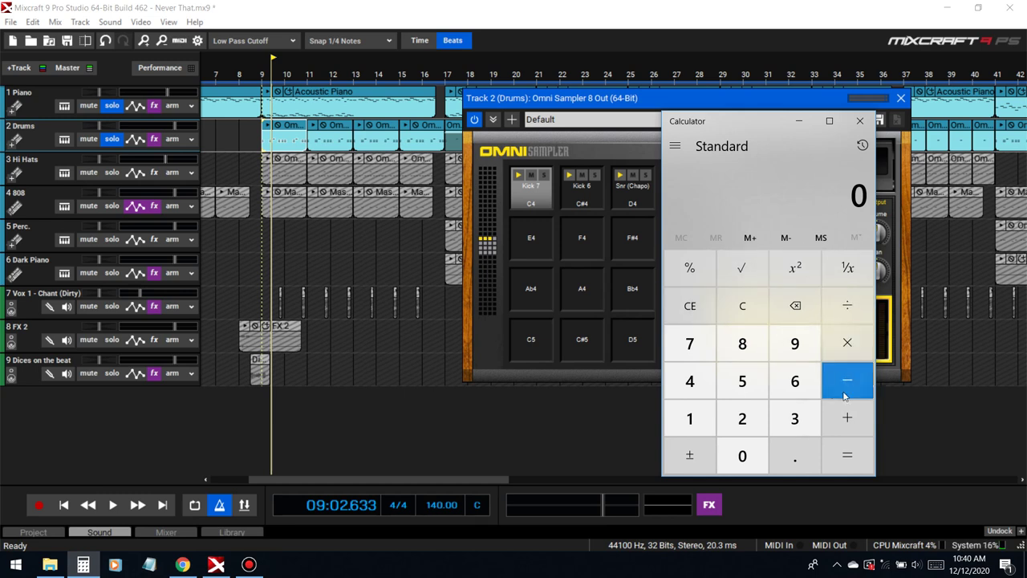
{"action": "left_click", "coordinate": [689, 454]}
{"action": "left_click", "coordinate": [735, 381]}
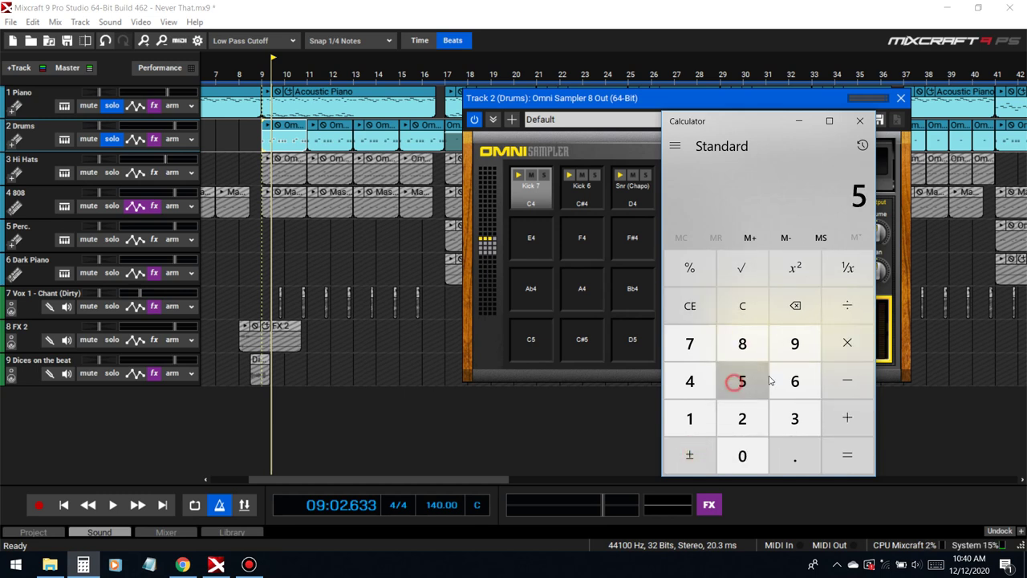
{"action": "left_click", "coordinate": [690, 456]}
{"action": "left_click", "coordinate": [841, 418]}
{"action": "left_click", "coordinate": [698, 416]}
{"action": "left_click", "coordinate": [753, 422]}
{"action": "left_click", "coordinate": [846, 455]}
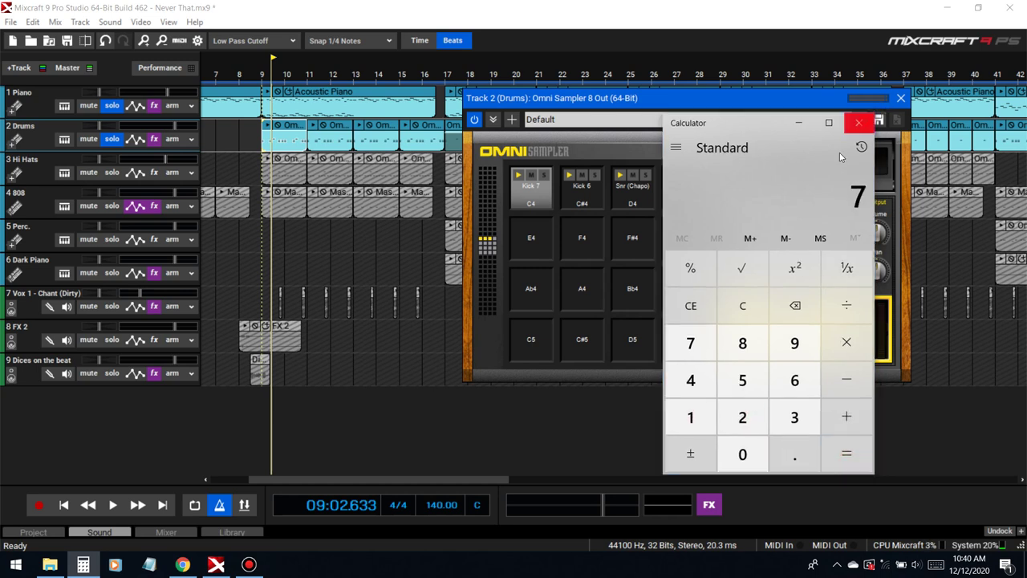
Close Calculator and set Kick 7's transpose to -4, auditioning the pad repeatedly
{"action": "left_click", "coordinate": [860, 121]}
{"action": "left_click", "coordinate": [764, 275]}
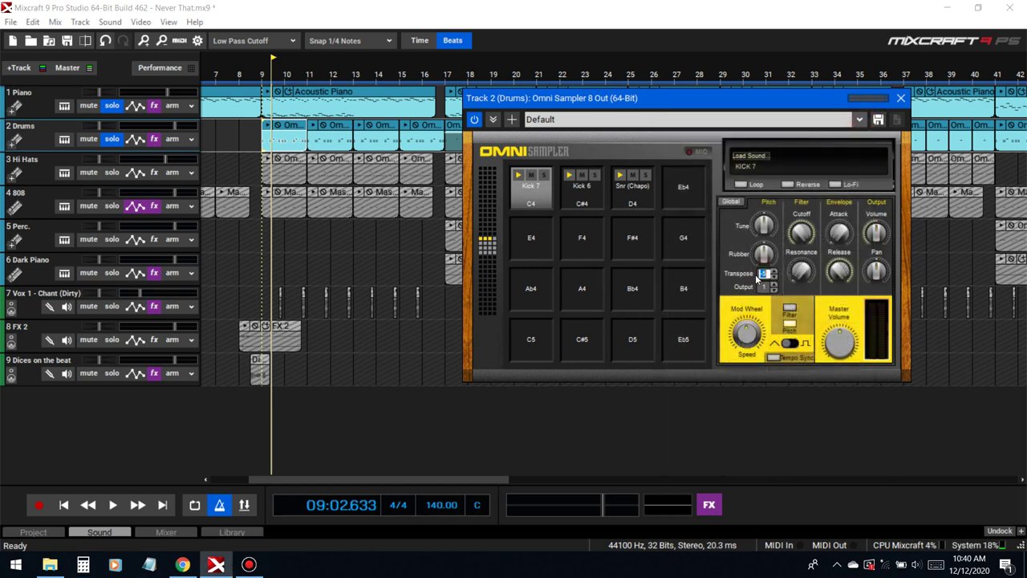
{"action": "left_click", "coordinate": [519, 187]}
{"action": "left_click", "coordinate": [520, 186]}
{"action": "left_click", "coordinate": [520, 186]}
{"action": "left_click", "coordinate": [519, 176]}
{"action": "left_click", "coordinate": [517, 173]}
{"action": "left_click", "coordinate": [517, 174]}
{"action": "left_click", "coordinate": [517, 173]}
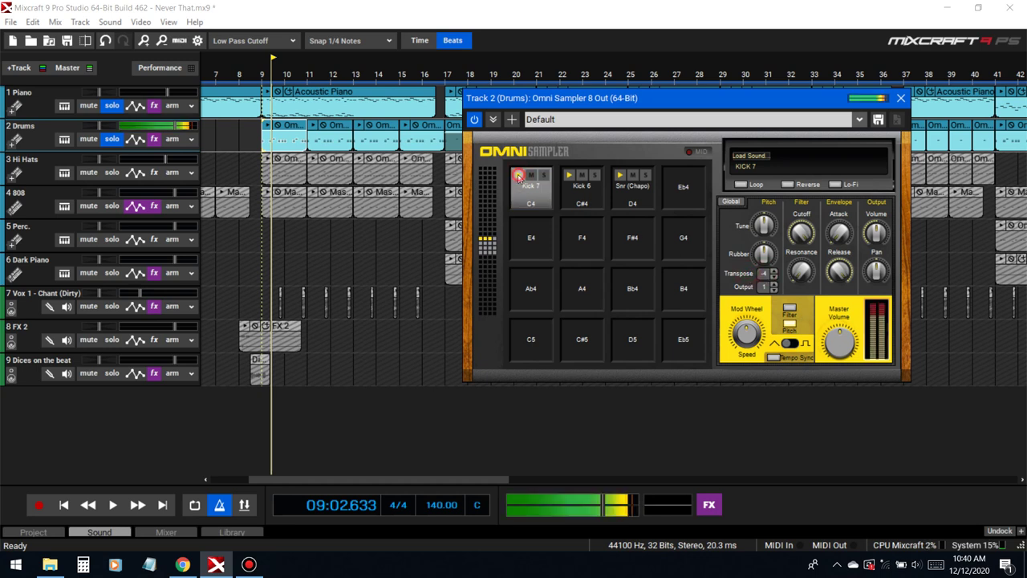
Set Kick 6's transpose to -6, trying 2, 4 and 5 on the way and auditioning the pad at each value
{"action": "left_click", "coordinate": [571, 177]}
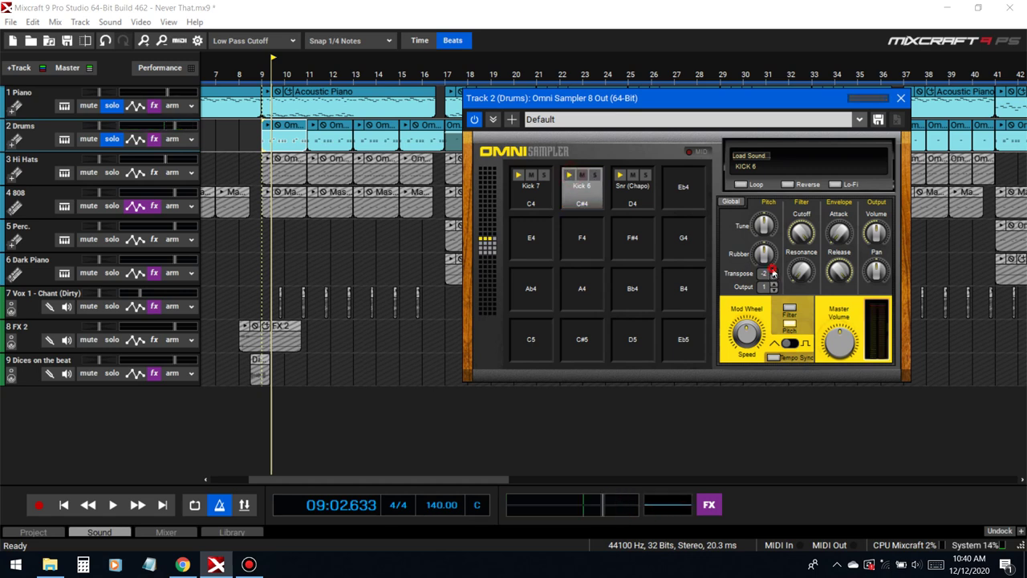
{"action": "left_click", "coordinate": [568, 174]}
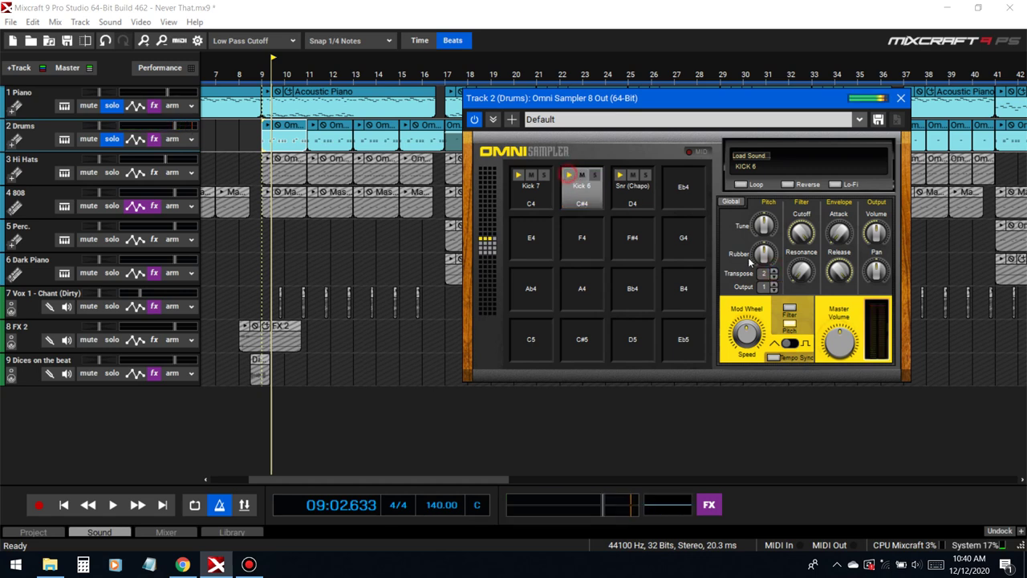
{"action": "left_click", "coordinate": [569, 176]}
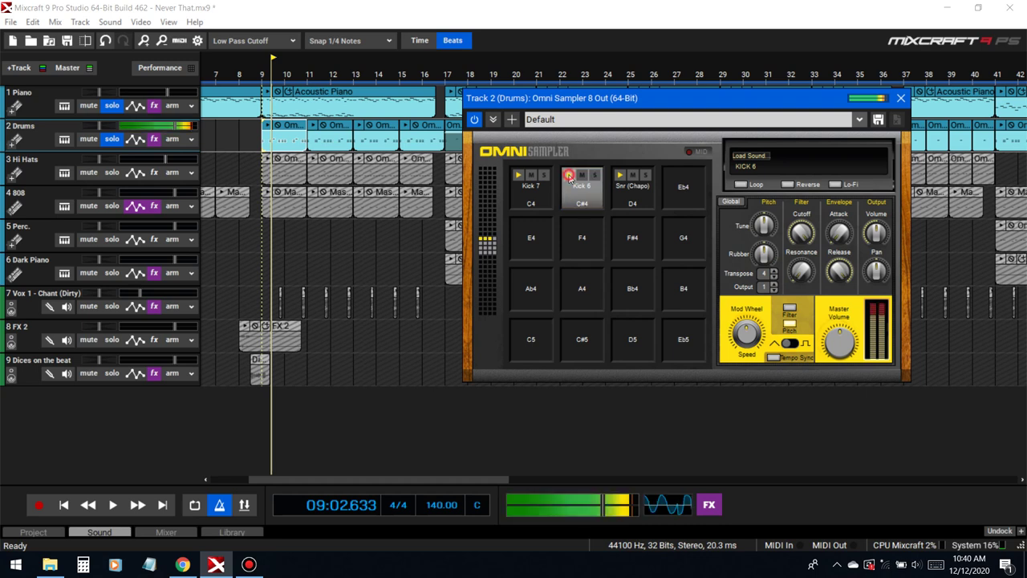
{"action": "left_click", "coordinate": [568, 174]}
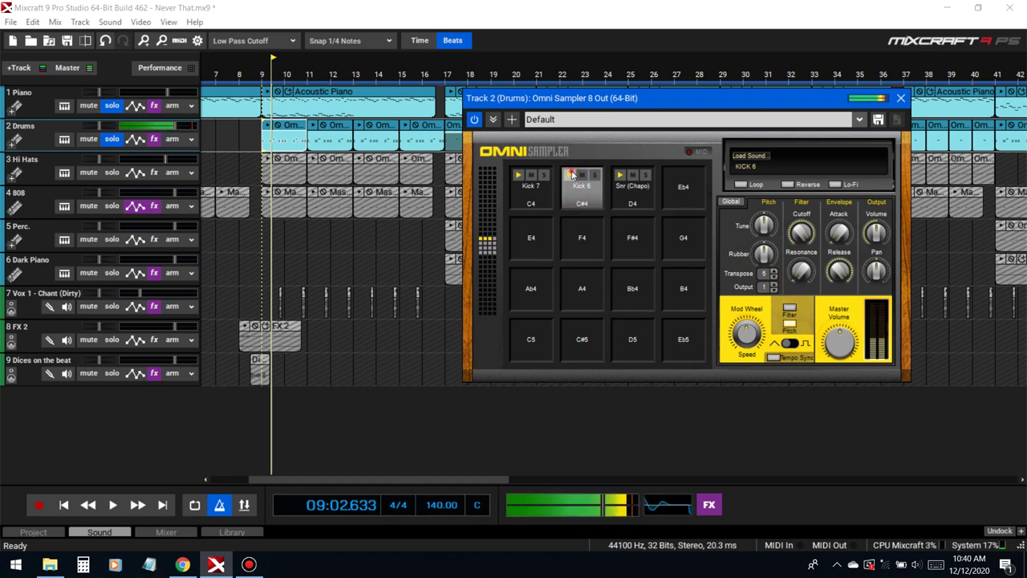
{"action": "left_click", "coordinate": [568, 176]}
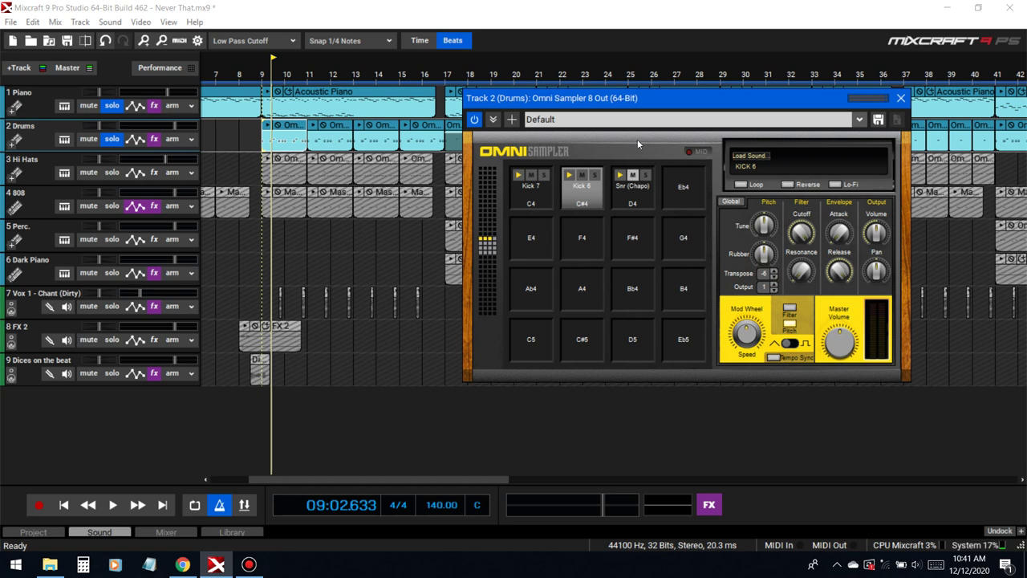
{"action": "left_click", "coordinate": [570, 176]}
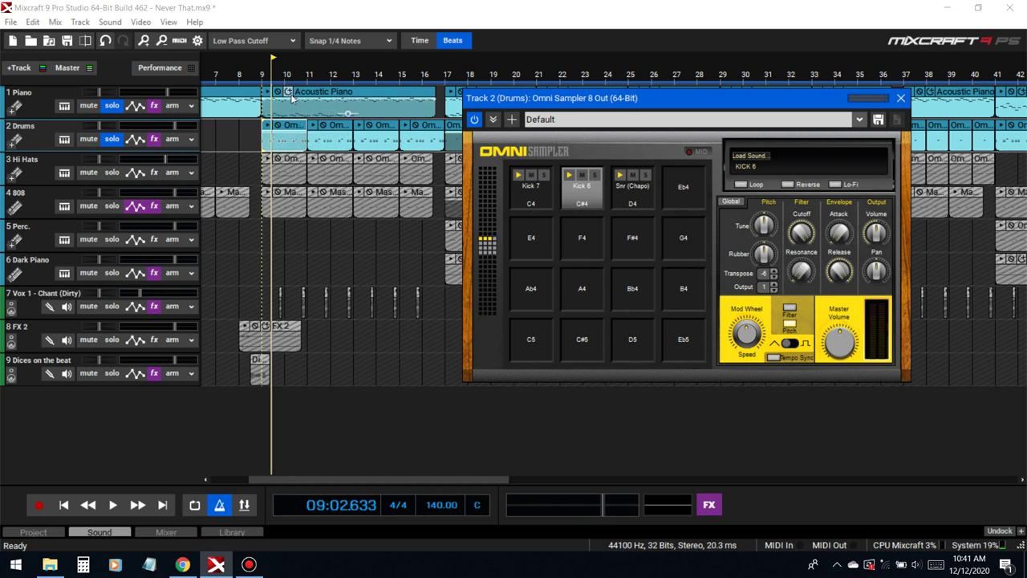
Audition the Kick 6 and Kick 7 pads against each other and briefly play the soloed piano and drums
{"action": "left_click", "coordinate": [581, 186]}
{"action": "left_click", "coordinate": [573, 177]}
{"action": "left_click", "coordinate": [567, 175]}
{"action": "left_click", "coordinate": [522, 178]}
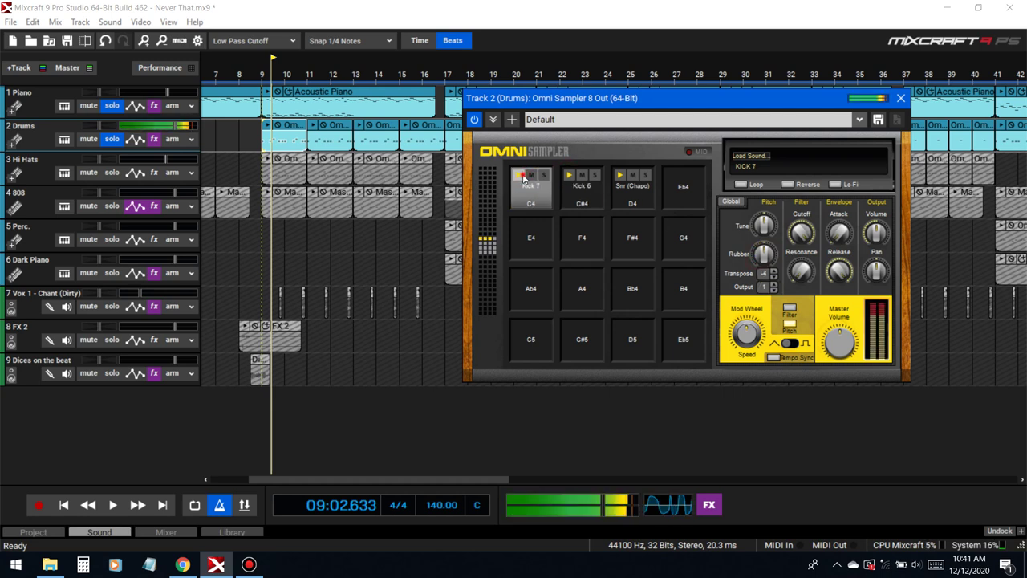
{"action": "left_click", "coordinate": [577, 197]}
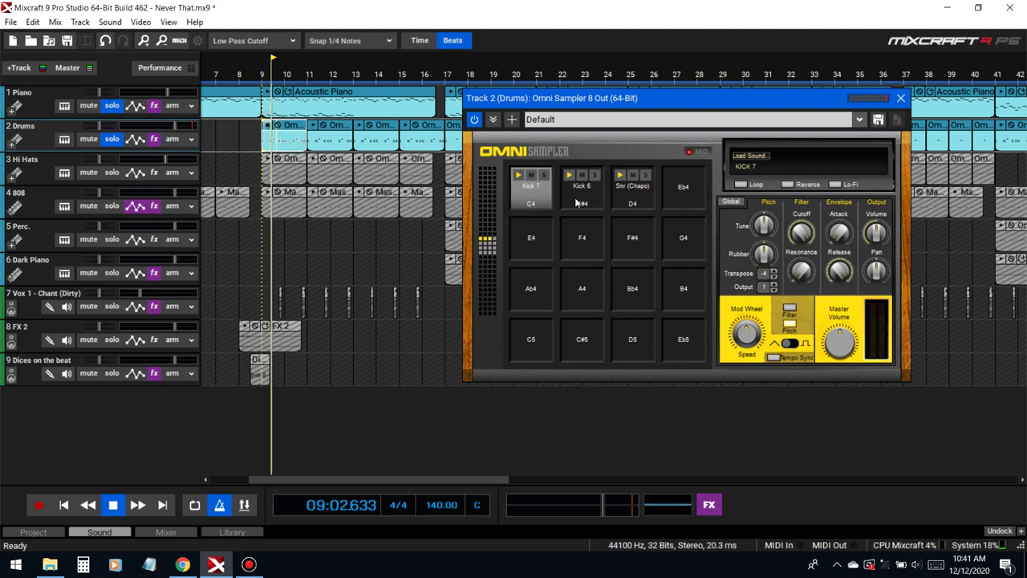
{"action": "left_click", "coordinate": [576, 203]}
Lower Kick 7's Rubber to about -20, adjust Kick 6's Rubber similarly, and play back the soloed tracks briefly
{"action": "mouse_move", "coordinate": [764, 255]}
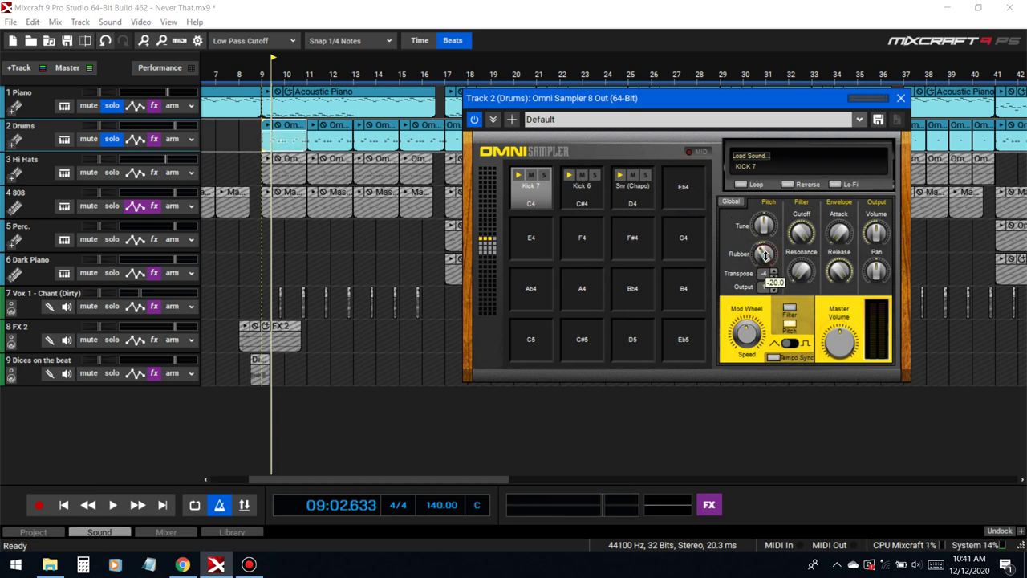
{"action": "mouse_move", "coordinate": [764, 255]}
{"action": "left_mouse_down"}
{"action": "mouse_move", "coordinate": [760, 242]}
{"action": "mouse_move", "coordinate": [761, 253]}
{"action": "left_mouse_up"}
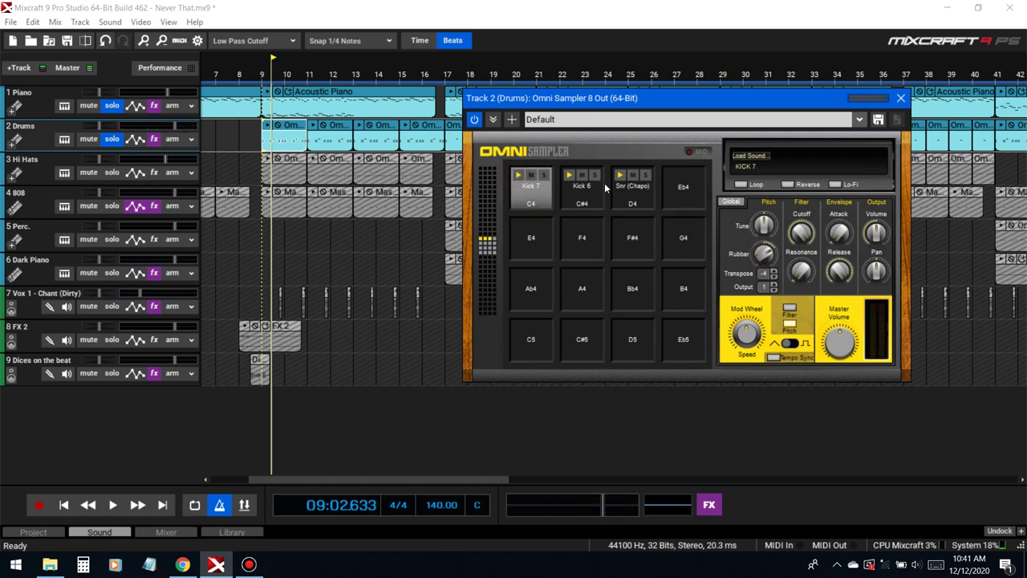
{"action": "left_click", "coordinate": [510, 175]}
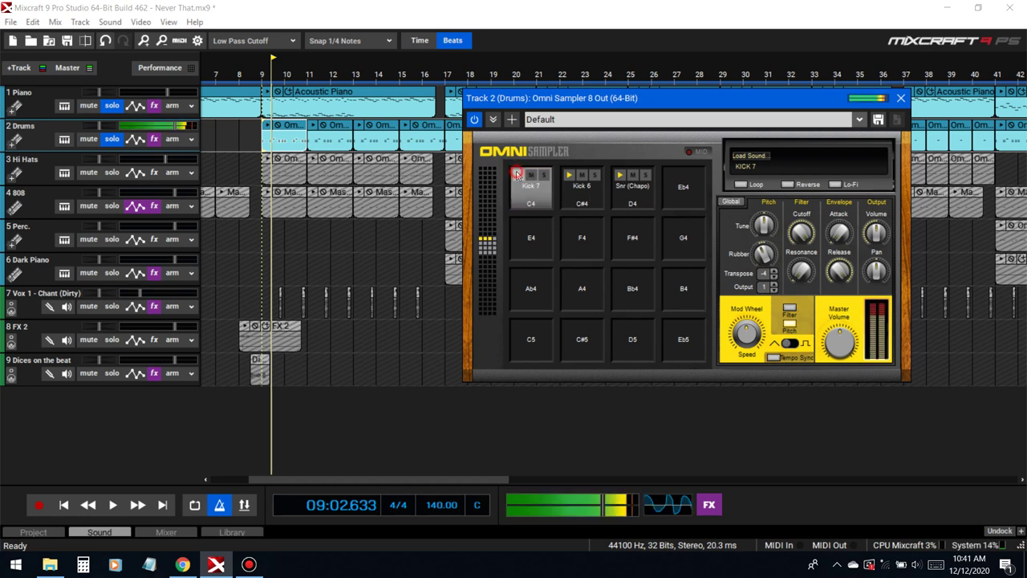
{"action": "left_click", "coordinate": [574, 183]}
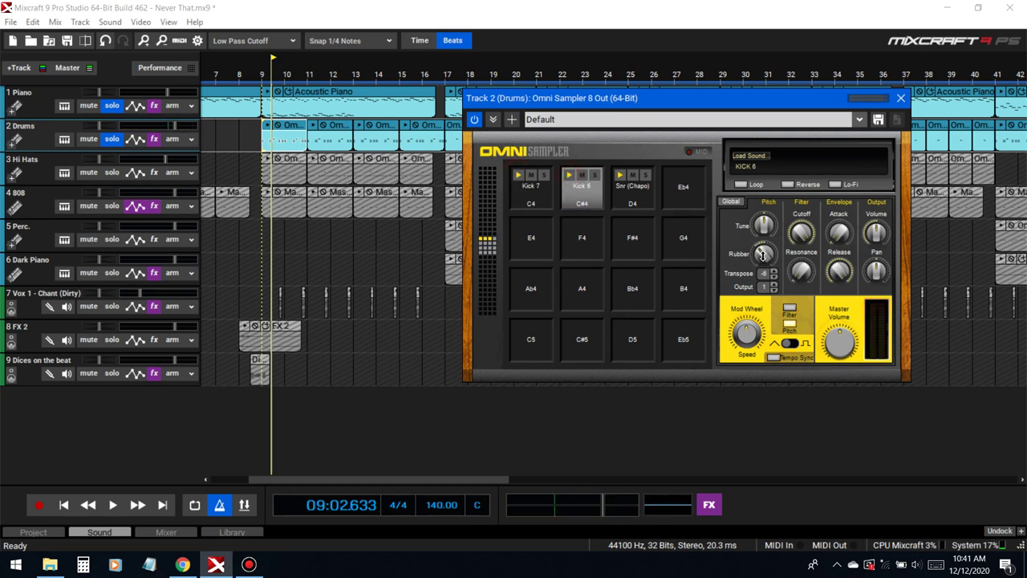
{"action": "key", "text": "space"}
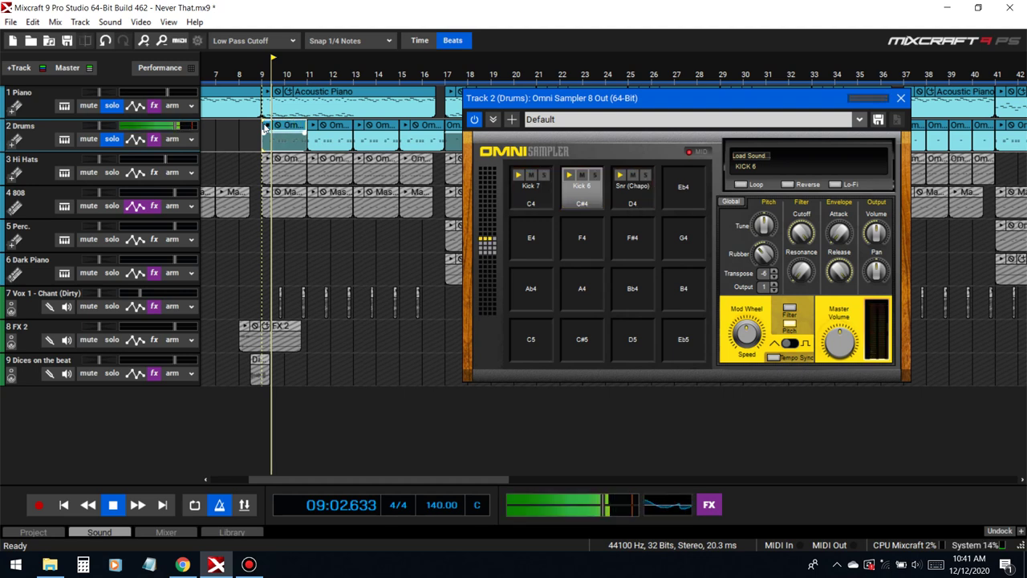
{"action": "key", "text": "space"}
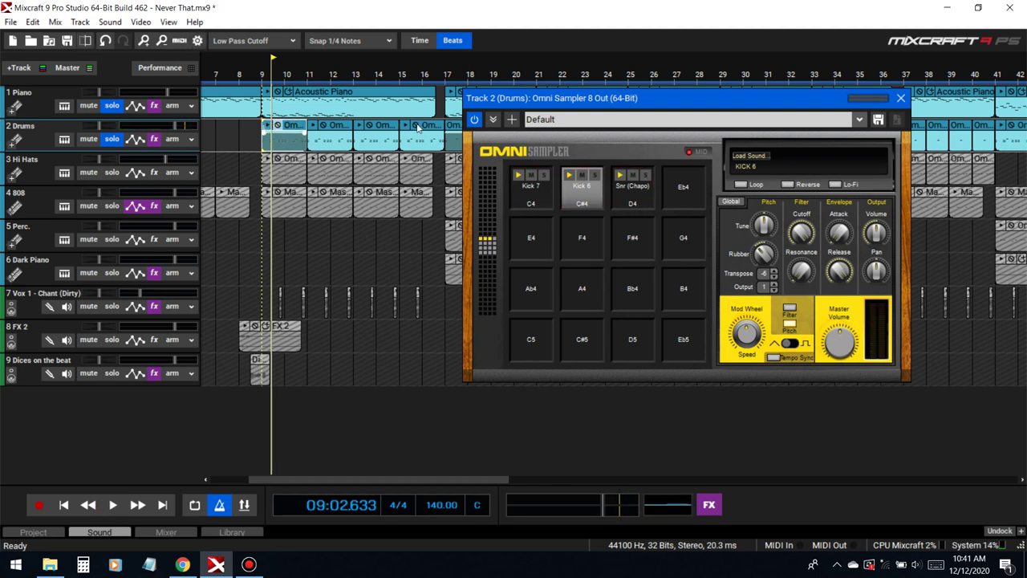
Route Kick 6 to output 2 and the snare to output 3 in Omni Sampler, then close the plug-in window
{"action": "left_click", "coordinate": [646, 191]}
{"action": "left_click", "coordinate": [538, 193]}
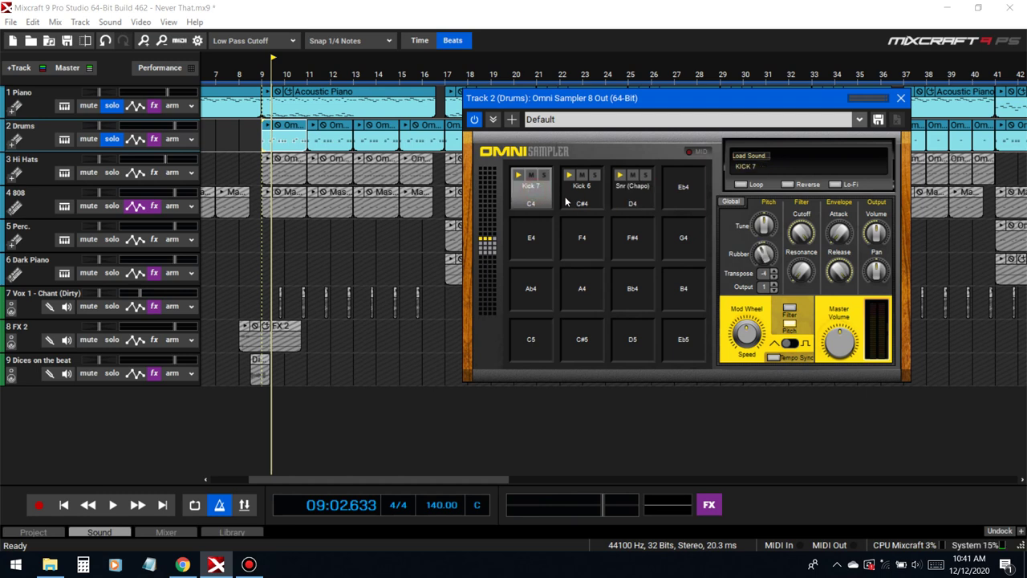
{"action": "left_click", "coordinate": [566, 198]}
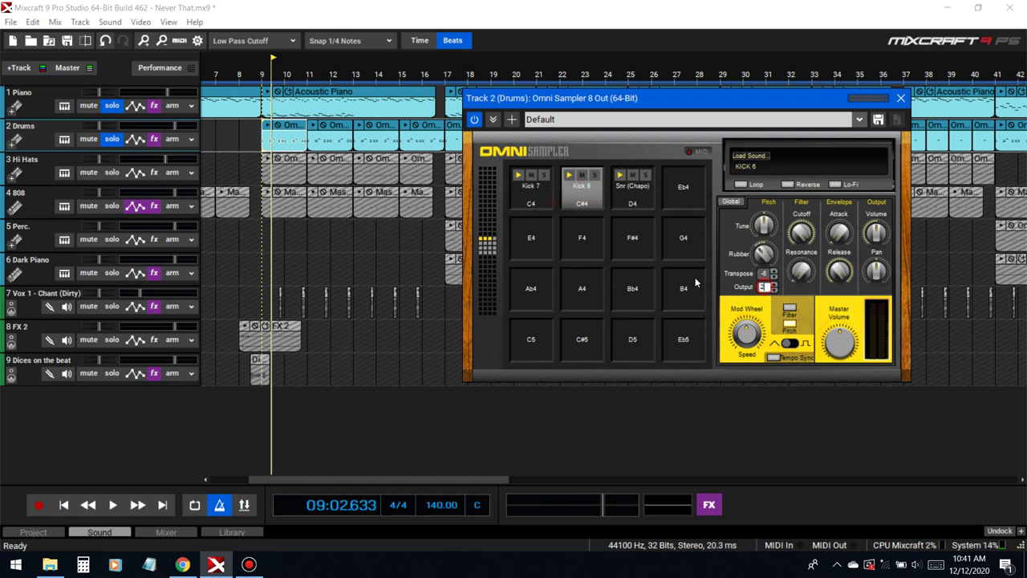
{"action": "left_click", "coordinate": [645, 198]}
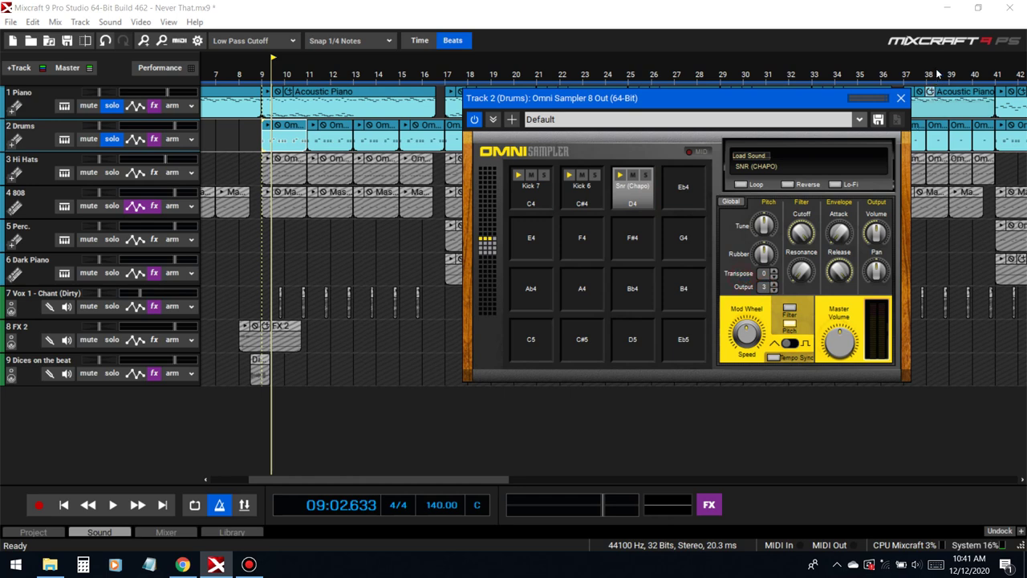
{"action": "left_click", "coordinate": [900, 98]}
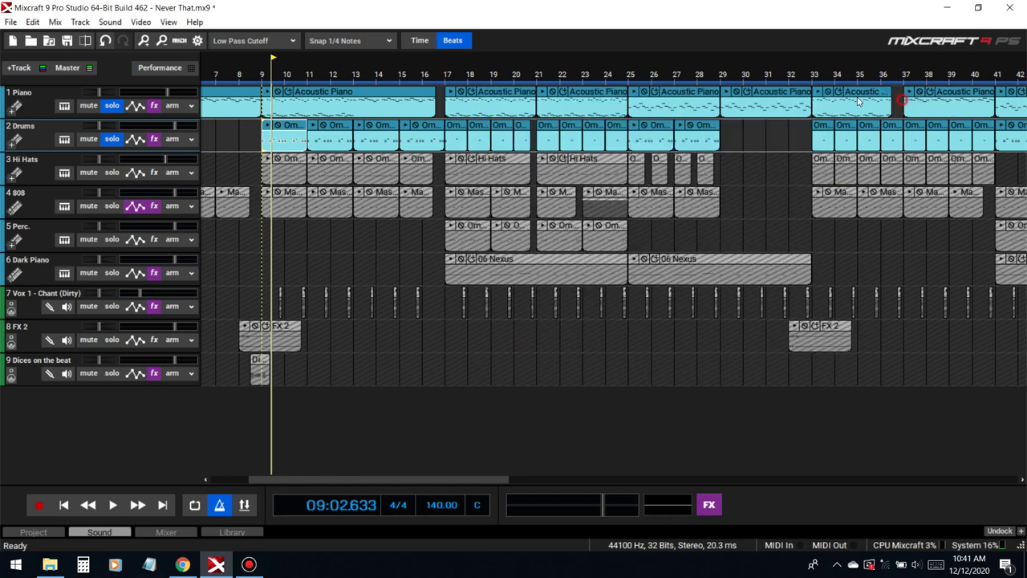
Save the project, then delete the Drums output subtracks Omni Out 4 through Omni Out 8
{"action": "left_click", "coordinate": [12, 144]}
{"action": "left_click", "coordinate": [67, 41]}
{"action": "scroll", "coordinate": [129, 277], "scroll_direction": "down", "scroll_amount": 1}
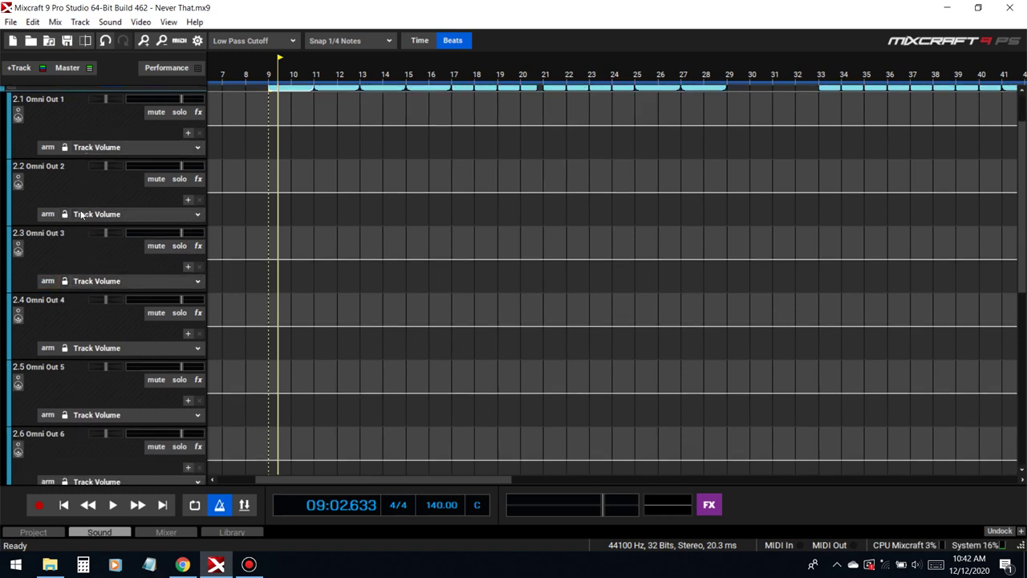
{"action": "scroll", "coordinate": [84, 314], "scroll_direction": "down", "scroll_amount": 4}
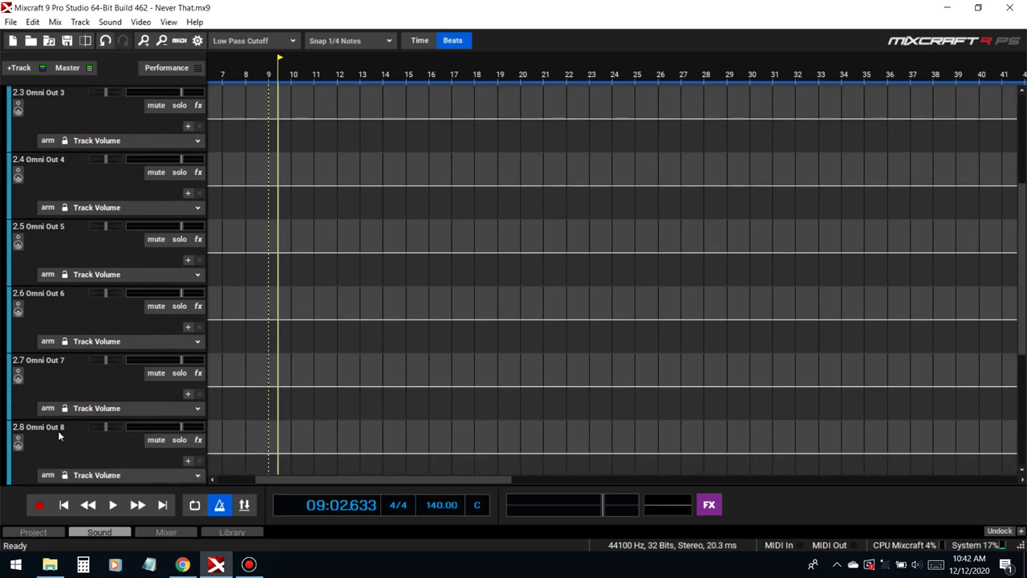
{"action": "left_click", "coordinate": [58, 443]}
{"action": "left_click", "coordinate": [66, 187]}
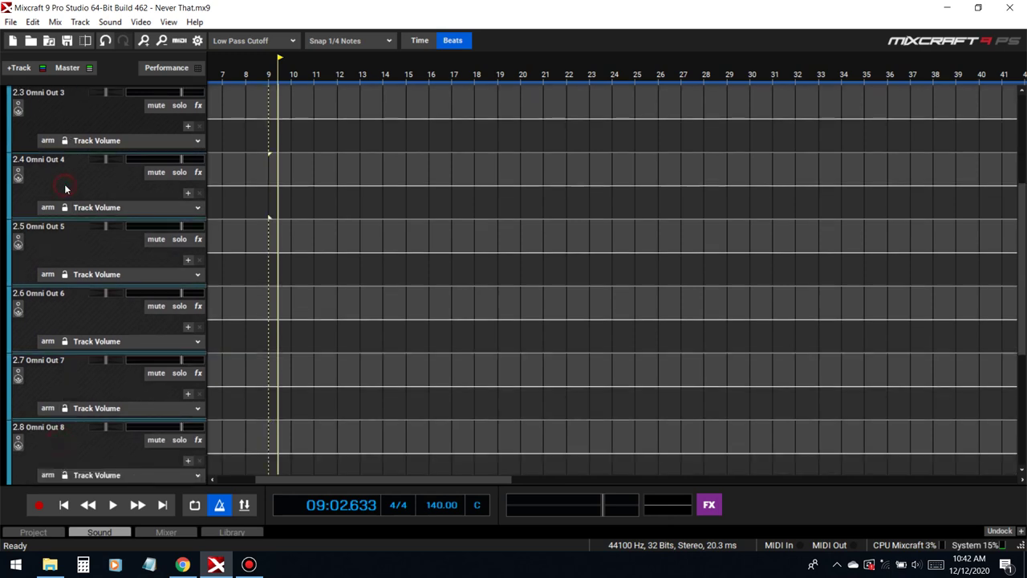
{"action": "key", "text": "Delete"}
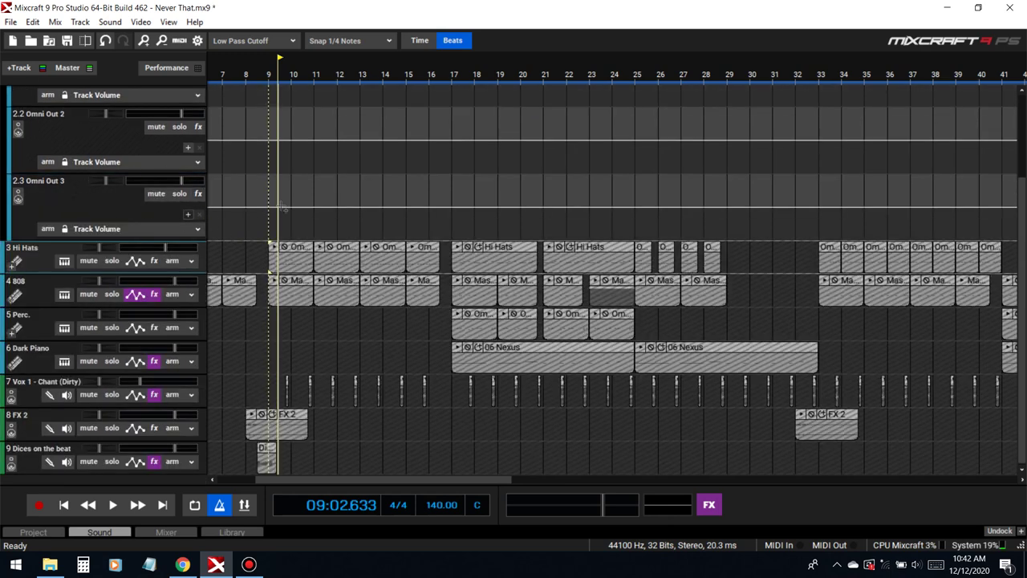
Rename the three remaining Drums output subtracks Kick 1, Kick 2 and Snare
{"action": "scroll", "coordinate": [380, 189], "scroll_direction": "up", "scroll_amount": 3}
{"action": "double_click", "coordinate": [48, 160]}
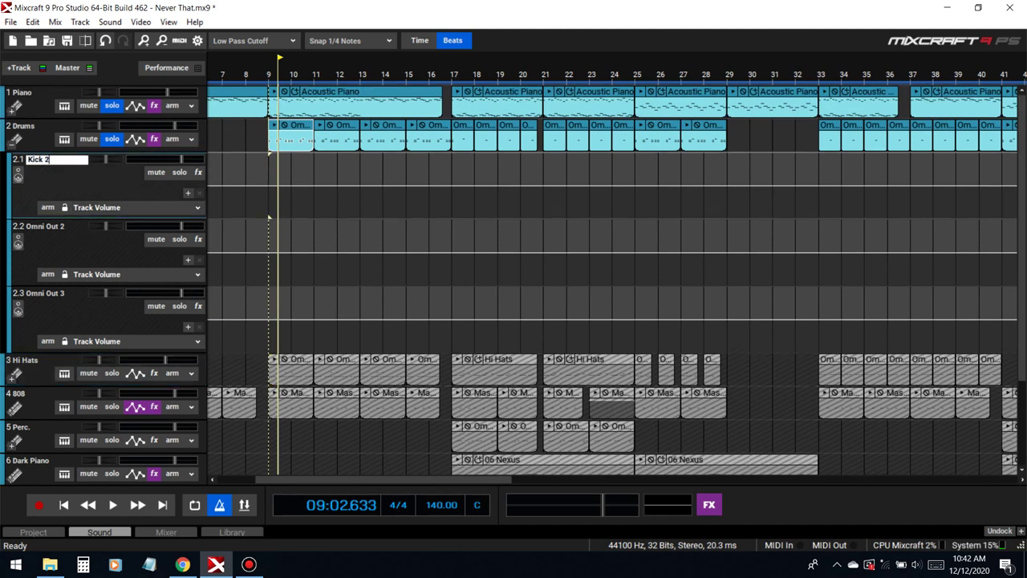
{"action": "left_click", "coordinate": [53, 227]}
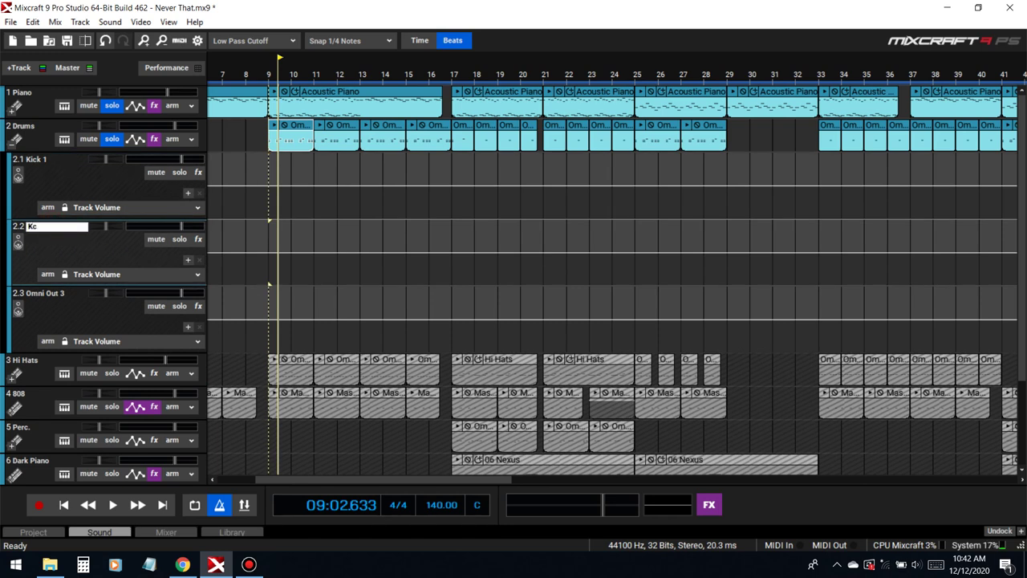
{"action": "double_click", "coordinate": [38, 294]}
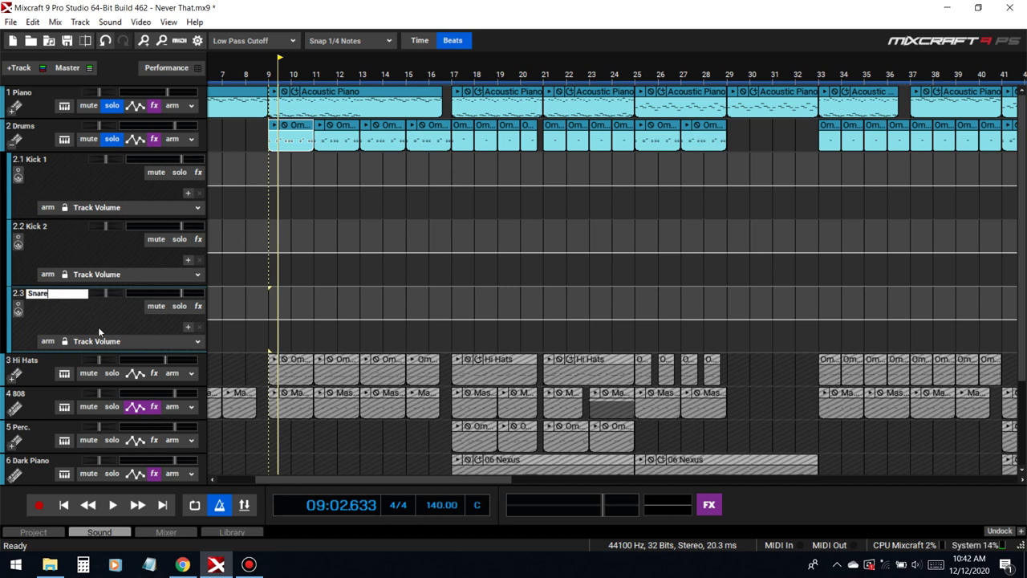
Unsolo the Piano track, then loop bars 9 to 17 and play the soloed drums
{"action": "left_click", "coordinate": [113, 105]}
{"action": "left_click_drag", "start_coordinate": [266, 75], "coordinate": [440, 82]}
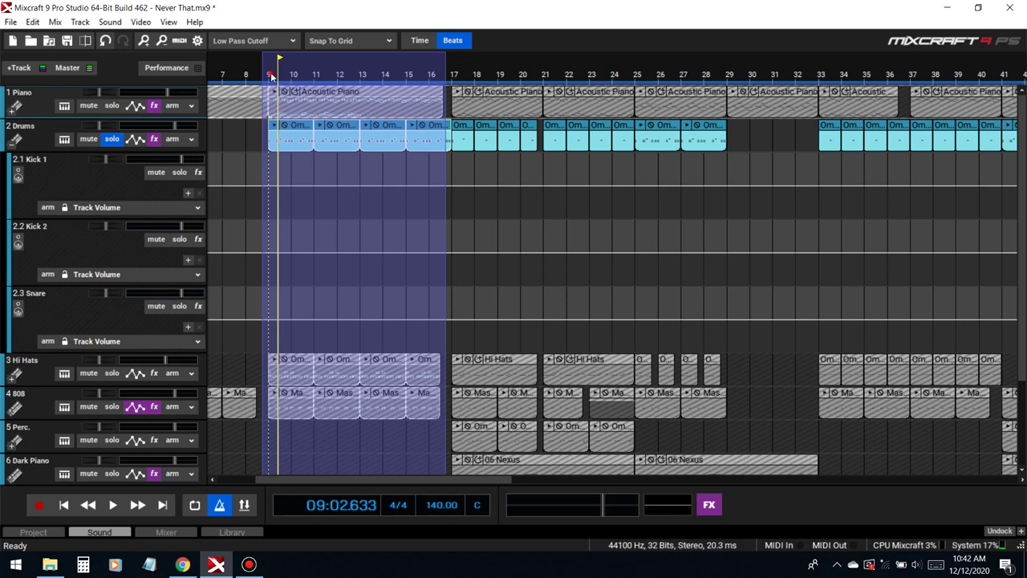
{"action": "key", "text": "l"}
{"action": "key", "text": "space"}
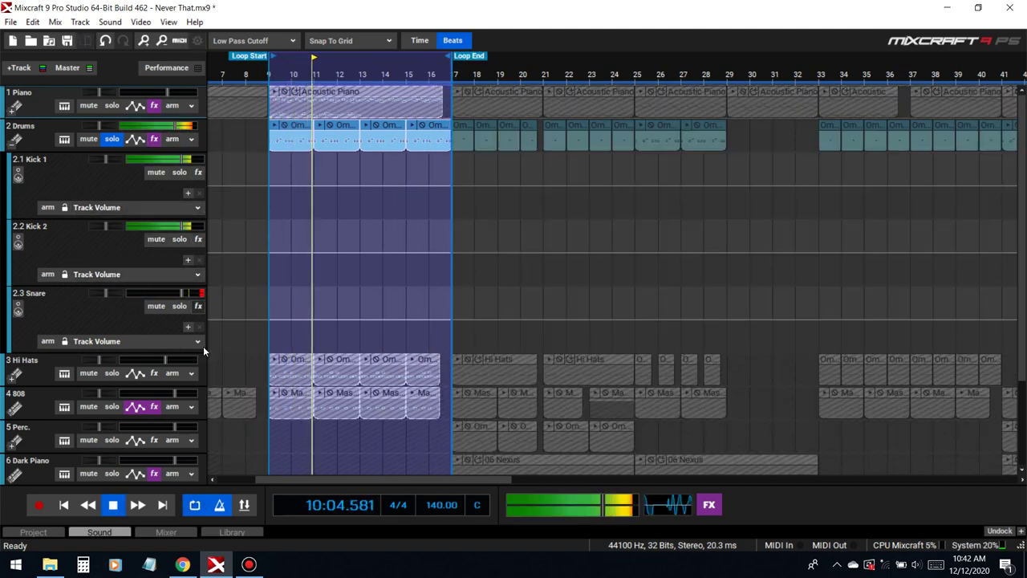
{"action": "left_click", "coordinate": [198, 306]}
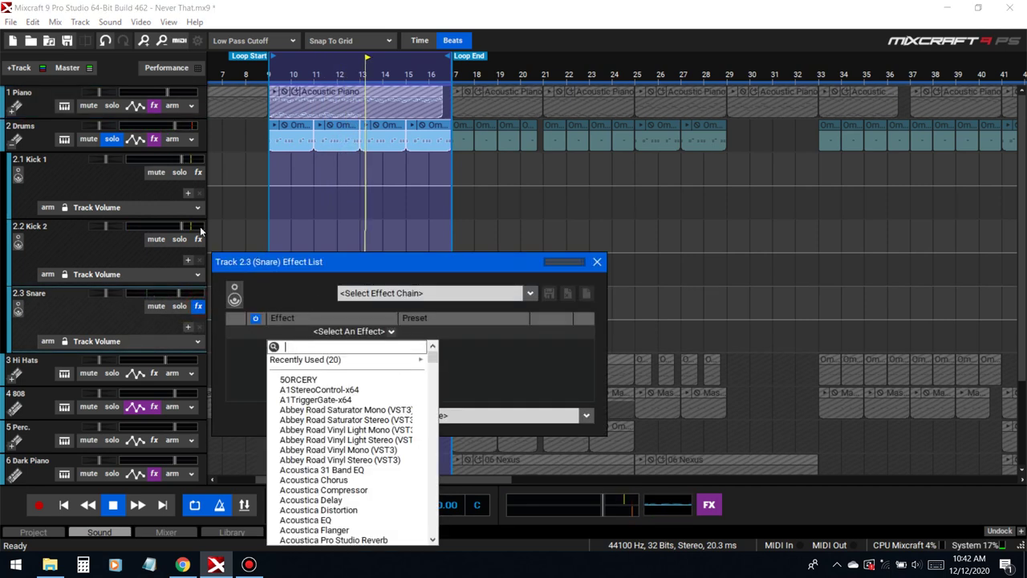
{"action": "left_click", "coordinate": [597, 261]}
{"action": "left_click", "coordinate": [597, 262]}
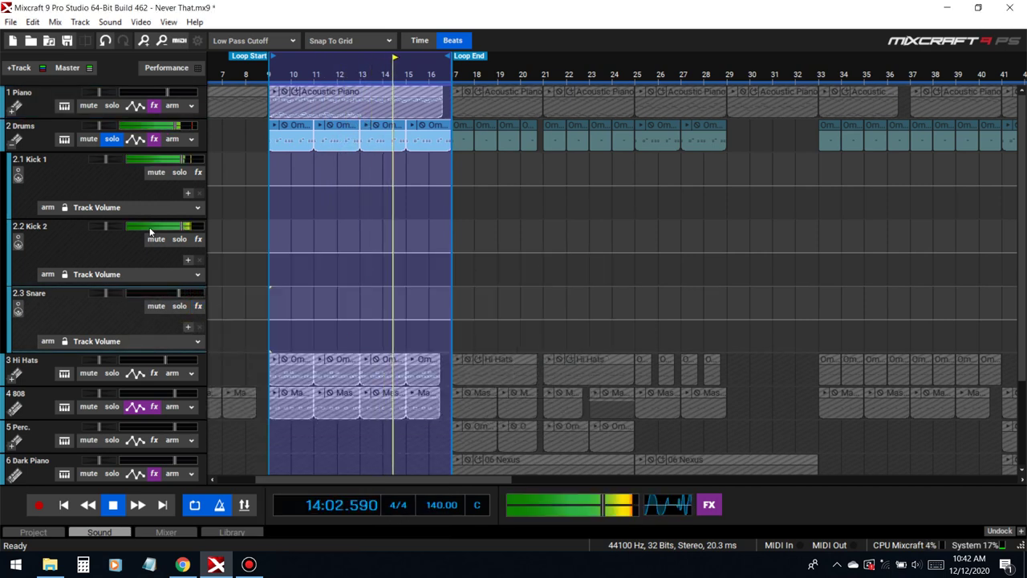
Stop playback, solo the Kick 1 subtrack and add the TR5 EQ-PG effect to it, leaving its effect list open
{"action": "key", "text": "space"}
{"action": "left_click", "coordinate": [179, 171]}
{"action": "left_click", "coordinate": [198, 172]}
{"action": "scroll", "coordinate": [387, 297], "scroll_direction": "down", "scroll_amount": 3}
{"action": "scroll", "coordinate": [388, 297], "scroll_direction": "up", "scroll_amount": 3}
{"action": "left_click", "coordinate": [397, 215]}
{"action": "type", "text": "tg"}
{"action": "left_click", "coordinate": [432, 213]}
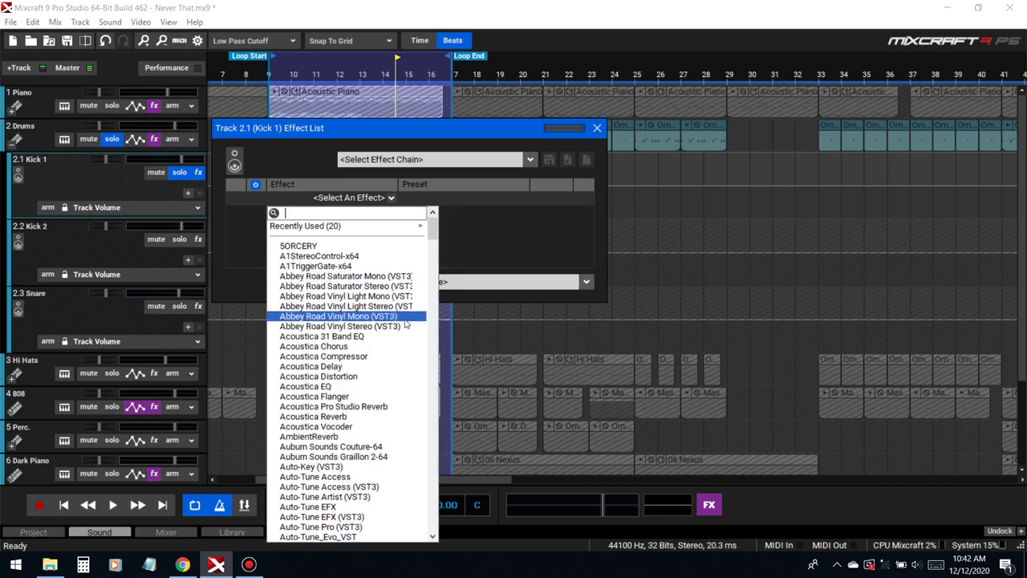
{"action": "left_click_drag", "start_coordinate": [432, 229], "coordinate": [422, 454]}
{"action": "scroll", "coordinate": [377, 418], "scroll_direction": "down", "scroll_amount": 10}
{"action": "scroll", "coordinate": [345, 393], "scroll_direction": "up", "scroll_amount": 1}
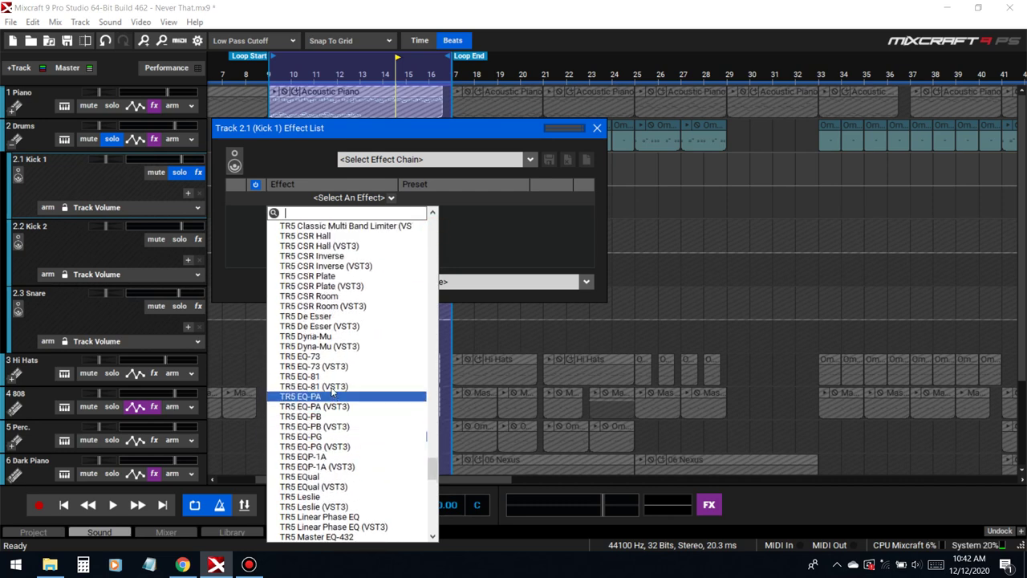
{"action": "left_click", "coordinate": [325, 436]}
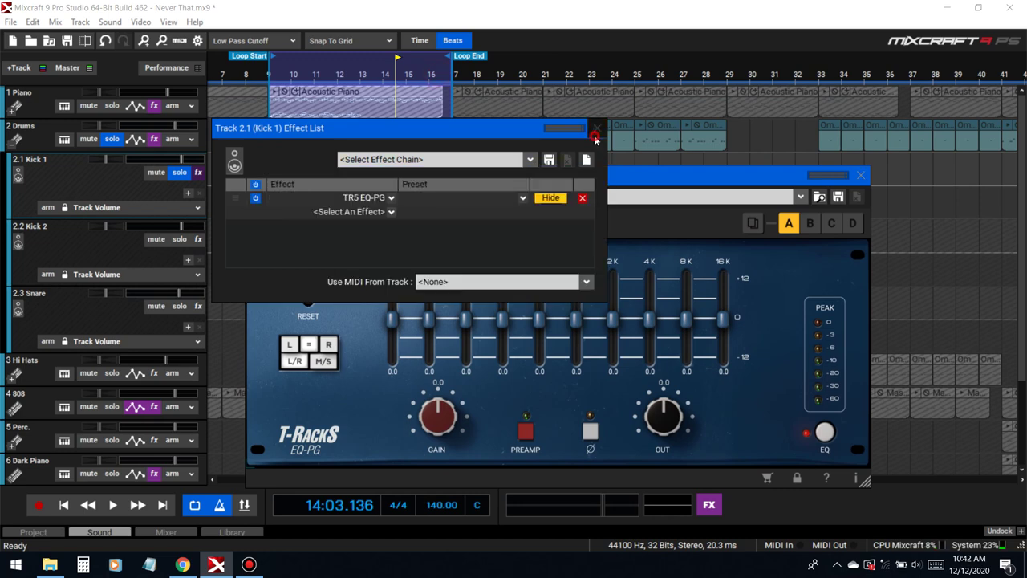
{"action": "left_click", "coordinate": [198, 172]}
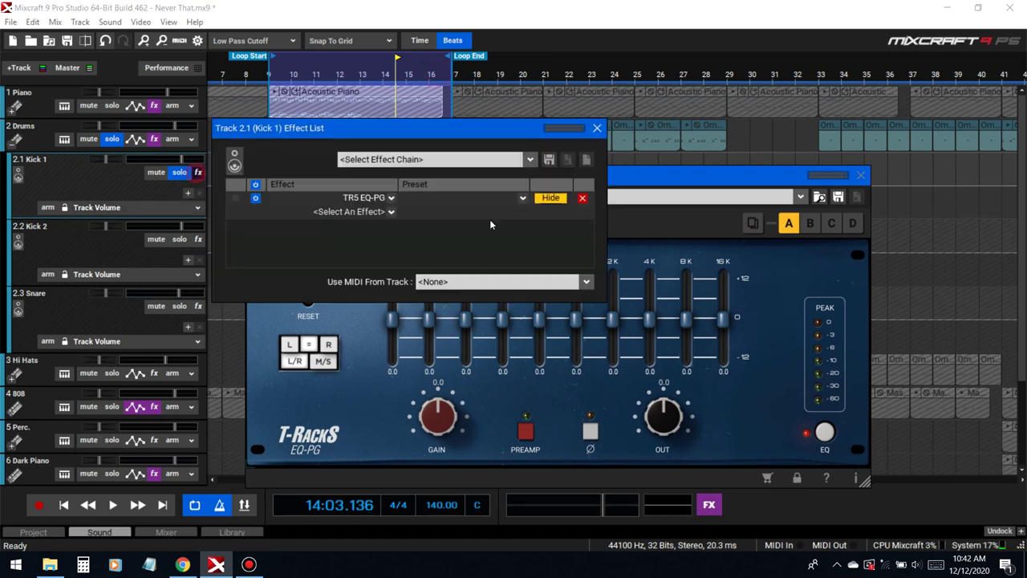
Add the Acoustica 31 Band EQ to Kick 1 and remove it from the effect list again
{"action": "left_click", "coordinate": [365, 212]}
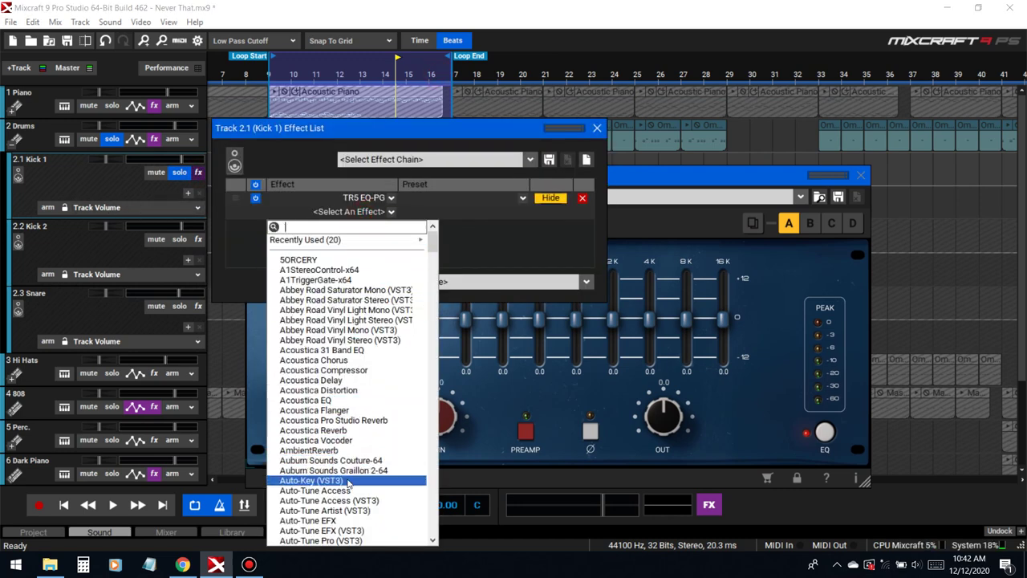
{"action": "left_click", "coordinate": [337, 350]}
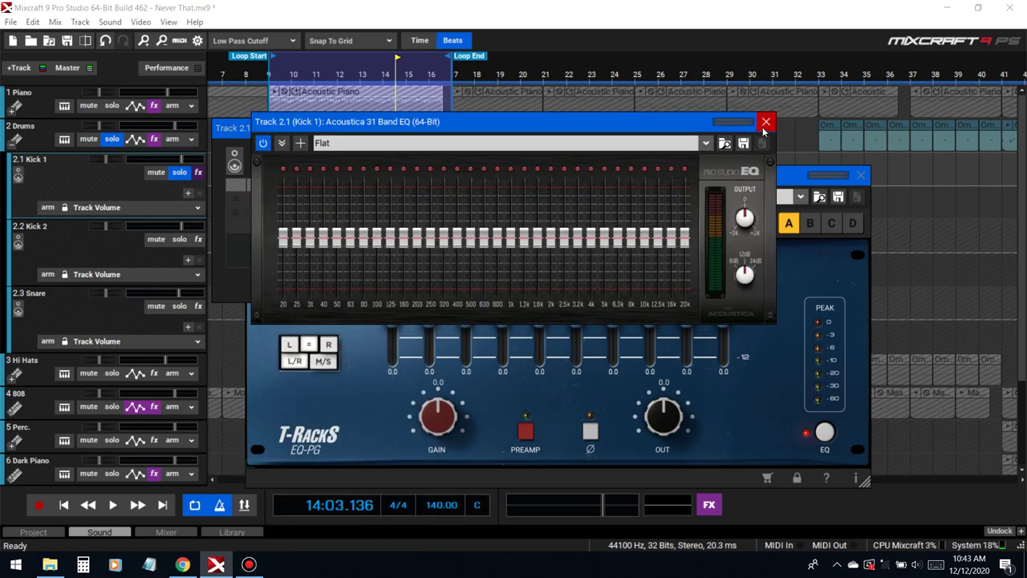
{"action": "left_click", "coordinate": [766, 123]}
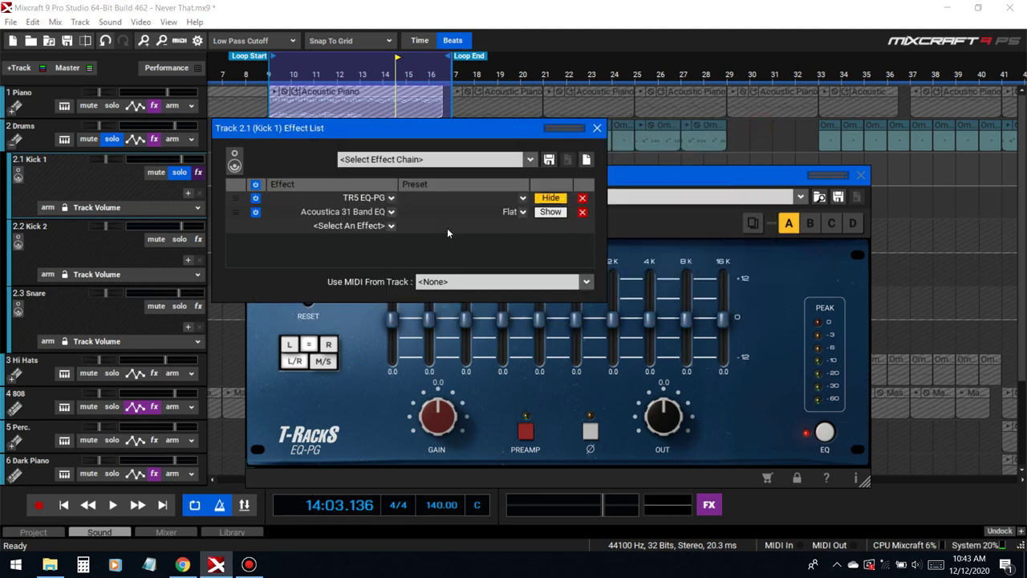
{"action": "left_click", "coordinate": [581, 212]}
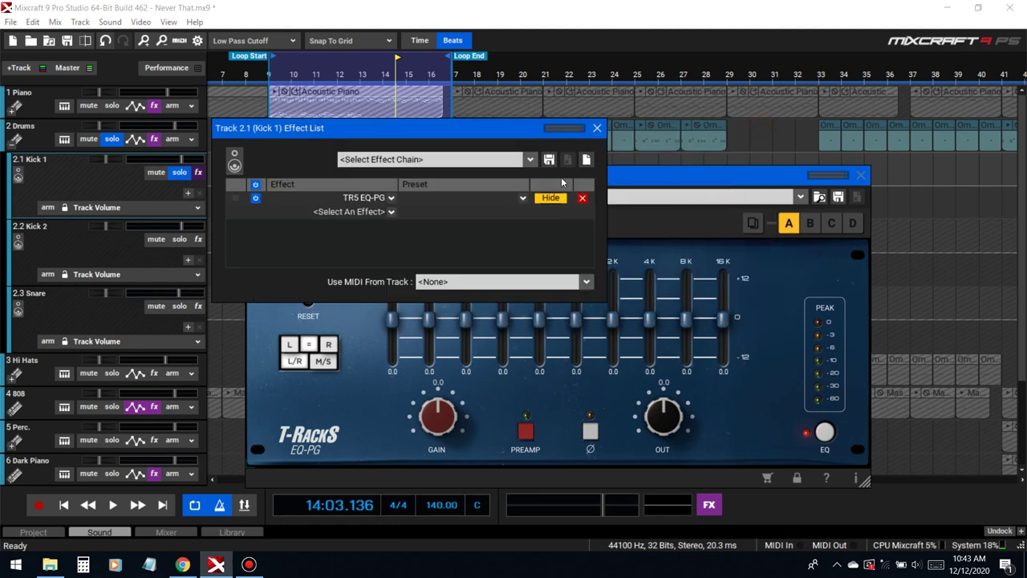
Close the Kick 1 effect list and audition the soloed kick from bar 9
{"action": "left_click", "coordinate": [597, 129]}
{"action": "left_click", "coordinate": [270, 73]}
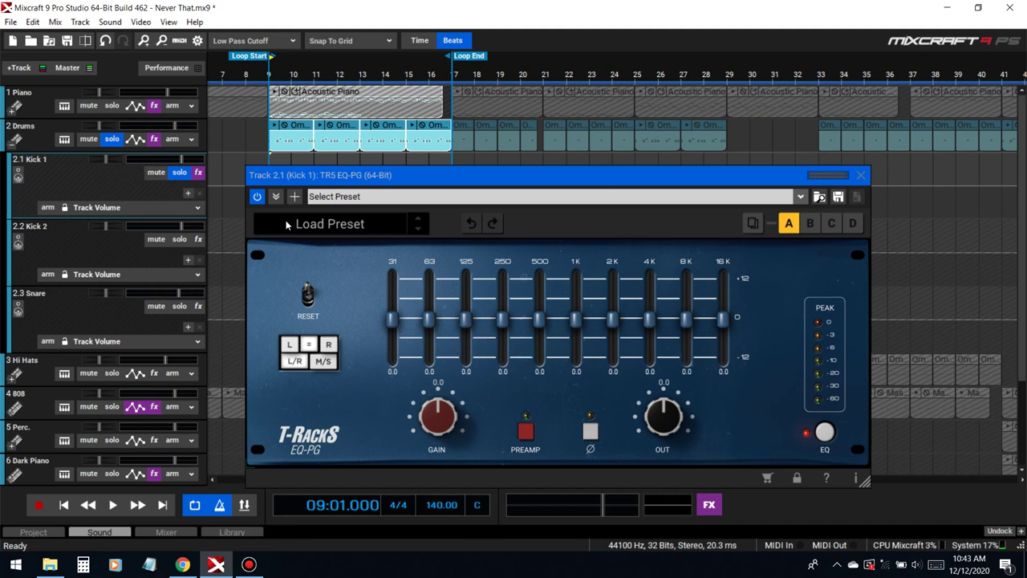
{"action": "key", "text": "space"}
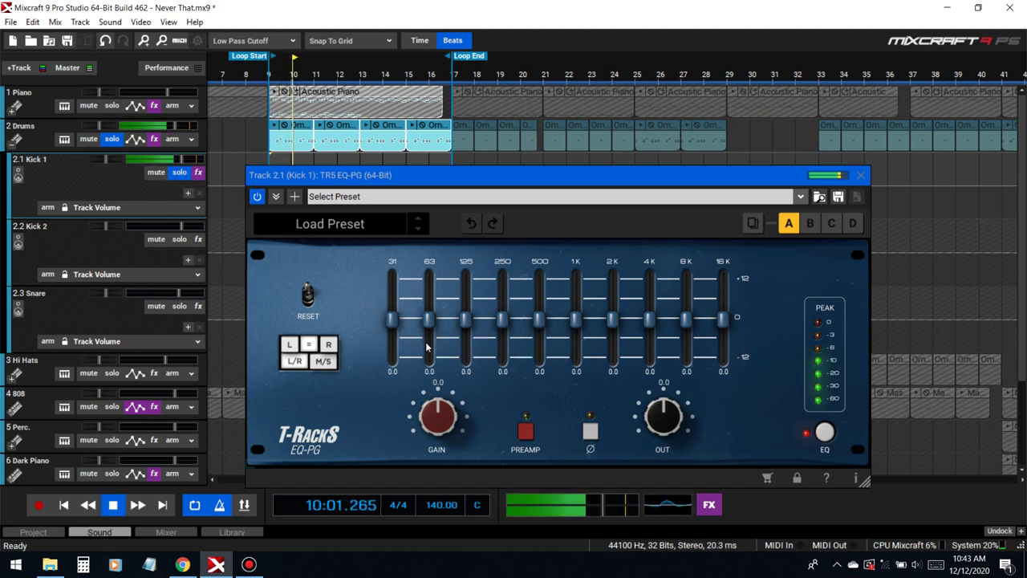
{"action": "key", "text": "space"}
Lower the 31 Hz band of Kick 1's EQ-PG to -5.5 while previewing the first drum clip
{"action": "left_click_drag", "start_coordinate": [393, 318], "coordinate": [393, 324]}
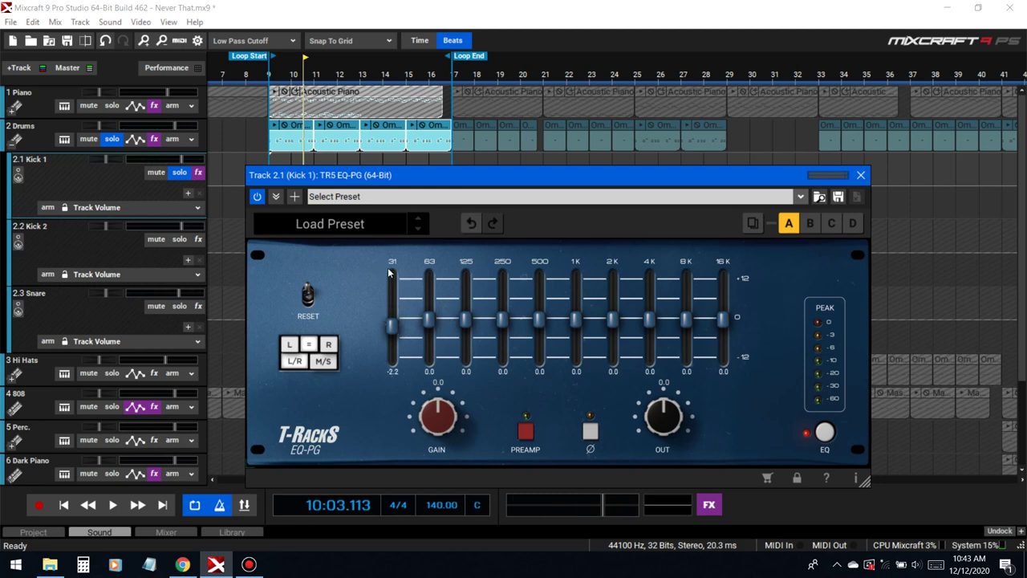
{"action": "left_click", "coordinate": [274, 125]}
{"action": "left_click_drag", "start_coordinate": [390, 326], "coordinate": [397, 342]}
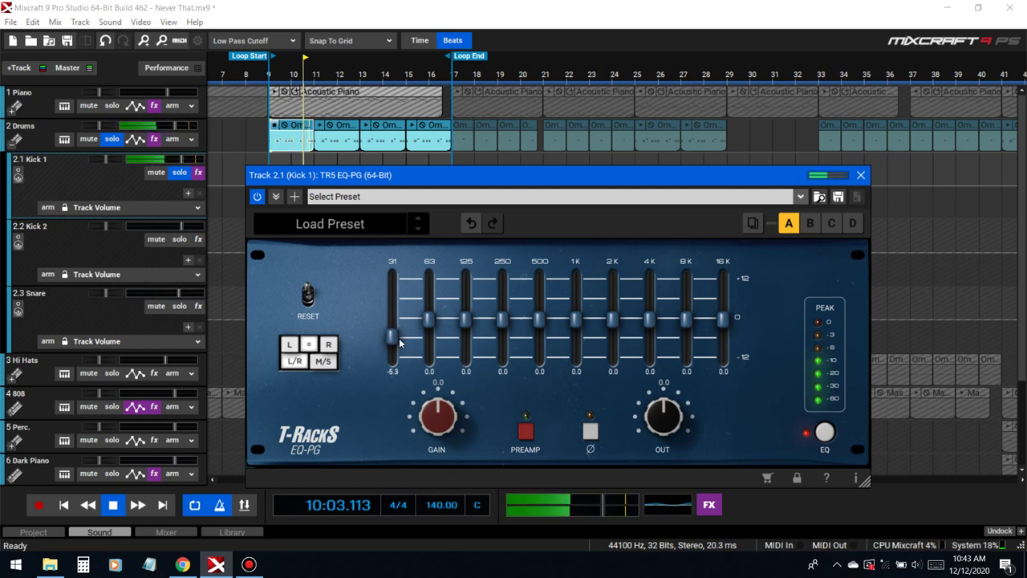
{"action": "left_click", "coordinate": [274, 124]}
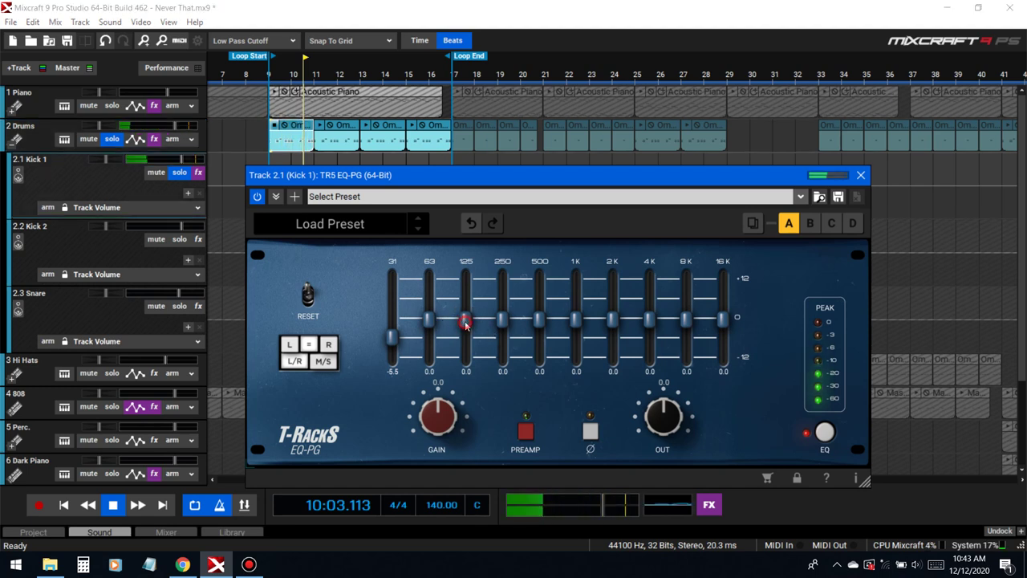
Raise the EQ's 63 Hz band to 0.2 and its 125 Hz band to 3.6 while previewing the kick
{"action": "scroll", "coordinate": [466, 318], "scroll_direction": "up", "scroll_amount": 2}
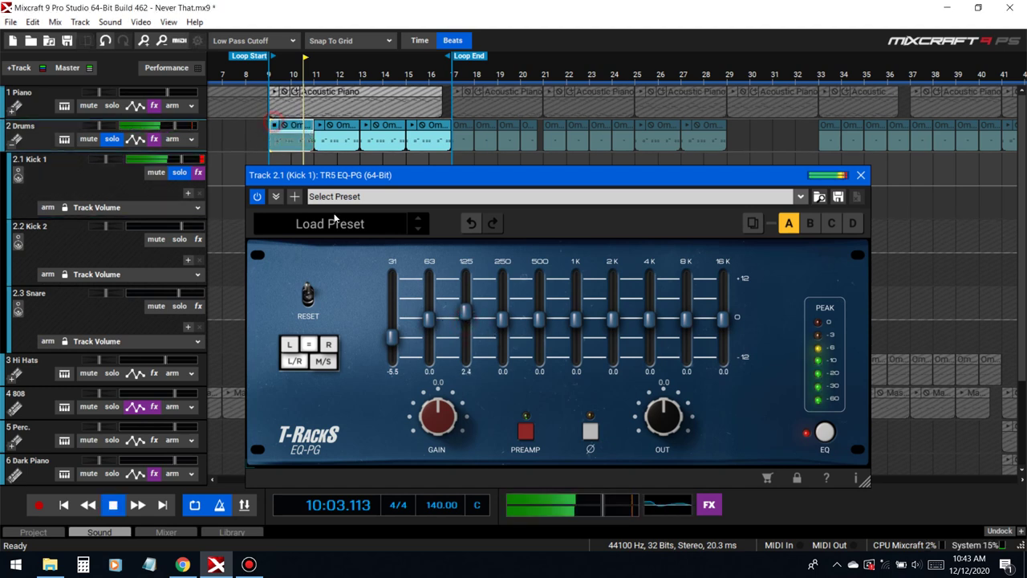
{"action": "left_click_drag", "start_coordinate": [465, 314], "coordinate": [433, 322]}
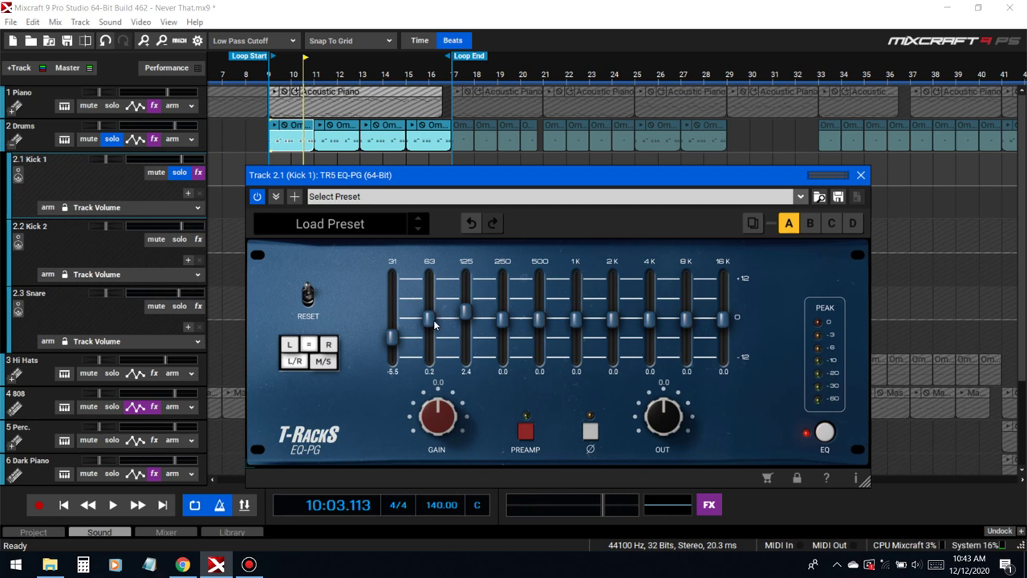
{"action": "key", "text": "space"}
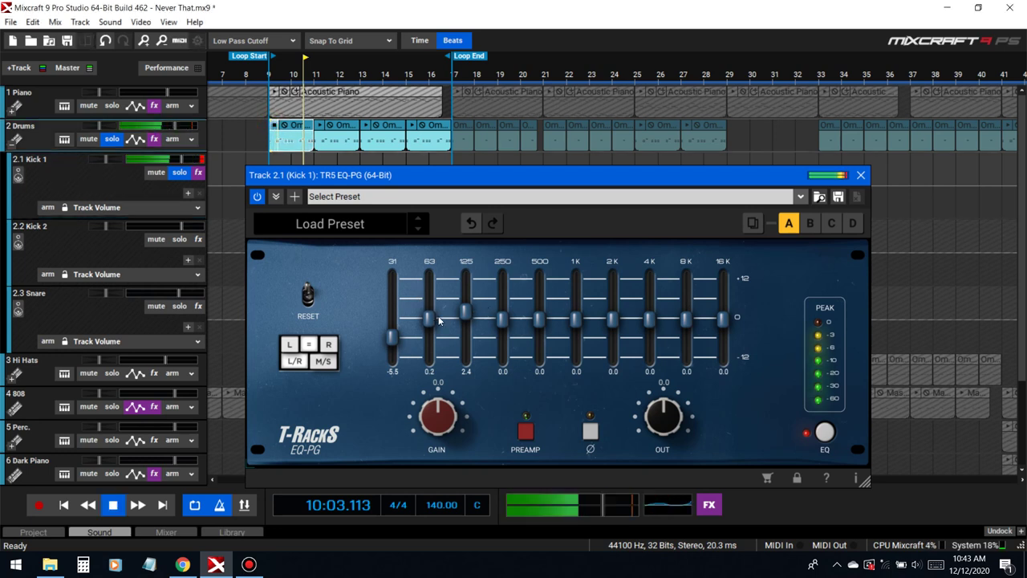
{"action": "left_click_drag", "start_coordinate": [466, 313], "coordinate": [465, 307]}
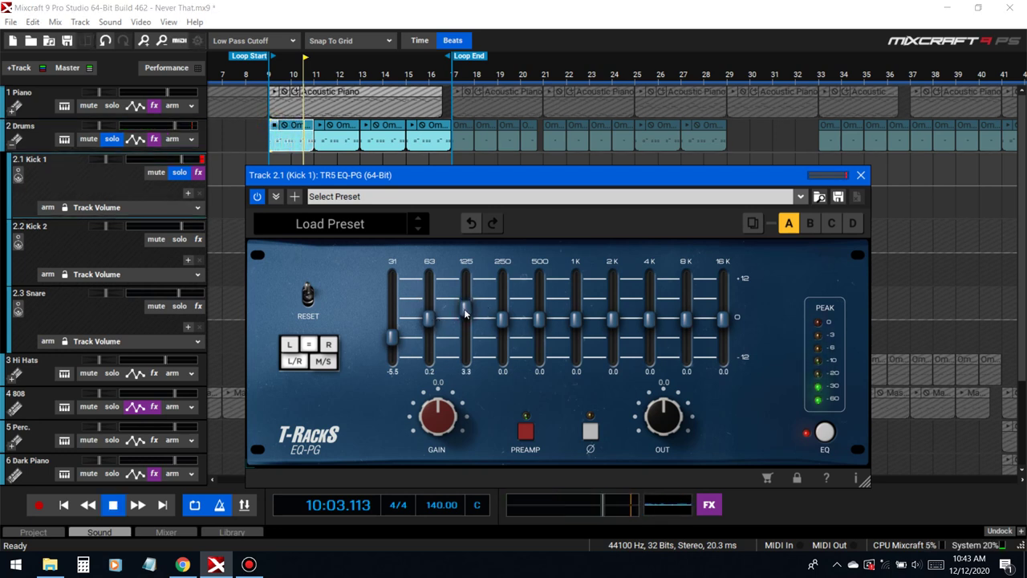
{"action": "key", "text": "space"}
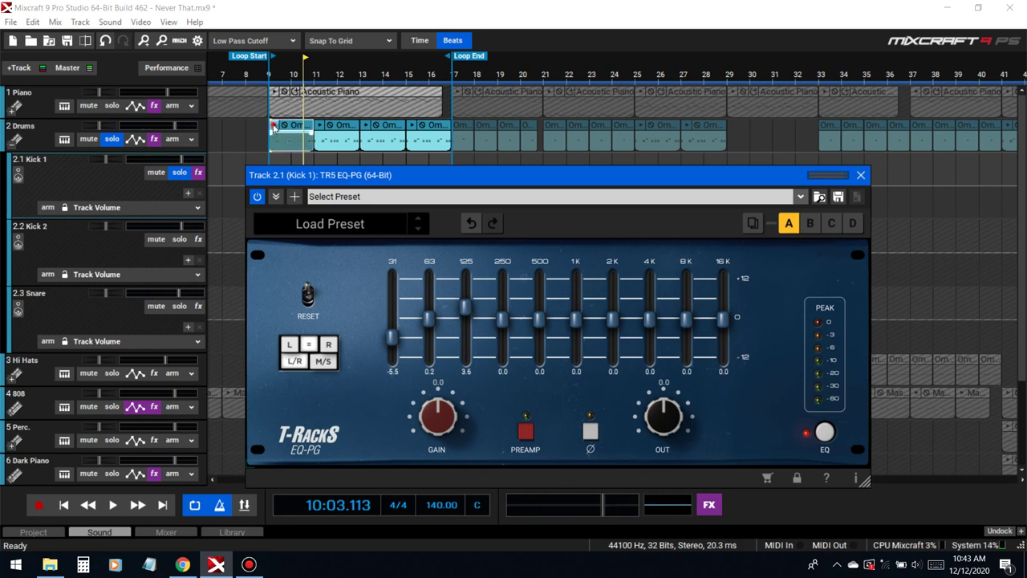
Play the first drum clip with the EQ bypassed and with it enabled to compare the kick's sound
{"action": "key", "text": "space"}
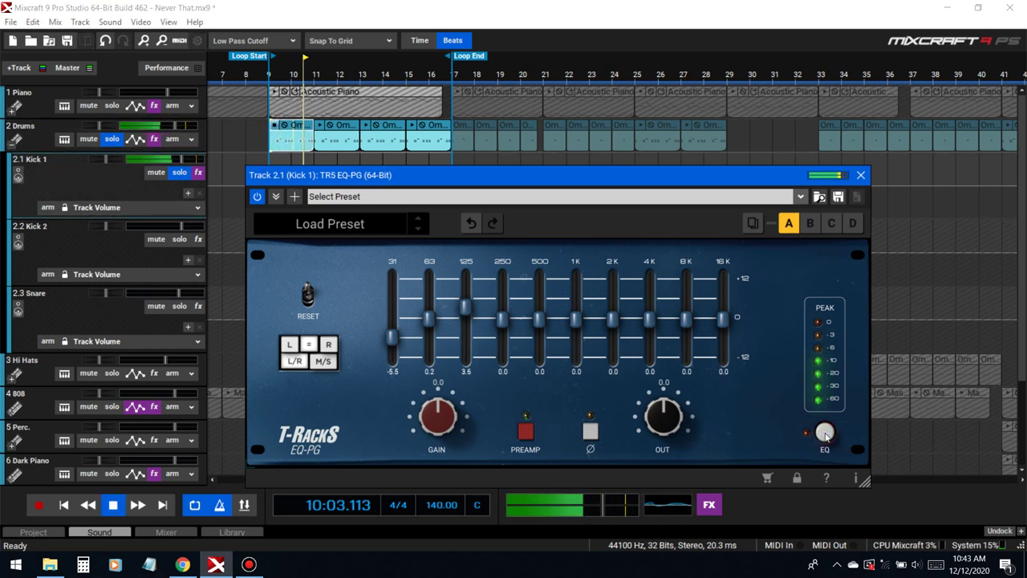
{"action": "left_click", "coordinate": [825, 433]}
{"action": "key", "text": "space"}
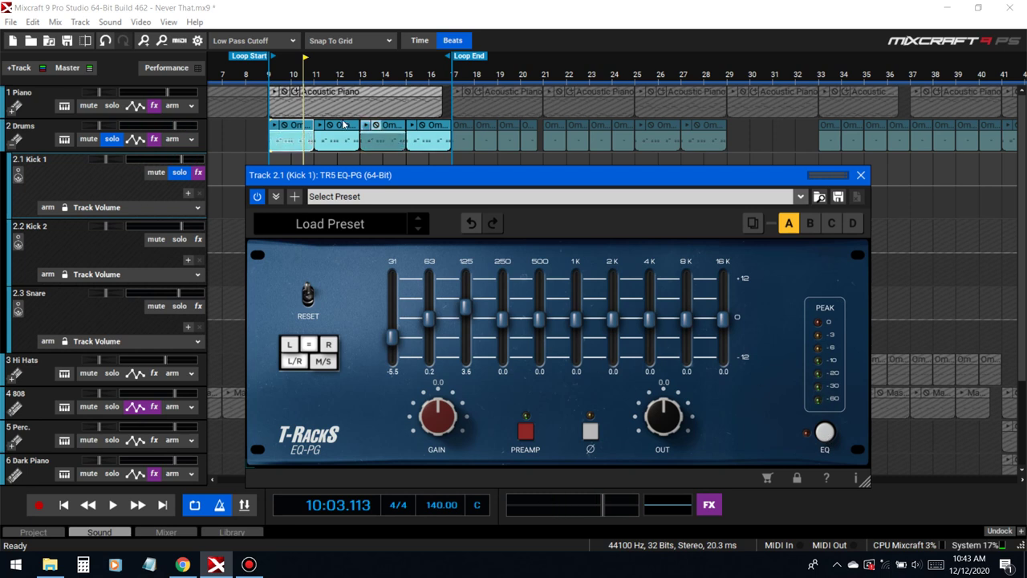
{"action": "left_click", "coordinate": [273, 126]}
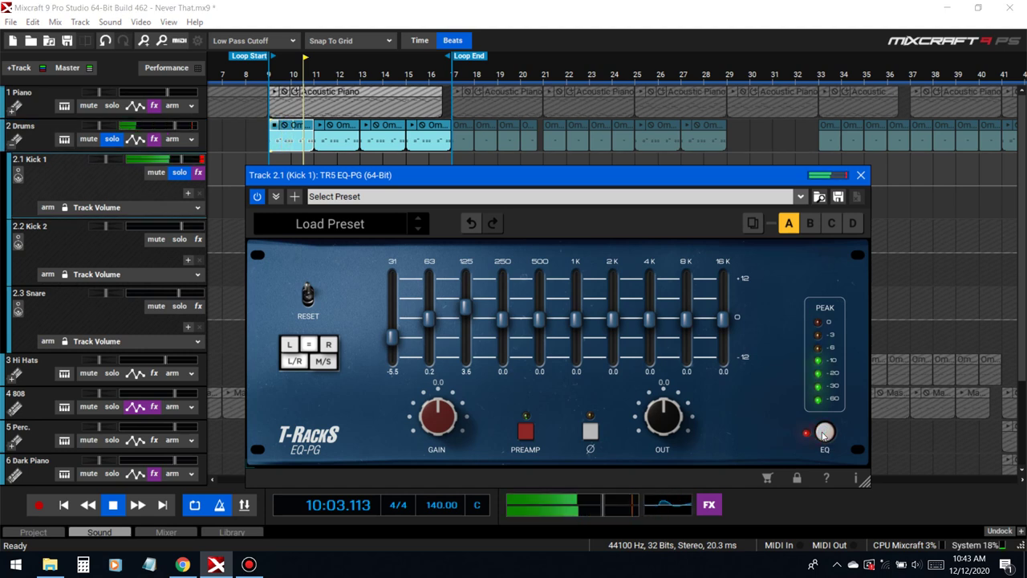
Raise the 2 kHz band to 2.2 and the 4 kHz band to 3.6, and set the 125 Hz band to 2.0
{"action": "left_click_drag", "start_coordinate": [649, 319], "coordinate": [650, 310]}
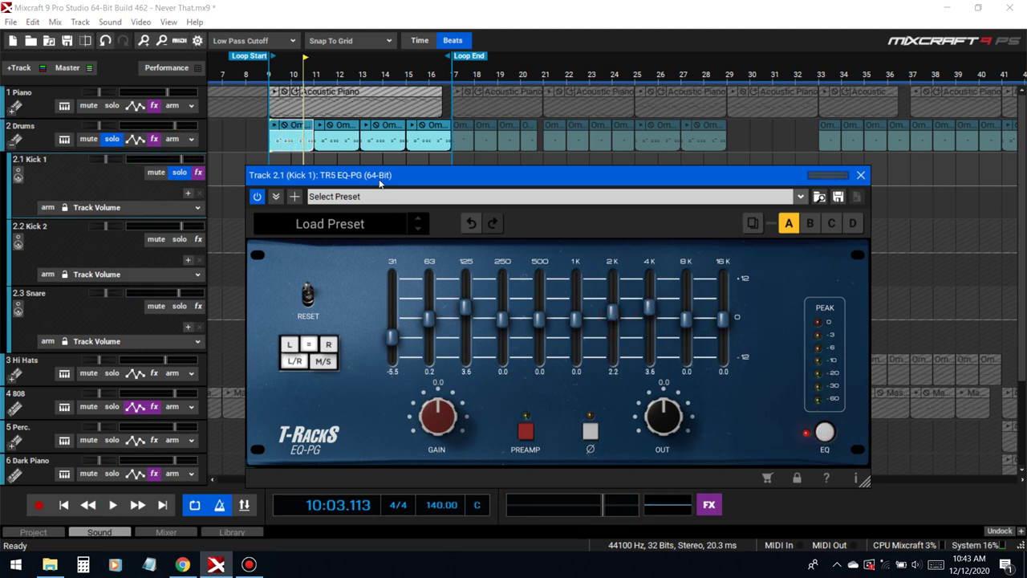
{"action": "left_click", "coordinate": [272, 127]}
{"action": "left_click", "coordinate": [274, 126]}
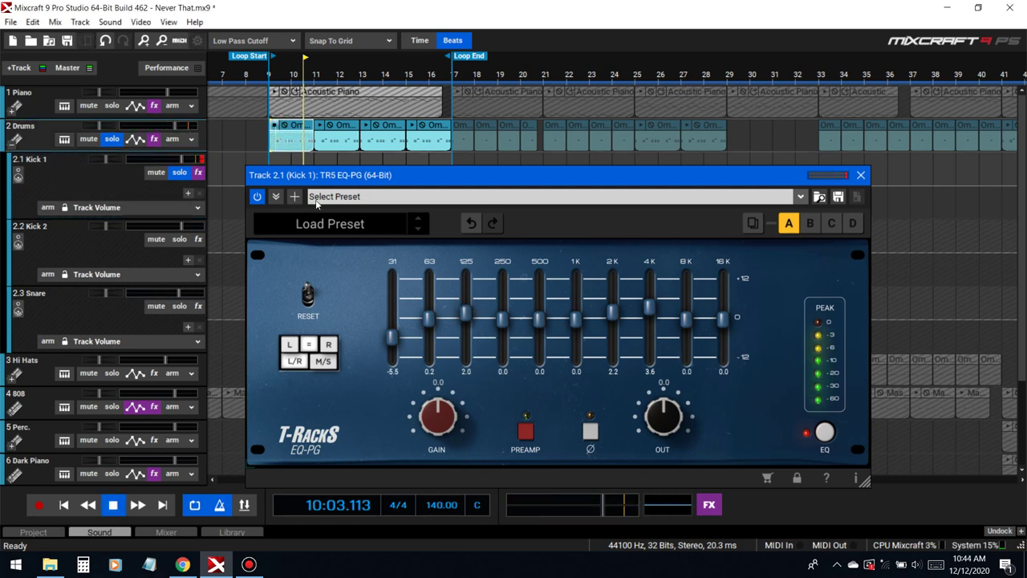
Set the 63 Hz band to 2.0 and the 31 Hz band to -4.4, and play the kick from bar 9
{"action": "left_click_drag", "start_coordinate": [430, 319], "coordinate": [391, 331]}
{"action": "key", "text": "space"}
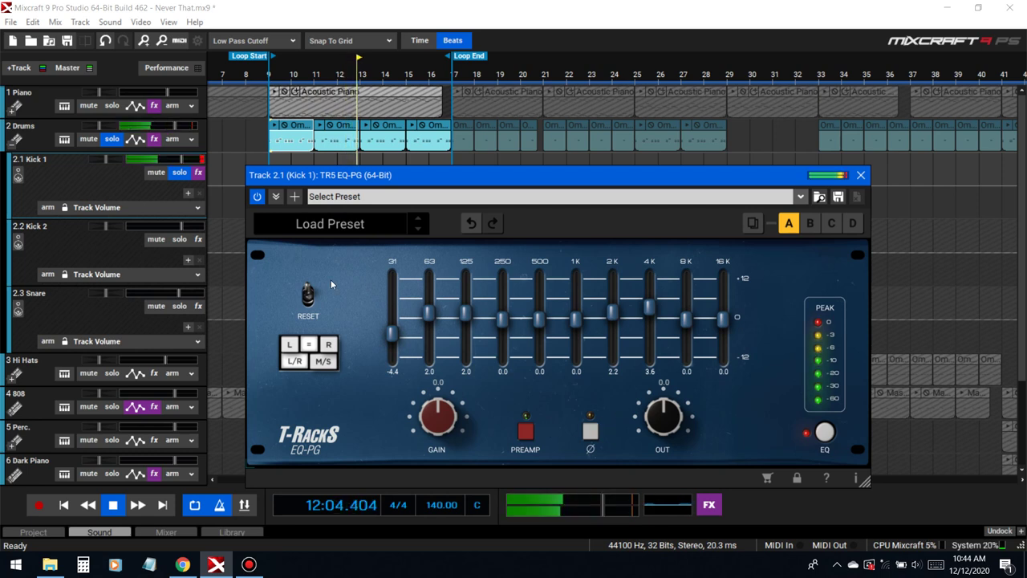
{"action": "key", "text": "space"}
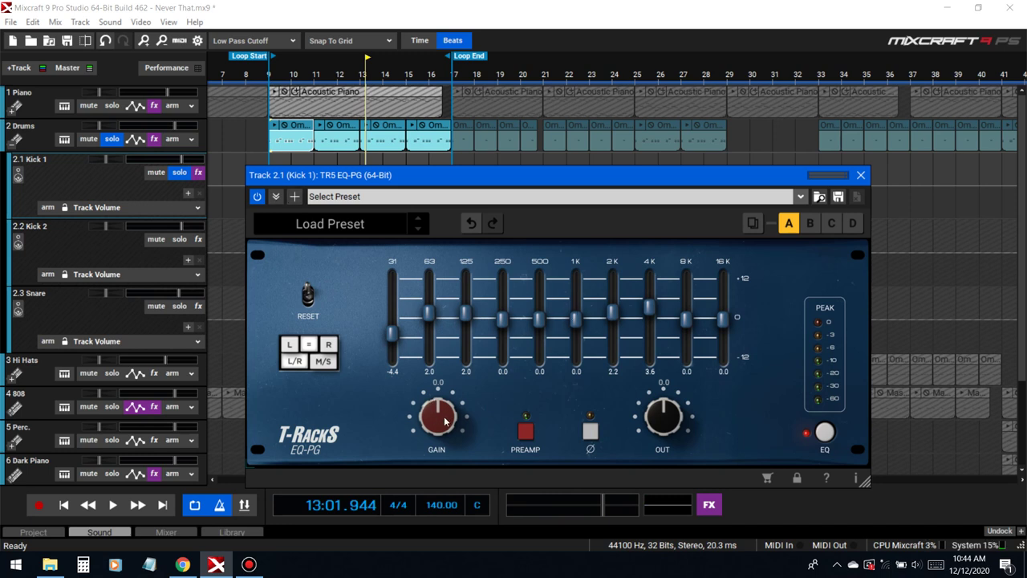
{"action": "left_click", "coordinate": [268, 76]}
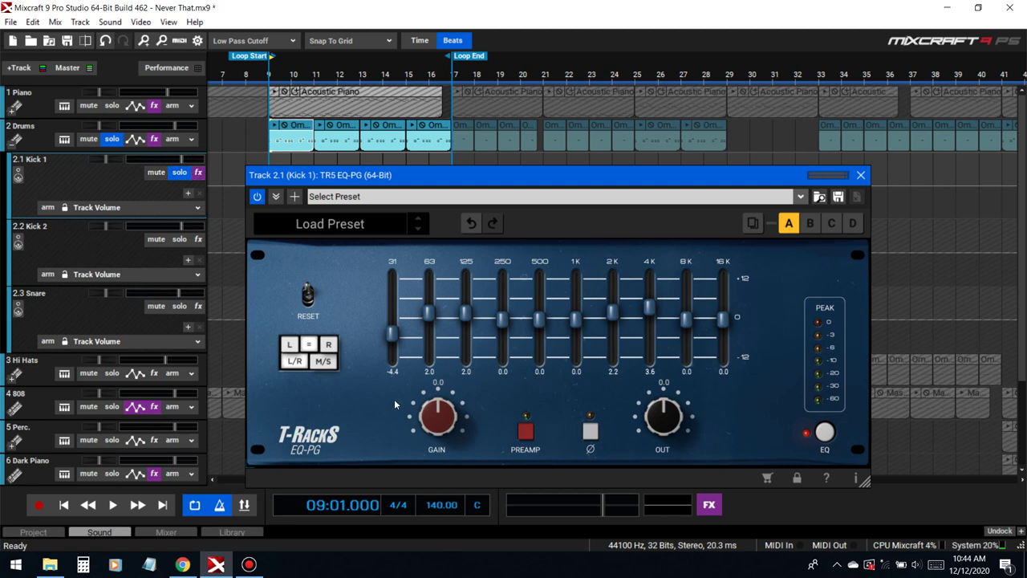
{"action": "key", "text": "space"}
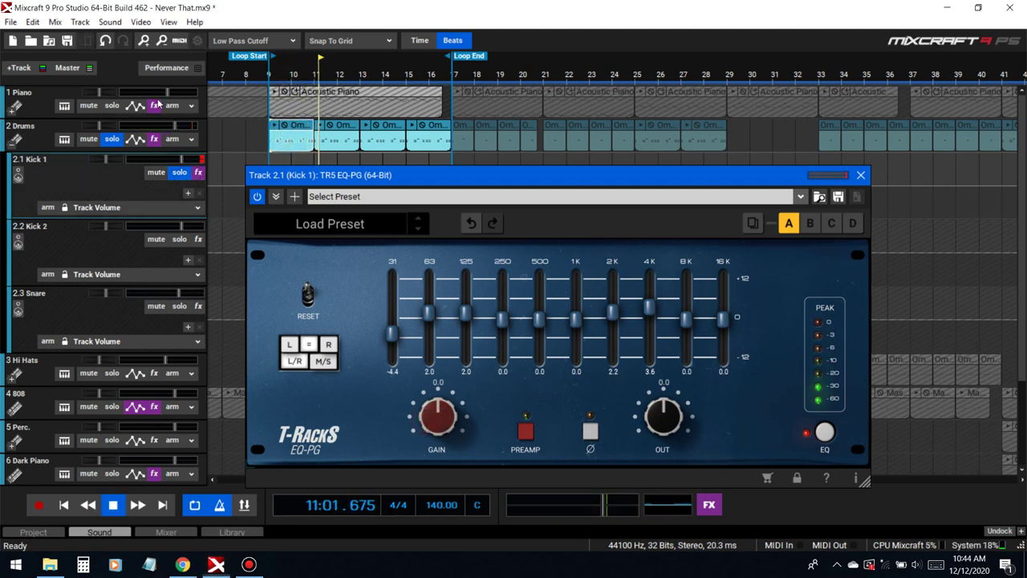
Save the project, set the EQ-PG gain to -3.8 with the preamp on, and play the kick
{"action": "key", "text": "ctrl+s"}
{"action": "mouse_move", "coordinate": [441, 418]}
{"action": "left_mouse_down"}
{"action": "mouse_move", "coordinate": [436, 429]}
{"action": "mouse_move", "coordinate": [451, 433]}
{"action": "left_mouse_up"}
{"action": "key", "text": "space"}
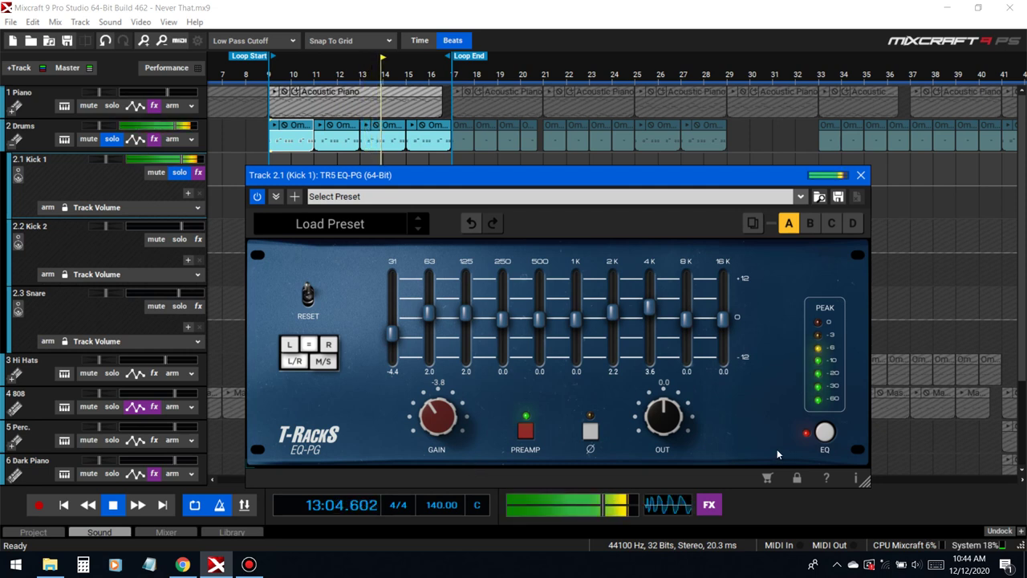
Toggle the EQ off and on repeatedly during playback to compare the kick's level and tone
{"action": "left_click", "coordinate": [826, 436]}
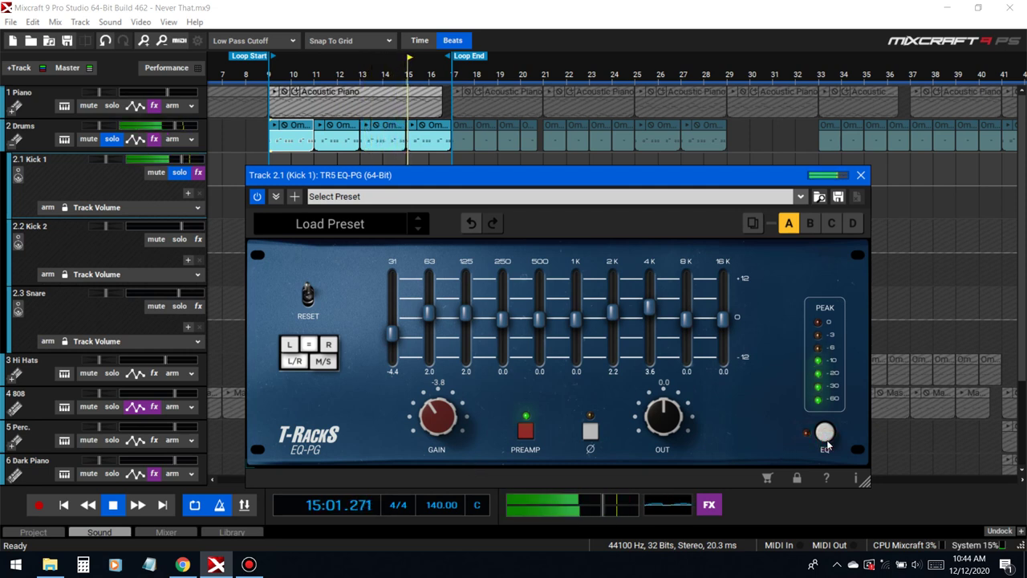
{"action": "left_click", "coordinate": [826, 442]}
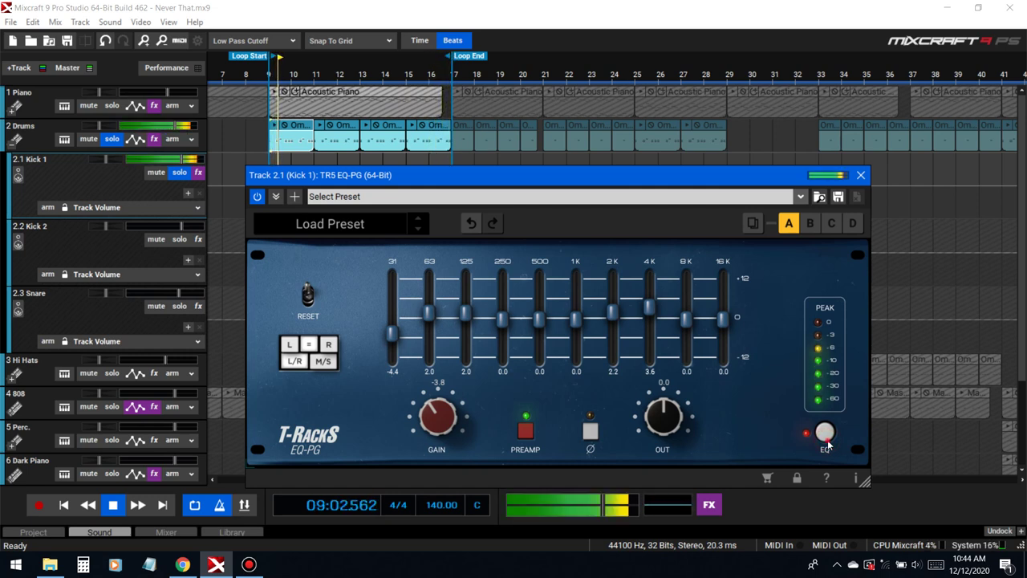
{"action": "left_click", "coordinate": [826, 437]}
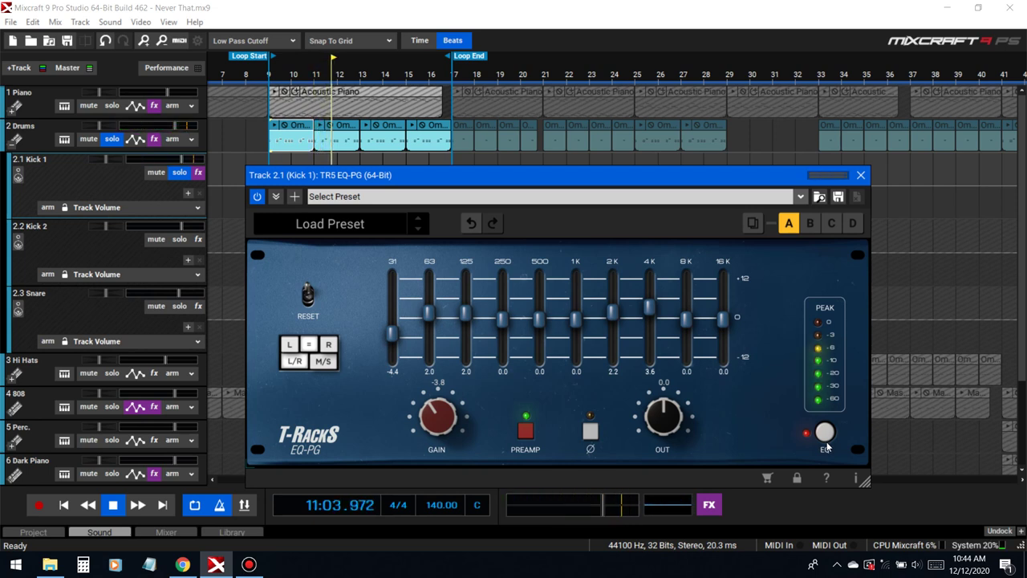
{"action": "left_click", "coordinate": [826, 437]}
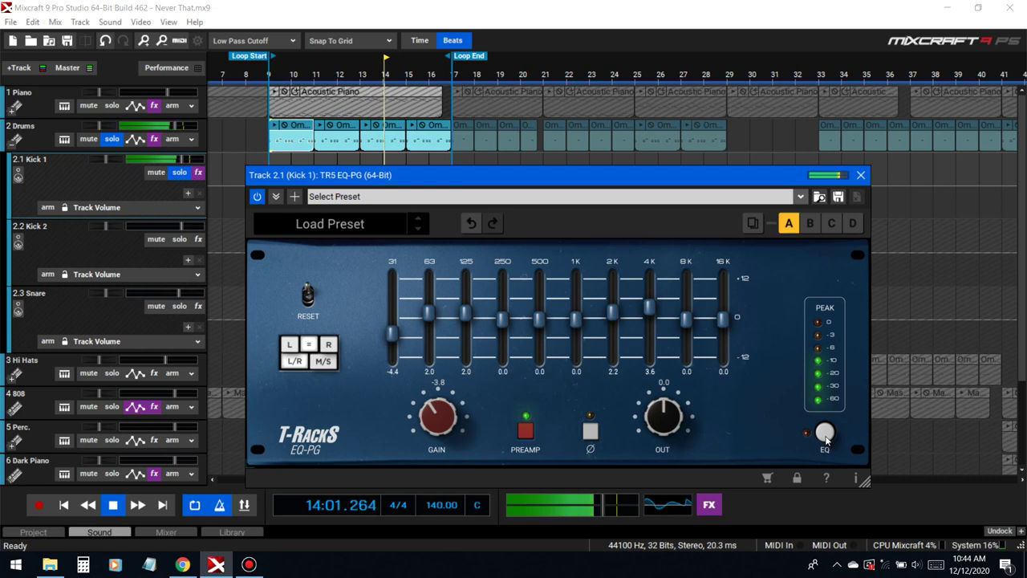
{"action": "left_click", "coordinate": [826, 437]}
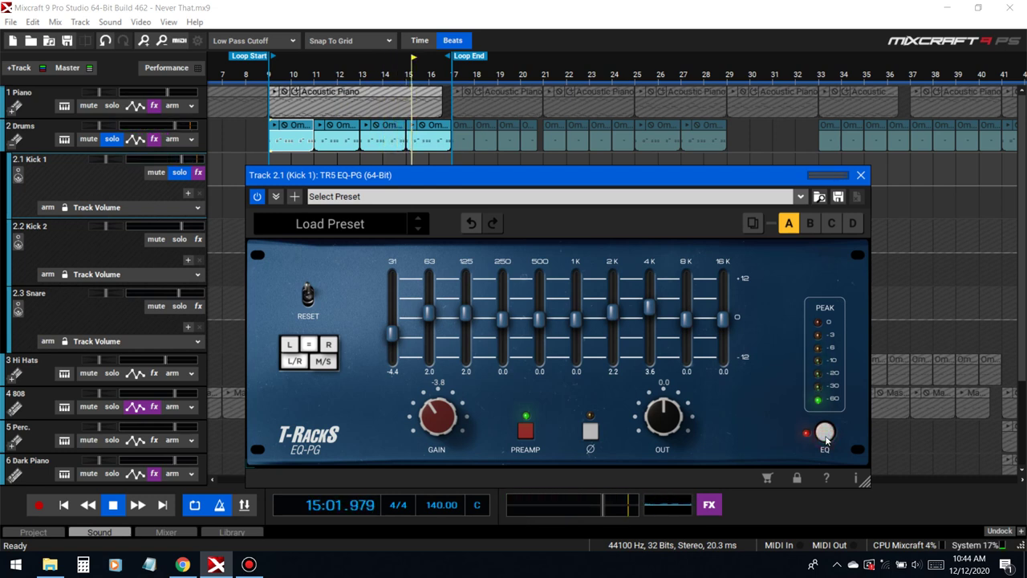
Lower the EQ-PG gain to -7.0 while listening to the looped kick
{"action": "key", "text": "space"}
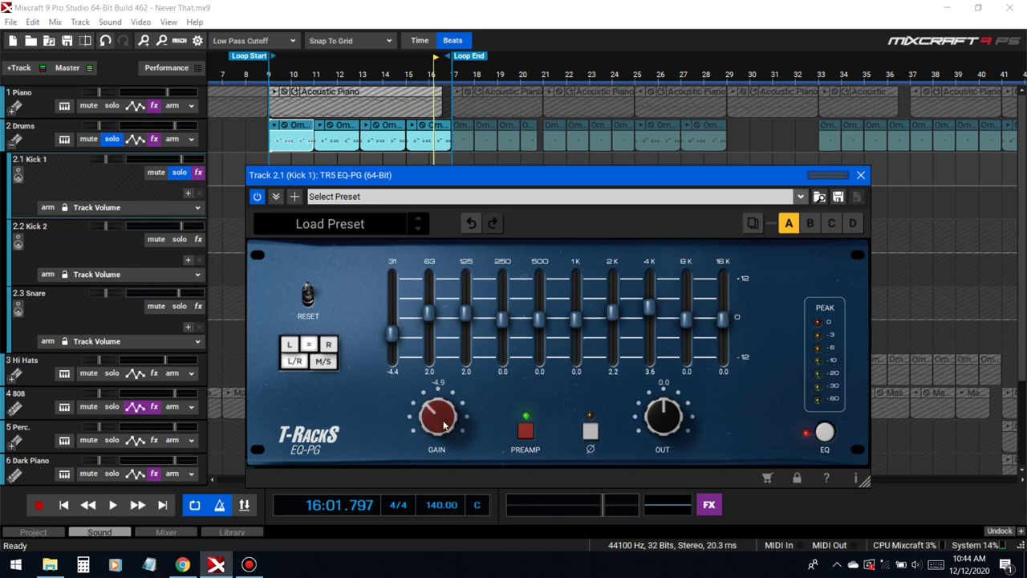
{"action": "key", "text": "space"}
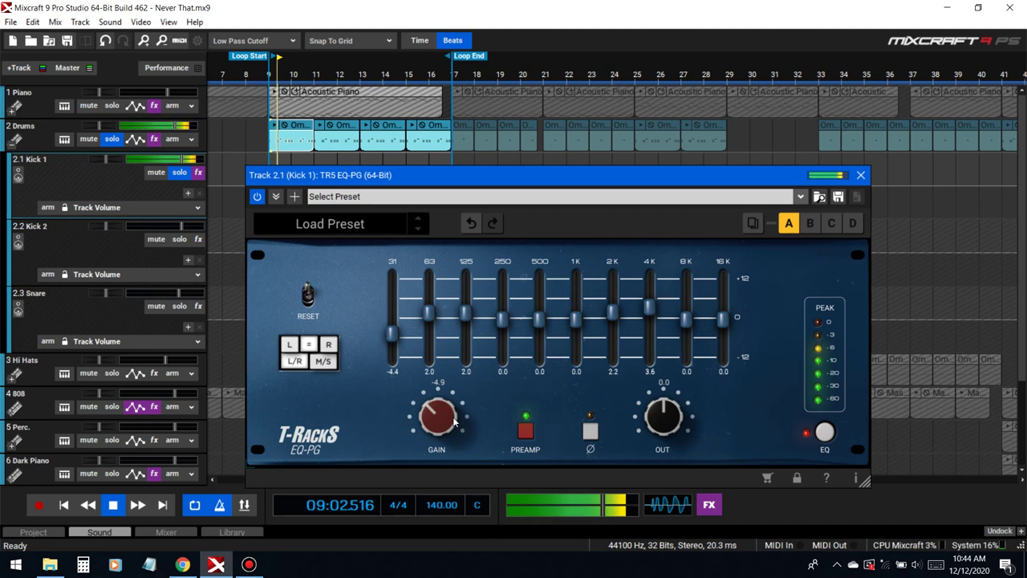
{"action": "left_click_drag", "start_coordinate": [447, 427], "coordinate": [449, 432]}
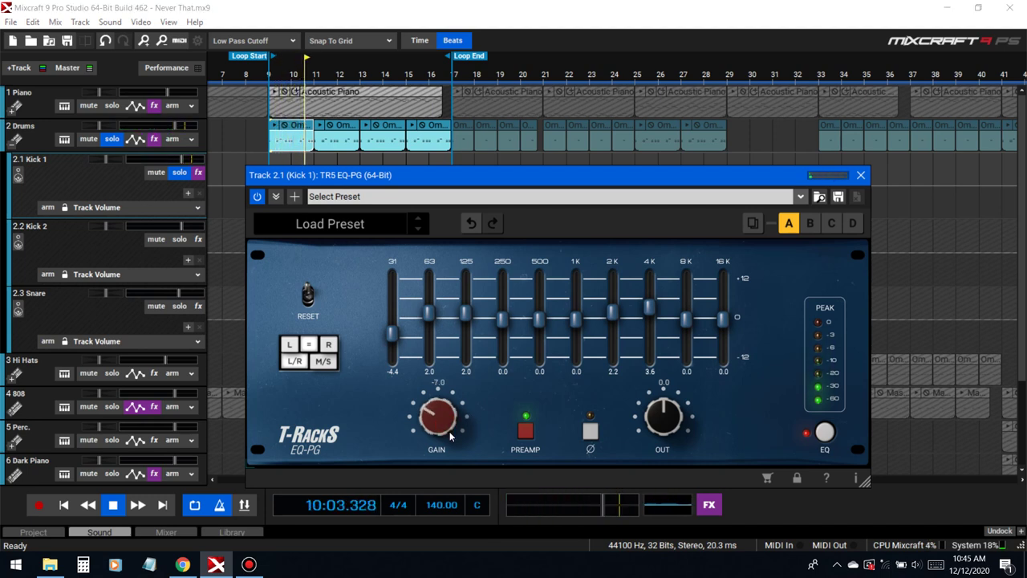
Compare the kick at the reduced gain with the EQ bypassed and enabled, stop playback and close the EQ-PG window
{"action": "left_click", "coordinate": [823, 437]}
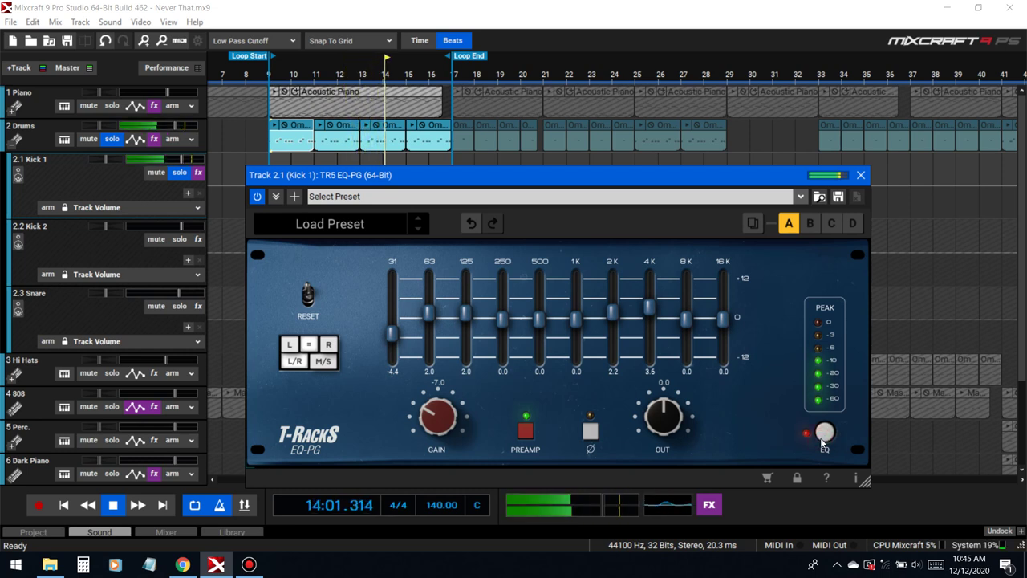
{"action": "left_click", "coordinate": [825, 435]}
{"action": "left_click", "coordinate": [825, 435]}
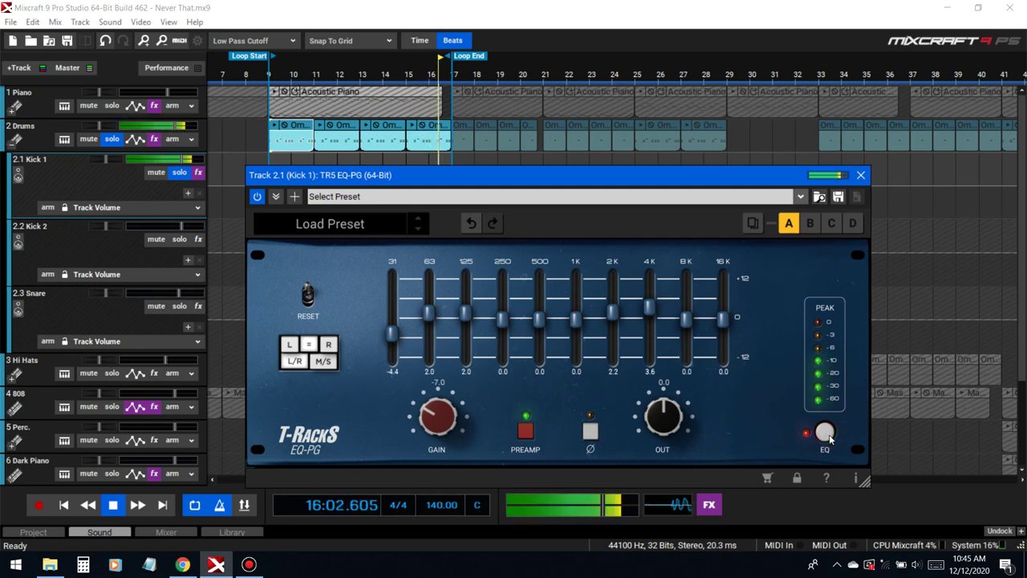
{"action": "key", "text": "space"}
{"action": "left_click", "coordinate": [861, 175]}
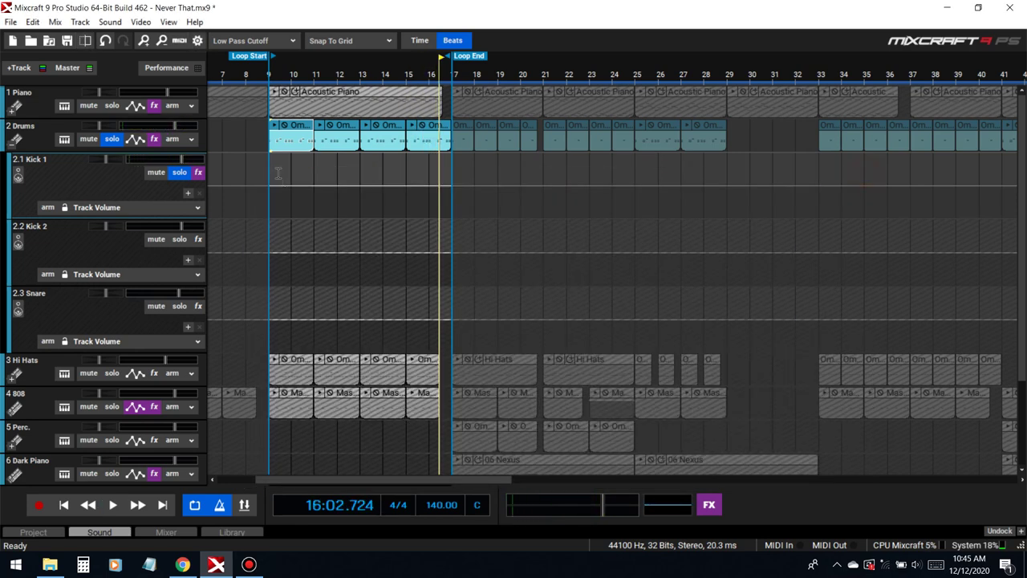
Unsolo Kick 1 and audition the drum loop from its start, soloing Kick 1 and Kick 2 during playback
{"action": "left_click", "coordinate": [179, 172]}
{"action": "left_click", "coordinate": [112, 138]}
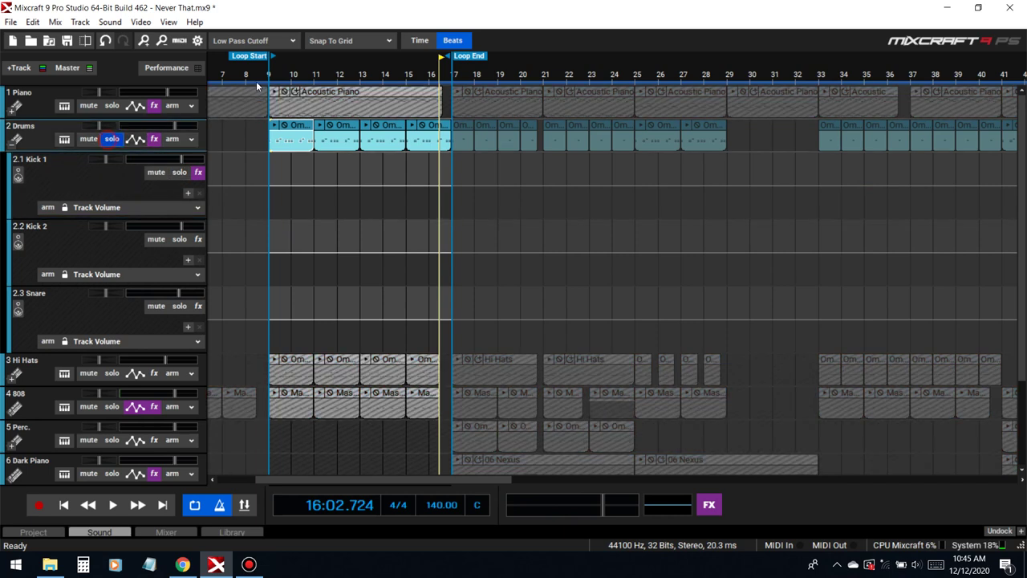
{"action": "left_click", "coordinate": [264, 79]}
{"action": "key", "text": "space"}
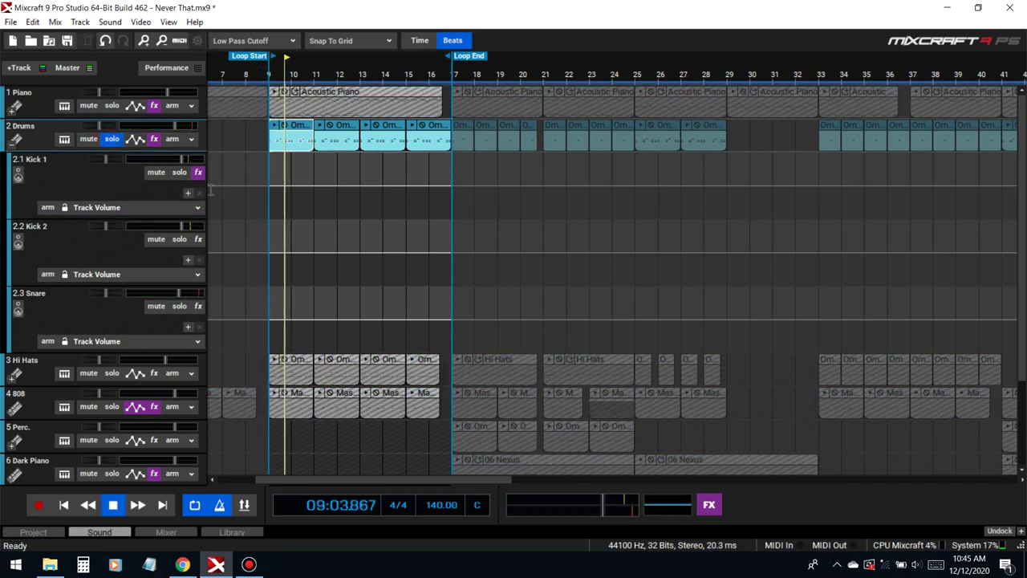
{"action": "left_click", "coordinate": [179, 172]}
{"action": "left_click", "coordinate": [179, 239]}
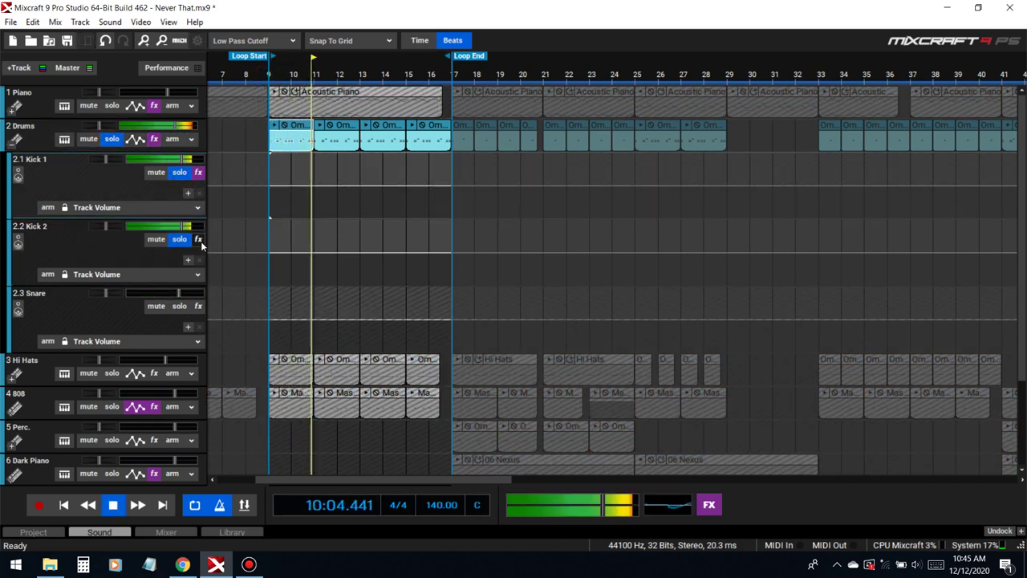
Stop playback, add the TR5 EQ-PG effect to the Kick 2 track and close its effect list
{"action": "left_click", "coordinate": [199, 239]}
{"action": "left_click", "coordinate": [482, 294]}
{"action": "key", "text": "space"}
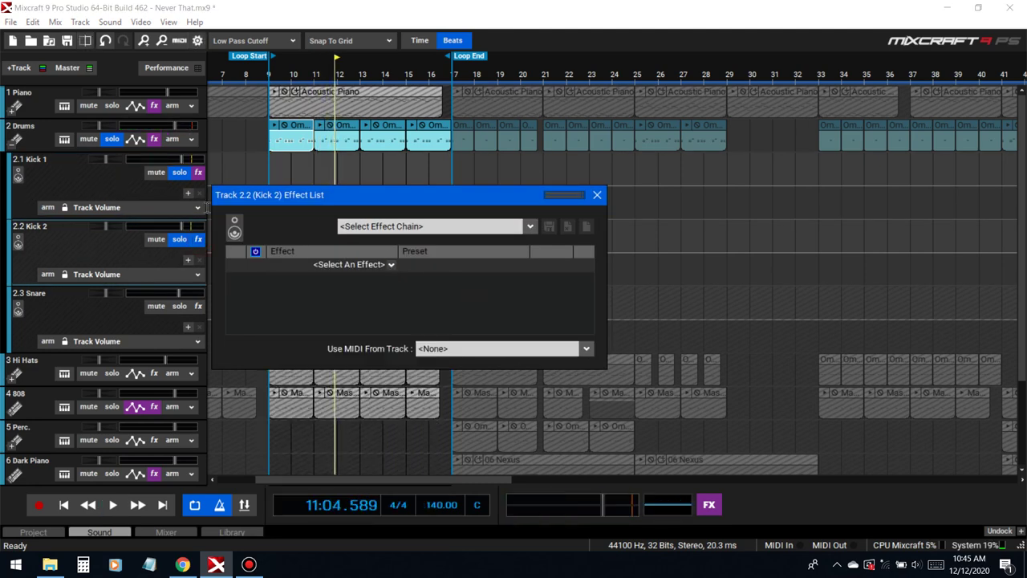
{"action": "left_click", "coordinate": [349, 271]}
{"action": "mouse_move", "coordinate": [353, 291]}
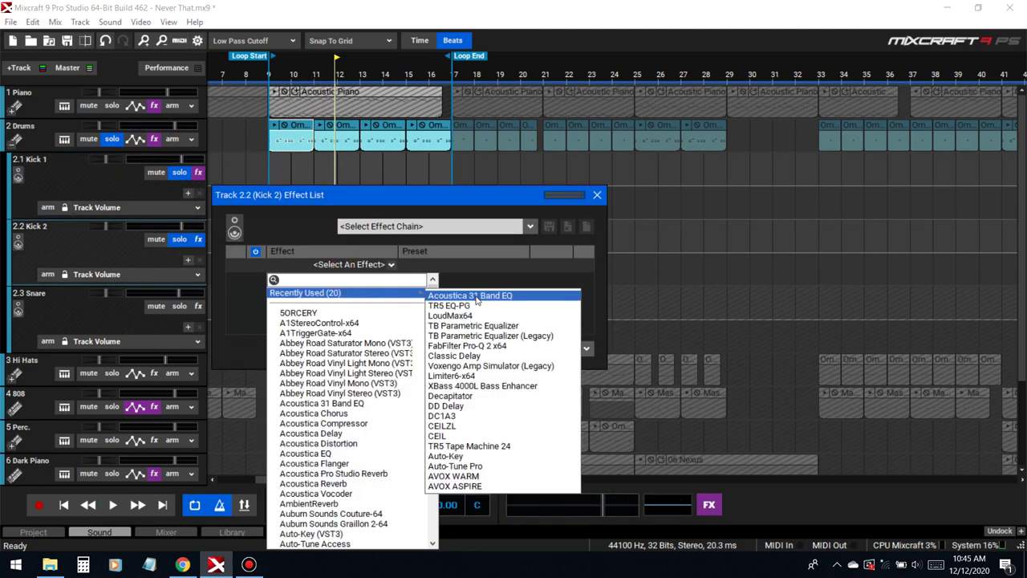
{"action": "left_click", "coordinate": [473, 306]}
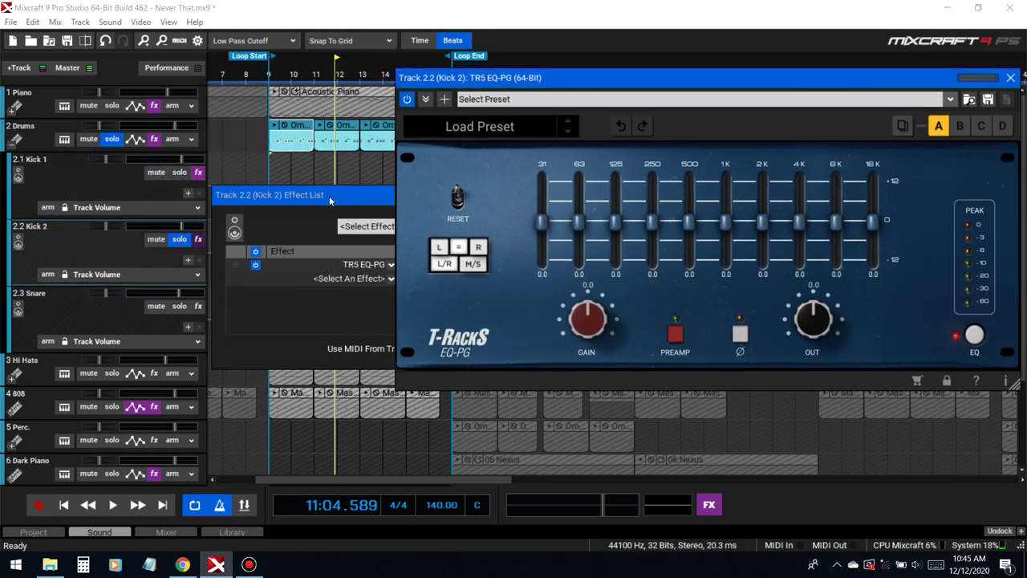
{"action": "left_click", "coordinate": [329, 199]}
{"action": "left_click", "coordinate": [604, 195]}
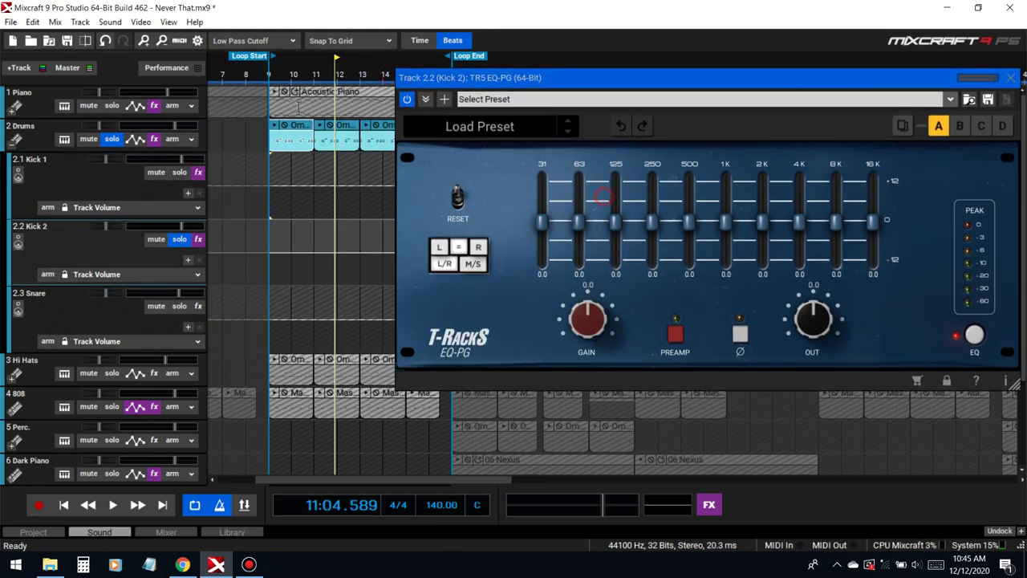
While the loop plays, set Kick 2's EQ to -4.5 at 31 Hz, 2.2 at 63, -1.8 at 125, and 1.5 at 250 and 1K
{"action": "key", "text": "space"}
{"action": "left_click_drag", "start_coordinate": [537, 220], "coordinate": [544, 233]}
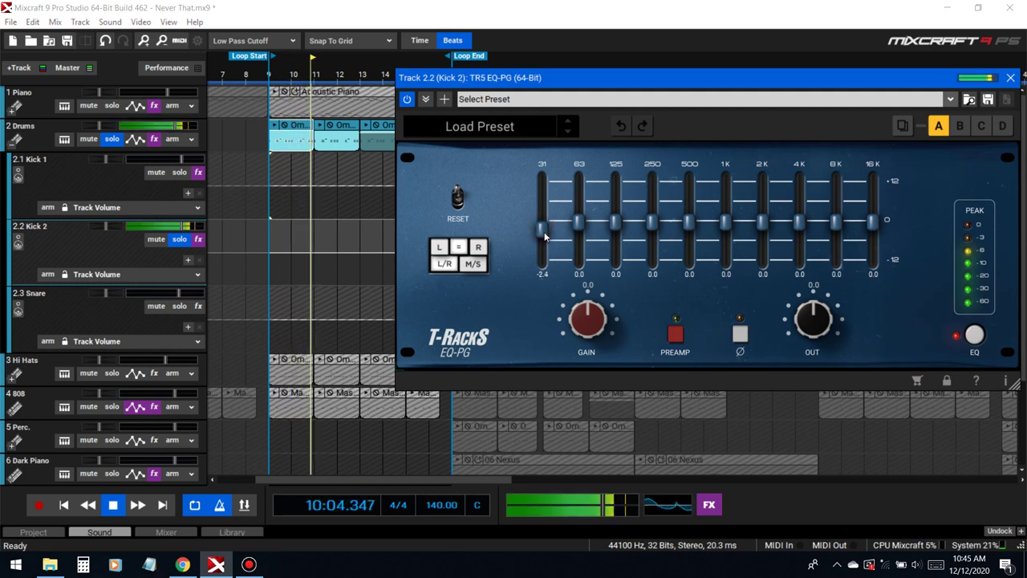
{"action": "left_click_drag", "start_coordinate": [579, 222], "coordinate": [548, 248]}
{"action": "left_click_drag", "start_coordinate": [543, 241], "coordinate": [547, 249]}
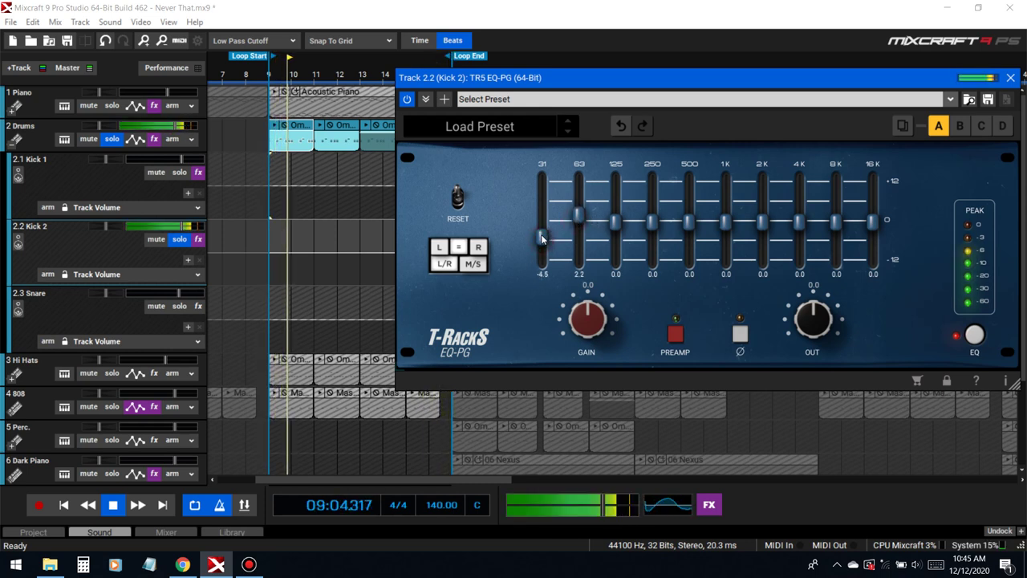
{"action": "left_click_drag", "start_coordinate": [616, 228], "coordinate": [656, 224]}
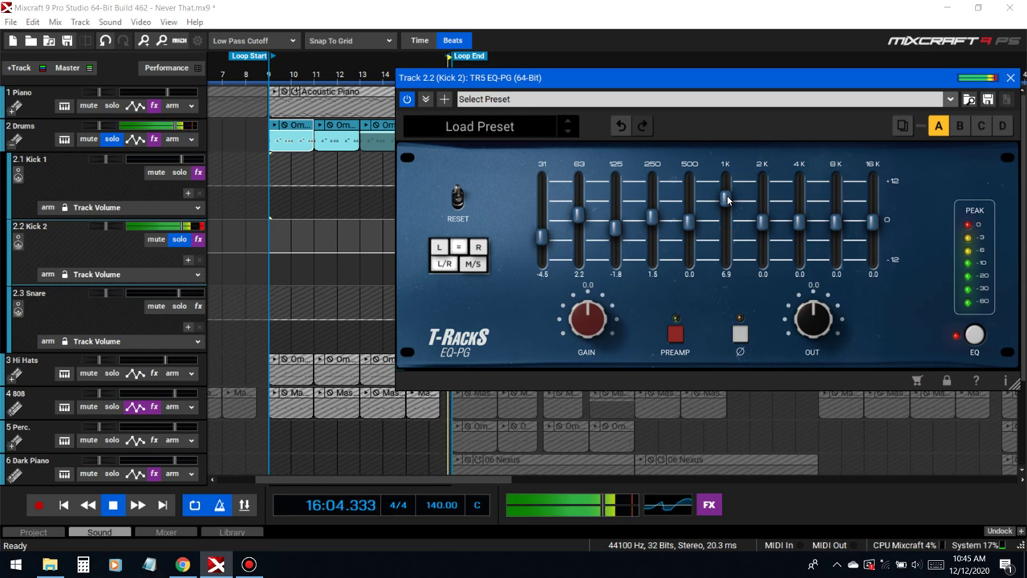
{"action": "left_click_drag", "start_coordinate": [727, 209], "coordinate": [729, 216]}
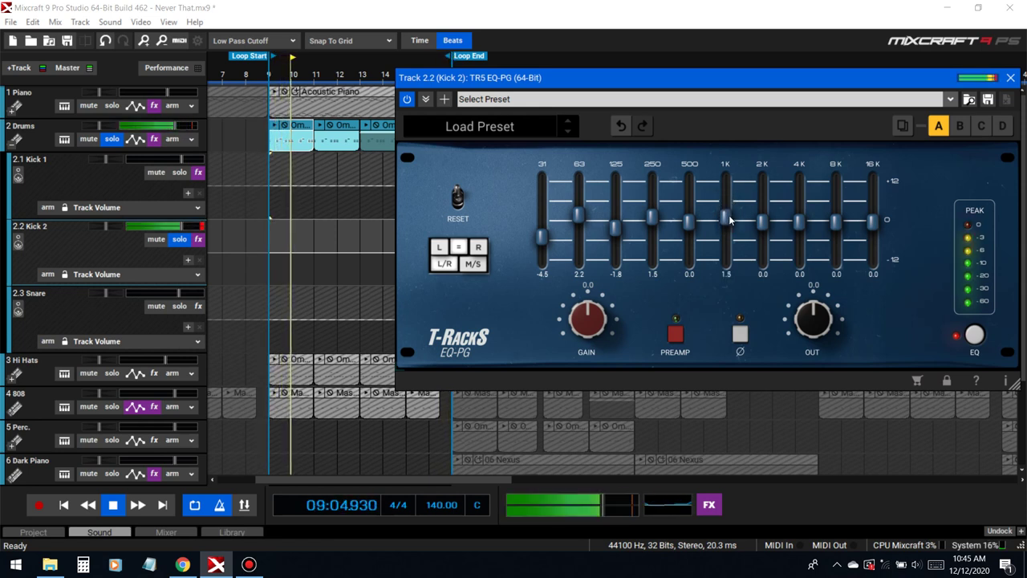
Compare Kick 2 with the EQ bypassed and enabled, lowering the EQ-PG gain to -5.7
{"action": "left_click", "coordinate": [973, 335]}
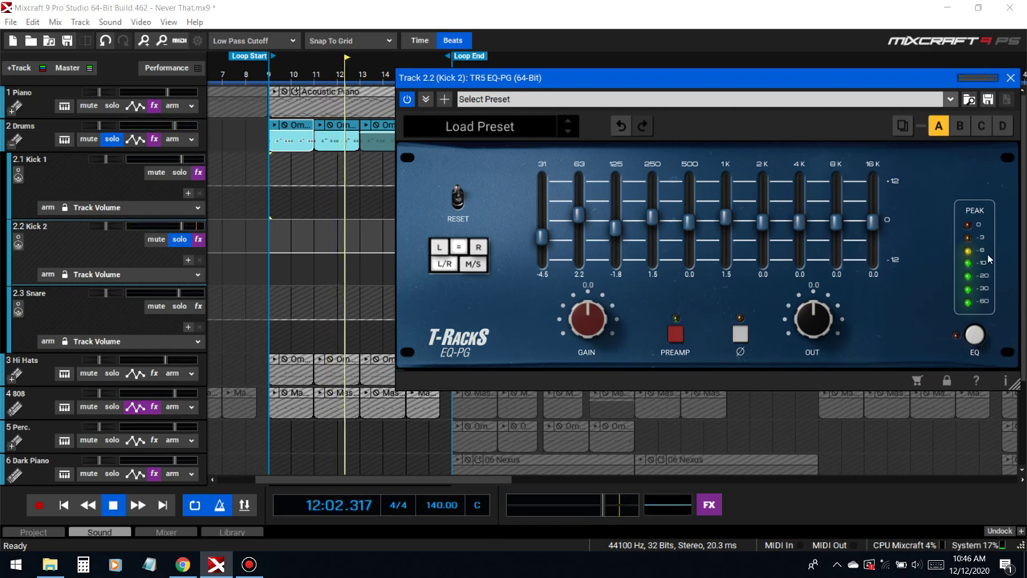
{"action": "left_click", "coordinate": [973, 336]}
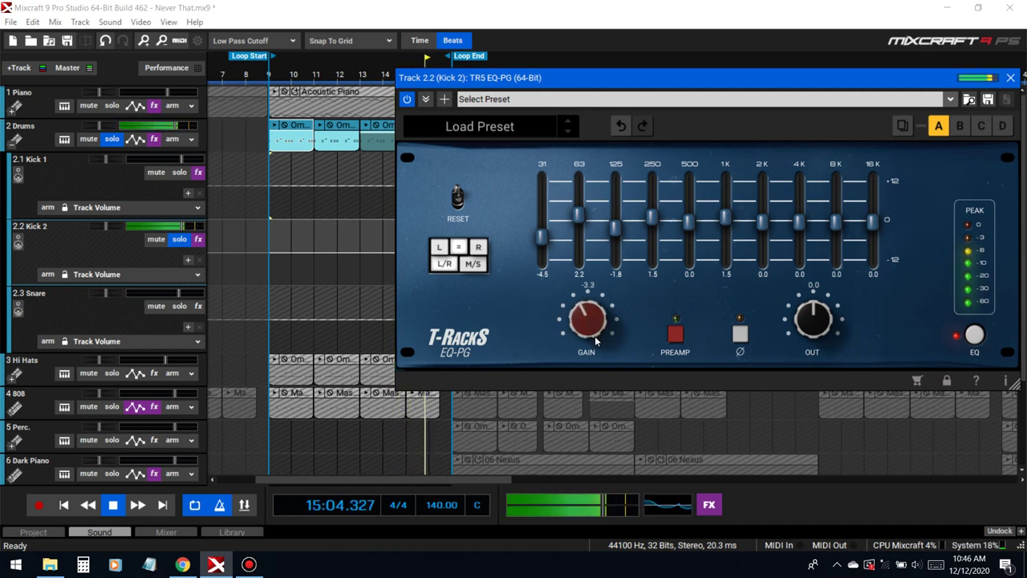
{"action": "left_click", "coordinate": [975, 337]}
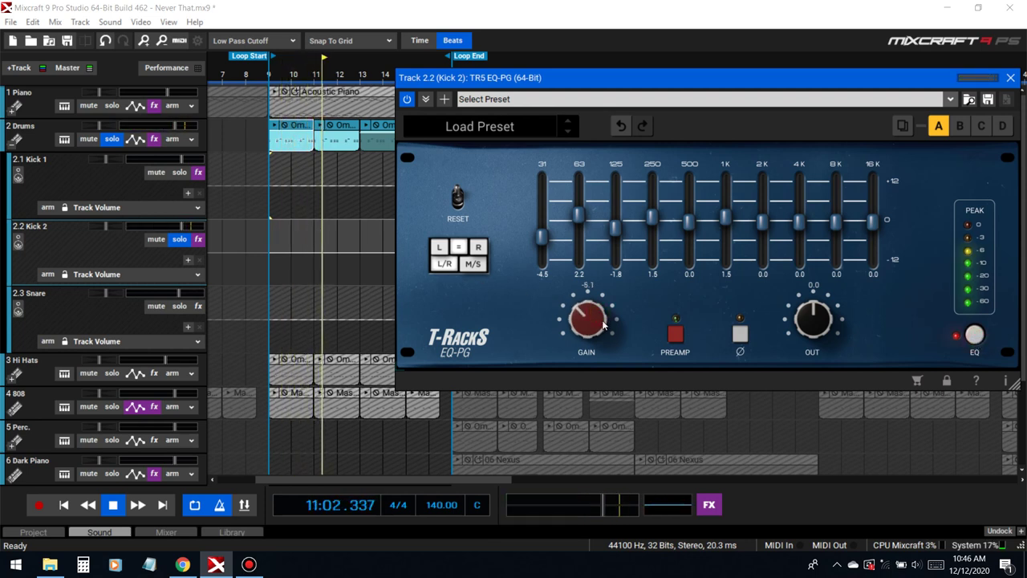
{"action": "left_click_drag", "start_coordinate": [600, 319], "coordinate": [592, 337]}
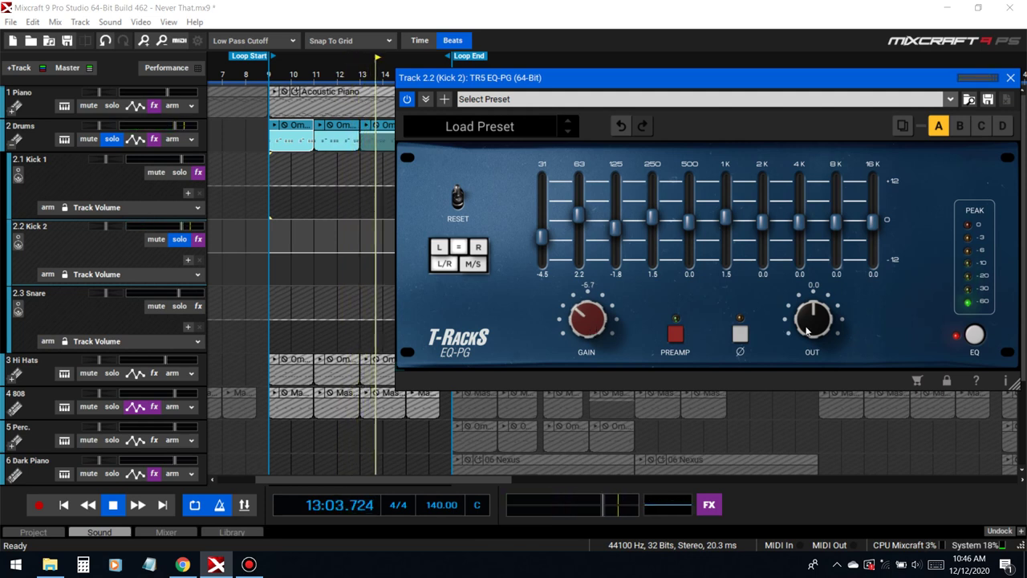
{"action": "left_click", "coordinate": [974, 336]}
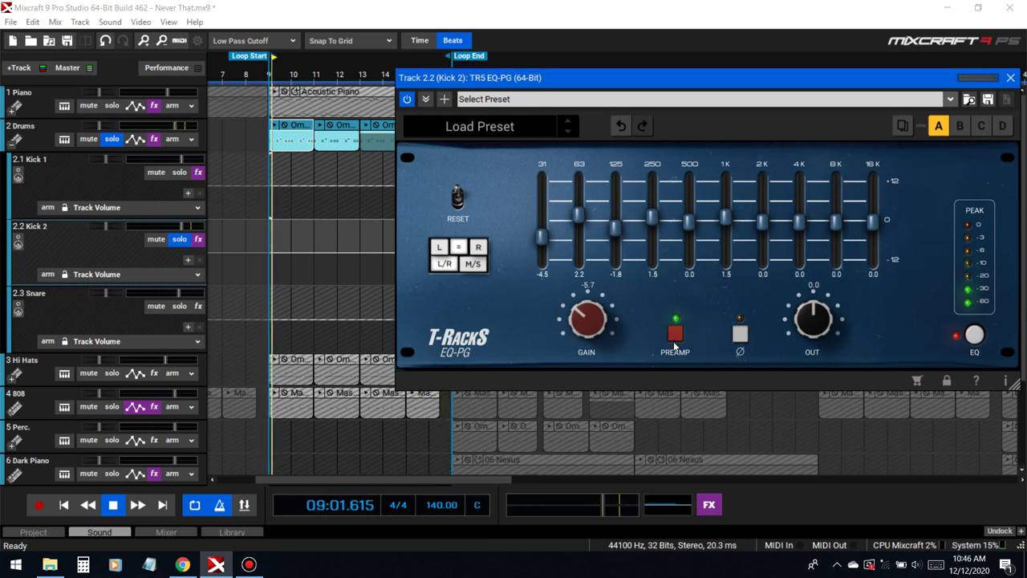
Set Kick 2's EQ to -2.2 at 31 Hz, 4.2 at 63 Hz and 1.5 at 125 Hz, restarting playback with Kick 1 also soloed
{"action": "left_click_drag", "start_coordinate": [546, 238], "coordinate": [580, 211]}
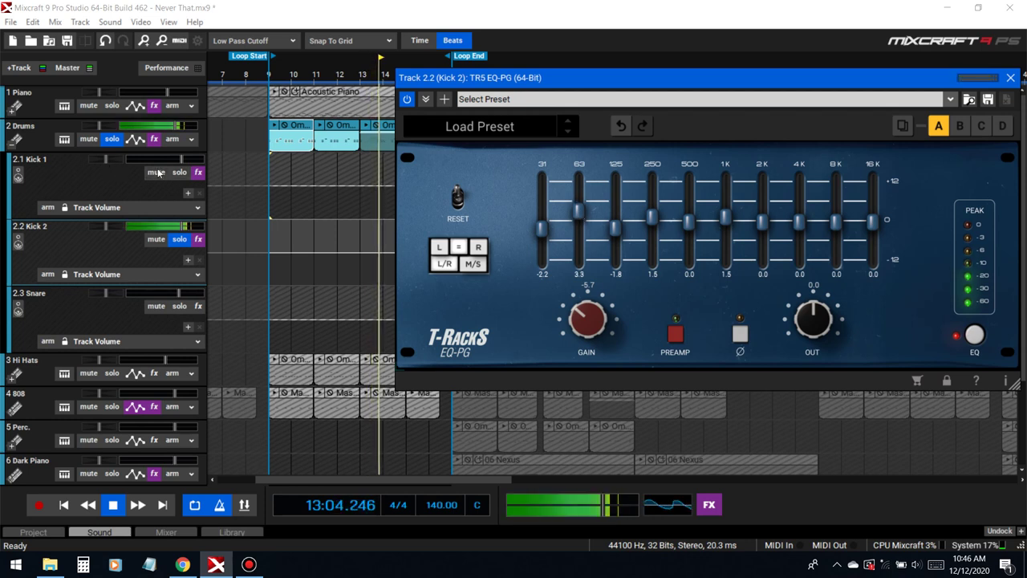
{"action": "key", "text": "space"}
{"action": "left_click", "coordinate": [285, 95]}
{"action": "key", "text": "space"}
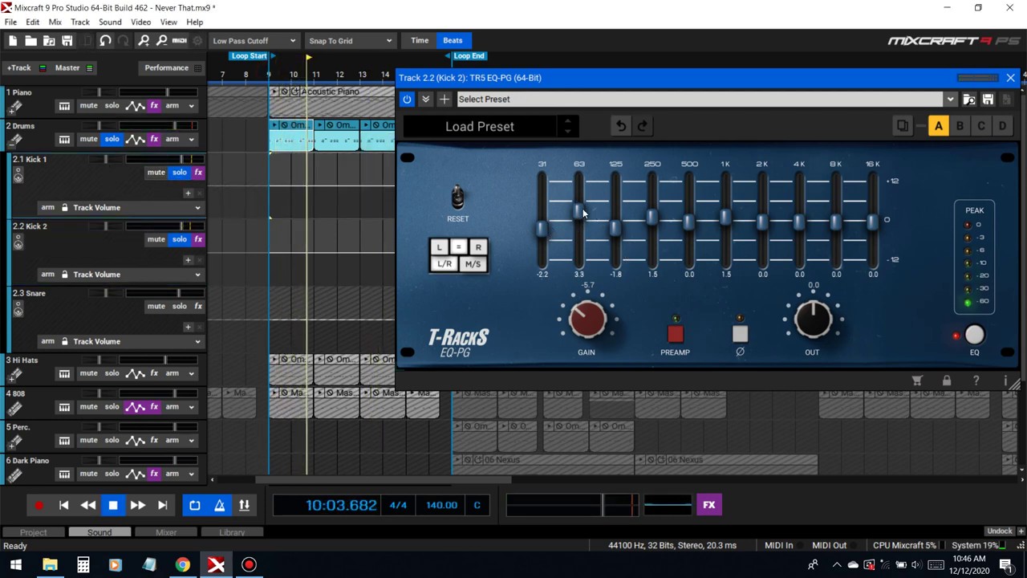
{"action": "left_click_drag", "start_coordinate": [577, 214], "coordinate": [615, 215]}
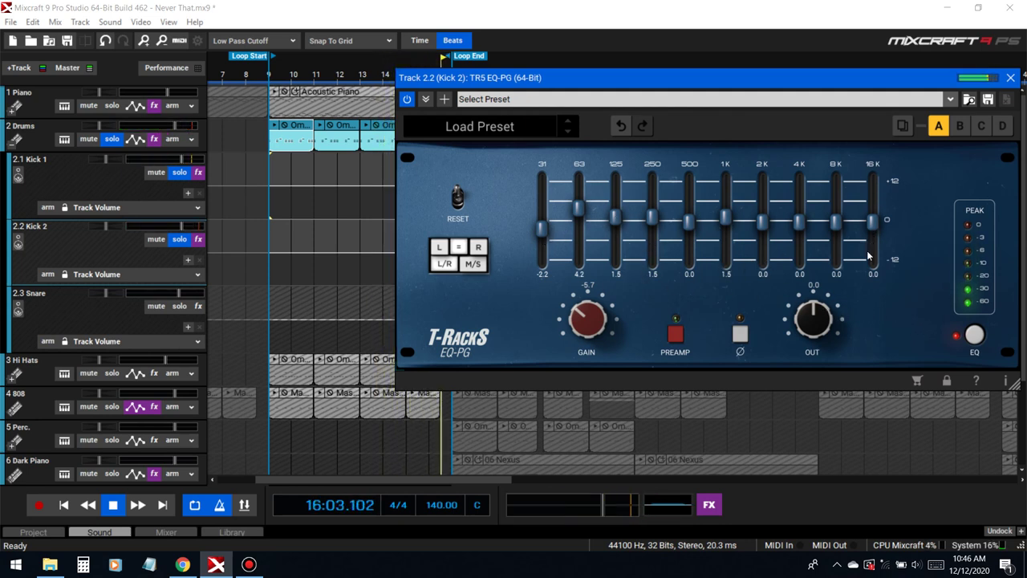
Lower Kick 2's EQ-PG gain to -9.7 and adjust the system playback volume
{"action": "left_click_drag", "start_coordinate": [590, 328], "coordinate": [602, 338]}
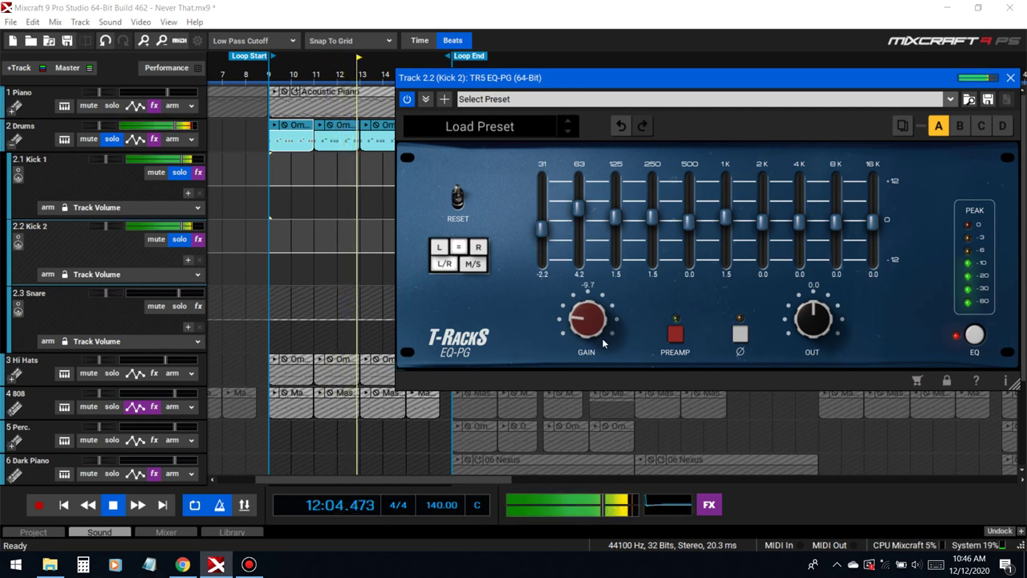
{"action": "left_click", "coordinate": [916, 563]}
{"action": "scroll", "coordinate": [825, 504], "scroll_direction": "up", "scroll_amount": 16}
{"action": "scroll", "coordinate": [787, 511], "scroll_direction": "down", "scroll_amount": 20}
{"action": "left_click", "coordinate": [751, 506]}
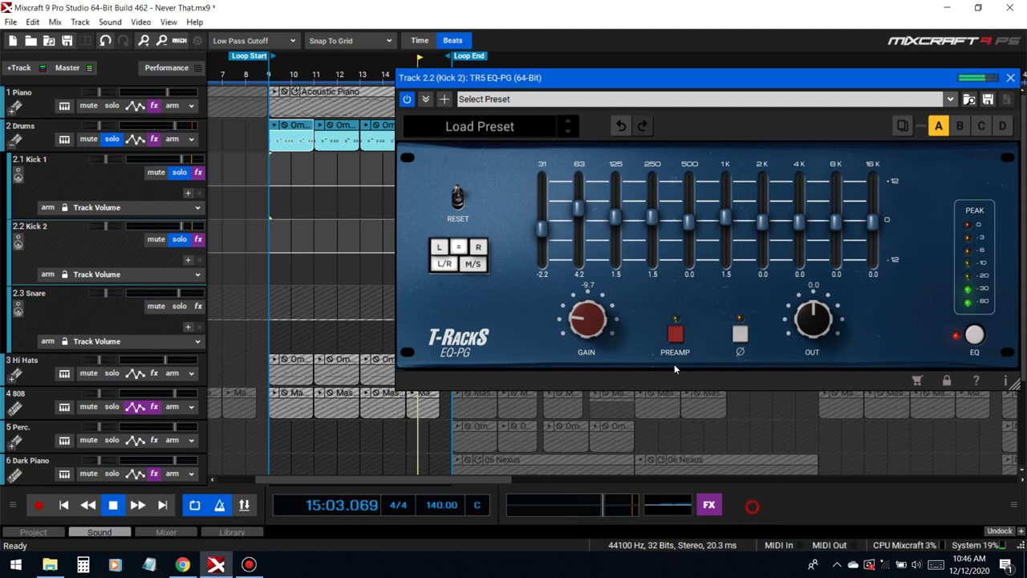
Set Kick 2's EQ-PG gain to -8.7 with the preamp on, stop playback and close the plug-in window
{"action": "left_click_drag", "start_coordinate": [602, 317], "coordinate": [601, 316]}
{"action": "left_click", "coordinate": [676, 334]}
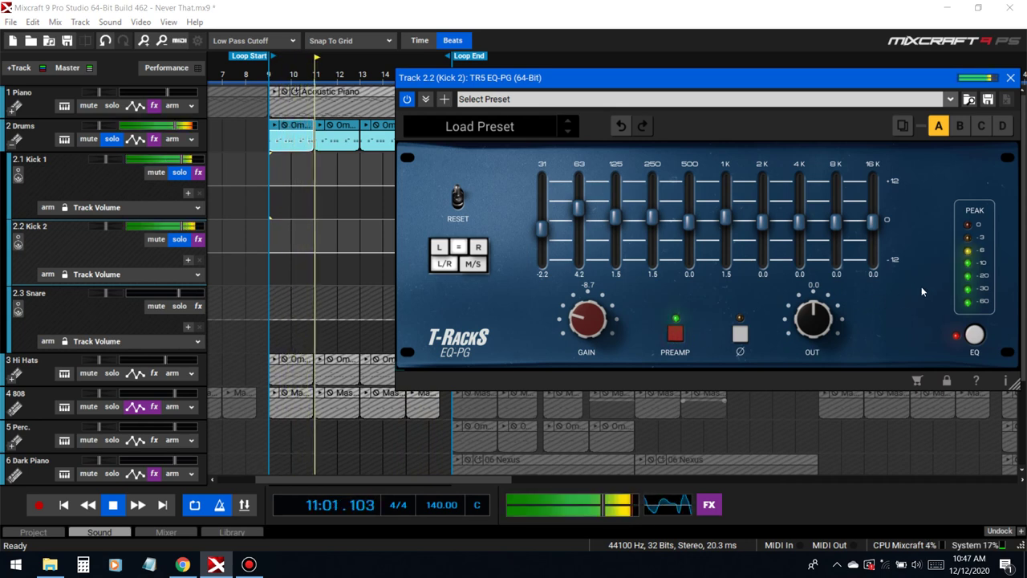
{"action": "key", "text": "space"}
{"action": "left_click", "coordinate": [1010, 77]}
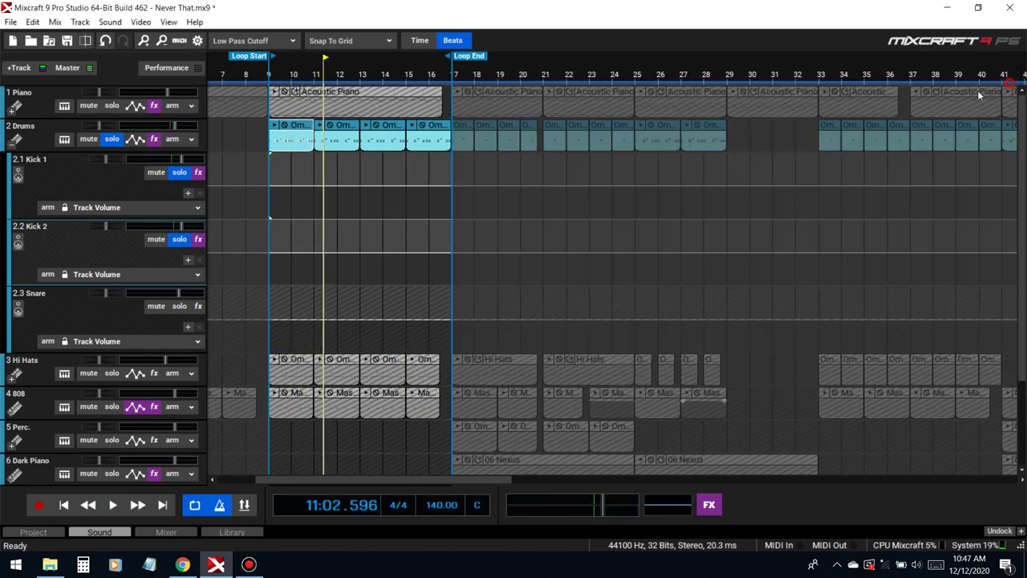
Unsolo Kick 1 and Kick 2, audition the full drum loop from its start, and save the project
{"action": "left_click", "coordinate": [178, 173]}
{"action": "left_click", "coordinate": [179, 239]}
{"action": "left_click", "coordinate": [111, 139]}
{"action": "left_click", "coordinate": [266, 75]}
{"action": "key", "text": "space"}
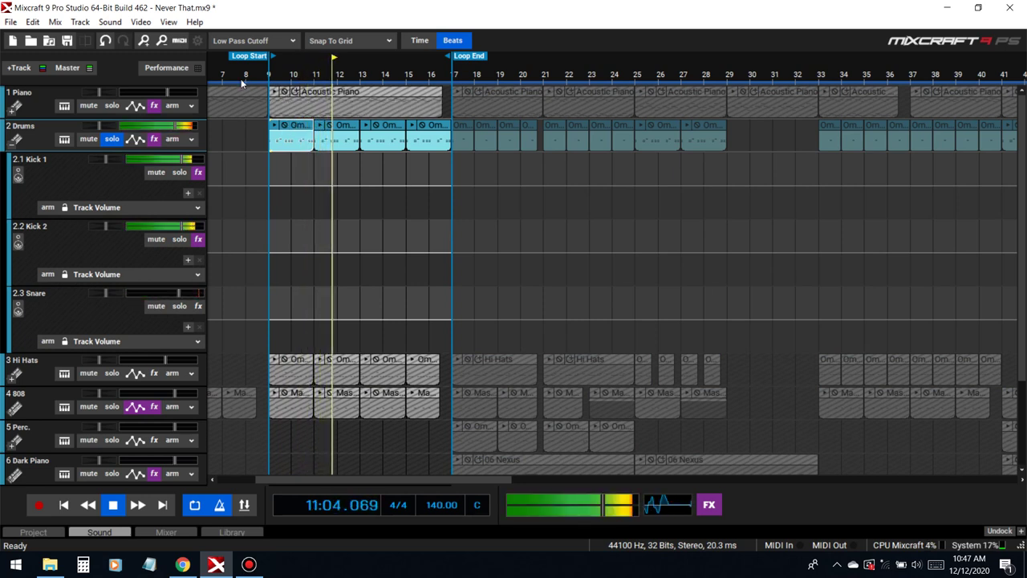
{"action": "key", "text": "space"}
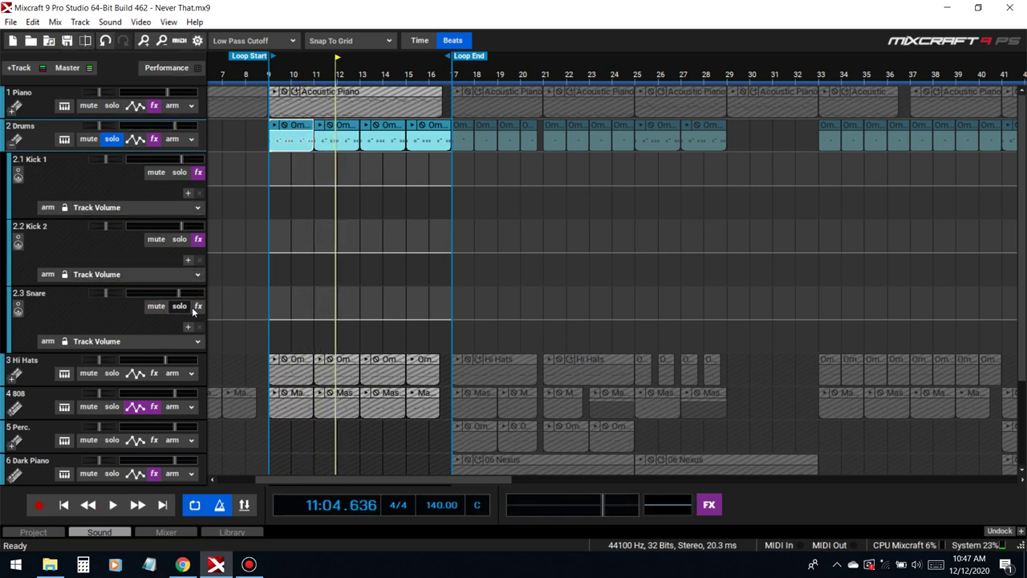
Add the TR5 EQ-PG effect to the Snare track and close its effect list
{"action": "left_click", "coordinate": [197, 307]}
{"action": "mouse_move", "coordinate": [362, 366]}
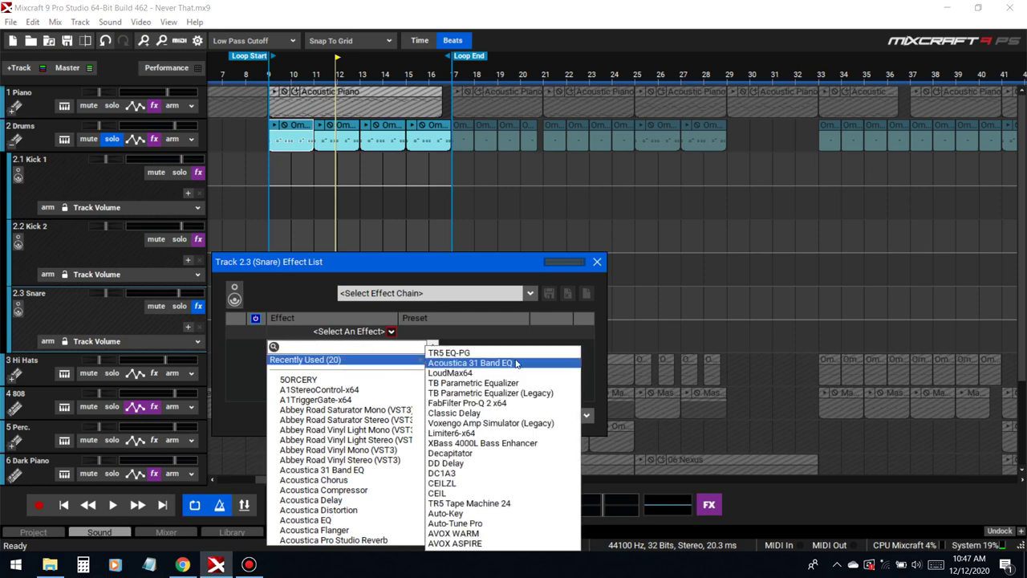
{"action": "left_click", "coordinate": [514, 369]}
{"action": "left_click", "coordinate": [359, 391]}
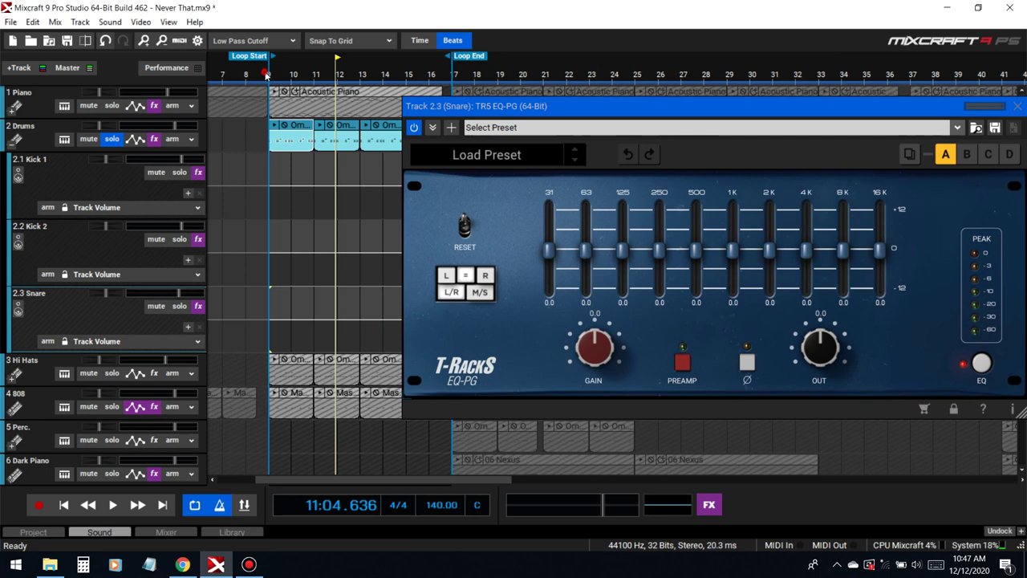
Play the loop with the snare soloed and set its EQ to 0.5 at 2K, 2.5 at 4K and 0.4 at 8K
{"action": "key", "text": "space"}
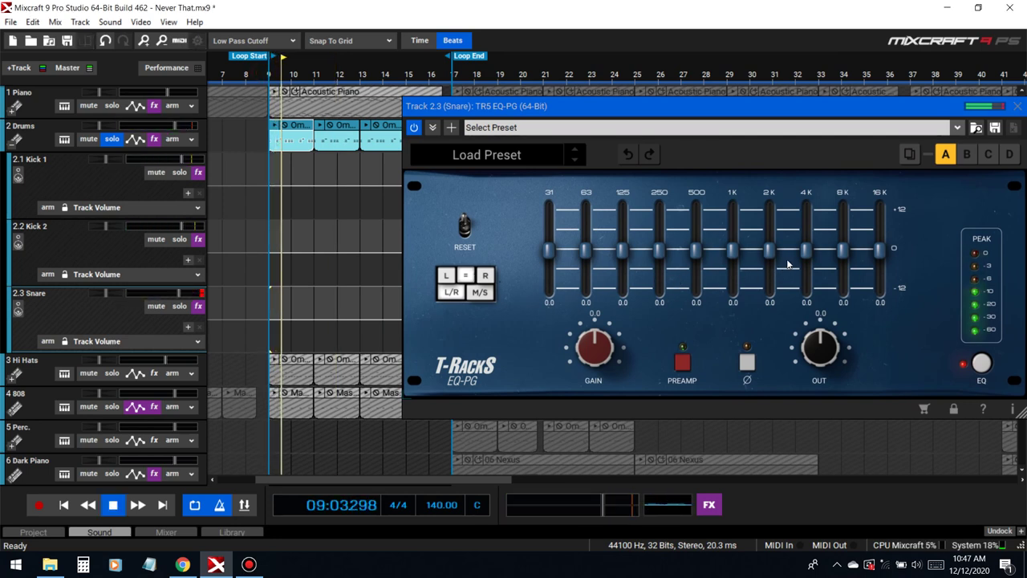
{"action": "left_click", "coordinate": [179, 306]}
{"action": "left_click_drag", "start_coordinate": [769, 249], "coordinate": [847, 244]}
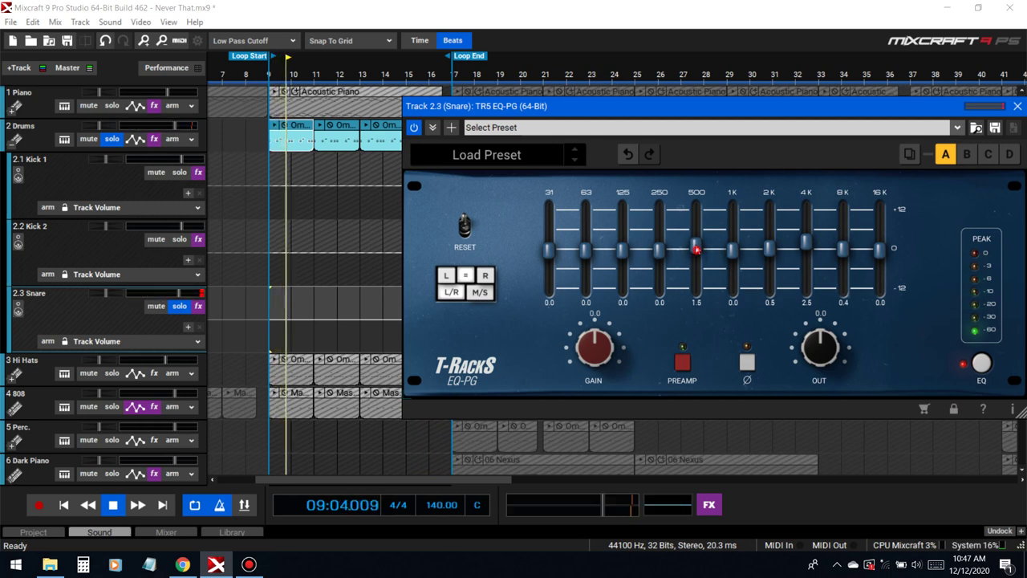
Set the snare EQ to -1.8 at 63 Hz, -2.5 at 125, 0.9 at 250, 3.5 at 500, -1.8 at 1K and 2.5 at 8K
{"action": "left_click_drag", "start_coordinate": [695, 242], "coordinate": [627, 244]}
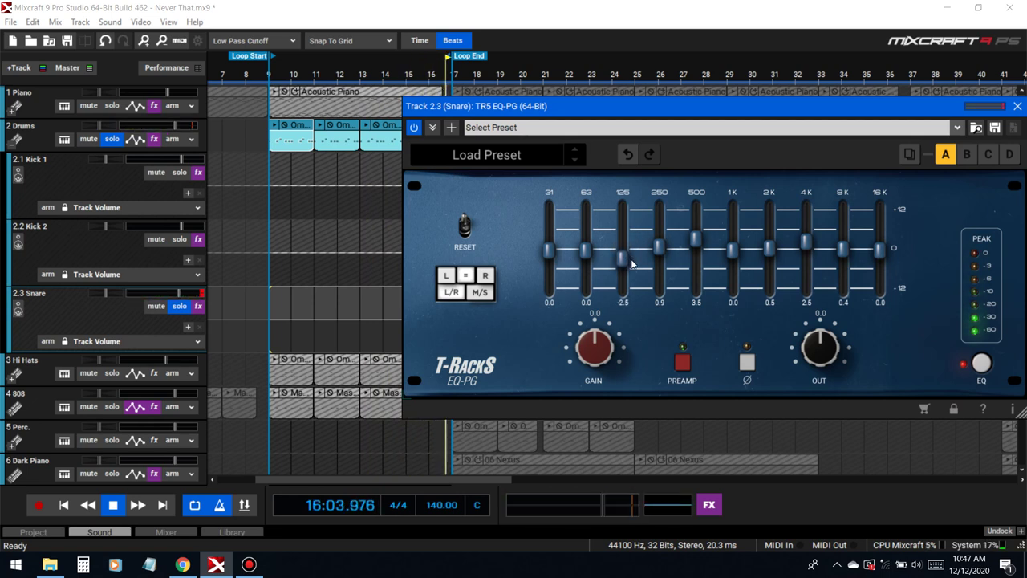
{"action": "left_click_drag", "start_coordinate": [586, 253], "coordinate": [585, 259]}
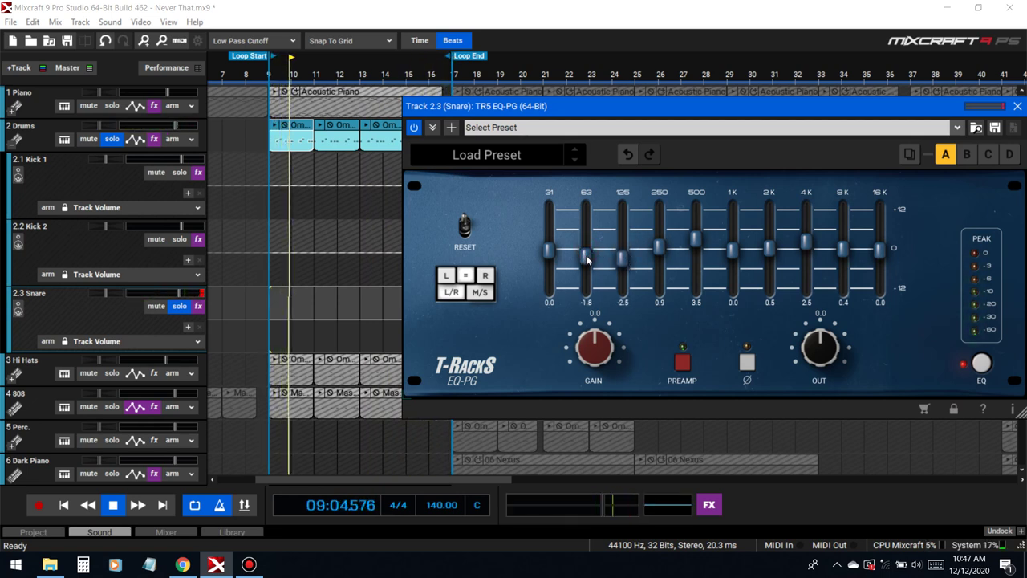
{"action": "mouse_move", "coordinate": [733, 249]}
{"action": "left_mouse_down"}
{"action": "mouse_move", "coordinate": [734, 240]}
{"action": "mouse_move", "coordinate": [742, 262]}
{"action": "left_mouse_up"}
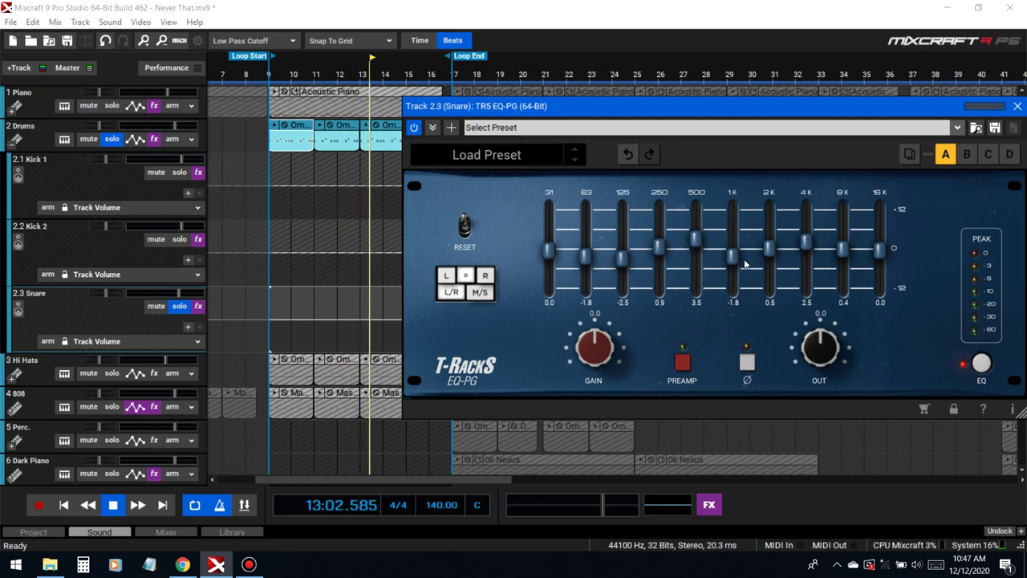
{"action": "left_click_drag", "start_coordinate": [843, 248], "coordinate": [845, 247]}
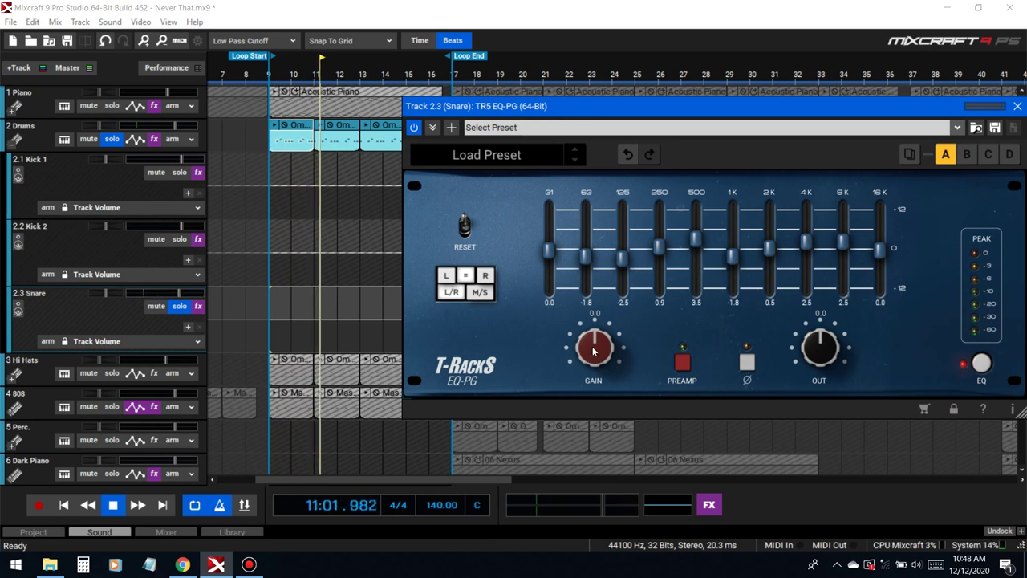
Compare the snare with the EQ bypassed and enabled, and lower its EQ-PG gain to -2.5
{"action": "left_click", "coordinate": [985, 375]}
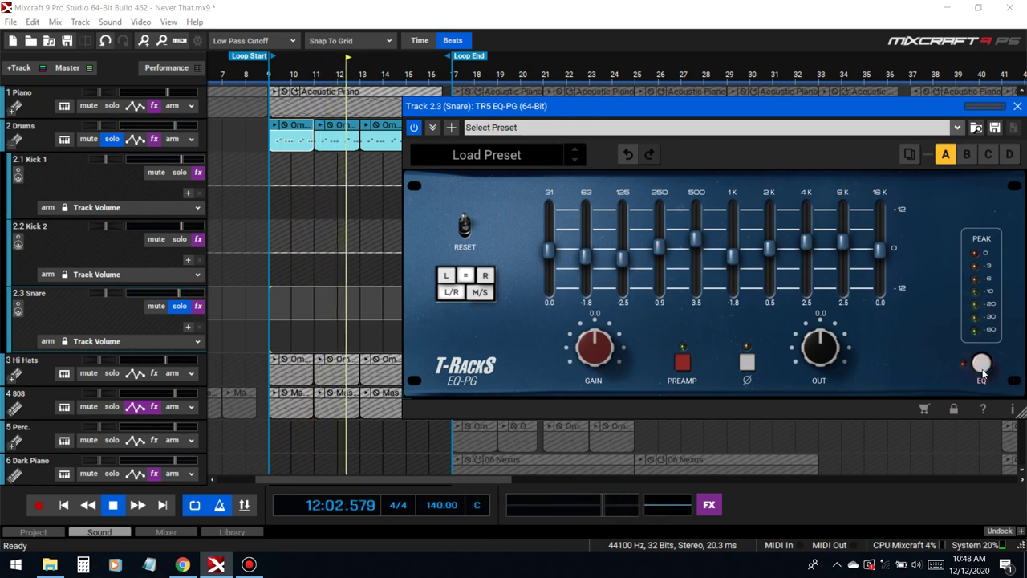
{"action": "left_click", "coordinate": [984, 373]}
{"action": "left_click_drag", "start_coordinate": [593, 349], "coordinate": [595, 357]}
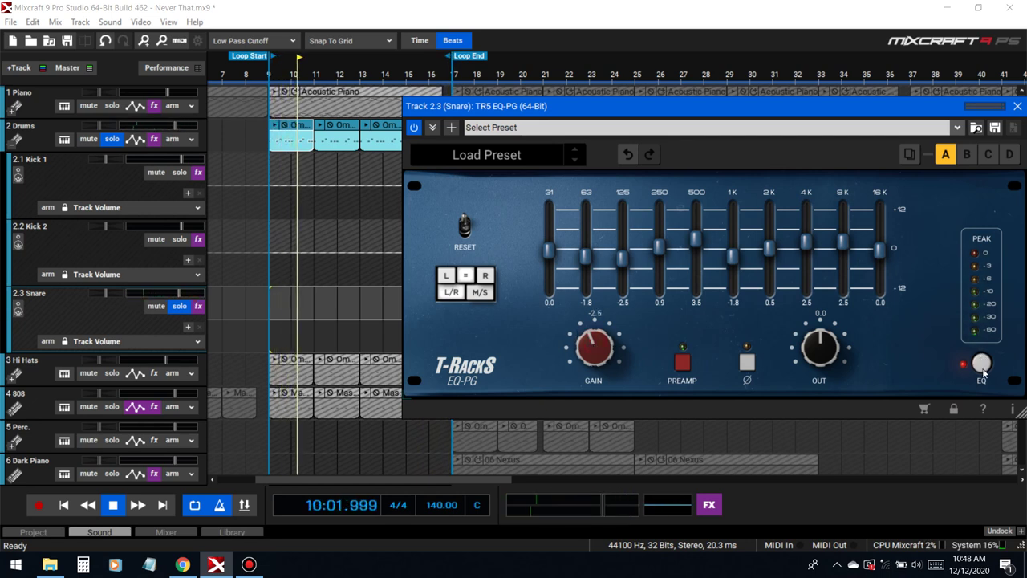
Compare the snare with its EQ bypassed and enabled while playing, and set the EQ-PG gain to -3.2
{"action": "left_click", "coordinate": [983, 367]}
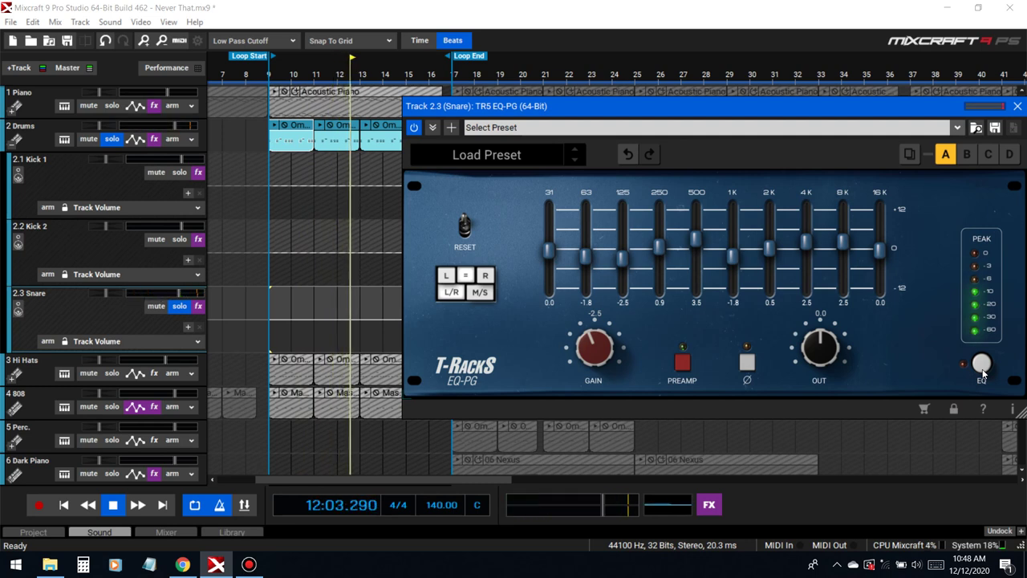
{"action": "left_click", "coordinate": [982, 368]}
{"action": "left_click_drag", "start_coordinate": [594, 348], "coordinate": [595, 359]}
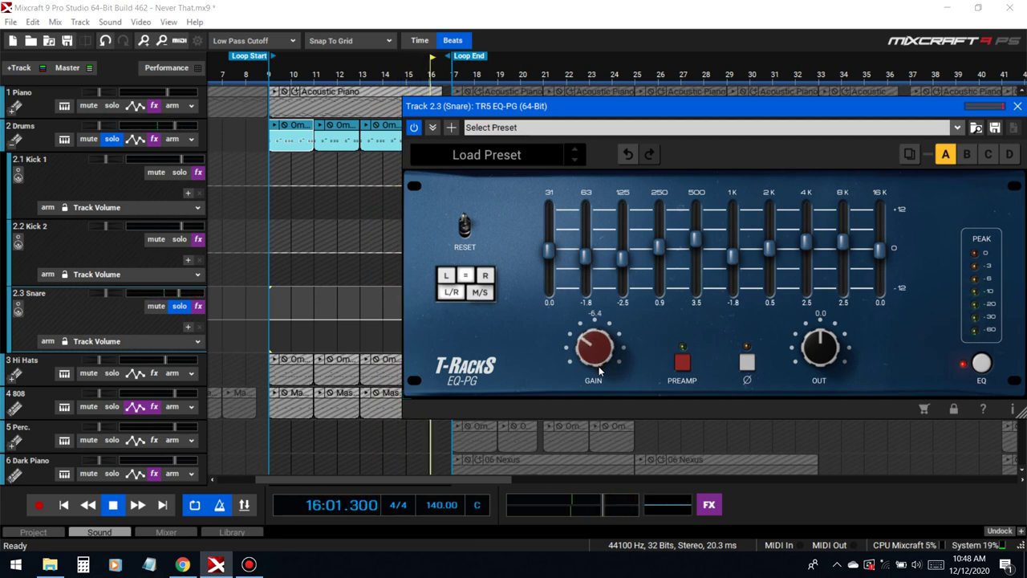
{"action": "left_click_drag", "start_coordinate": [604, 368], "coordinate": [602, 359]}
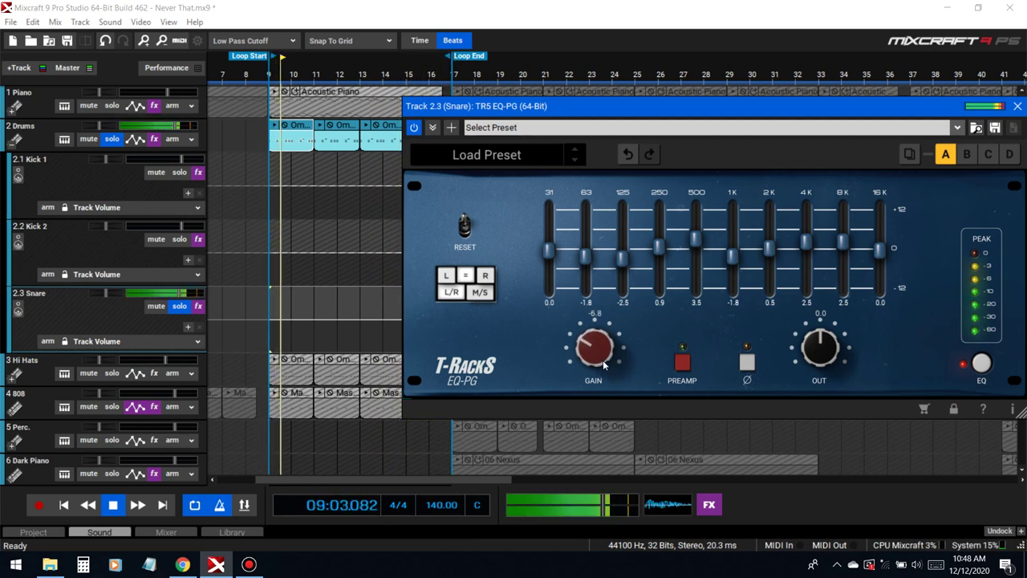
{"action": "left_click", "coordinate": [982, 364]}
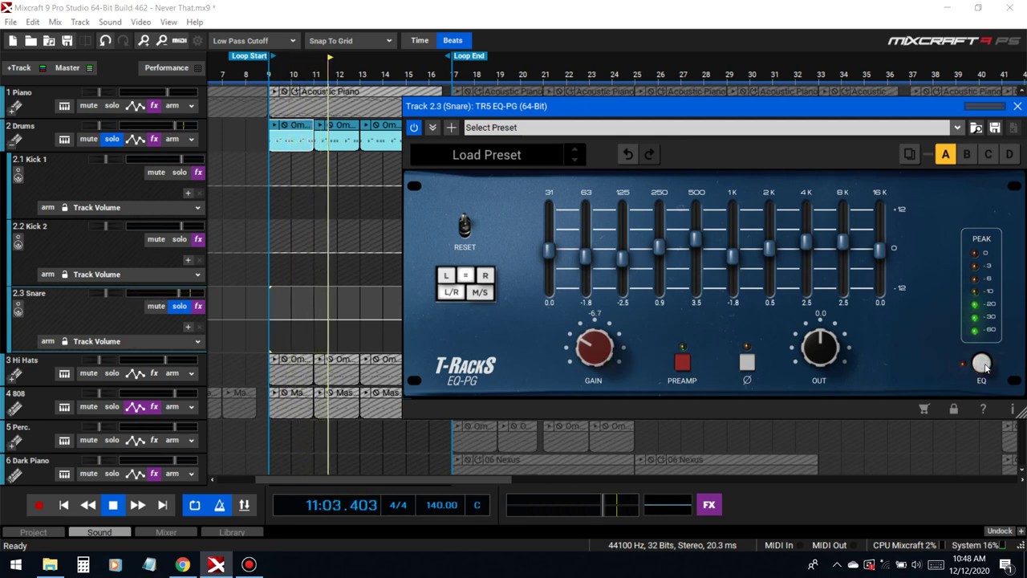
{"action": "left_click_drag", "start_coordinate": [614, 337], "coordinate": [615, 332]}
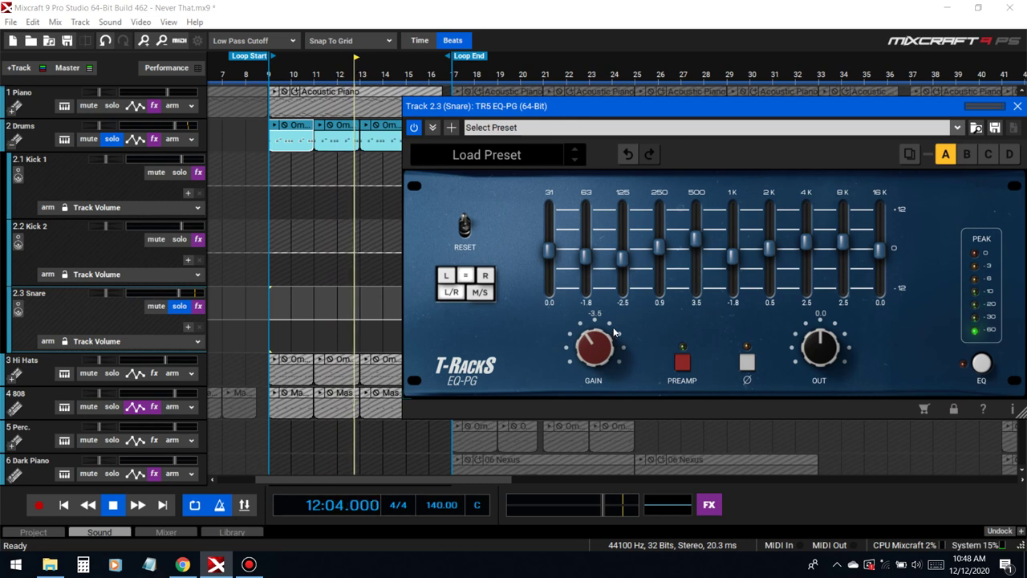
{"action": "left_click", "coordinate": [976, 368]}
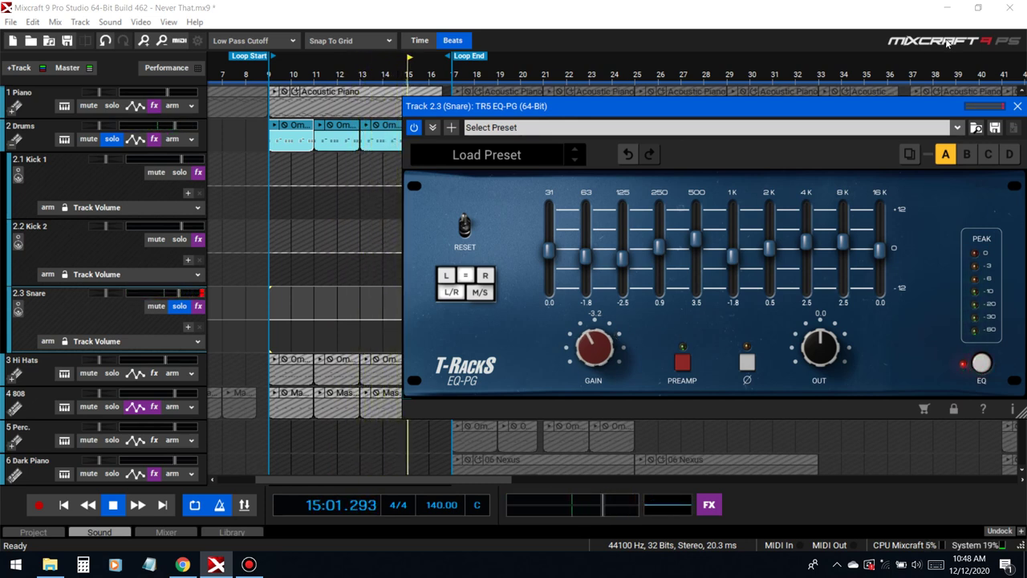
Close the snare's EQ-PG, take the Snare track out of solo and play the full mix from bar 9
{"action": "left_click", "coordinate": [414, 128]}
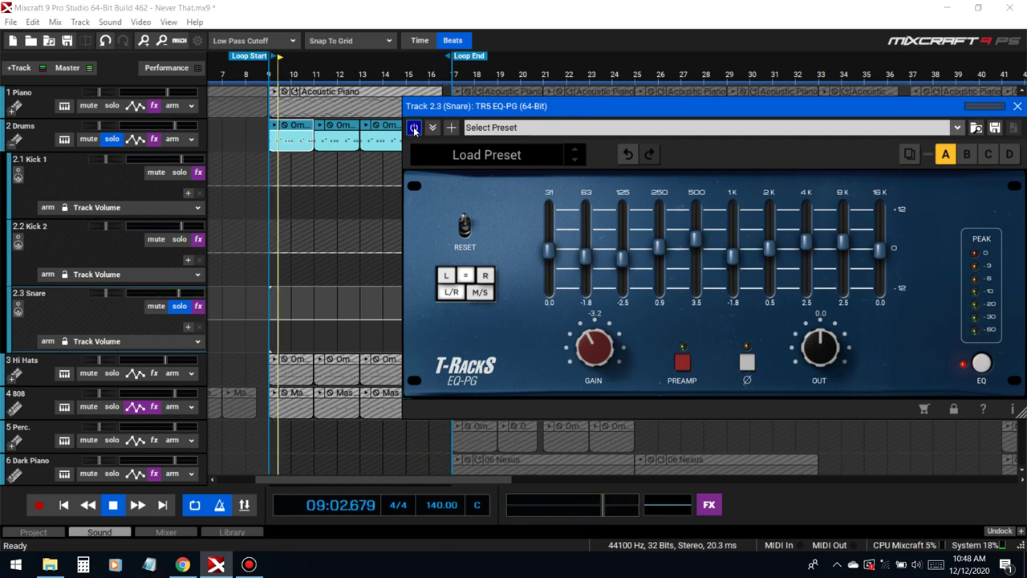
{"action": "key", "text": "space"}
{"action": "left_click", "coordinate": [1017, 106]}
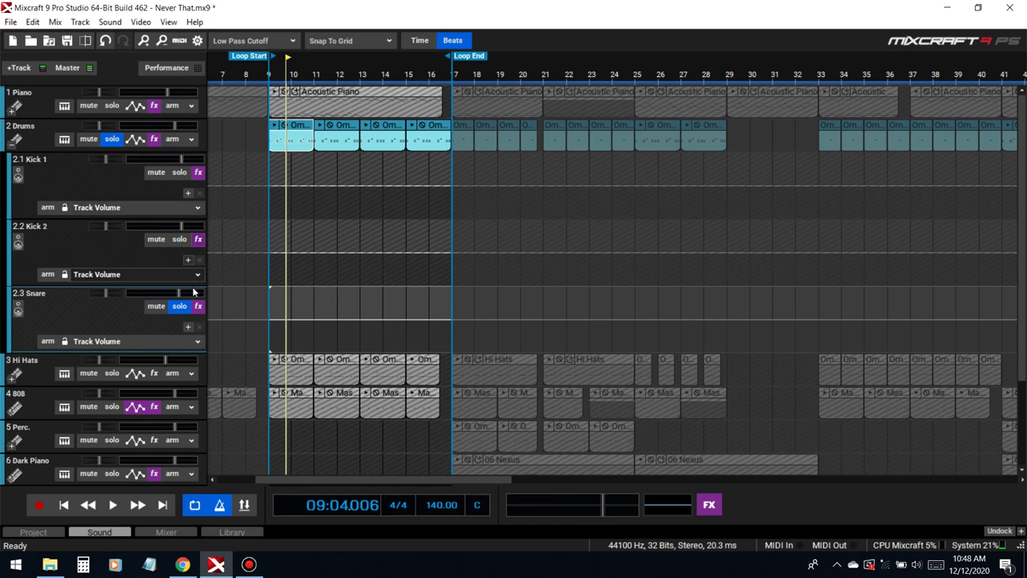
{"action": "left_click", "coordinate": [178, 308]}
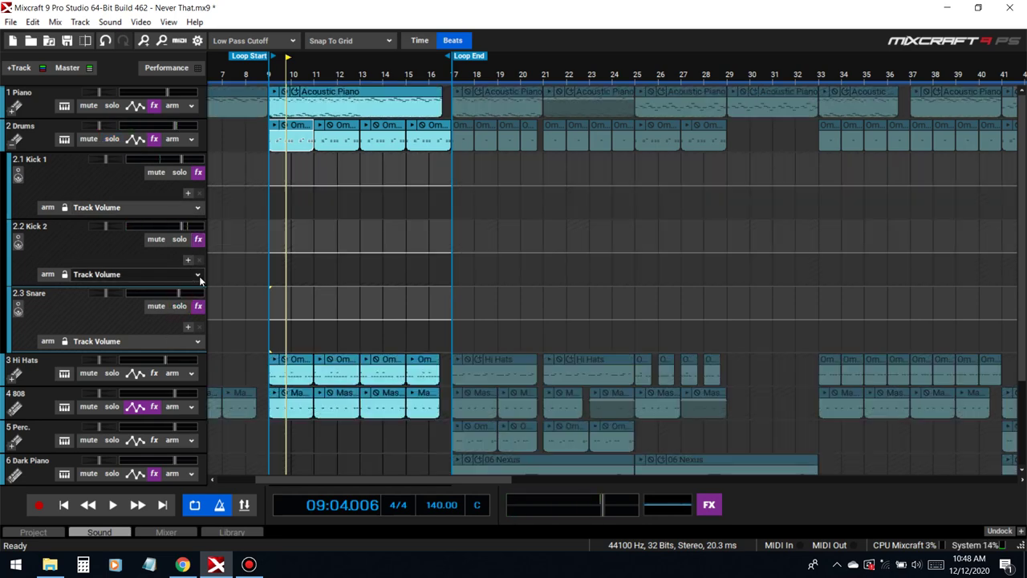
{"action": "left_click", "coordinate": [267, 74]}
{"action": "key", "text": "space"}
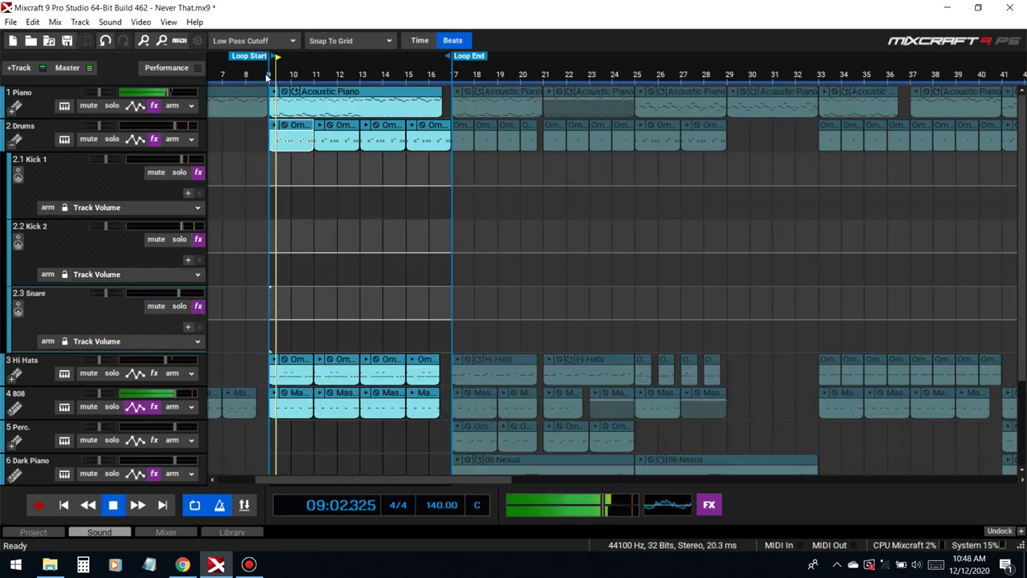
Add the Limiter6-x64 effect after the EQ on the Snare track, play the loop and close the effect list
{"action": "left_click", "coordinate": [198, 306]}
{"action": "left_click", "coordinate": [390, 346]}
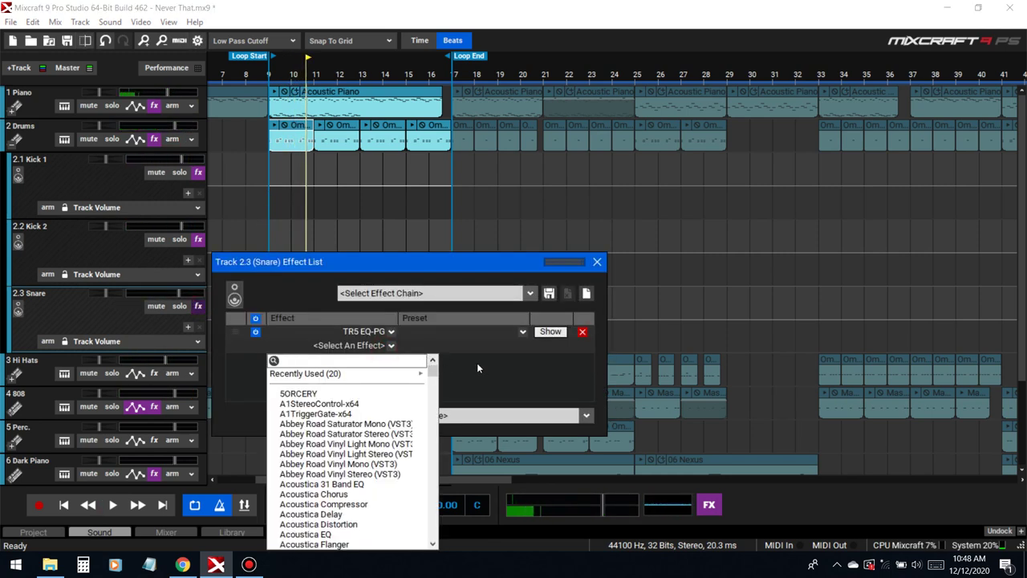
{"action": "type", "text": "li"}
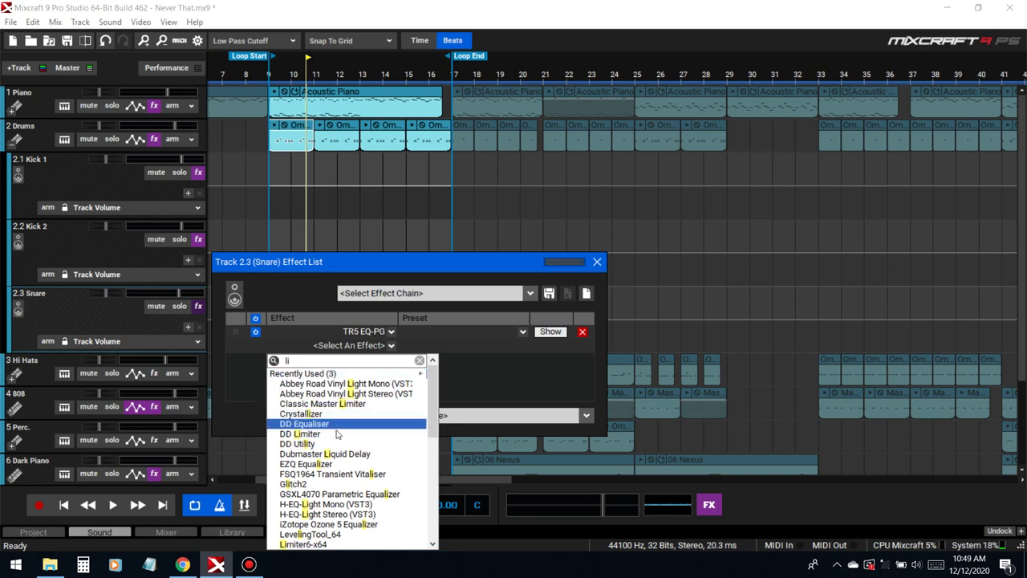
{"action": "left_click", "coordinate": [321, 544]}
{"action": "left_click", "coordinate": [828, 21]}
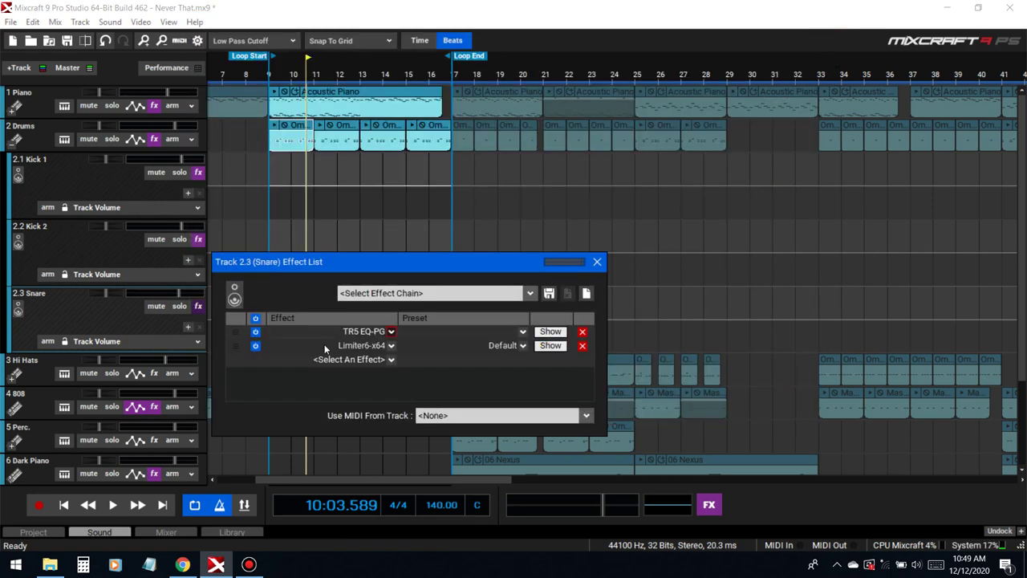
{"action": "key", "text": "space"}
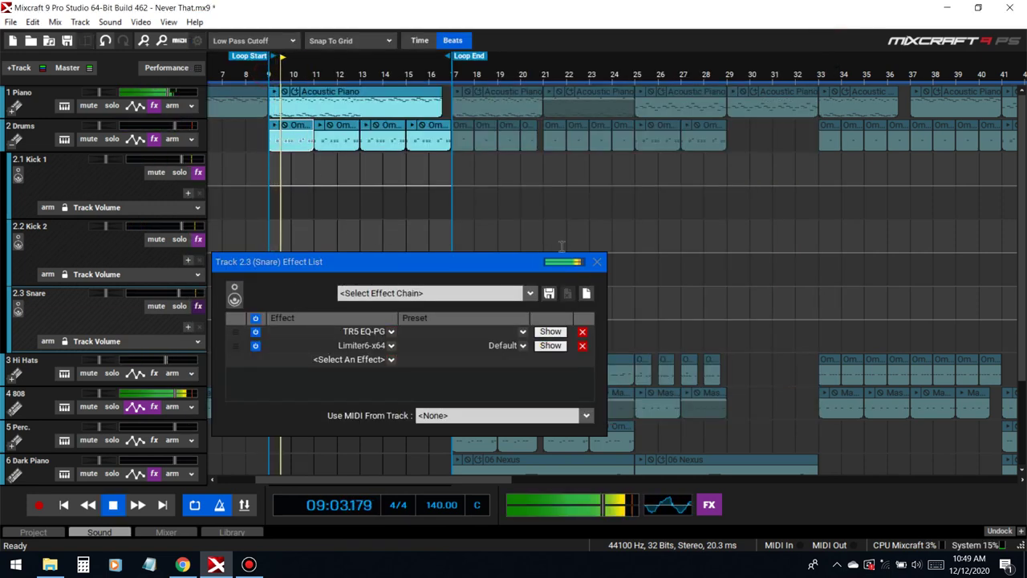
{"action": "left_click", "coordinate": [597, 262]}
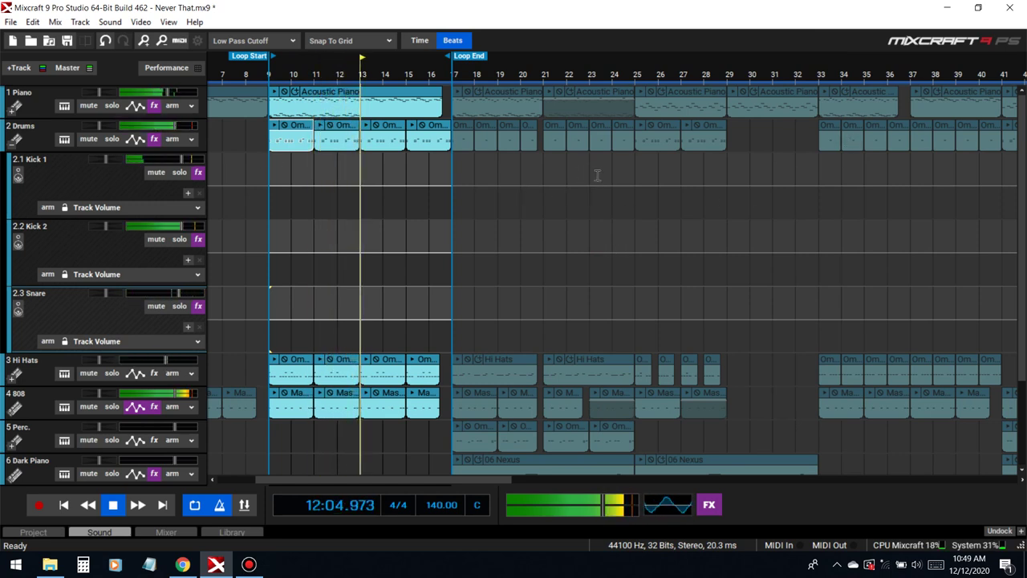
{"action": "key", "text": "space"}
Collapse the Drums sub-tracks, solo the Piano and play it from bar 9 with its effect list open
{"action": "left_click", "coordinate": [36, 139]}
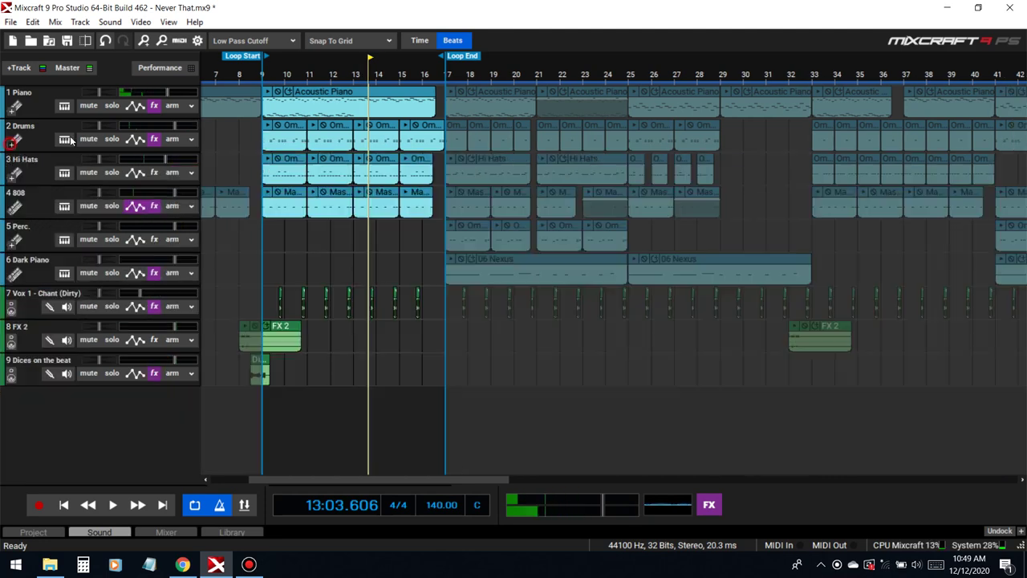
{"action": "left_click", "coordinate": [112, 106]}
{"action": "left_click", "coordinate": [154, 105]}
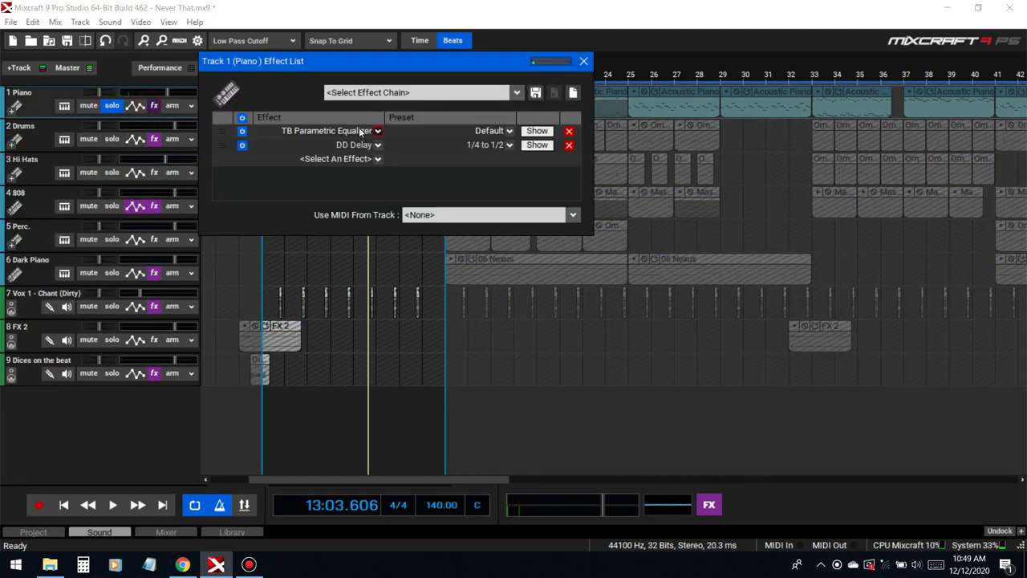
{"action": "left_click", "coordinate": [583, 61]}
{"action": "key", "text": "space"}
{"action": "left_click", "coordinate": [258, 91]}
{"action": "left_click", "coordinate": [154, 105]}
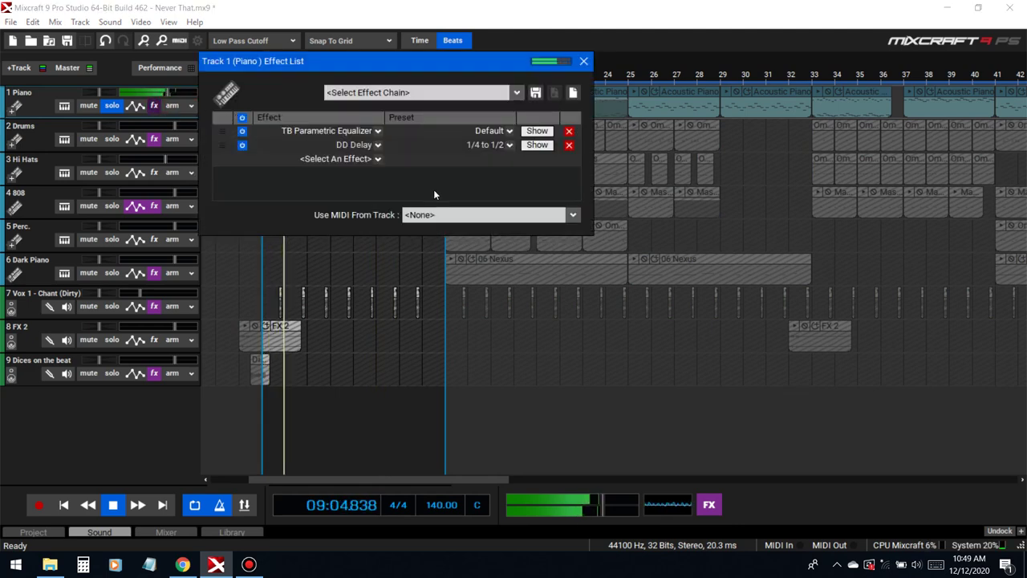
Inspect the TB Parametric Equalizer curve on the Piano, close the effect list, stop playback and end the Piano solo
{"action": "left_click", "coordinate": [362, 160]}
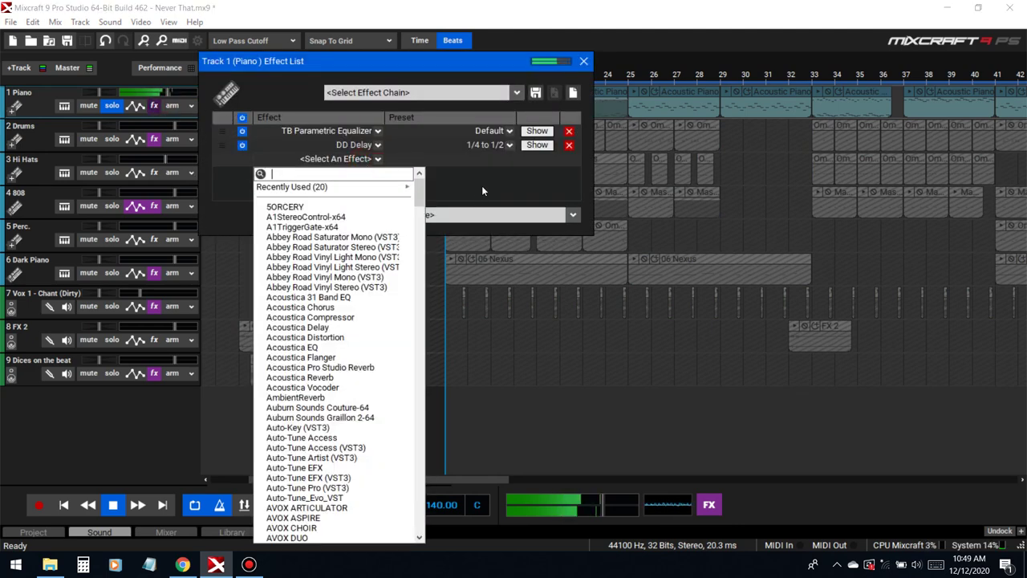
{"action": "left_click", "coordinate": [523, 146]}
{"action": "left_click", "coordinate": [537, 131]}
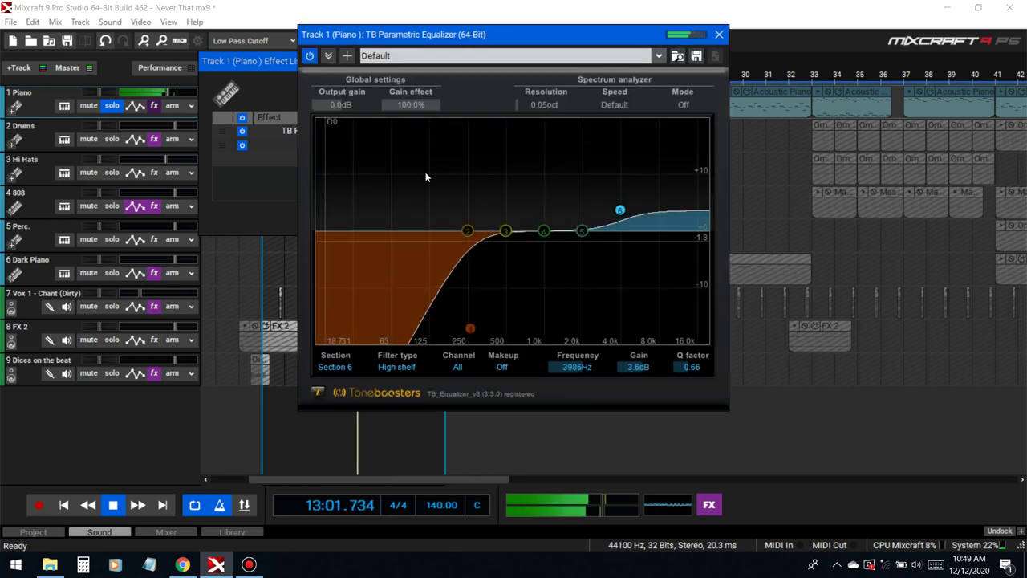
{"action": "left_click", "coordinate": [719, 37]}
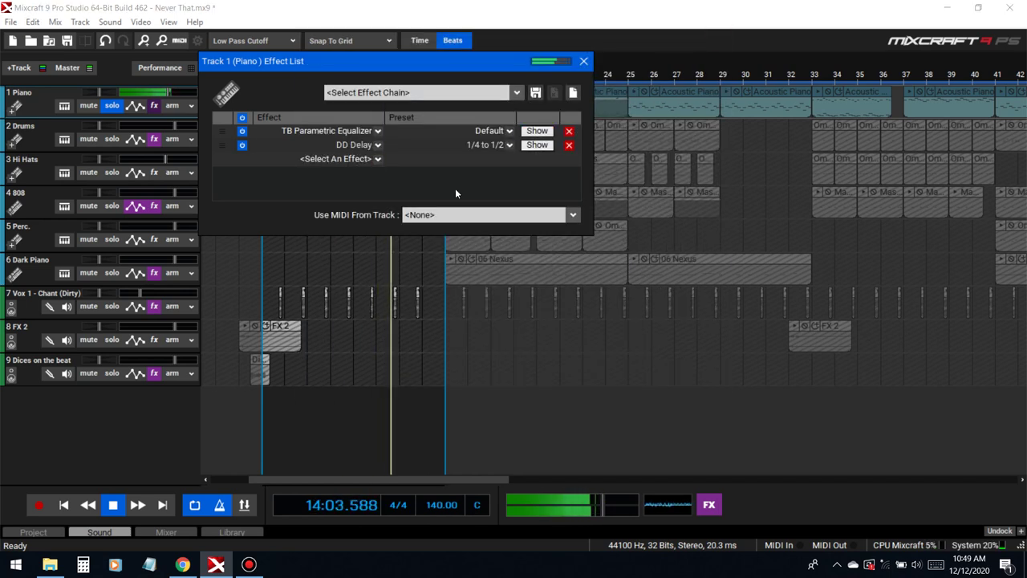
{"action": "left_click", "coordinate": [366, 159]}
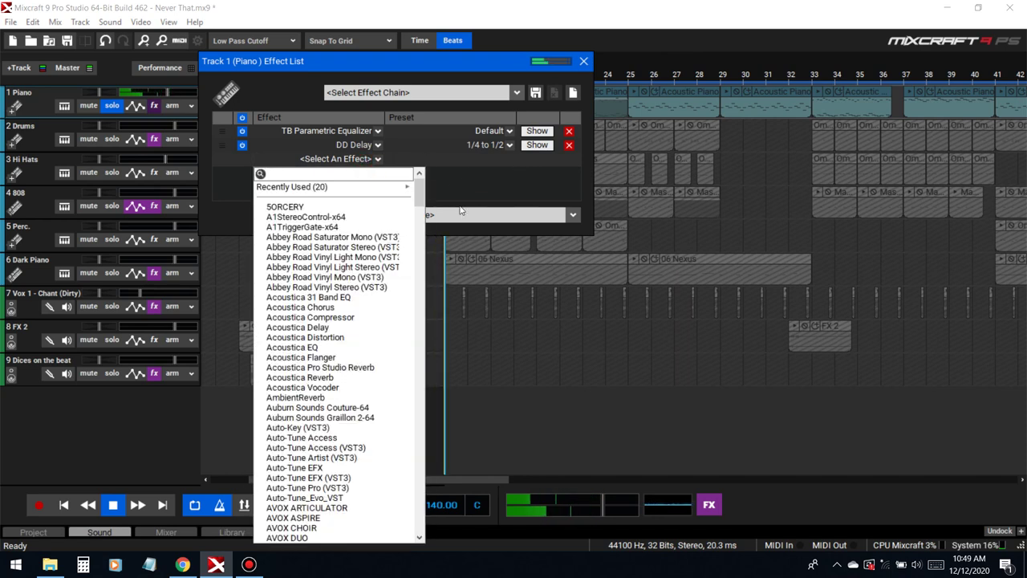
{"action": "left_click", "coordinate": [497, 159]}
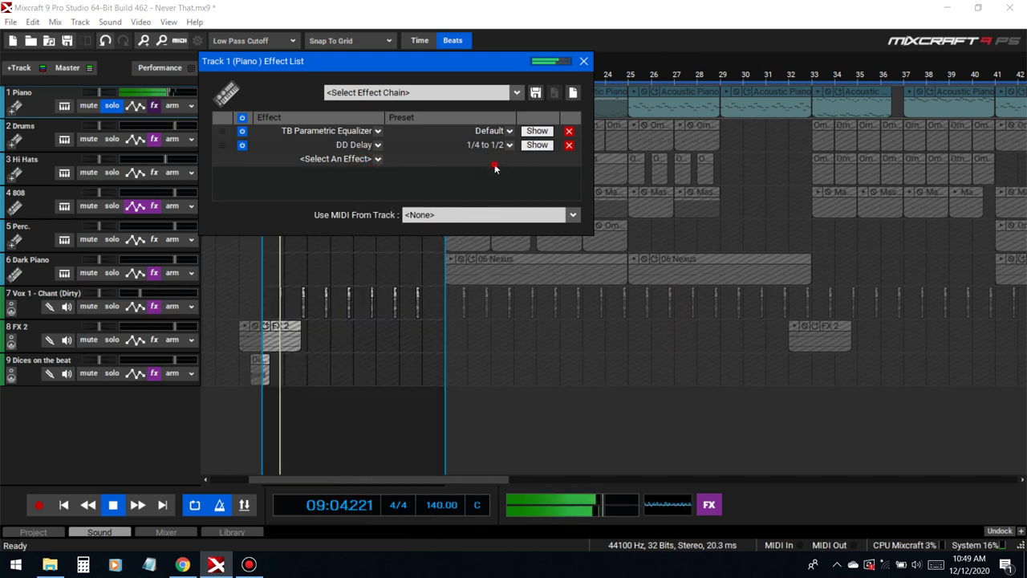
{"action": "left_click", "coordinate": [584, 61]}
{"action": "key", "text": "space"}
{"action": "left_click", "coordinate": [113, 106]}
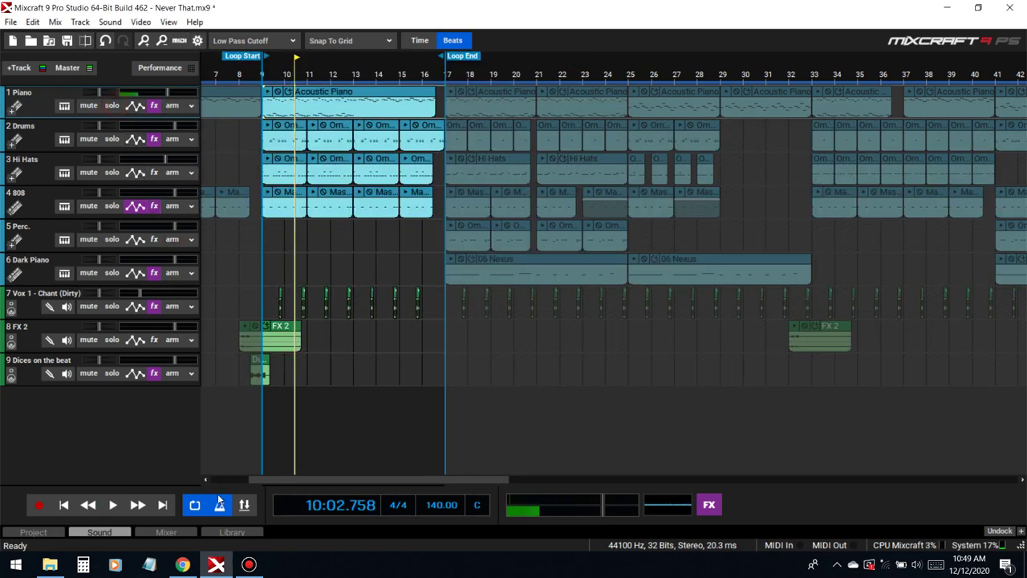
Solo the Hi Hats track and play it with bars 9 to 17 looped
{"action": "left_click", "coordinate": [198, 505]}
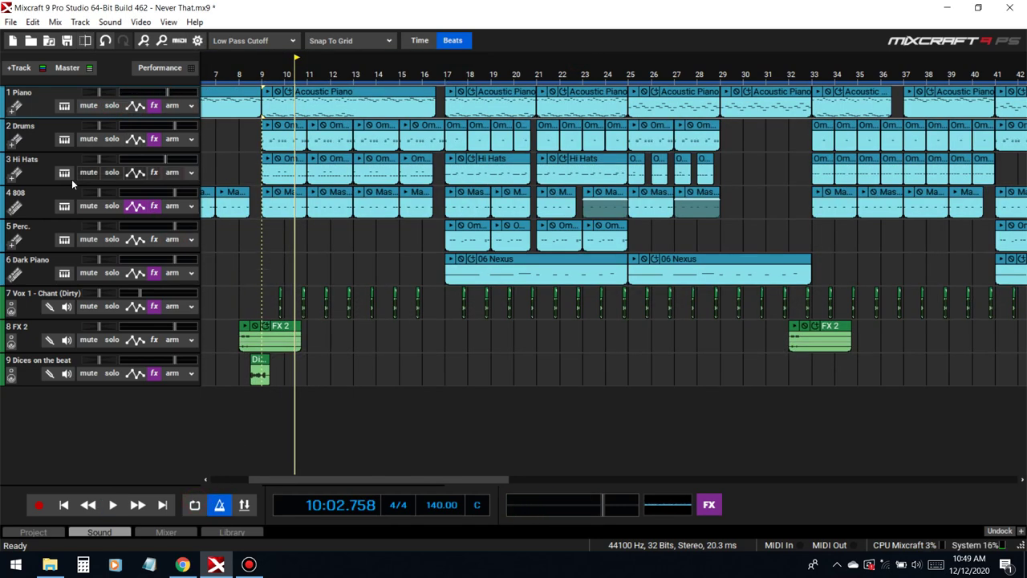
{"action": "left_click", "coordinate": [112, 173]}
{"action": "key", "text": "space"}
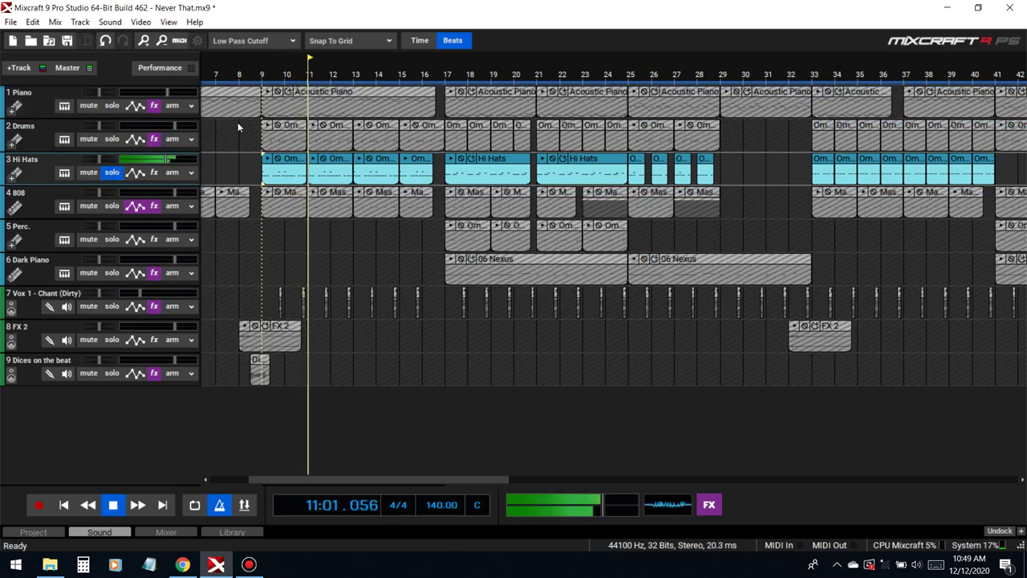
{"action": "left_click_drag", "start_coordinate": [263, 77], "coordinate": [446, 77]}
{"action": "left_click", "coordinate": [194, 505]}
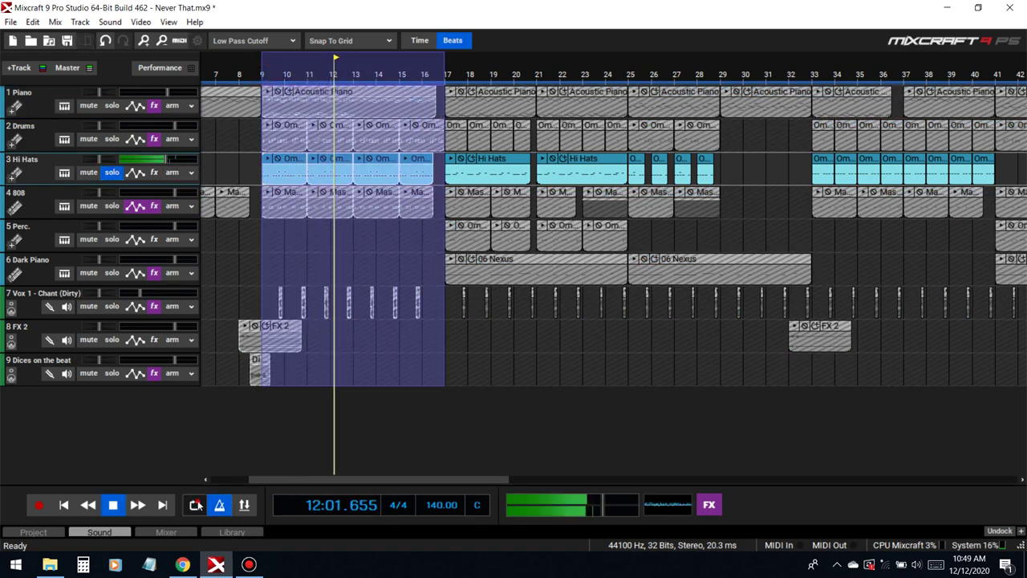
Open the Hi Hats track's Omni Sampler and check the output settings of the Hihat (Soft), MetroBoominHat and ZAY_hihat_open_01 pads
{"action": "left_click", "coordinate": [64, 172]}
{"action": "left_click", "coordinate": [431, 401]}
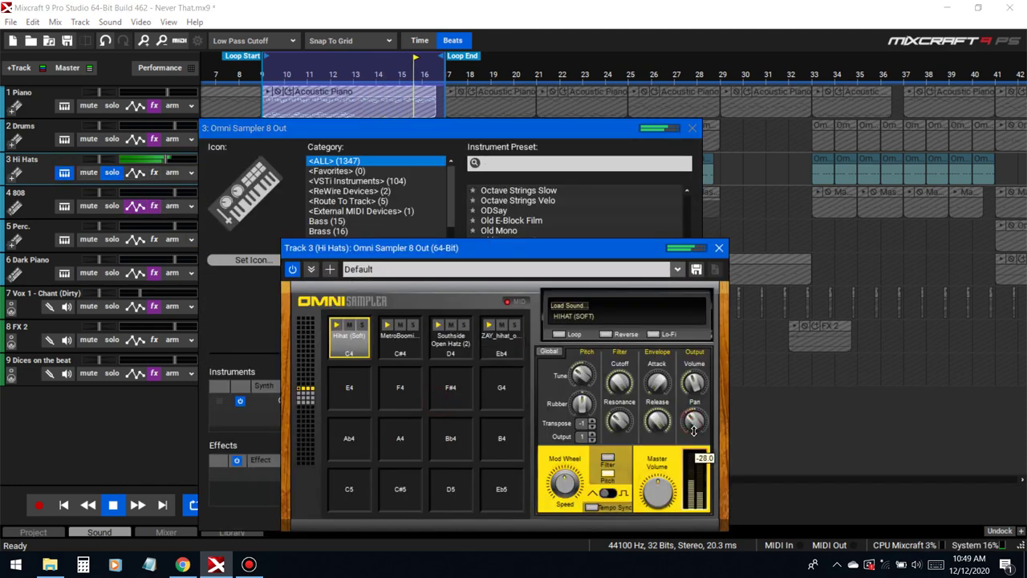
{"action": "left_click", "coordinate": [396, 350]}
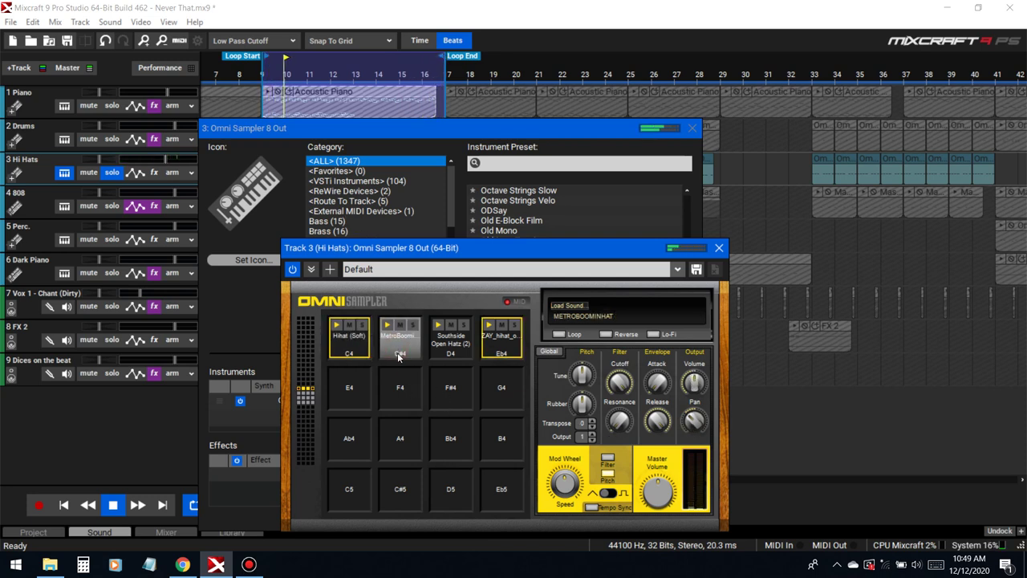
{"action": "left_click", "coordinate": [511, 348]}
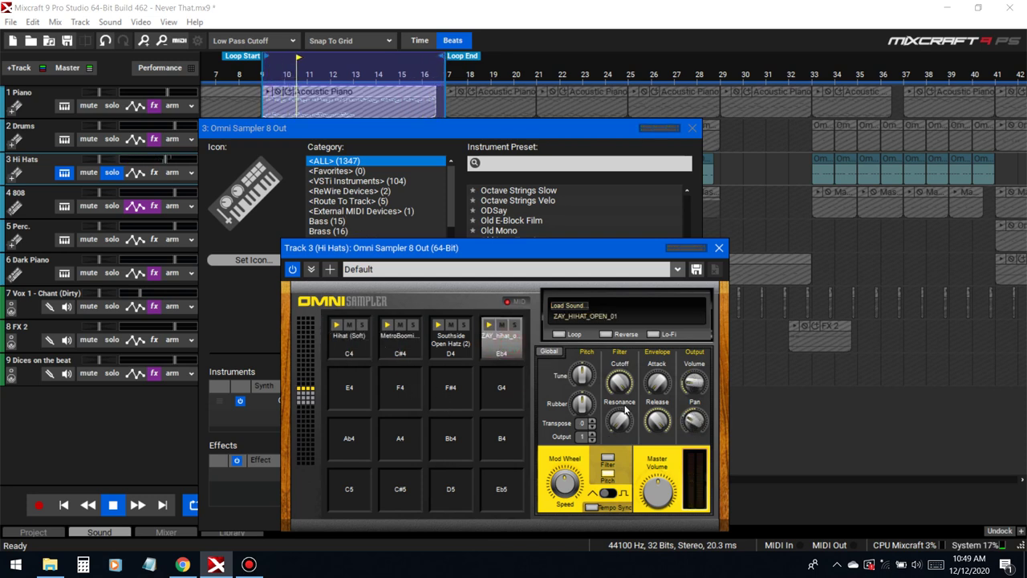
{"action": "left_click", "coordinate": [408, 353]}
{"action": "left_click", "coordinate": [361, 343]}
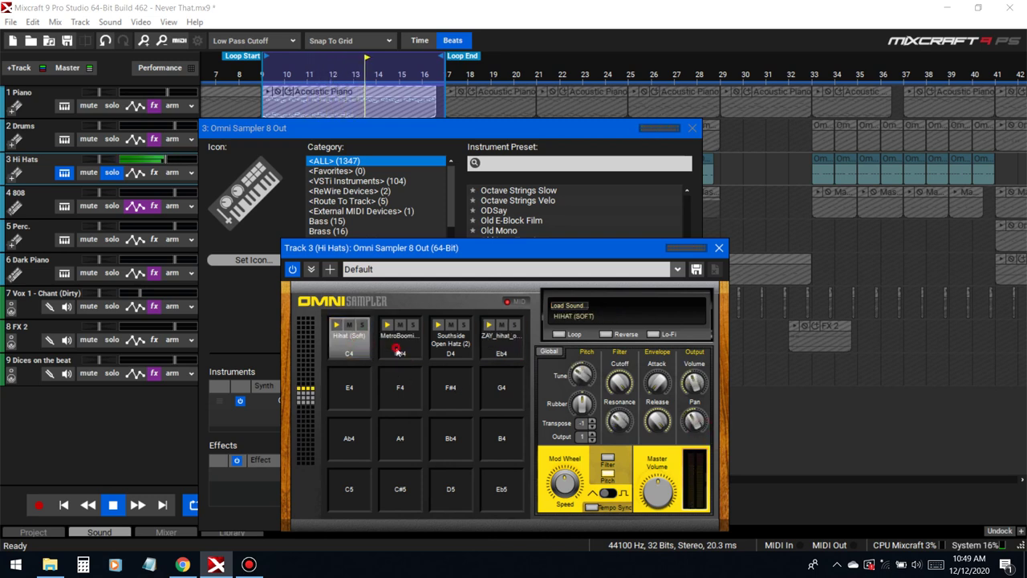
{"action": "left_click", "coordinate": [397, 351]}
{"action": "left_click", "coordinate": [691, 128]}
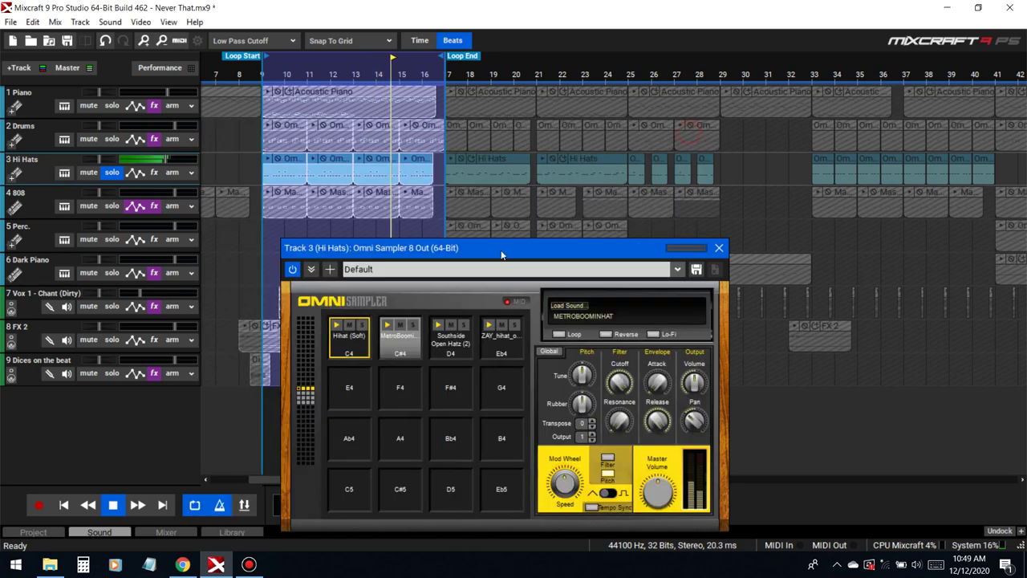
Extend the loop end to bar 25 and compare the settings of the Hihat (Soft) and MetroBoominHat pads
{"action": "left_click_drag", "start_coordinate": [445, 70], "coordinate": [628, 74]}
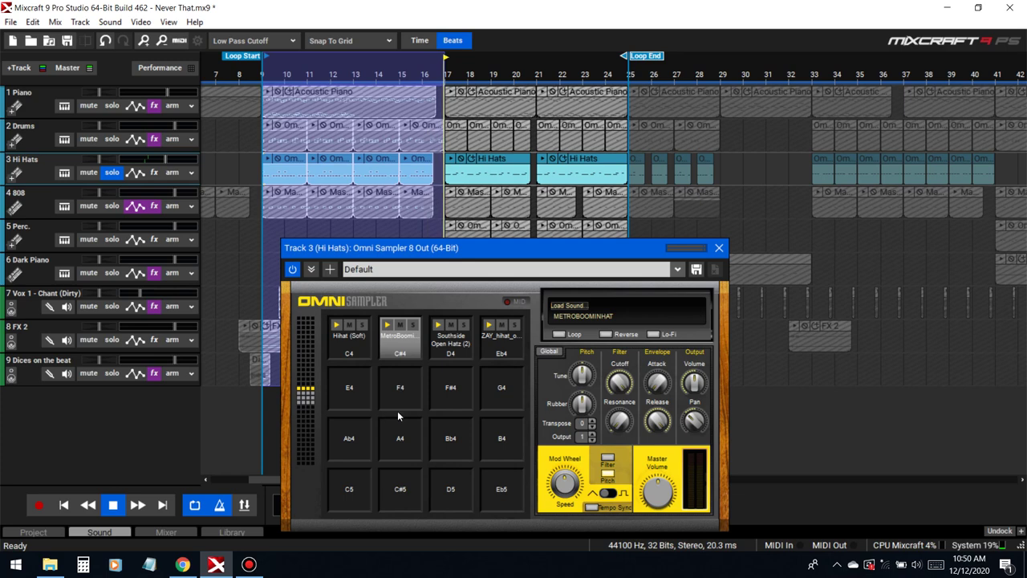
{"action": "left_click", "coordinate": [345, 341]}
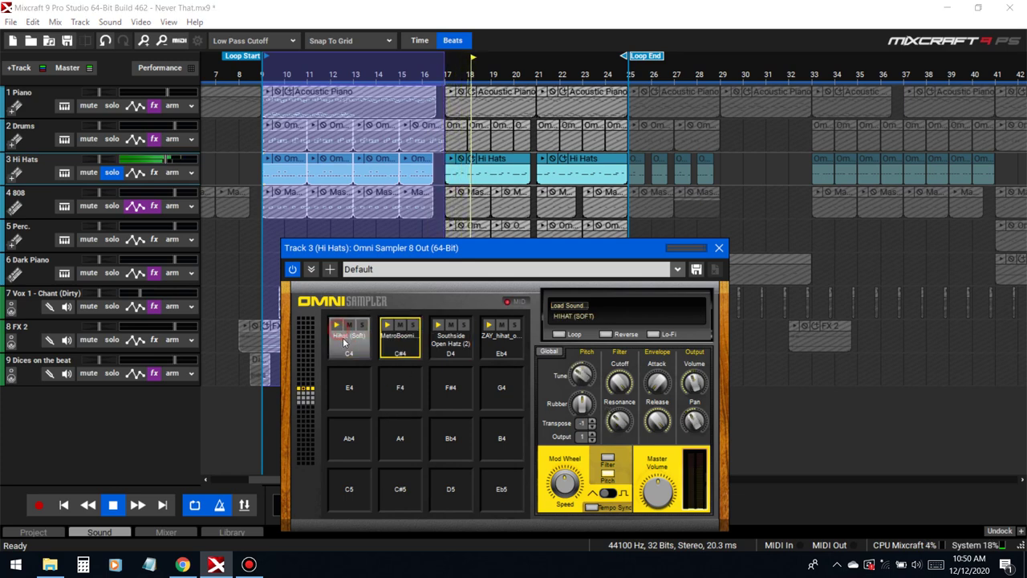
{"action": "left_click", "coordinate": [399, 343]}
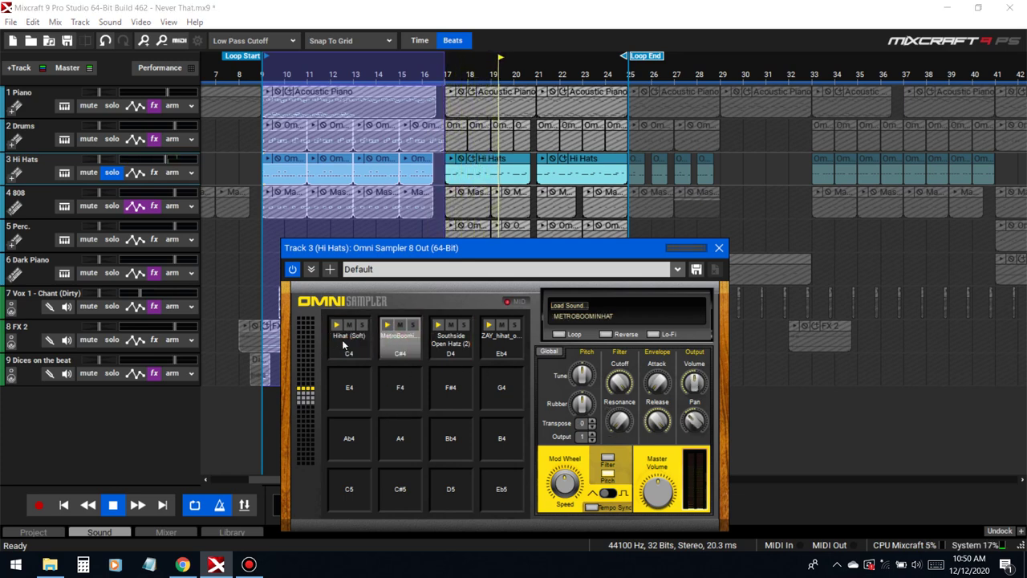
Stop playback and audition the Hihat (Soft), MetroBoominHat, Southside Open Hatz (2) and ZAY_hihat_open_01 pads in the sampler
{"action": "left_click_drag", "start_coordinate": [697, 418], "coordinate": [685, 400]}
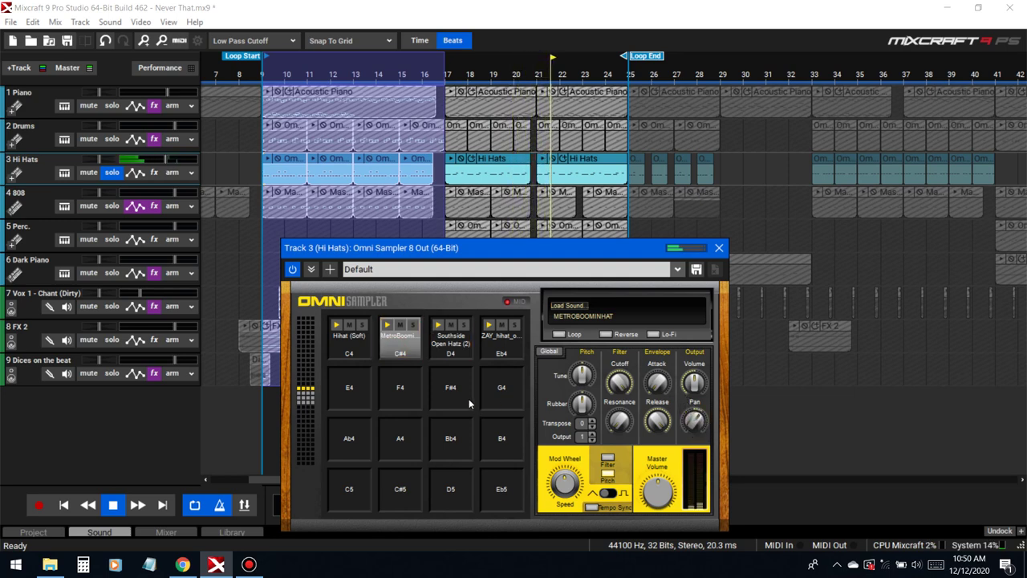
{"action": "key", "text": "space"}
{"action": "left_click", "coordinate": [337, 327]}
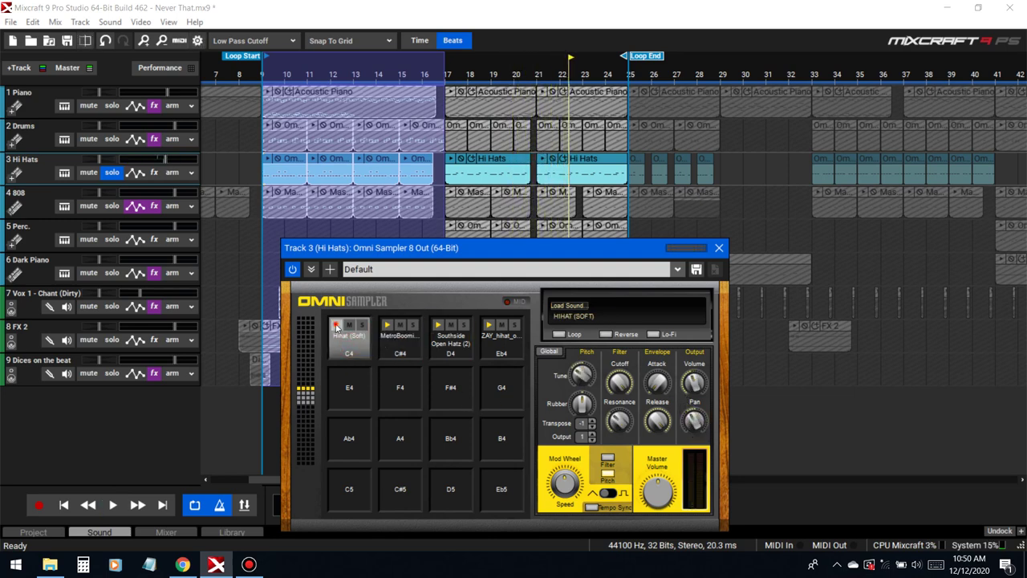
{"action": "left_click", "coordinate": [401, 342]}
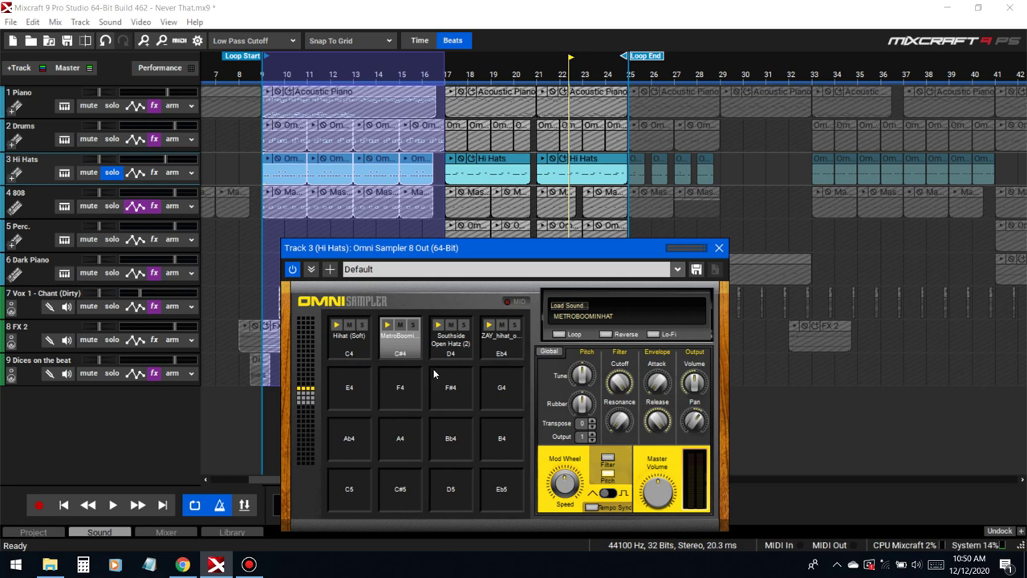
{"action": "left_click", "coordinate": [439, 327]}
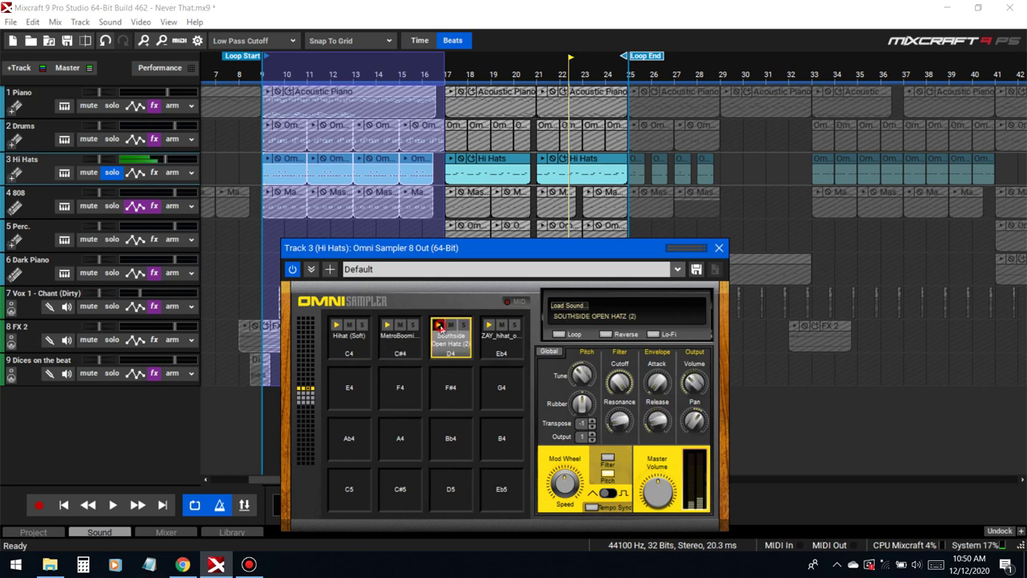
{"action": "left_click", "coordinate": [488, 326]}
{"action": "left_click", "coordinate": [447, 351]}
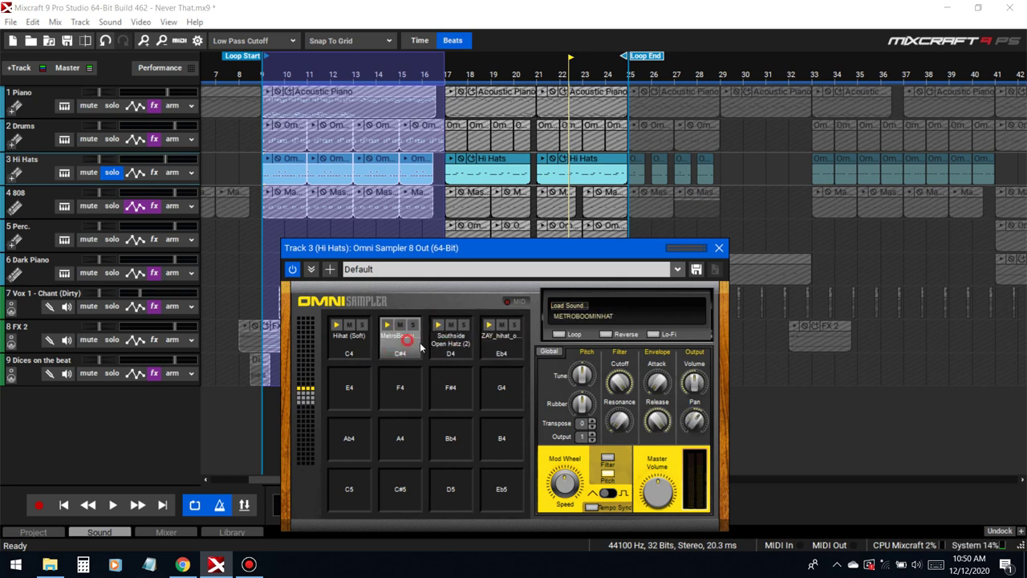
{"action": "left_click", "coordinate": [497, 355]}
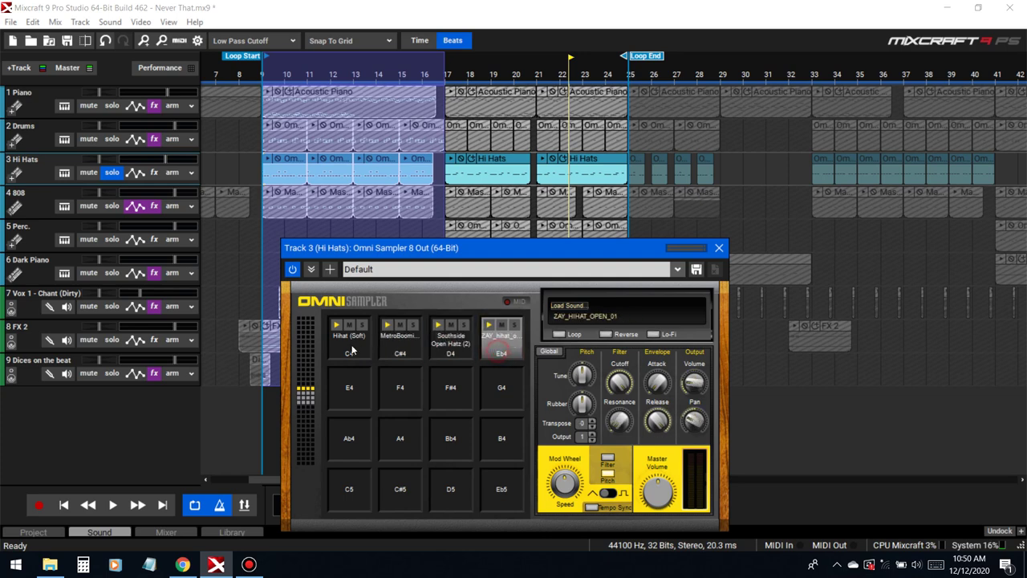
{"action": "left_click", "coordinate": [354, 348]}
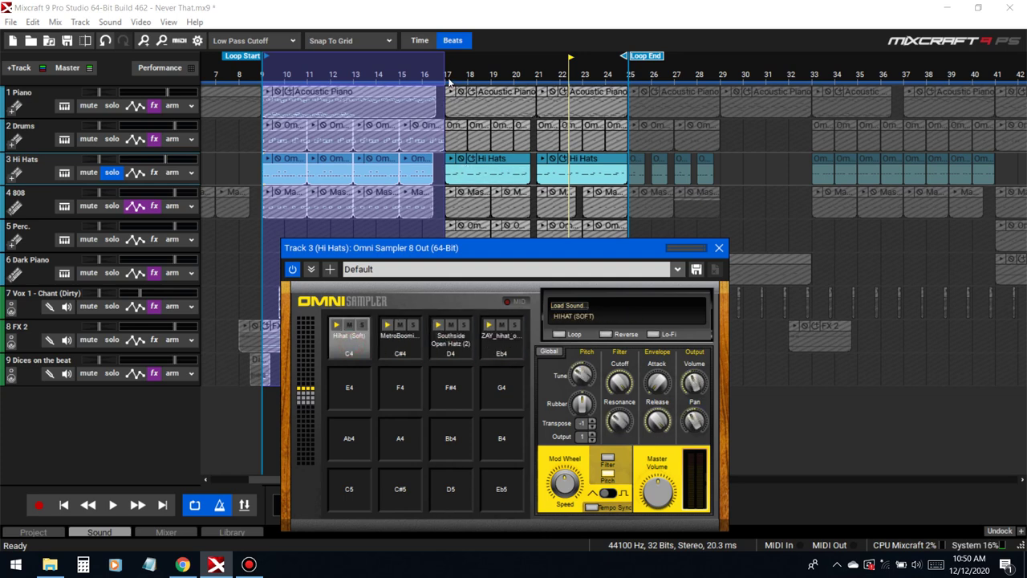
Play from bar 17 and route the hat pads to separate outputs, with ZAY_hihat_open_01 on output 4
{"action": "left_click", "coordinate": [447, 75]}
{"action": "key", "text": "space"}
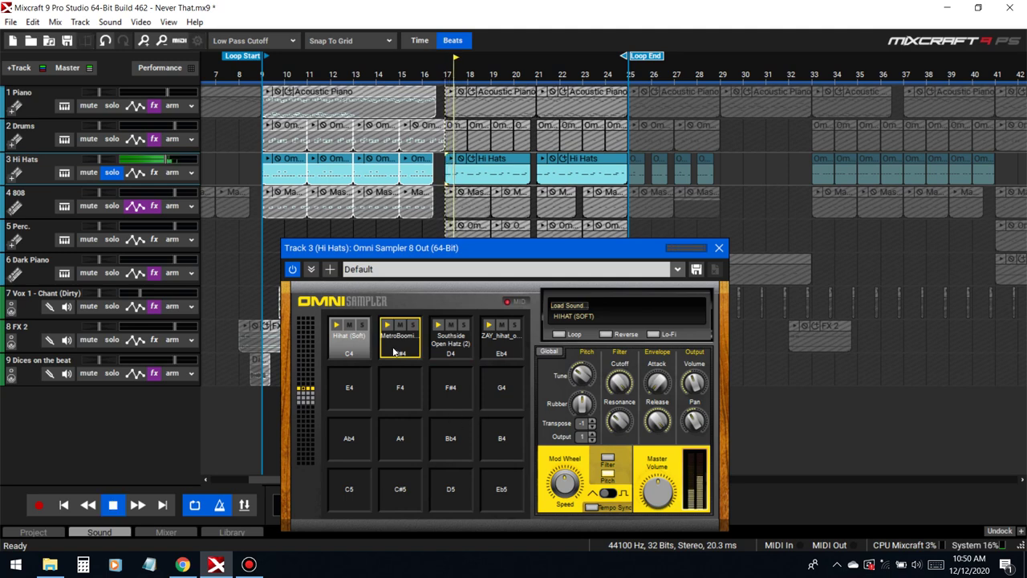
{"action": "left_click", "coordinate": [388, 353]}
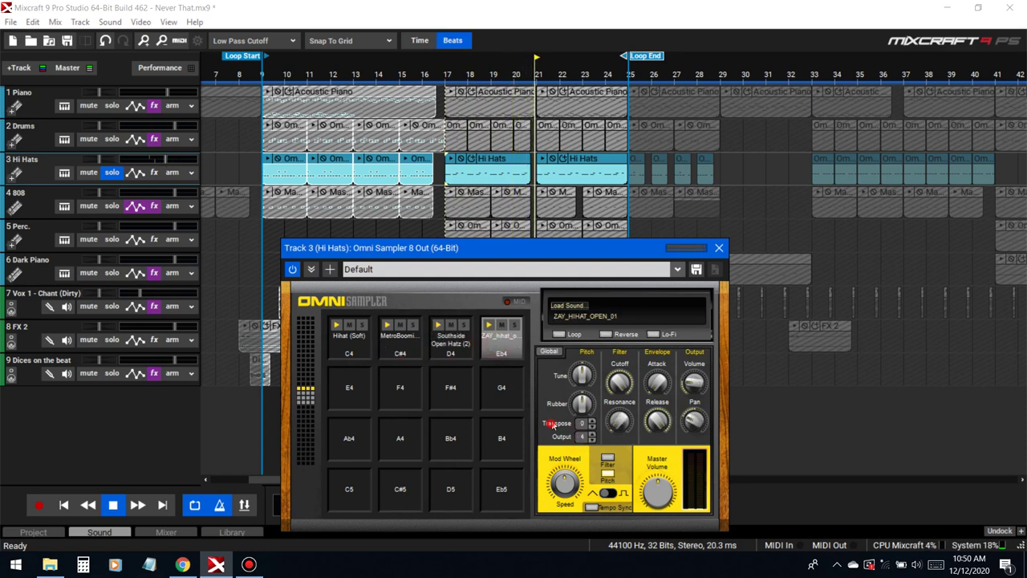
Close the sampler, expand the Hi Hats track's output tracks and keep only Omni Out 1 to 4
{"action": "left_click", "coordinate": [127, 151]}
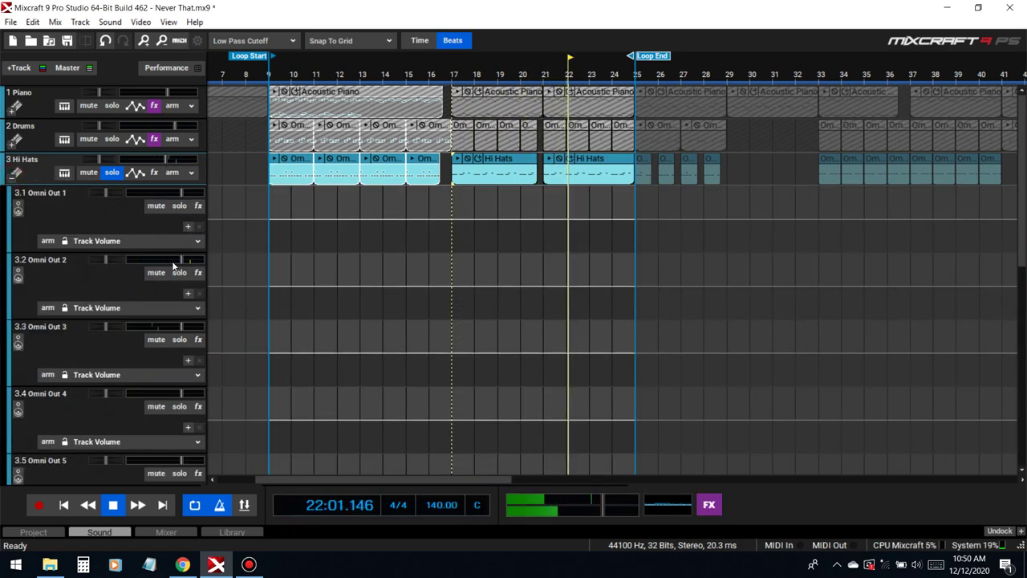
{"action": "scroll", "coordinate": [110, 220], "scroll_direction": "down", "scroll_amount": 5}
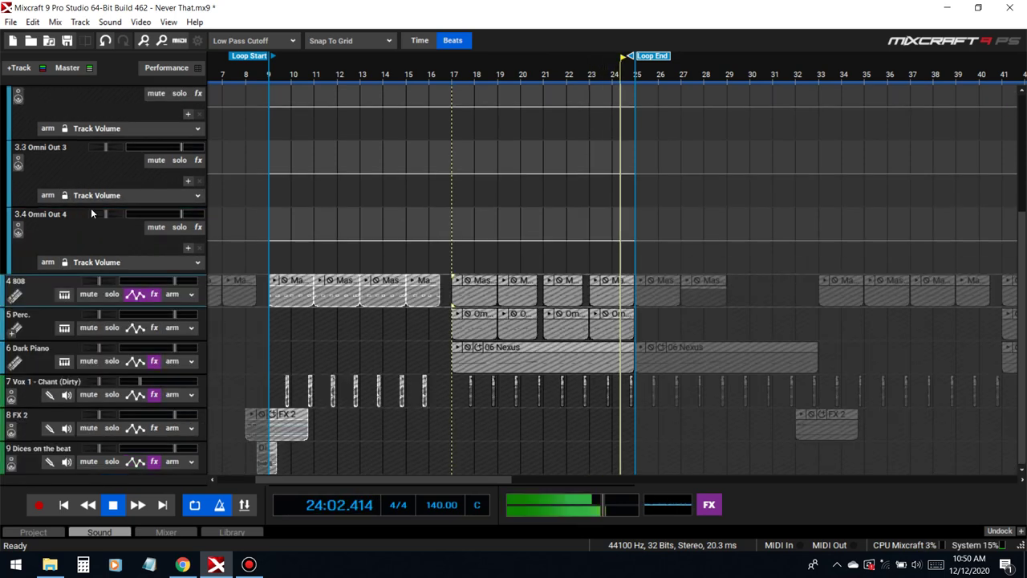
{"action": "scroll", "coordinate": [120, 241], "scroll_direction": "up", "scroll_amount": 3}
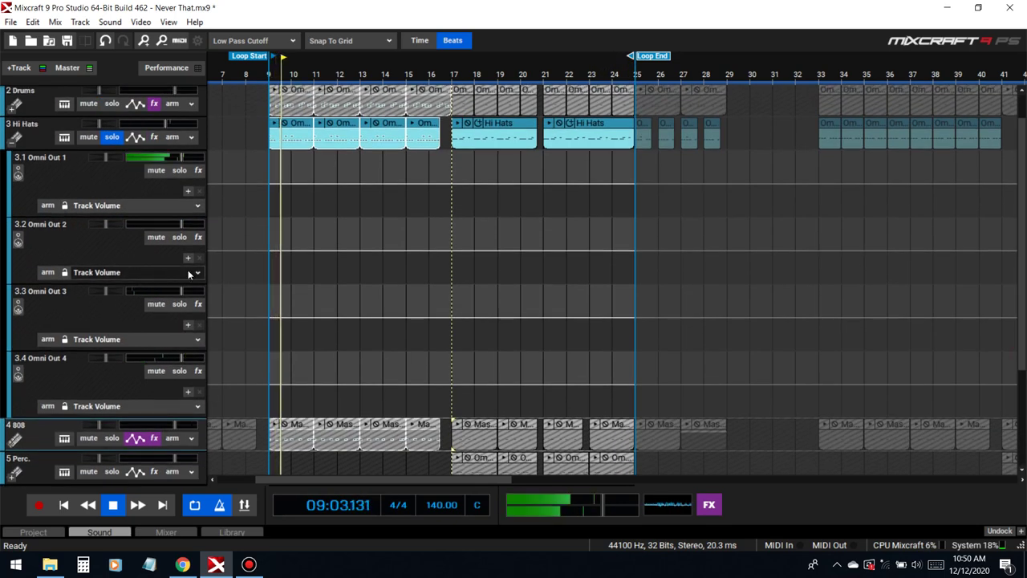
Rename the first two Hi Hats output tracks as Hat 1 and O Hat 1
{"action": "double_click", "coordinate": [49, 157]}
{"action": "type", "text": "H"}
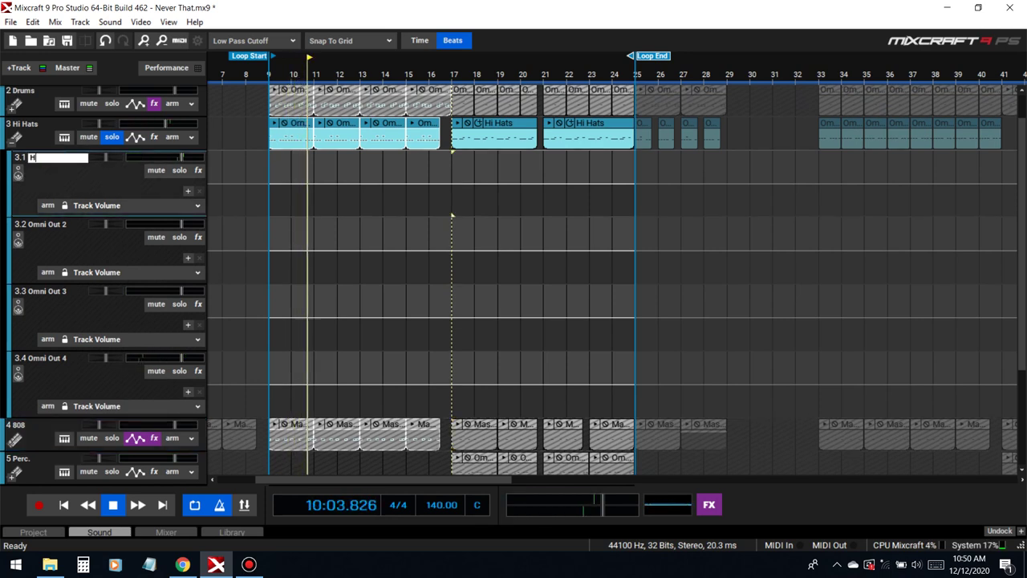
{"action": "type", "text": "at 1"}
{"action": "key", "text": "Return"}
{"action": "double_click", "coordinate": [37, 225]}
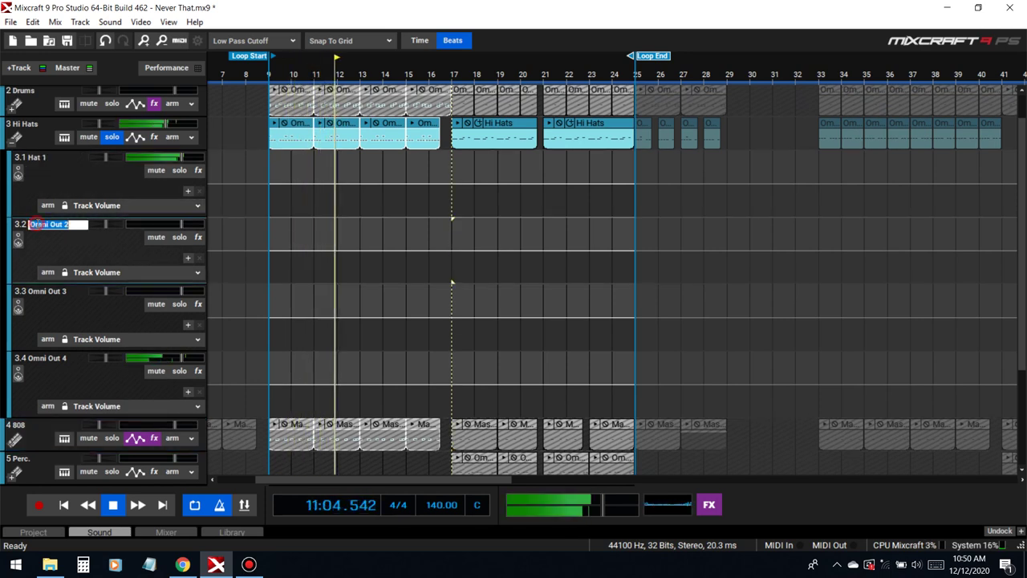
{"action": "key", "text": "BackSpace"}
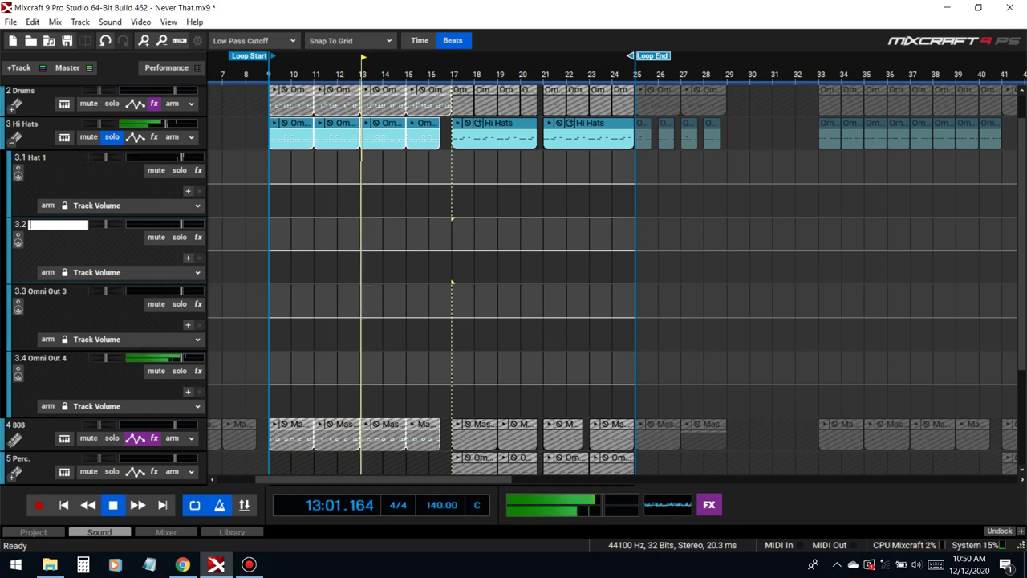
{"action": "type", "text": "O Hat 1"}
{"action": "key", "text": "Return"}
Rename the third and fourth Hi Hats output tracks as Hat 2 and O Hat 2
{"action": "double_click", "coordinate": [41, 292]}
{"action": "type", "text": "Hat 2"}
{"action": "left_click", "coordinate": [52, 358]}
{"action": "left_click", "coordinate": [52, 358]}
{"action": "type", "text": "O Hat 2"}
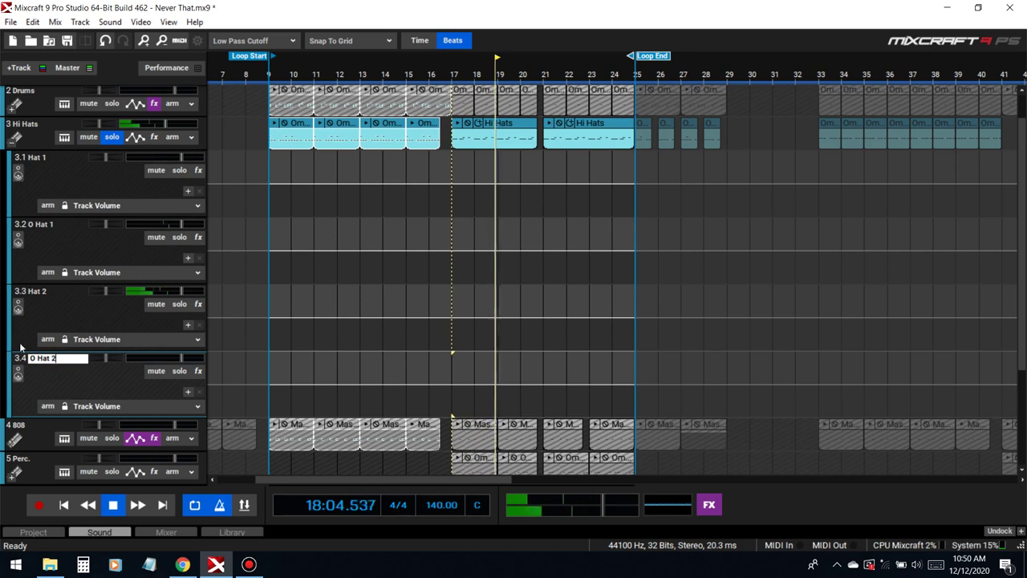
{"action": "left_click", "coordinate": [55, 384]}
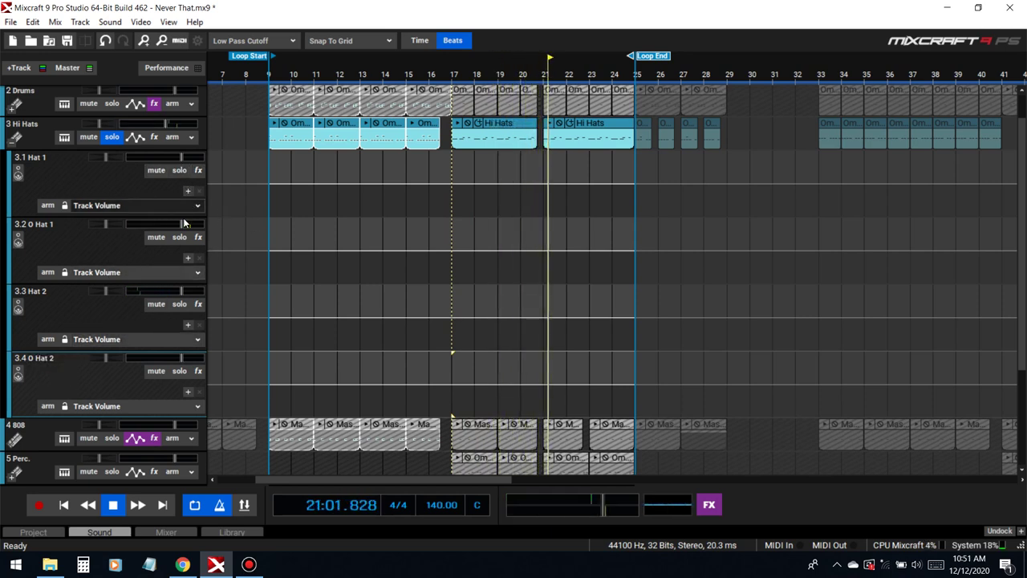
Shorten the loop to bars 9 to 13 and add a TR5 EQ-PG effect to the Hat 1 output track
{"action": "left_click", "coordinate": [267, 75]}
{"action": "left_click_drag", "start_coordinate": [651, 58], "coordinate": [363, 71]}
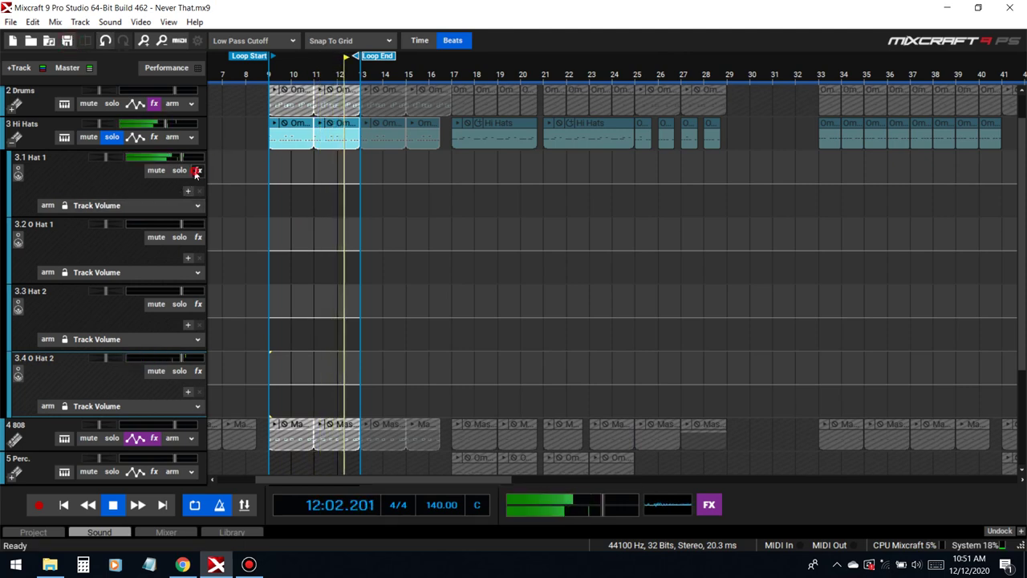
{"action": "left_click", "coordinate": [197, 171]}
{"action": "mouse_move", "coordinate": [329, 225]}
{"action": "left_click", "coordinate": [441, 235]}
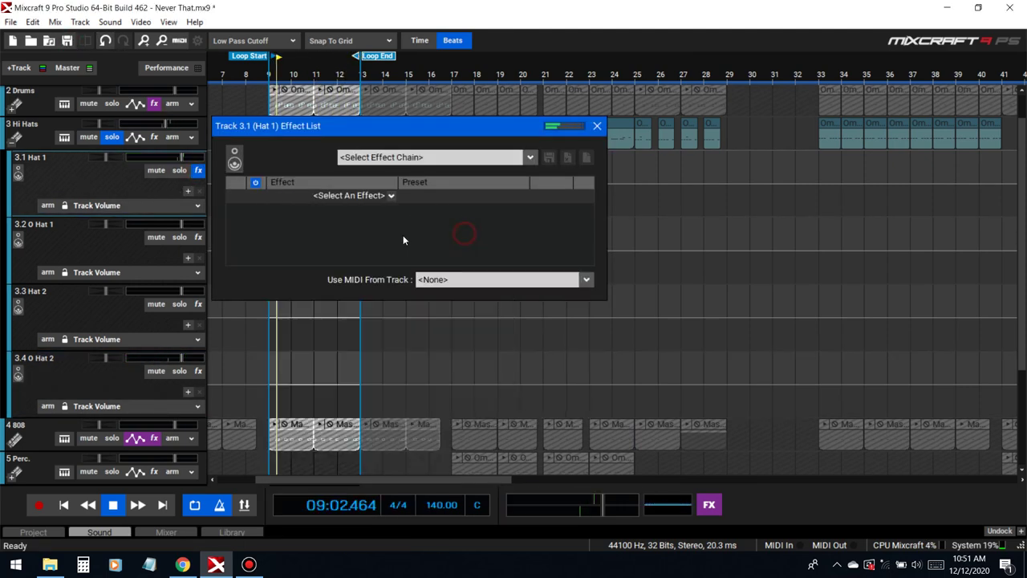
Set Hat 1's equalizer to 2.2 at 16K, 1.1 at 8K and -1.3 at 2K, and close the effect list
{"action": "left_click_drag", "start_coordinate": [642, 210], "coordinate": [679, 201]}
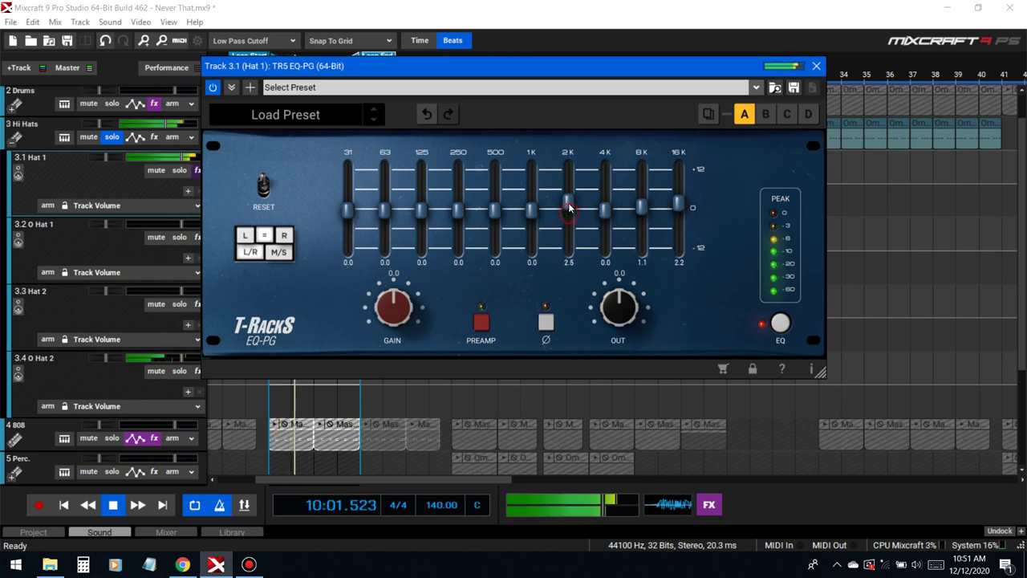
{"action": "left_click_drag", "start_coordinate": [569, 203], "coordinate": [574, 218]}
{"action": "left_click_drag", "start_coordinate": [481, 71], "coordinate": [570, 155]}
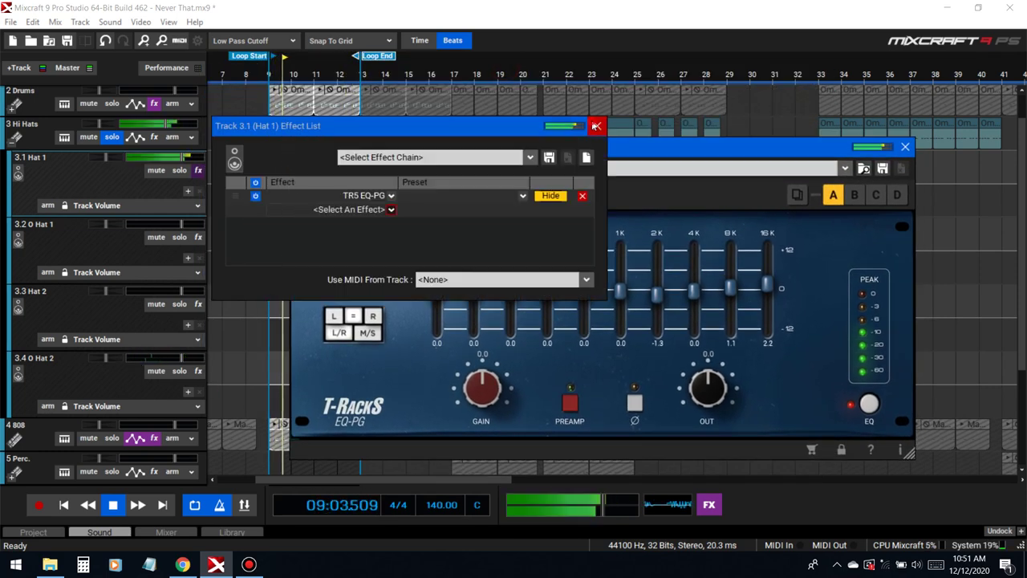
Solo the Piano alongside the Hi Hats and set Hat 1's equalizer to -1.5 at 250, -2.0 at 500 and 0.5 at 4K
{"action": "scroll", "coordinate": [120, 108], "scroll_direction": "up", "scroll_amount": 2}
{"action": "left_click", "coordinate": [117, 106]}
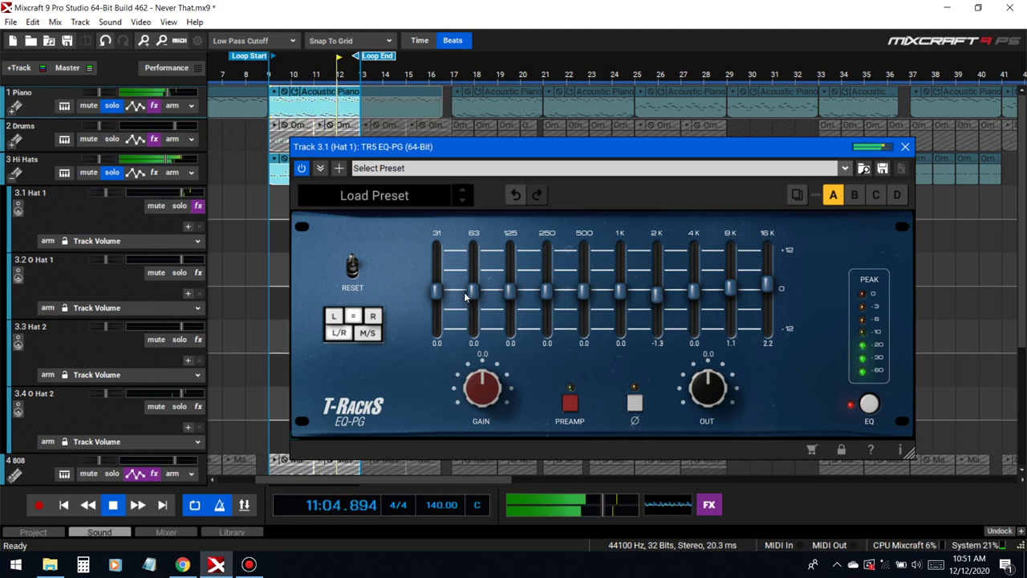
{"action": "left_click_drag", "start_coordinate": [546, 297], "coordinate": [548, 294]}
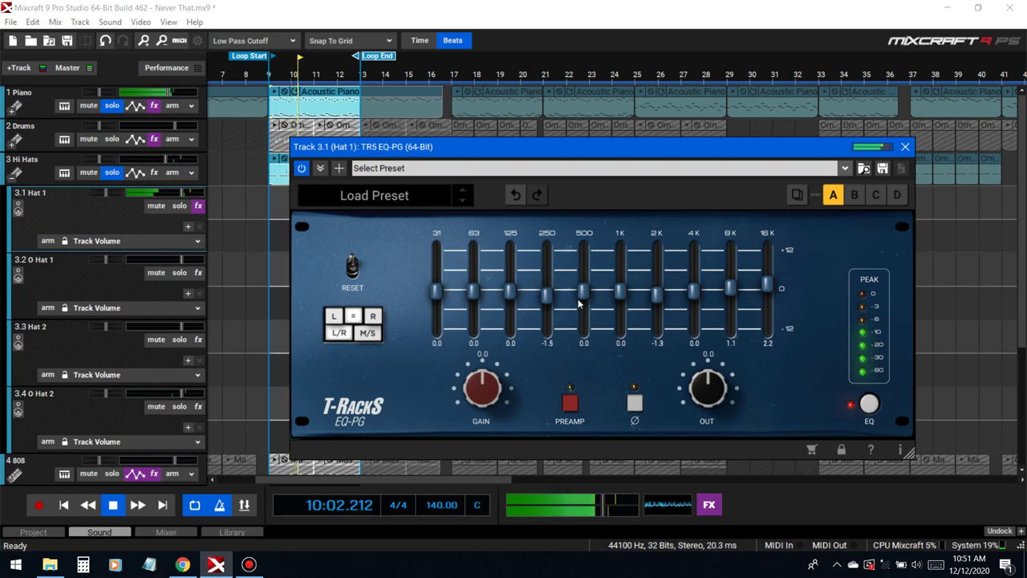
{"action": "left_click_drag", "start_coordinate": [590, 287], "coordinate": [590, 303]}
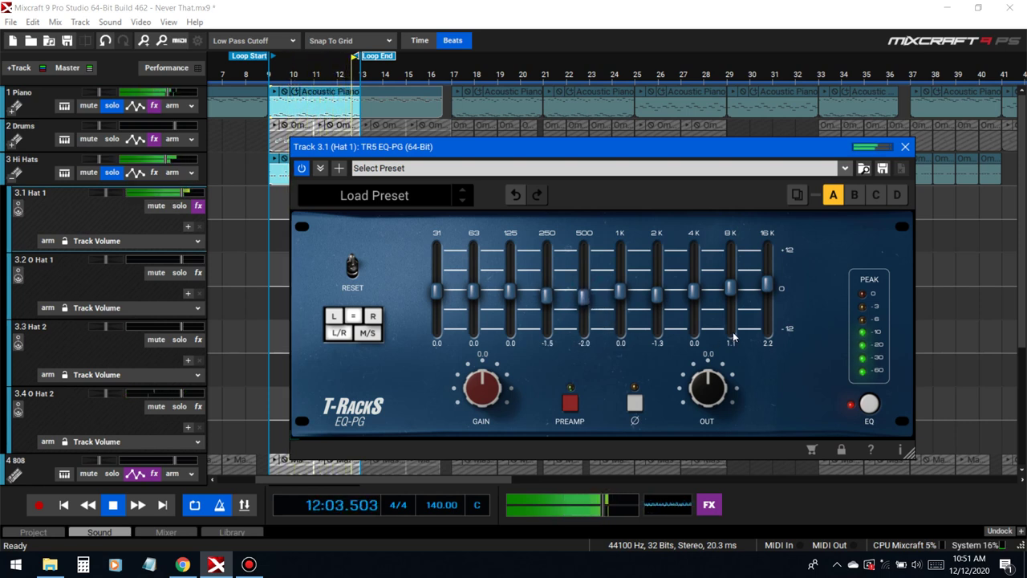
{"action": "left_click_drag", "start_coordinate": [765, 289], "coordinate": [768, 280]}
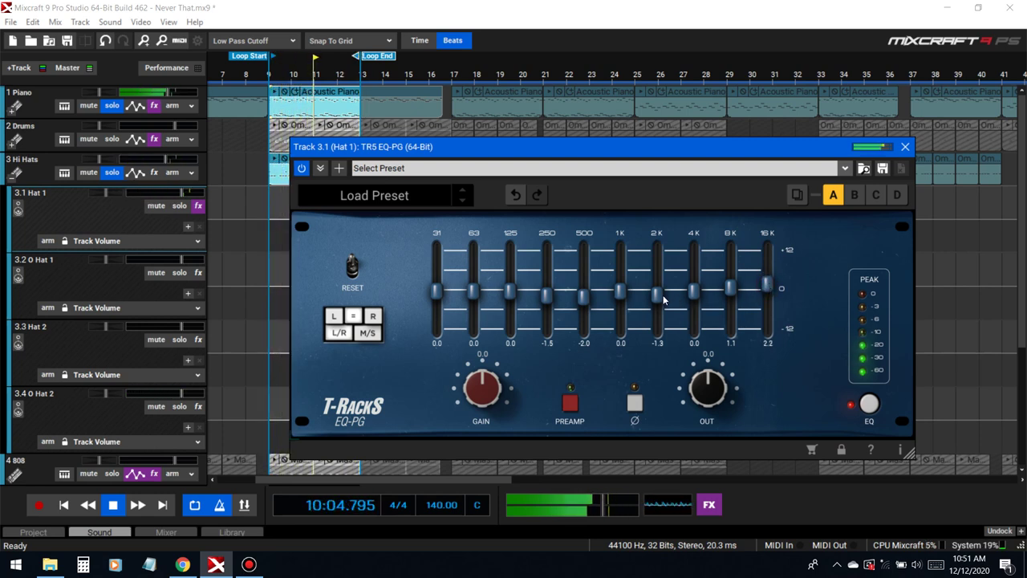
{"action": "mouse_move", "coordinate": [697, 295]}
{"action": "left_mouse_down"}
{"action": "mouse_move", "coordinate": [698, 285]}
{"action": "mouse_move", "coordinate": [703, 291]}
{"action": "left_mouse_up"}
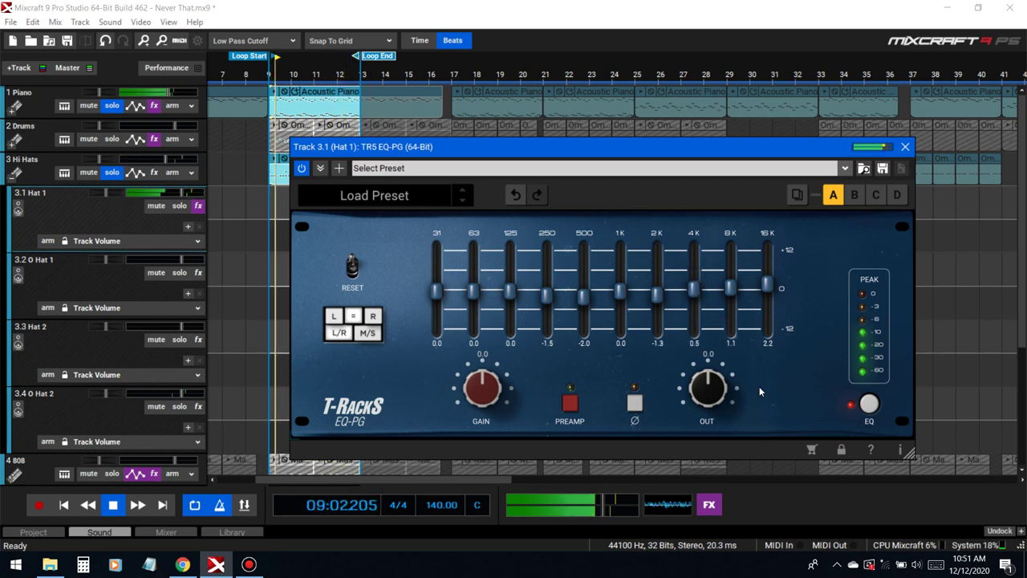
Set the Hat 1 equalizer's output level to -0.9 while comparing against the bypassed sound, close it and stop playback
{"action": "left_click", "coordinate": [871, 405]}
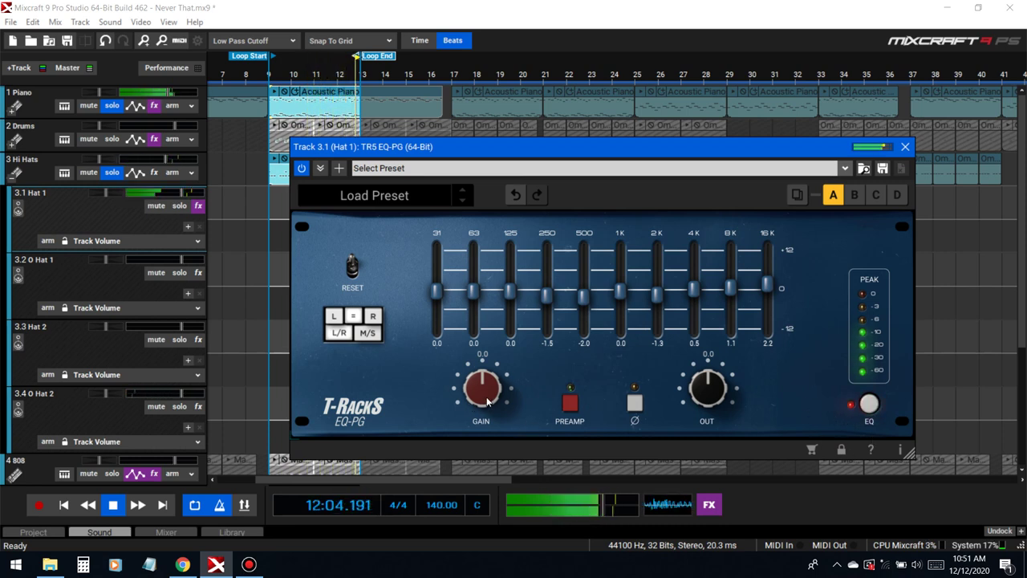
{"action": "left_click_drag", "start_coordinate": [706, 390], "coordinate": [710, 401]}
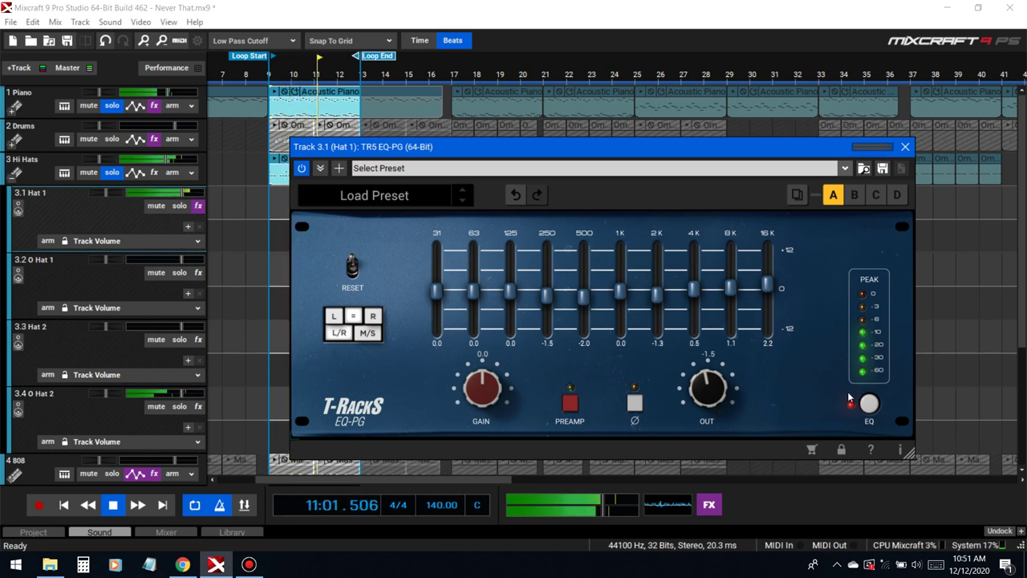
{"action": "left_click_drag", "start_coordinate": [707, 385], "coordinate": [708, 388]}
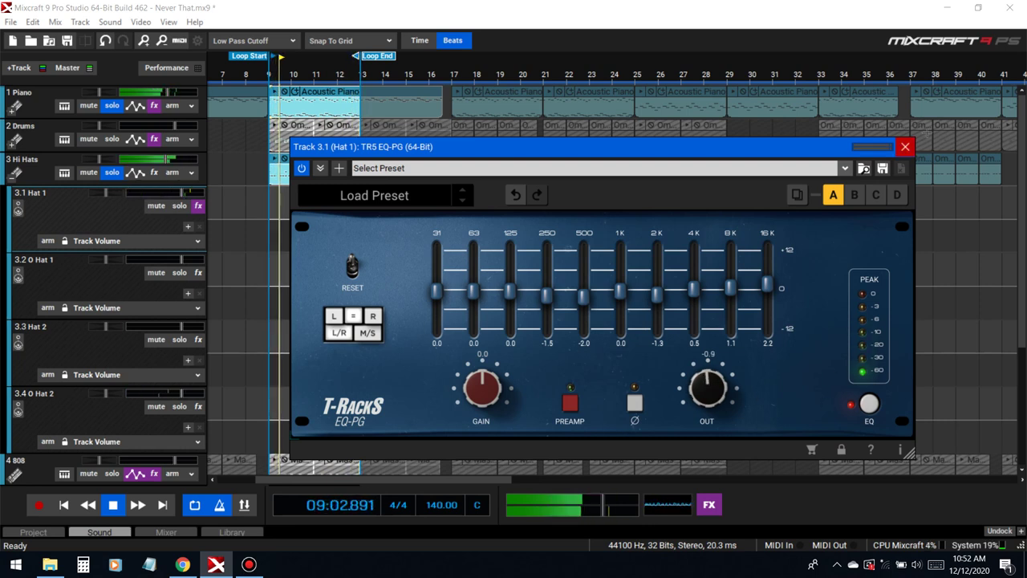
{"action": "left_click", "coordinate": [302, 168]}
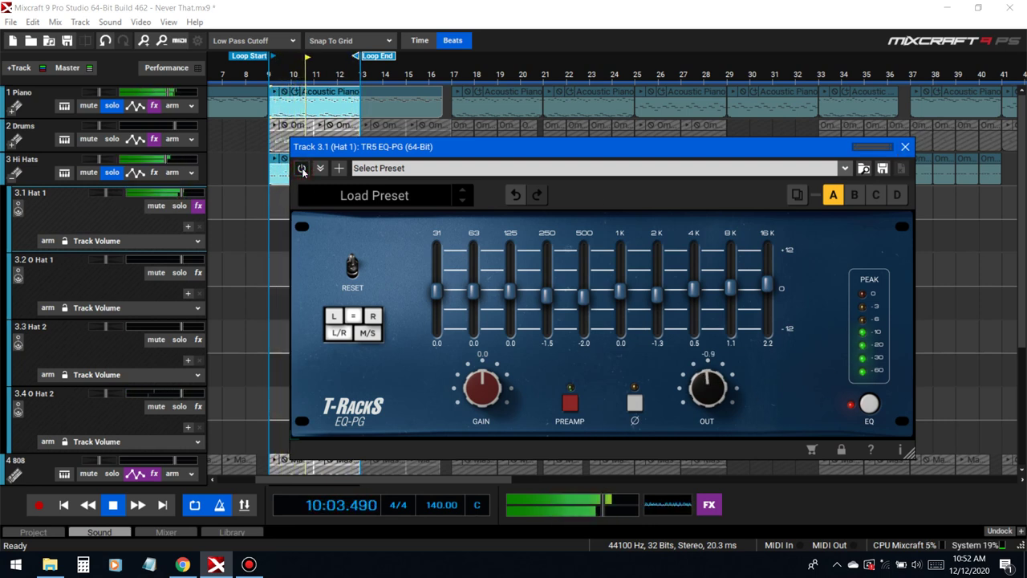
{"action": "left_click", "coordinate": [905, 148]}
{"action": "key", "text": "space"}
Add a TR5 EQ-PG effect to the O Hat 1 output track and play the loop with Piano and Hi Hats soloed
{"action": "left_click", "coordinate": [178, 273]}
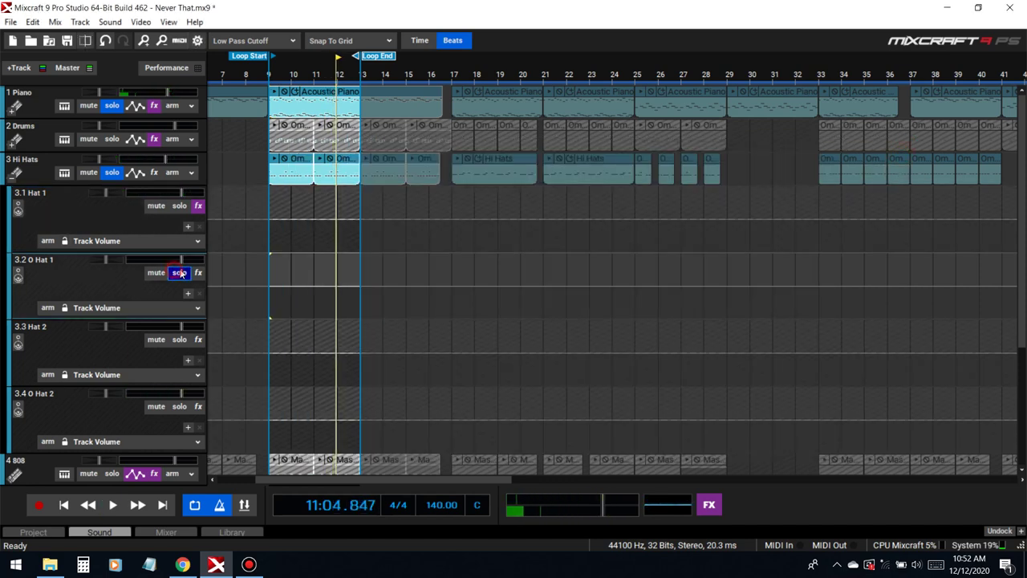
{"action": "left_click", "coordinate": [178, 273]}
{"action": "left_click", "coordinate": [199, 273]}
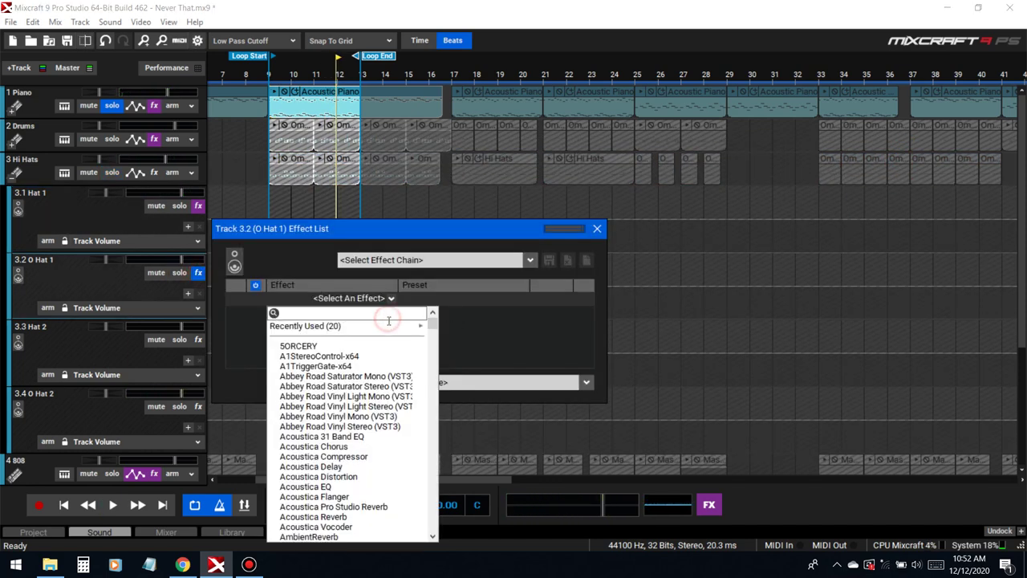
{"action": "mouse_move", "coordinate": [388, 325]}
{"action": "left_click", "coordinate": [491, 331]}
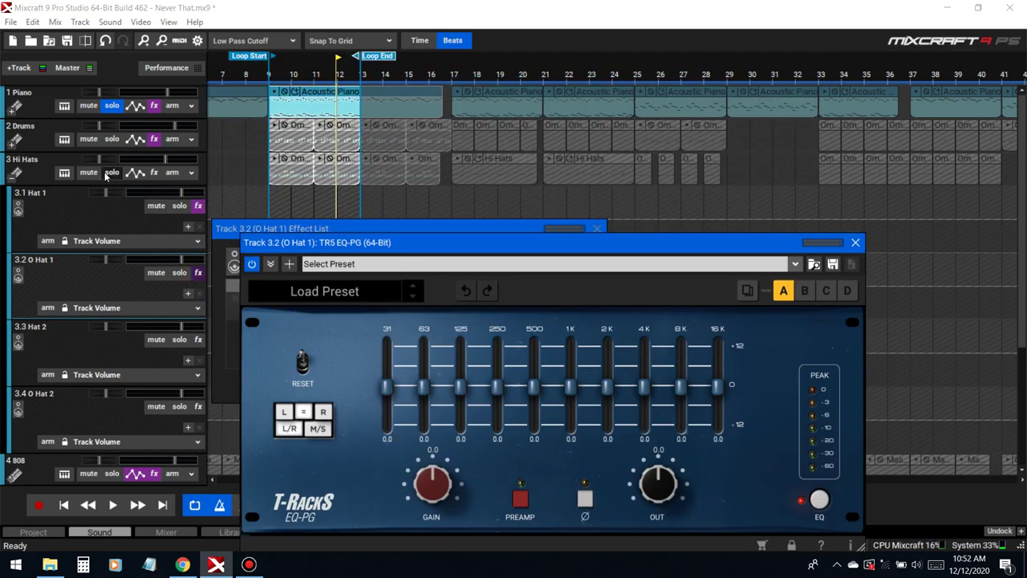
{"action": "left_click", "coordinate": [110, 173]}
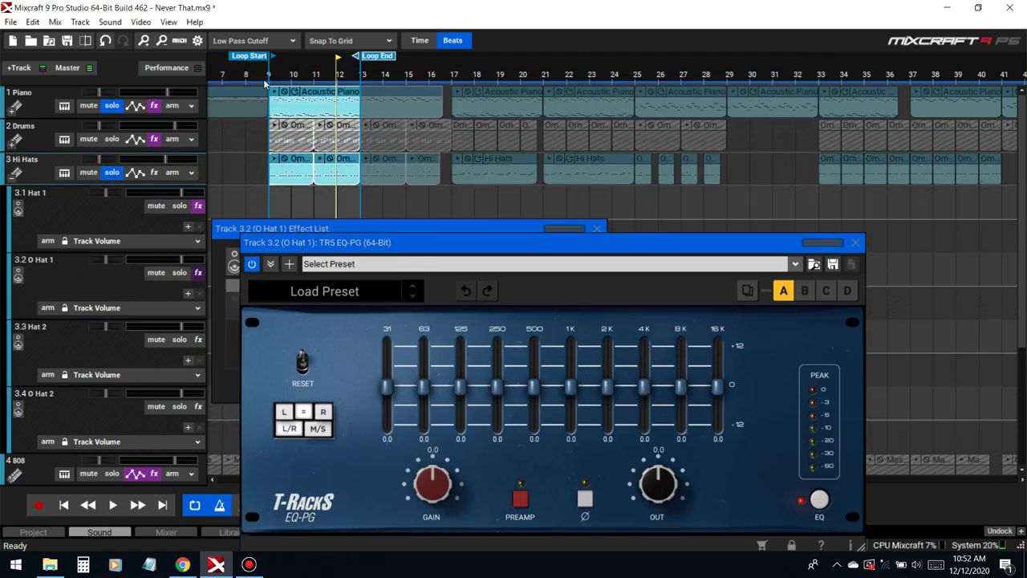
{"action": "key", "text": "space"}
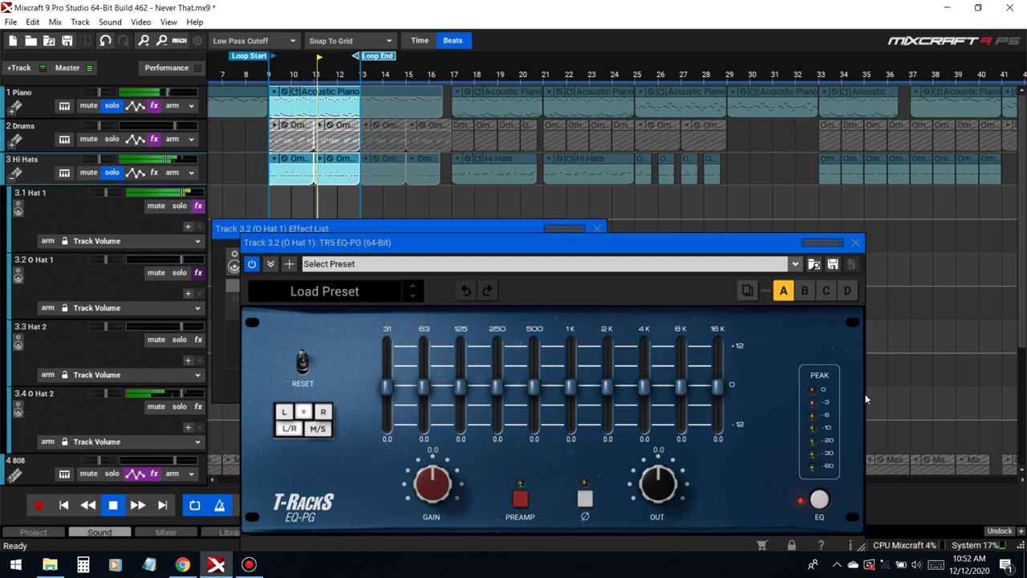
Unsolo the Piano, remove the TR5 EQ-PG effect from the O Hat 1 output and close its effect list
{"action": "left_click", "coordinate": [112, 106]}
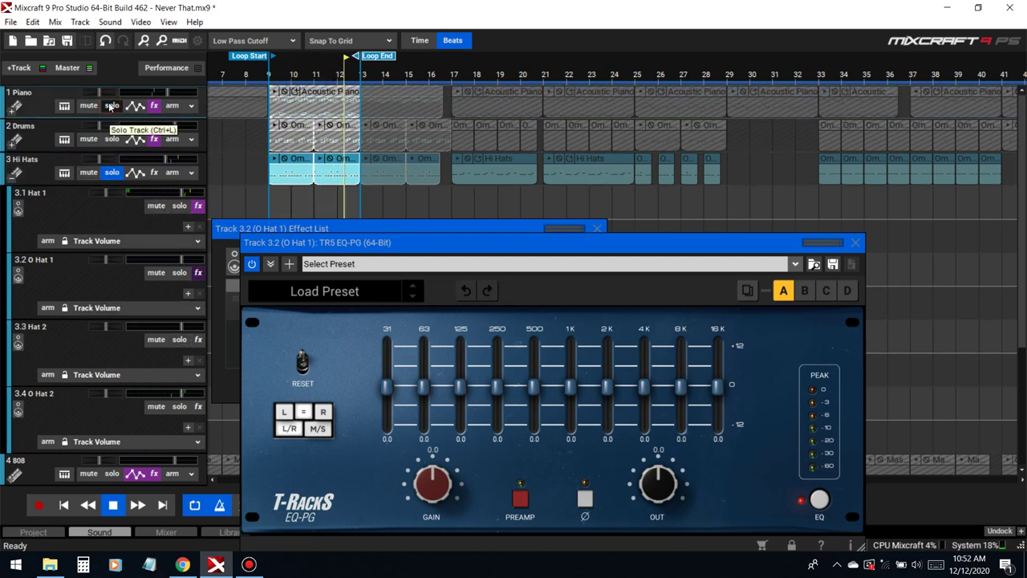
{"action": "left_click_drag", "start_coordinate": [686, 386], "coordinate": [725, 388]}
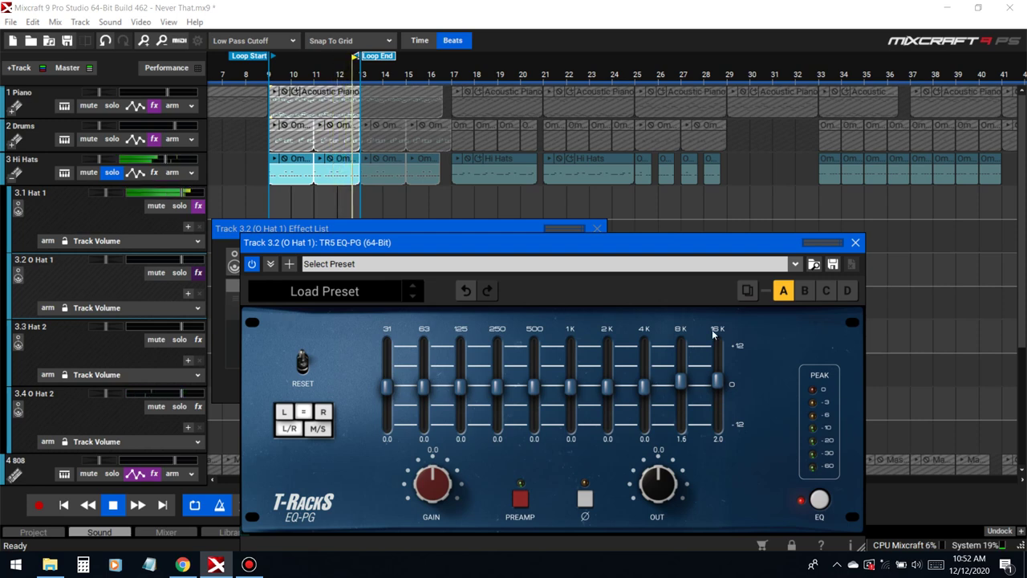
{"action": "left_click", "coordinate": [856, 243]}
{"action": "left_click", "coordinate": [581, 298]}
{"action": "left_click", "coordinate": [597, 230]}
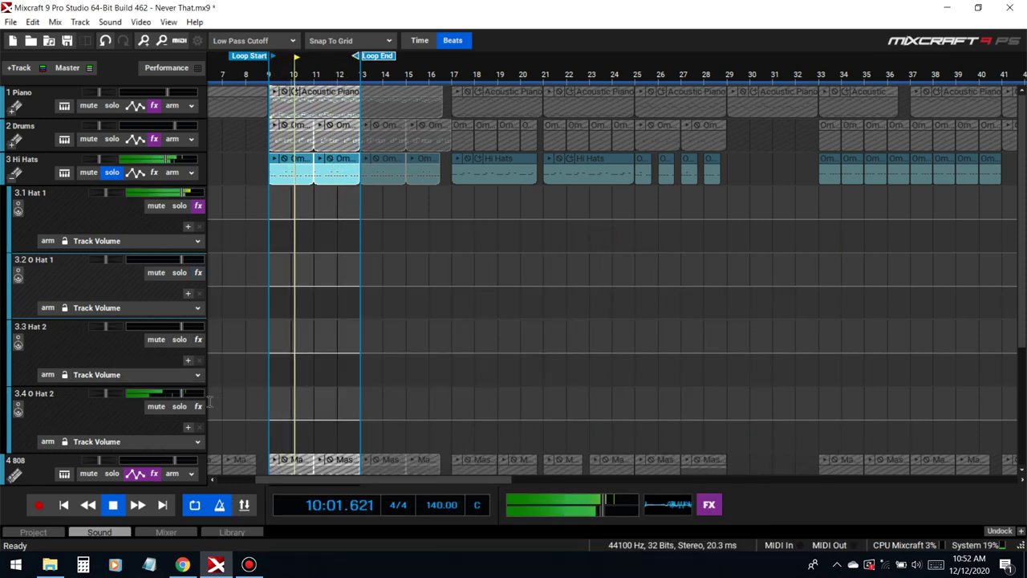
Add a TR5 EQ-PG effect to the O Hat 2 output track
{"action": "left_click", "coordinate": [198, 406]}
{"action": "left_click", "coordinate": [353, 434]}
{"action": "left_click", "coordinate": [358, 437]}
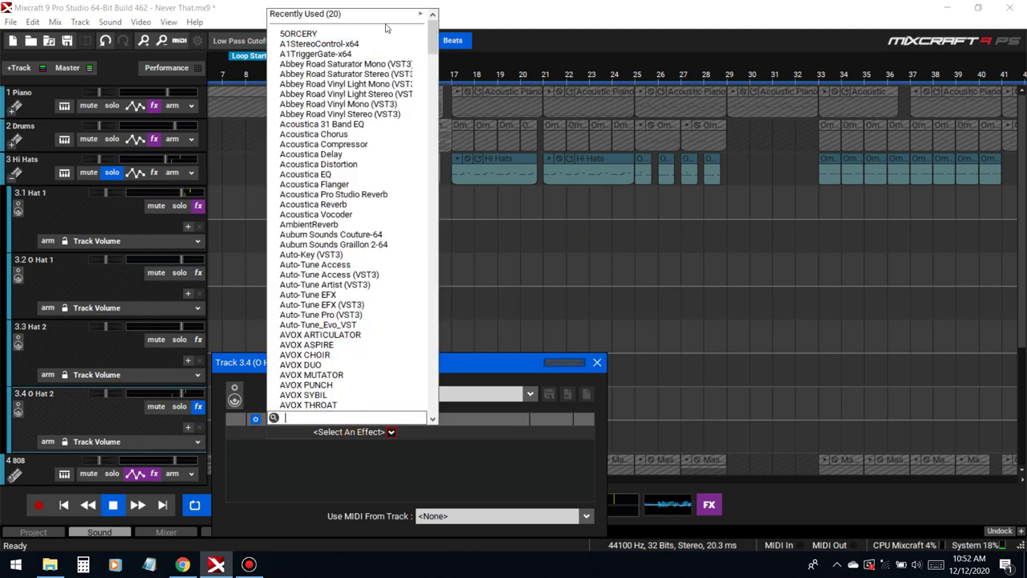
{"action": "mouse_move", "coordinate": [433, 14]}
{"action": "left_click", "coordinate": [474, 24]}
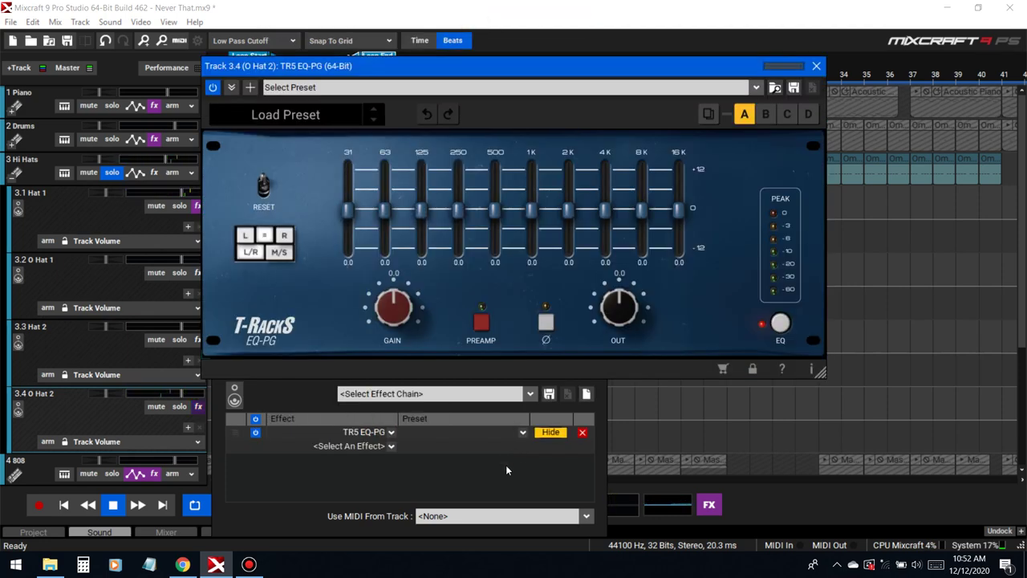
Set O Hat 2's equalizer to 0.4 at 8K, 0.7 at 16K, 2.0 at 500, 1.6 at 1K and -1.6 at 2K, comparing with the EQ off
{"action": "left_click_drag", "start_coordinate": [642, 211], "coordinate": [646, 209]}
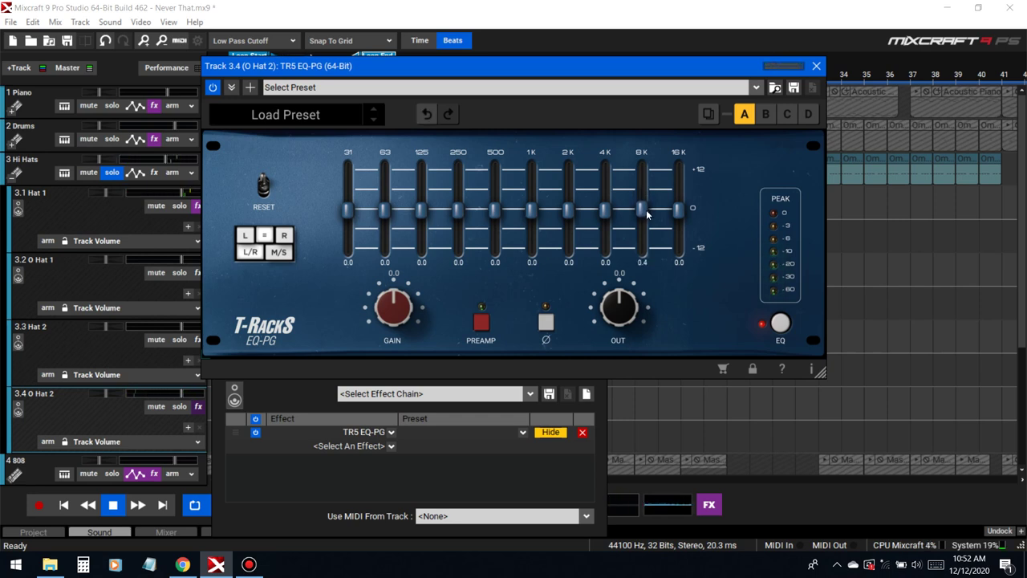
{"action": "left_click_drag", "start_coordinate": [678, 211], "coordinate": [678, 207]}
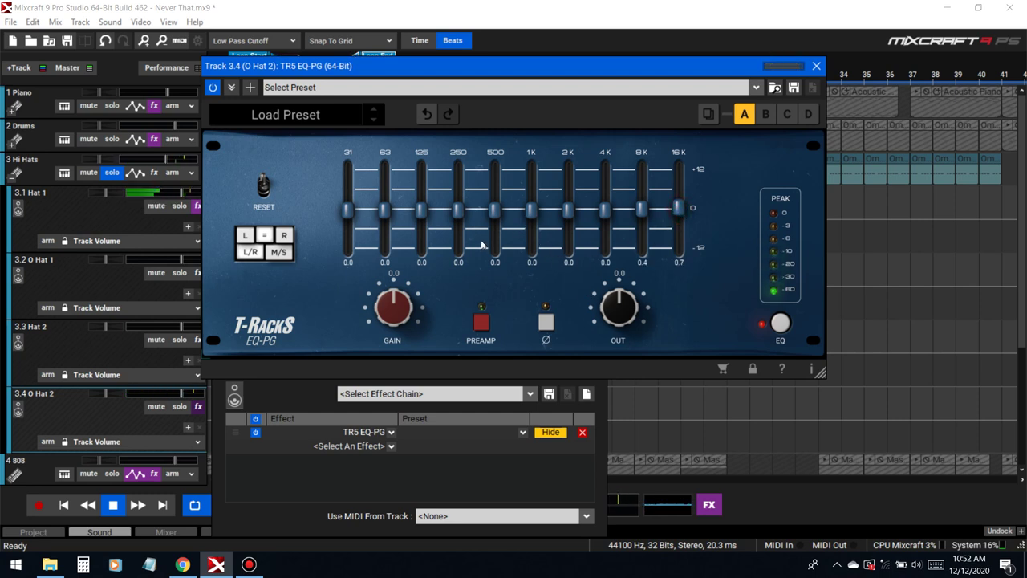
{"action": "left_click_drag", "start_coordinate": [535, 214], "coordinate": [569, 200]}
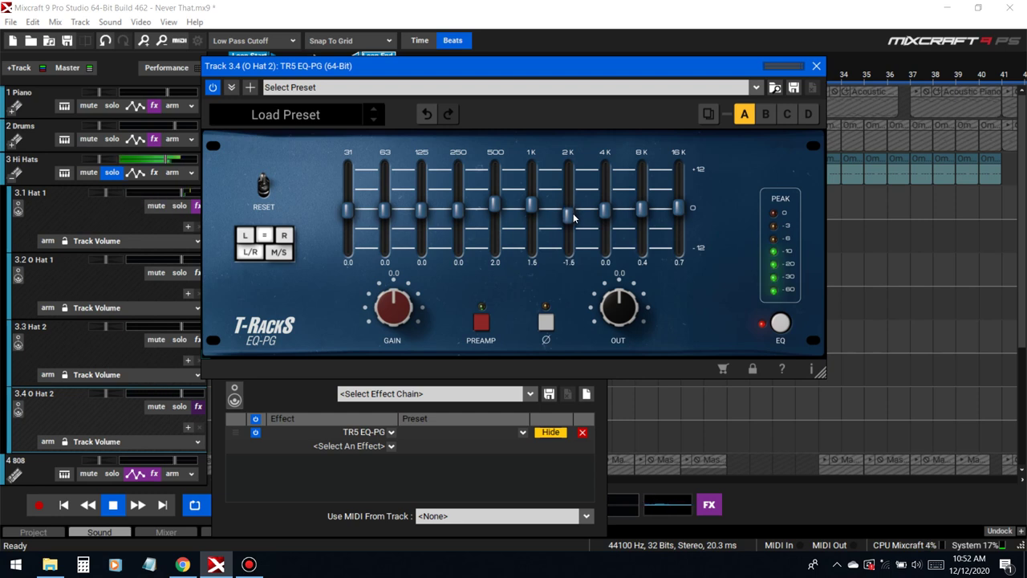
{"action": "left_click", "coordinate": [786, 324]}
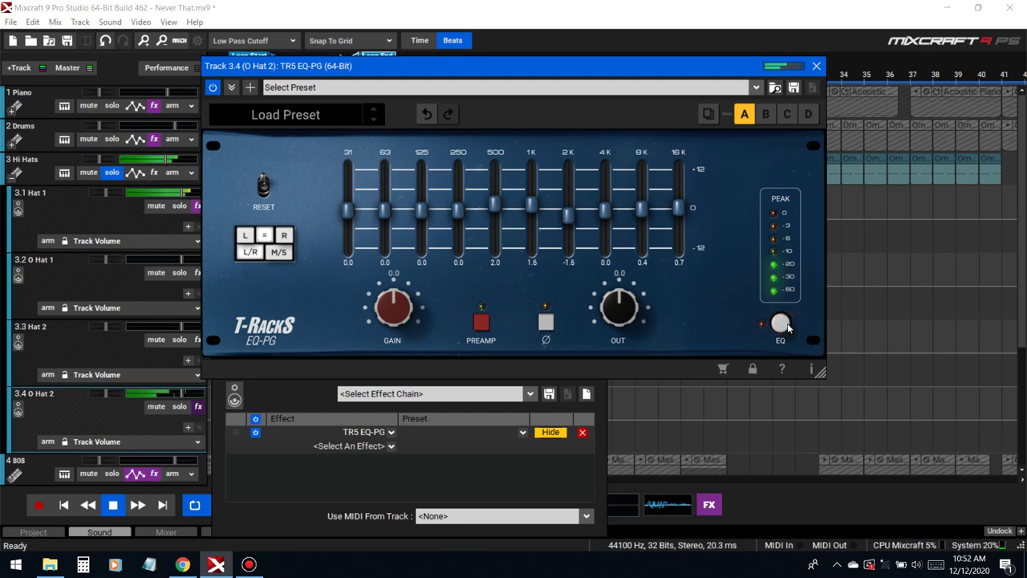
{"action": "left_click", "coordinate": [785, 324]}
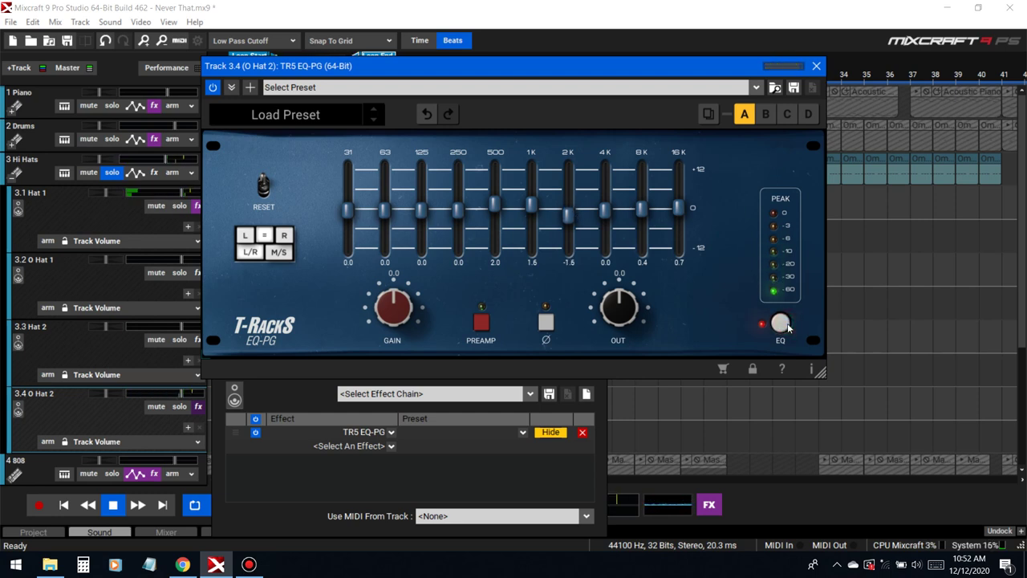
Set O Hat 2's equalizer to 2.0 at 8K, -0.4 at 250, -4.4 at 125, -6.0 at 63 and -6.4 at 31, comparing with bypass
{"action": "left_click_drag", "start_coordinate": [652, 204], "coordinate": [650, 202]}
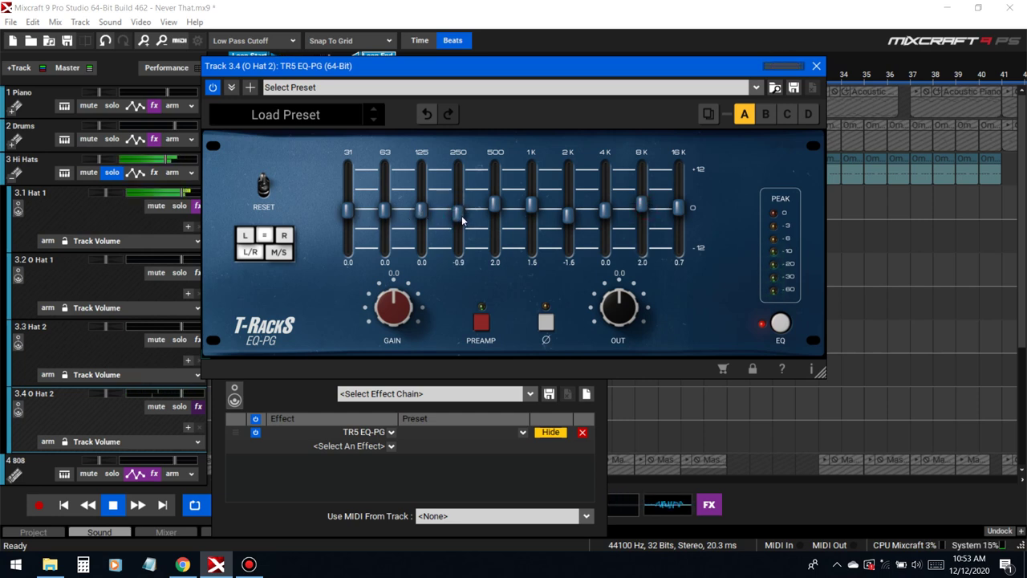
{"action": "left_click_drag", "start_coordinate": [348, 213], "coordinate": [421, 224]}
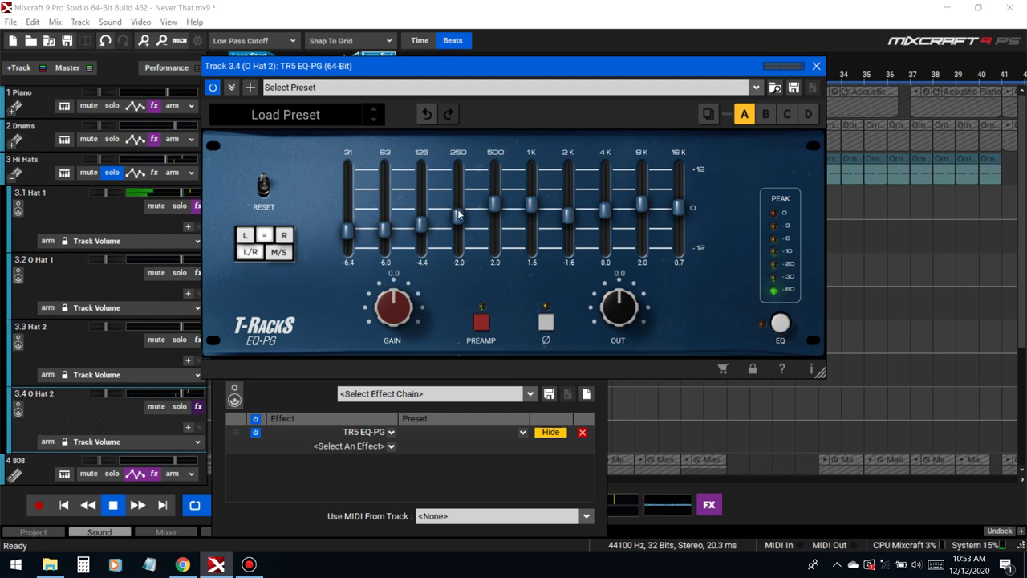
{"action": "left_click", "coordinate": [779, 323]}
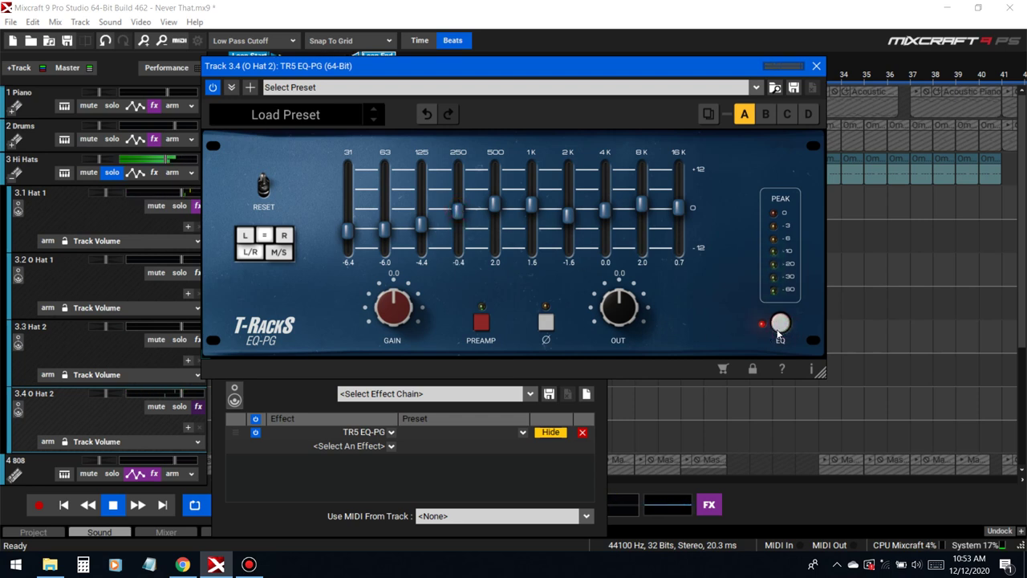
{"action": "left_click", "coordinate": [213, 89]}
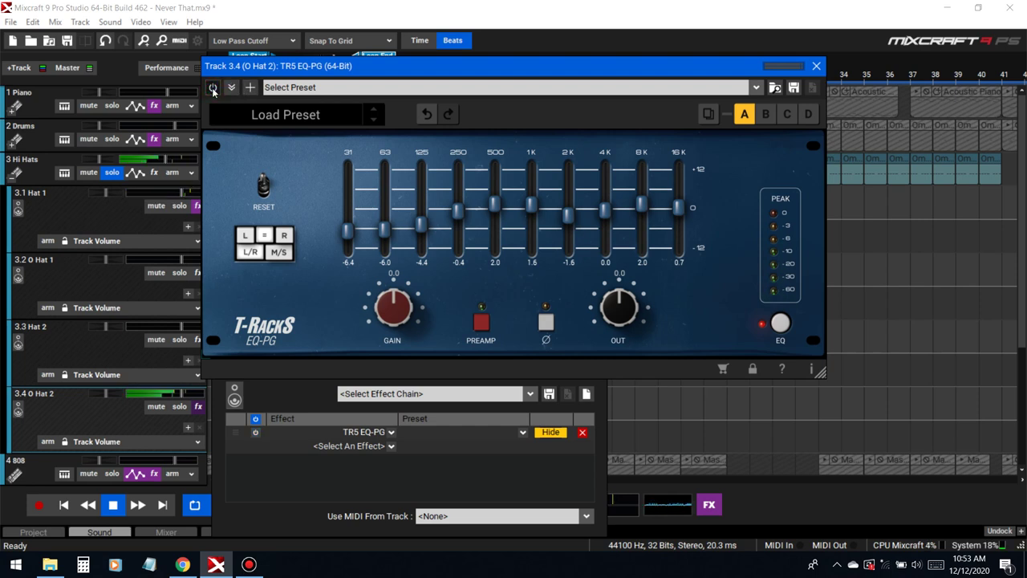
{"action": "left_click", "coordinate": [213, 88]}
Set the O Hat 2 equalizer's gain to -3.5, mute Hat 1 to compare with the bypassed sound, and close it with playback stopped
{"action": "left_click_drag", "start_coordinate": [393, 309], "coordinate": [401, 325]}
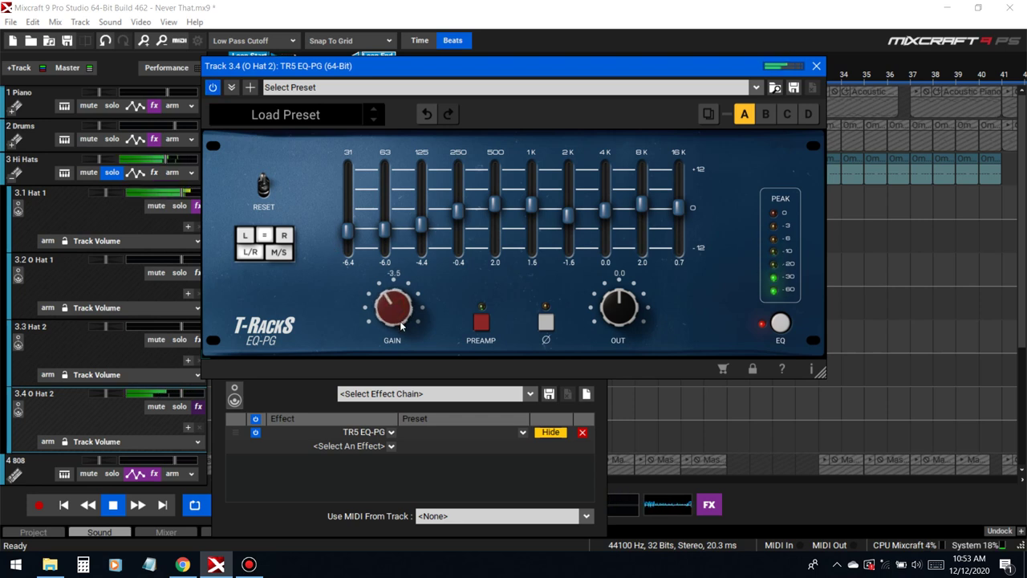
{"action": "left_click", "coordinate": [213, 88]}
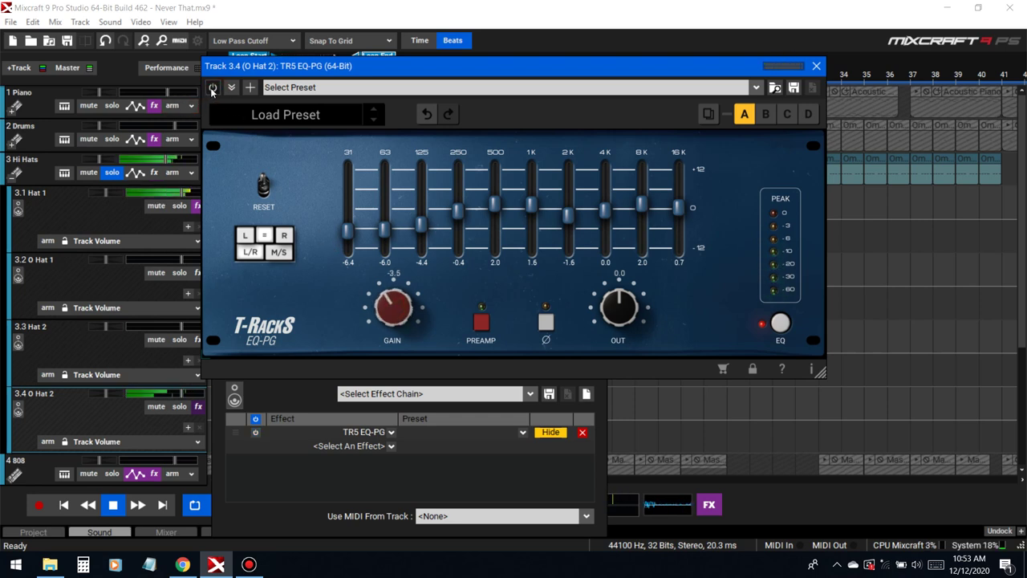
{"action": "left_click", "coordinate": [153, 217]}
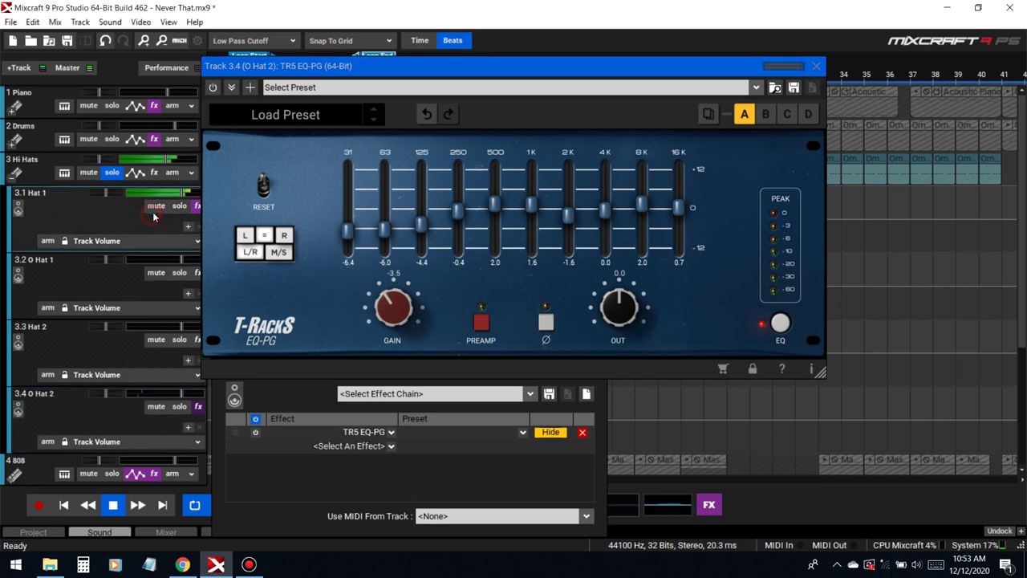
{"action": "left_click", "coordinate": [214, 89]}
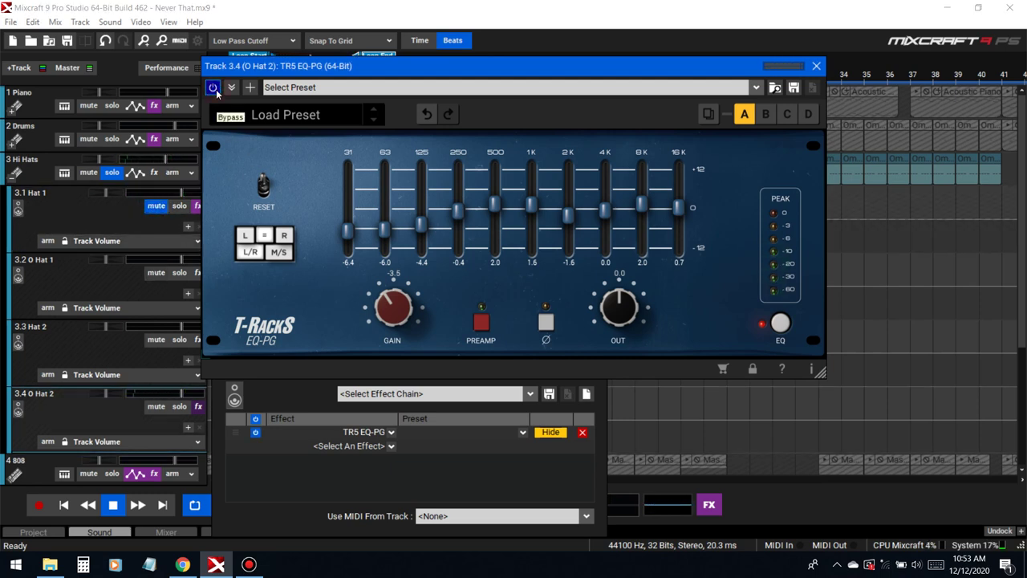
{"action": "left_click", "coordinate": [216, 89]}
{"action": "left_click", "coordinate": [214, 88]}
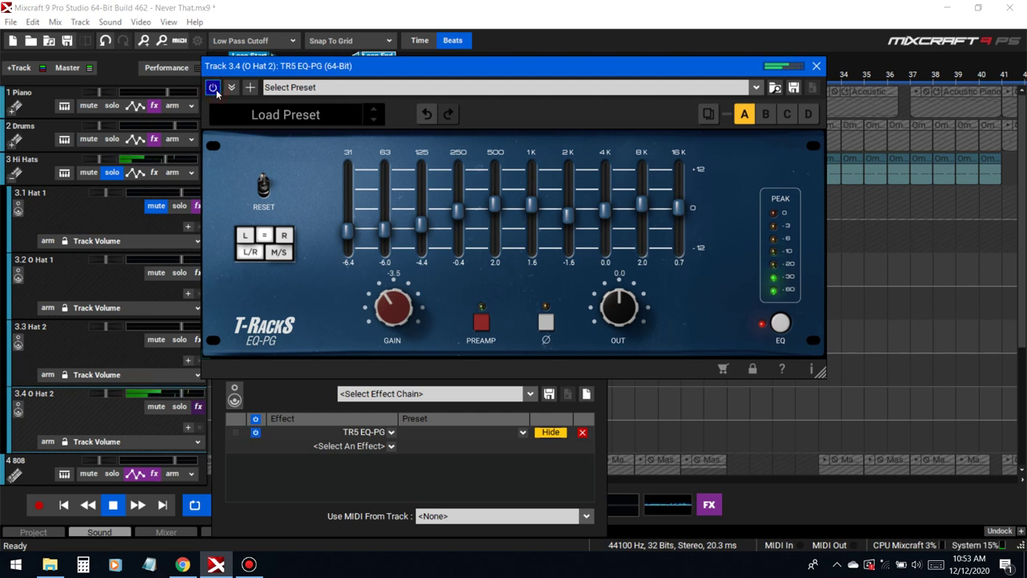
{"action": "left_click", "coordinate": [213, 89]}
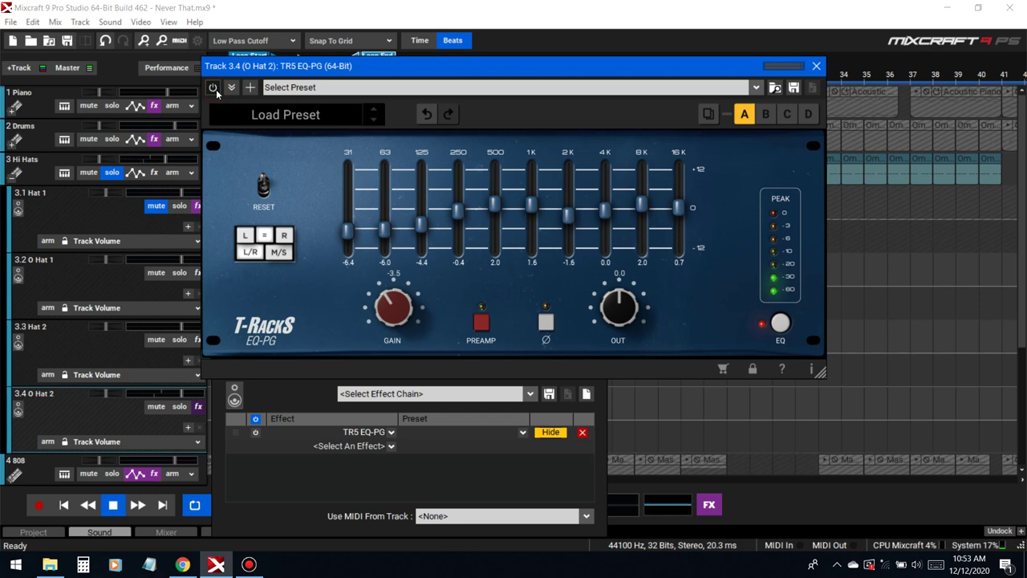
{"action": "left_click", "coordinate": [214, 88]}
{"action": "left_click", "coordinate": [816, 66]}
{"action": "key", "text": "space"}
{"action": "left_click", "coordinate": [597, 363]}
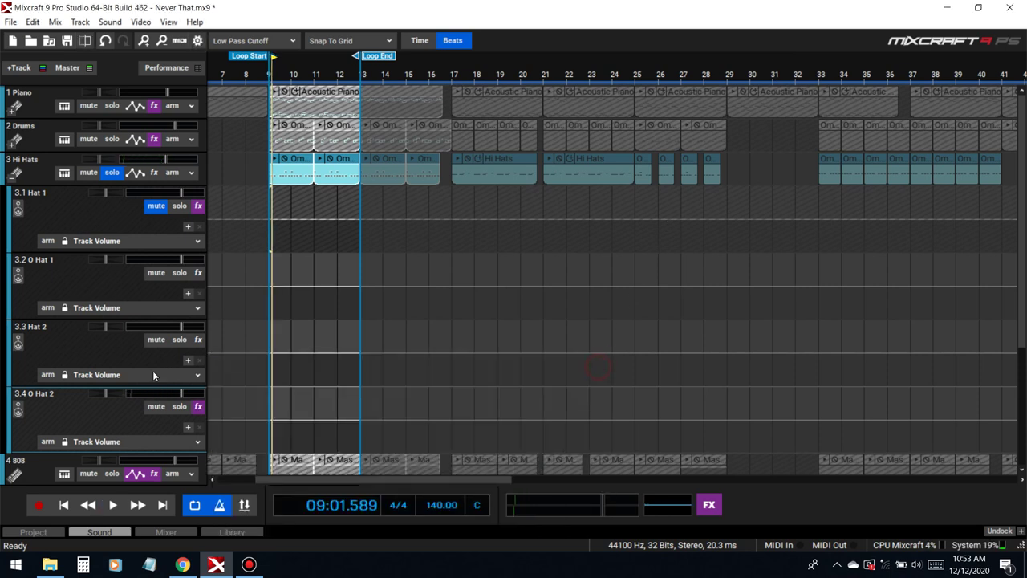
Set the loop region to span measures 17 to 25, keeping only the Hi Hats soloed
{"action": "left_click_drag", "start_coordinate": [362, 56], "coordinate": [636, 56]}
{"action": "mouse_move", "coordinate": [264, 55]}
{"action": "left_mouse_down"}
{"action": "mouse_move", "coordinate": [456, 56]}
{"action": "mouse_move", "coordinate": [437, 78]}
{"action": "mouse_move", "coordinate": [454, 55]}
{"action": "left_mouse_up"}
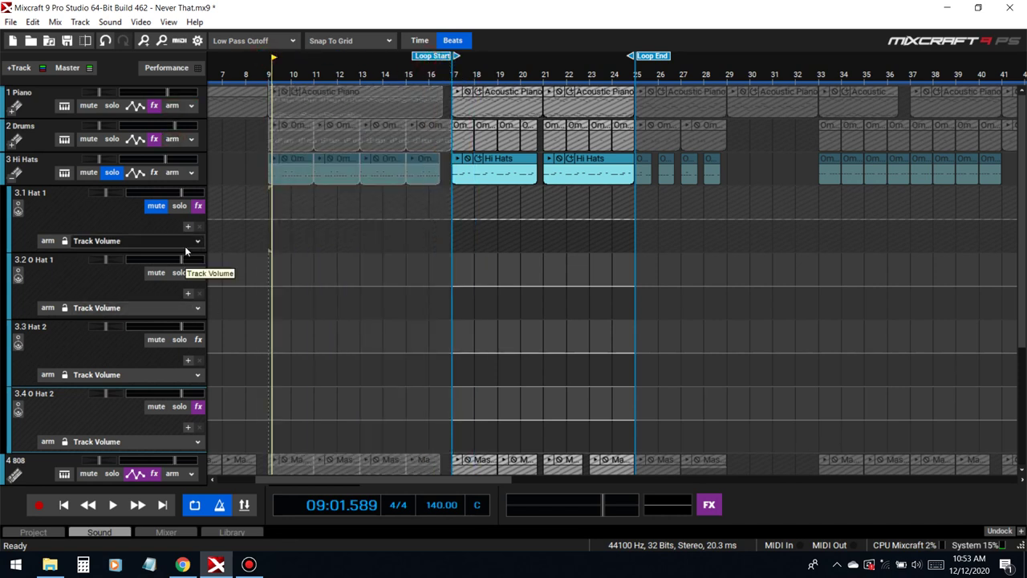
{"action": "left_click", "coordinate": [116, 110]}
{"action": "left_click", "coordinate": [117, 111]}
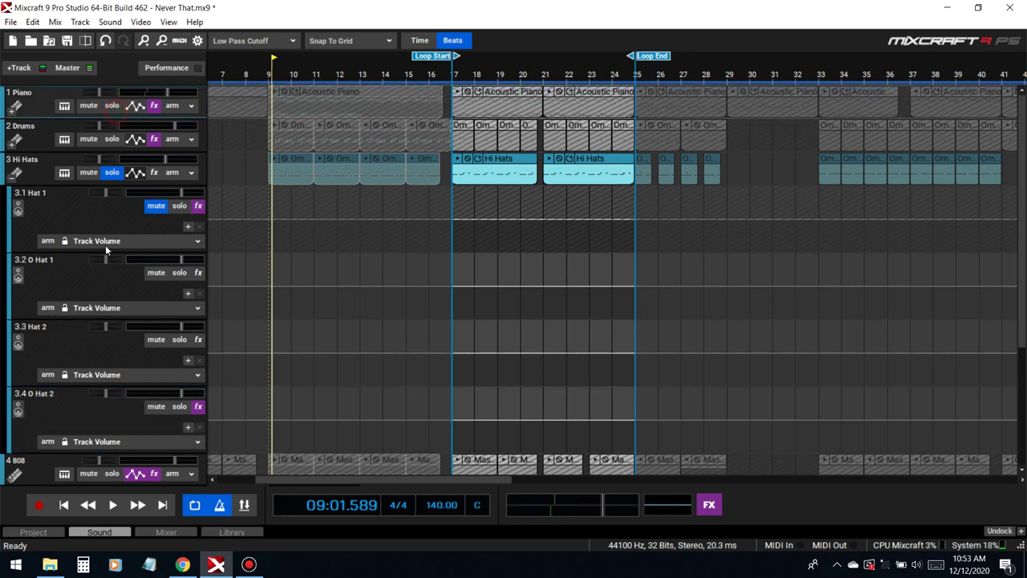
Add a TR5 EQ-PG effect to the O Hat 1 output, close the effect list and place the equalizer below the main tracks
{"action": "left_click", "coordinate": [198, 273]}
{"action": "mouse_move", "coordinate": [409, 327]}
{"action": "left_click", "coordinate": [448, 329]}
{"action": "left_click", "coordinate": [386, 389]}
{"action": "left_click", "coordinate": [601, 230]}
{"action": "left_click_drag", "start_coordinate": [562, 66], "coordinate": [613, 225]}
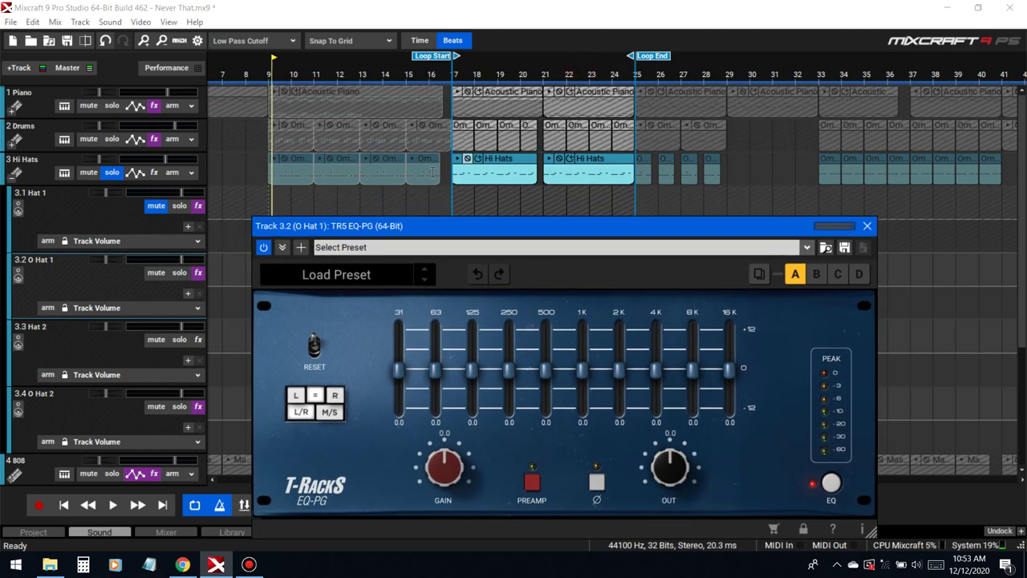
Play the loop from measure 17 and set O Hat 1's equalizer to -2.2 at 250, -2.4 at 125, -3.3 at 63 and -4.0 at 31
{"action": "left_click", "coordinate": [456, 79]}
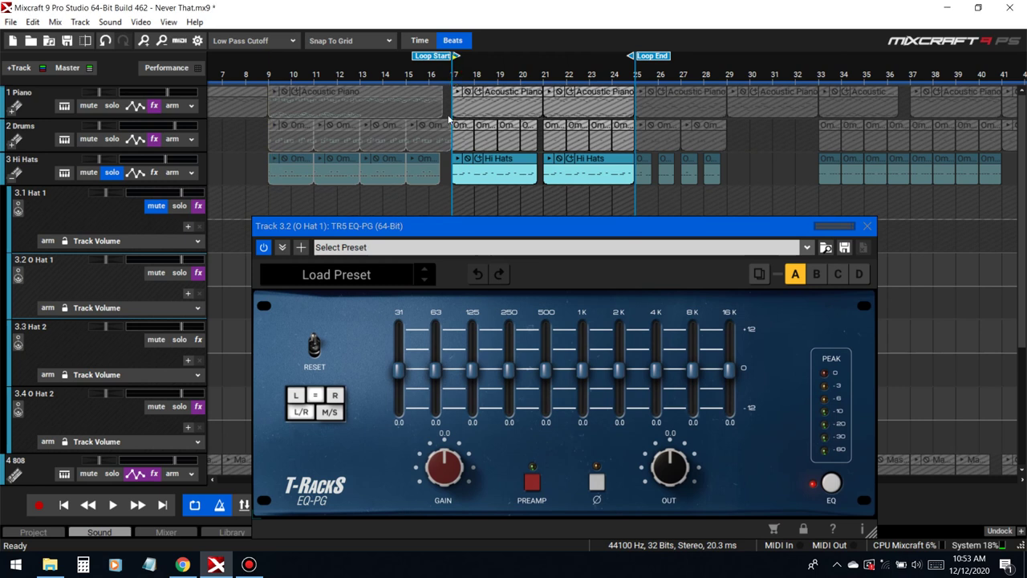
{"action": "key", "text": "space"}
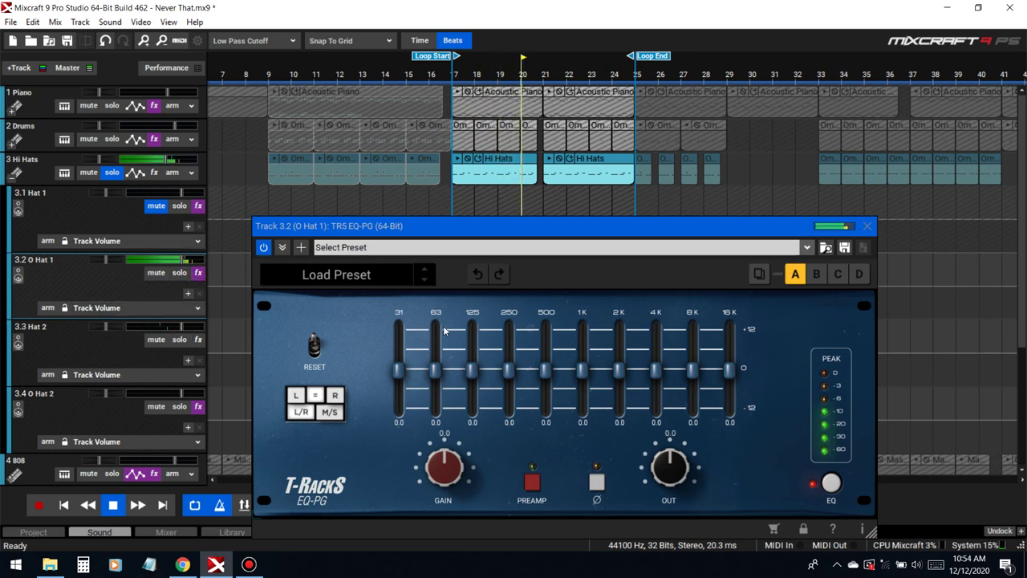
{"action": "left_click_drag", "start_coordinate": [509, 369], "coordinate": [397, 382]}
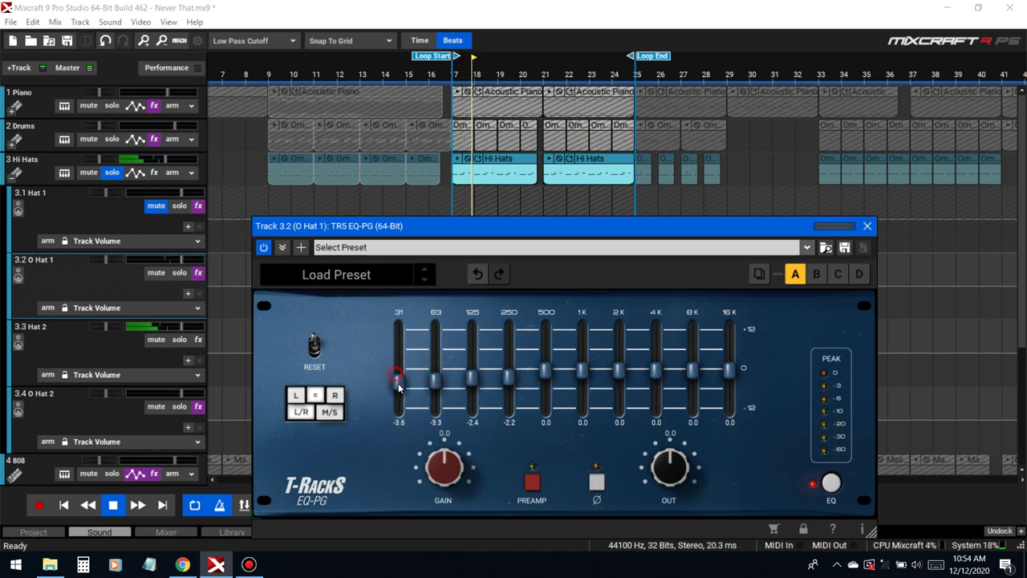
Solo the Piano too and set O Hat 1's equalizer to 0.9 at 8K and 4K, 2.2 at 16K and -1.3 at 2K, comparing with the EQ off
{"action": "left_click", "coordinate": [110, 107]}
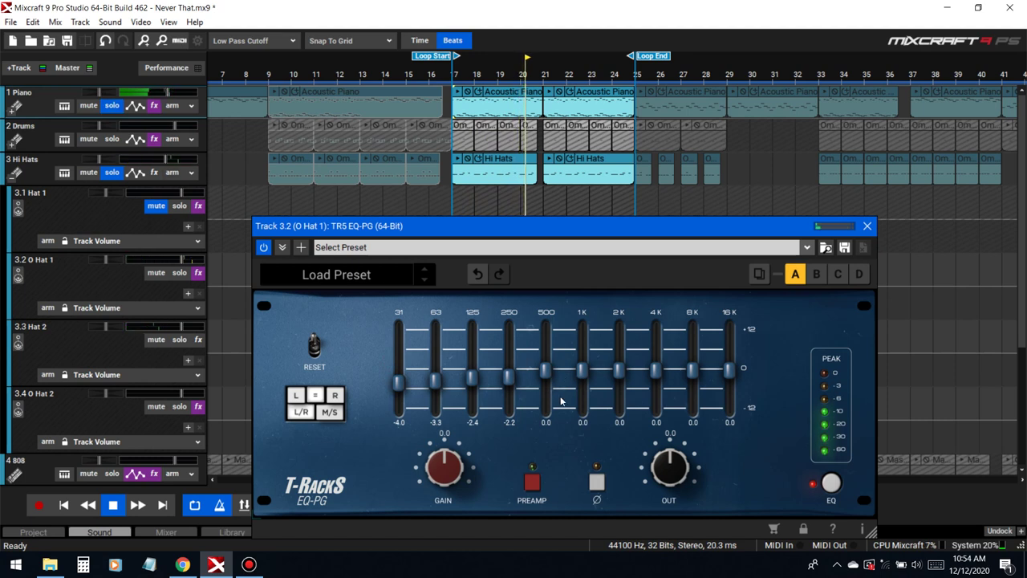
{"action": "left_click_drag", "start_coordinate": [692, 370], "coordinate": [694, 365]}
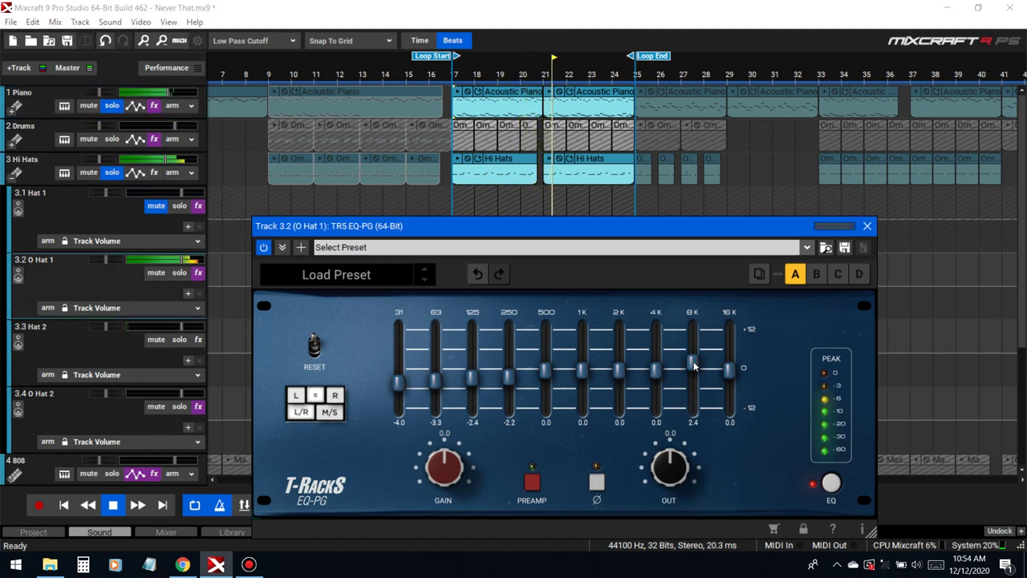
{"action": "left_click_drag", "start_coordinate": [694, 365], "coordinate": [658, 361]}
{"action": "left_click_drag", "start_coordinate": [730, 370], "coordinate": [625, 379]}
{"action": "left_click", "coordinate": [832, 484]}
{"action": "left_click", "coordinate": [832, 484]}
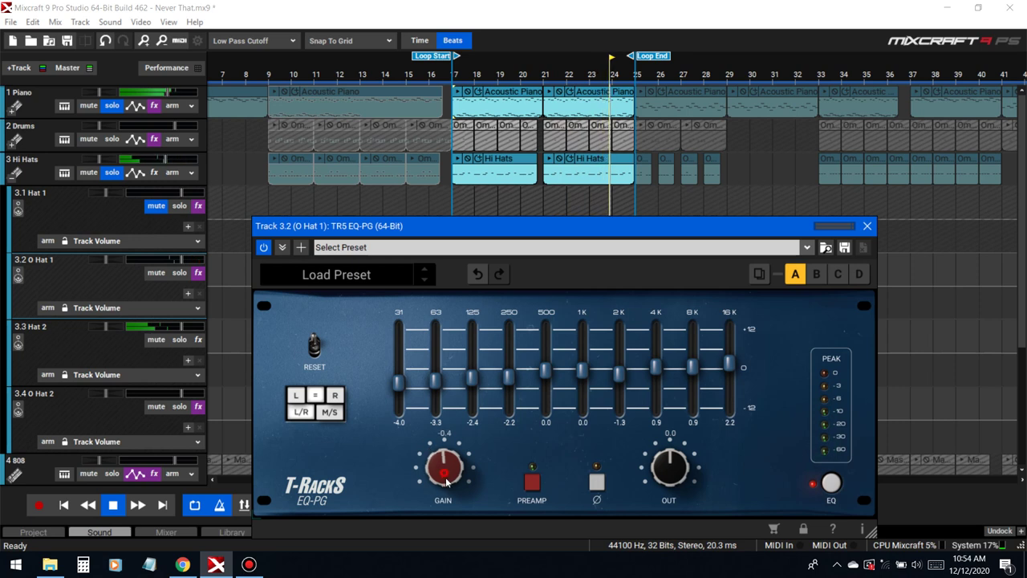
Set the O Hat 1 equalizer's gain to -3.5 and turn on its preamp, comparing with the EQ off
{"action": "left_click_drag", "start_coordinate": [447, 479], "coordinate": [447, 491]}
{"action": "left_click", "coordinate": [830, 486]}
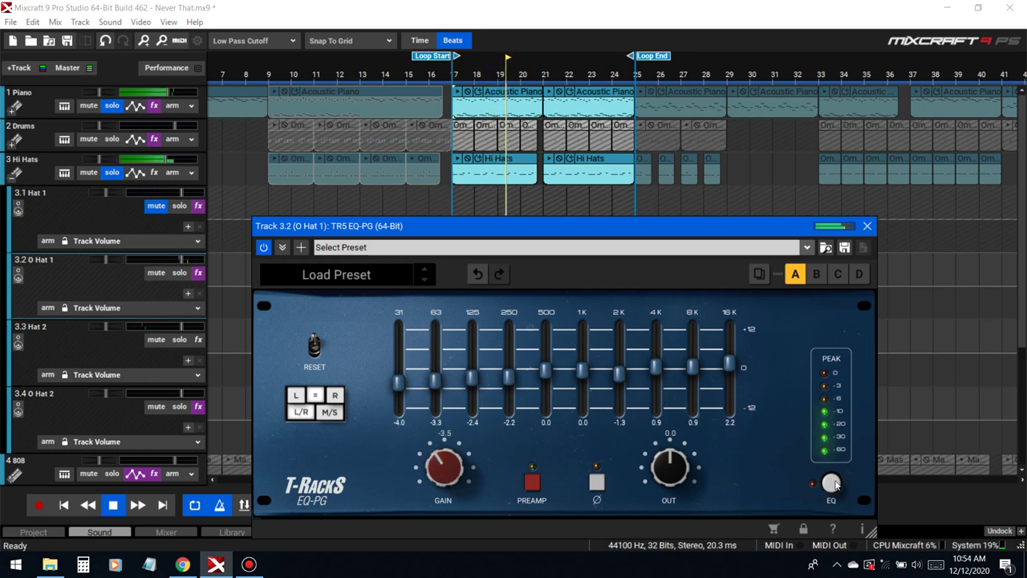
{"action": "left_click", "coordinate": [831, 484]}
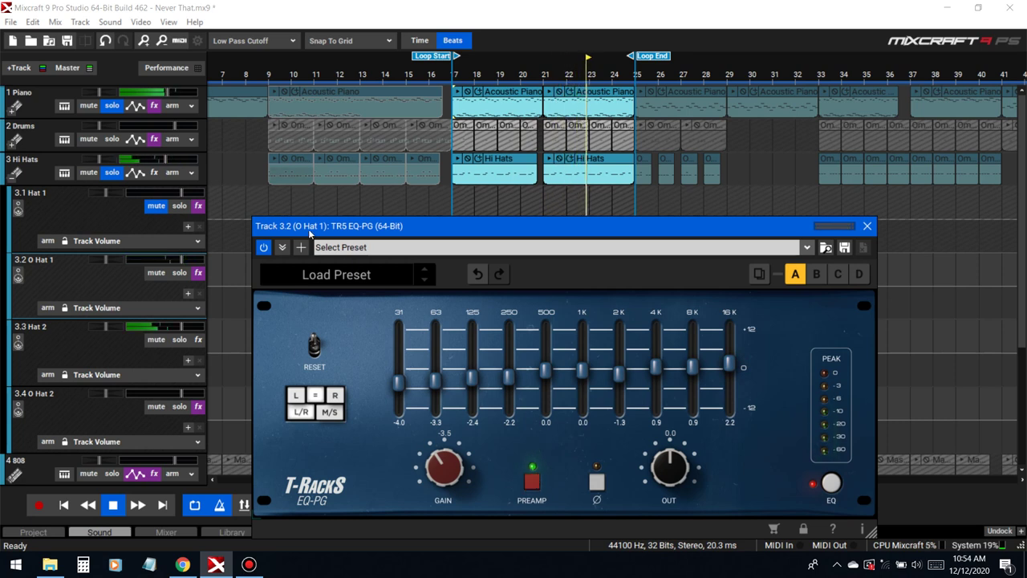
Compare O Hat 1 with its equalizer bypassed, unsolo the Piano, close the equalizer and stop playback
{"action": "left_click", "coordinate": [263, 248]}
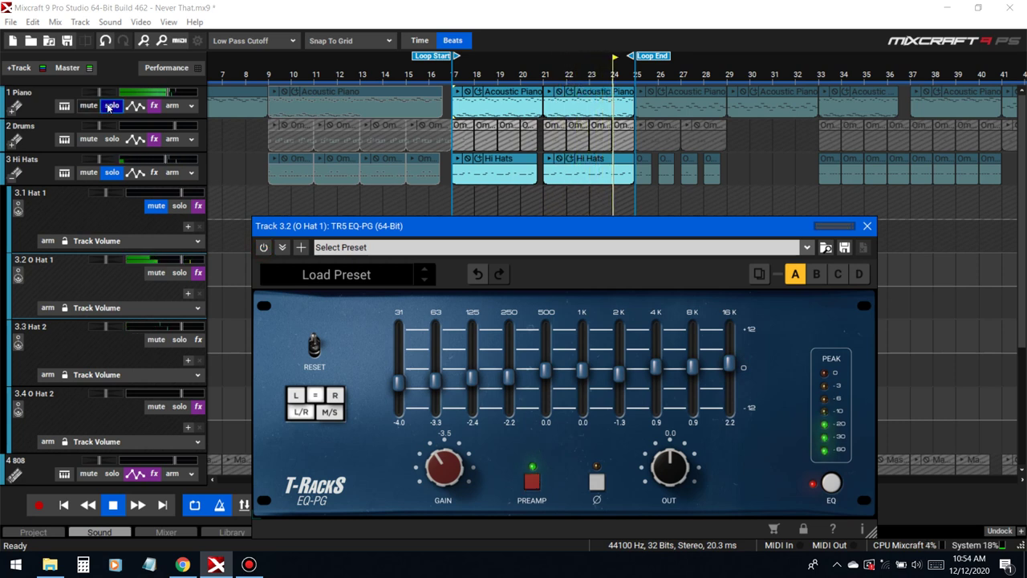
{"action": "left_click", "coordinate": [263, 248]}
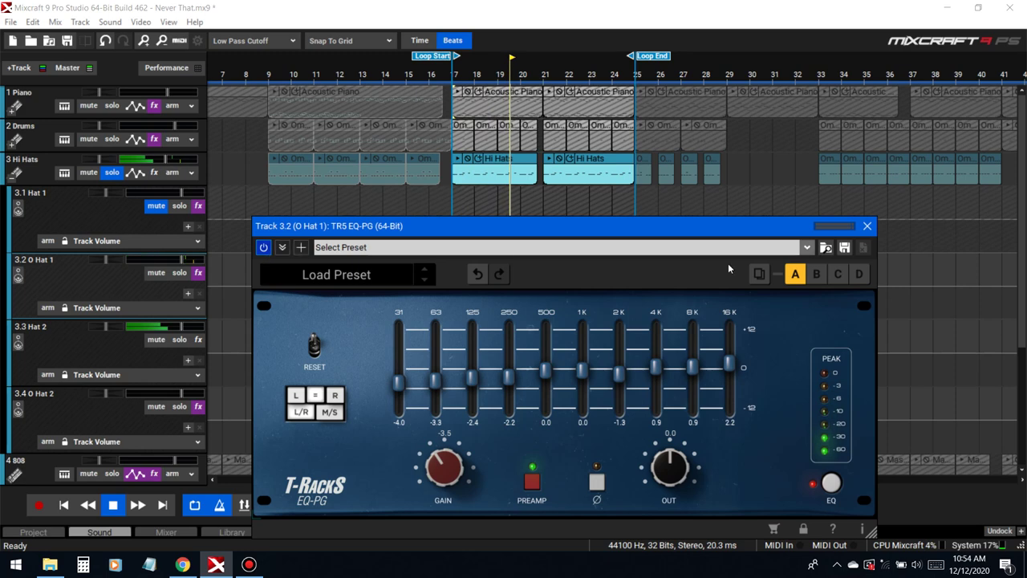
{"action": "left_click", "coordinate": [866, 226]}
{"action": "key", "text": "space"}
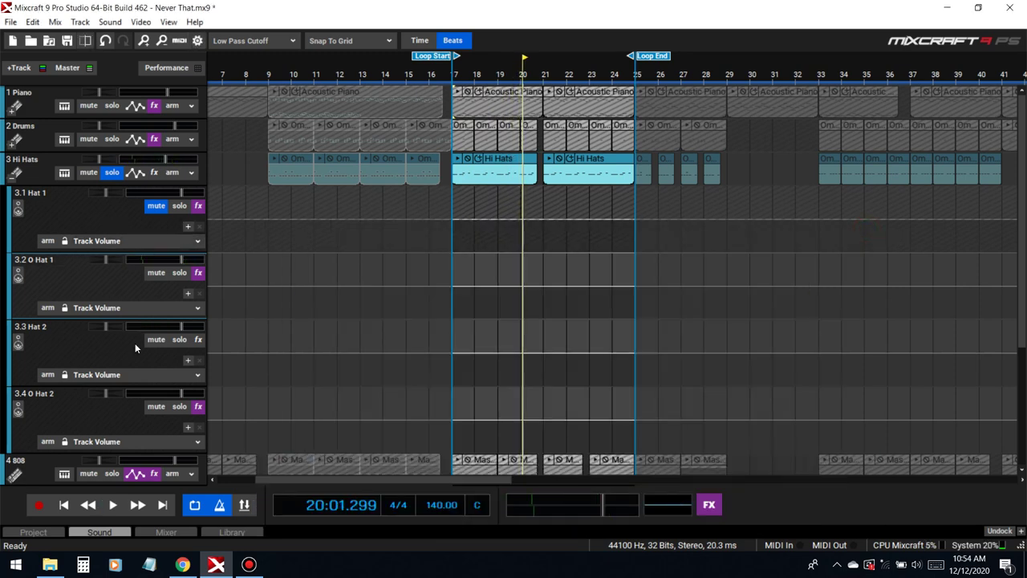
Unsolo the Hi Hats track, unmute its Hat 1 output and turn off looping
{"action": "left_click", "coordinate": [111, 171]}
{"action": "left_click", "coordinate": [155, 205]}
{"action": "left_click", "coordinate": [194, 504]}
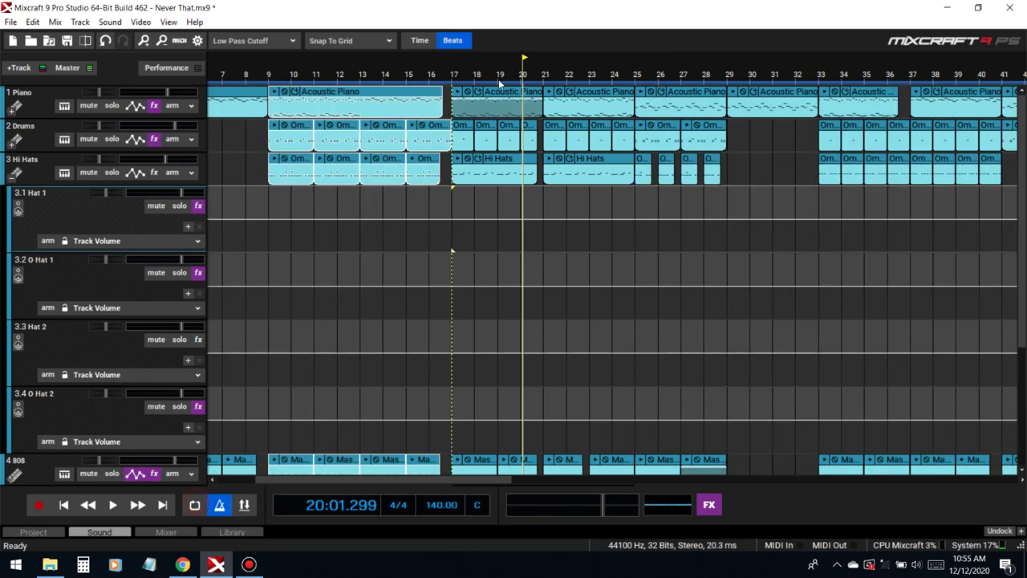
Save the project and collapse the Hi Hats outputs while playing the full mix from measure 9
{"action": "left_click", "coordinate": [266, 73]}
{"action": "key", "text": "space"}
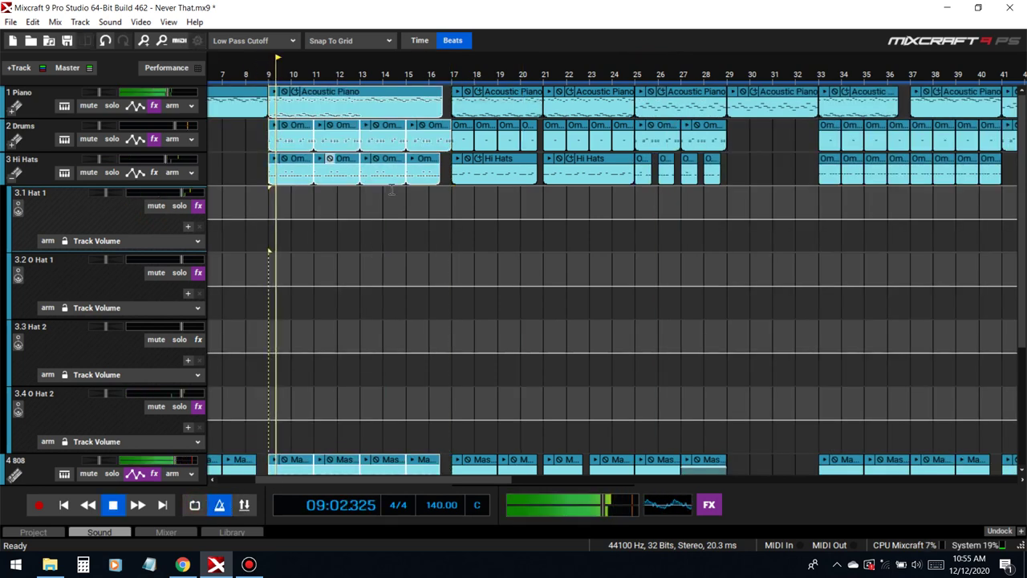
{"action": "left_click", "coordinate": [68, 40]}
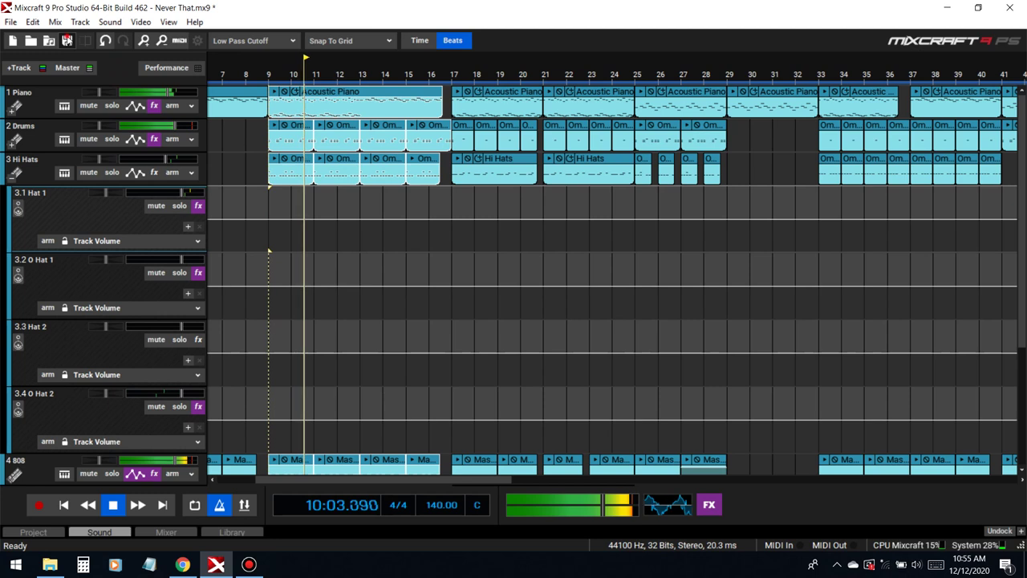
{"action": "left_click", "coordinate": [11, 183]}
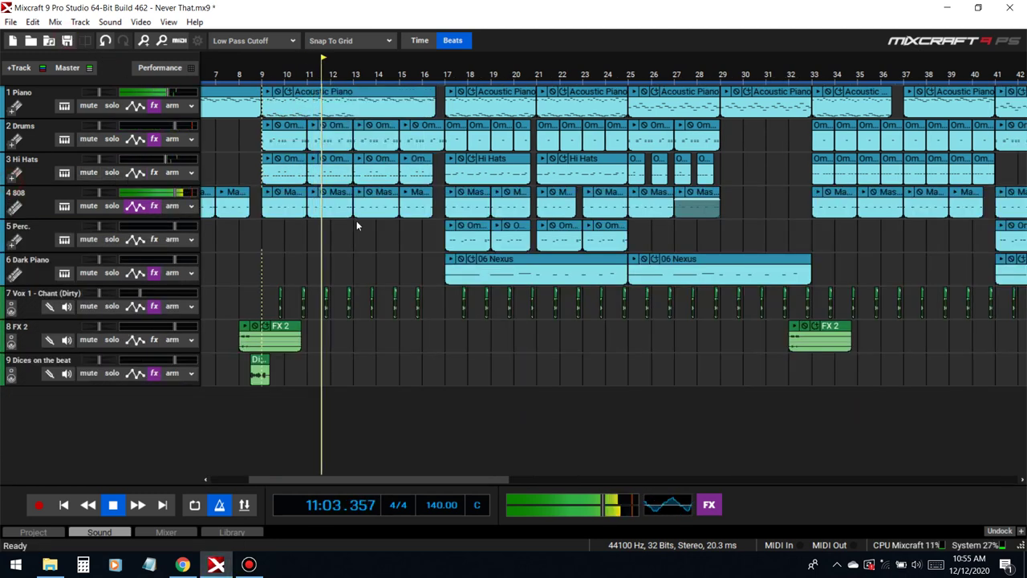
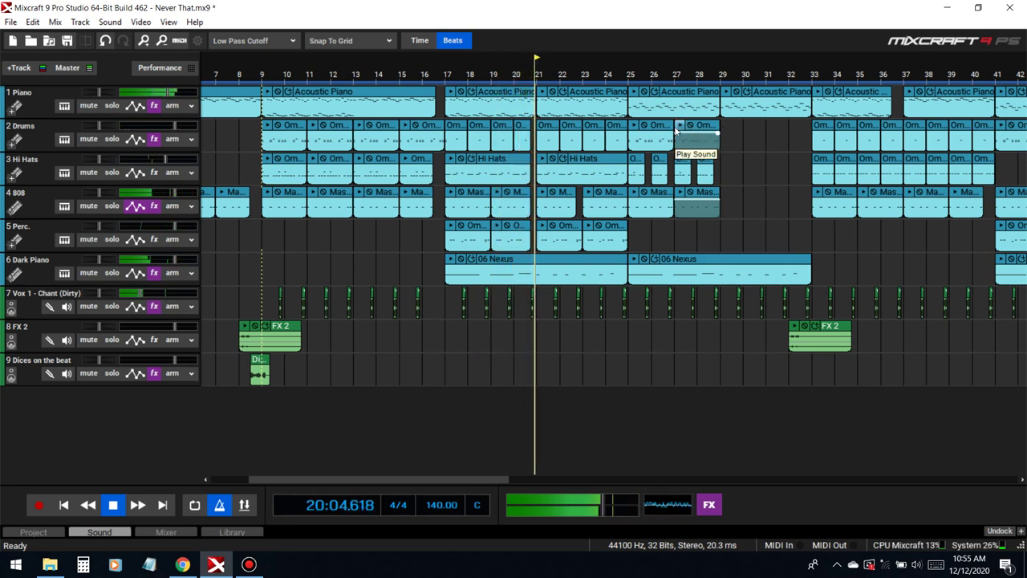
{"action": "key", "text": "space"}
Pan the Vox 1 - Chant (Dirty) track 8% right and listen to the mix from measure 12
{"action": "left_click", "coordinate": [99, 292]}
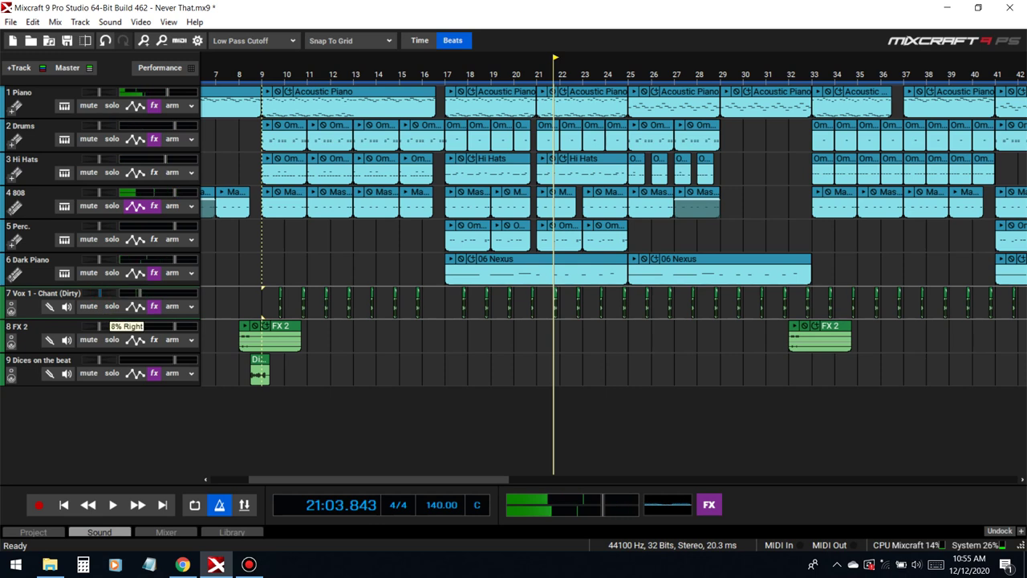
{"action": "left_click", "coordinate": [343, 269]}
{"action": "key", "text": "space"}
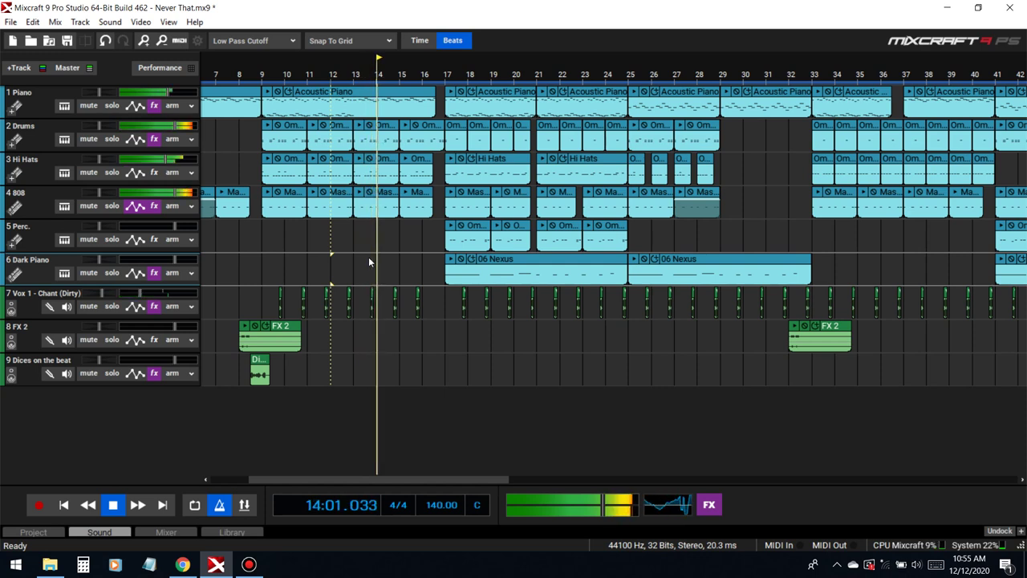
{"action": "key", "text": "space"}
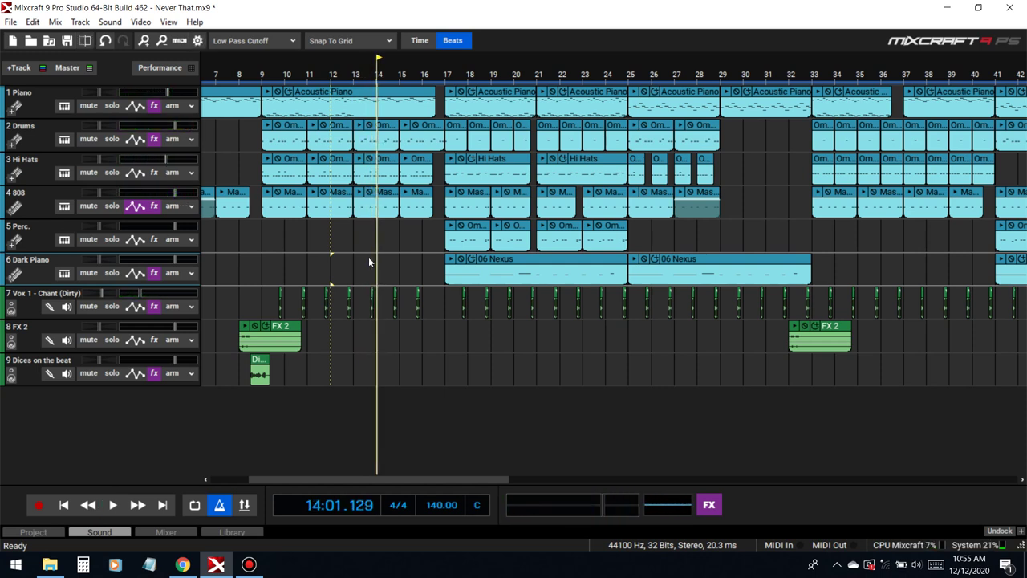
Listen to the full mix from measure 17, where the Perc. and Dark Piano tracks come in
{"action": "left_click", "coordinate": [435, 256]}
{"action": "key", "text": "space"}
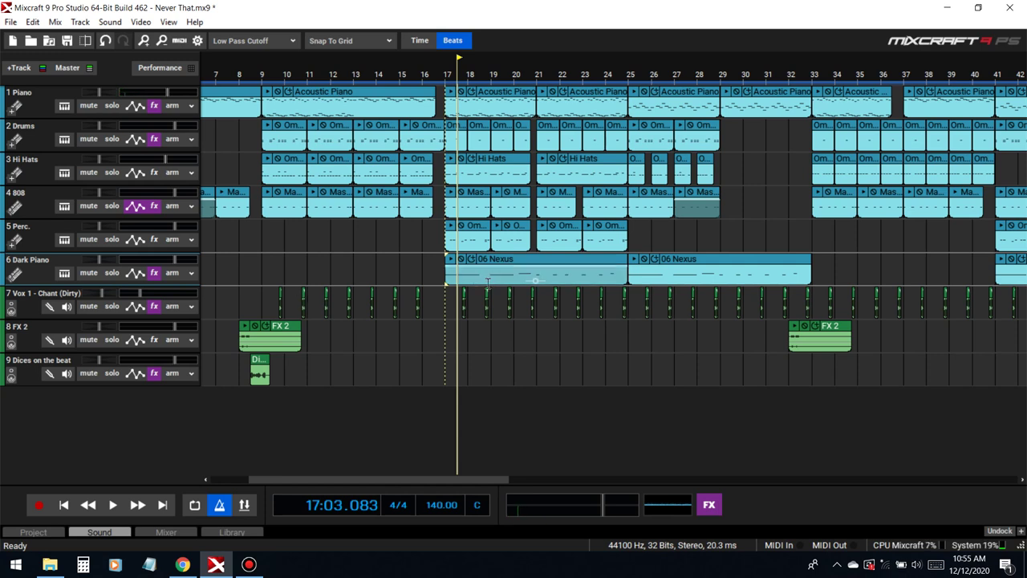
{"action": "key", "text": "space"}
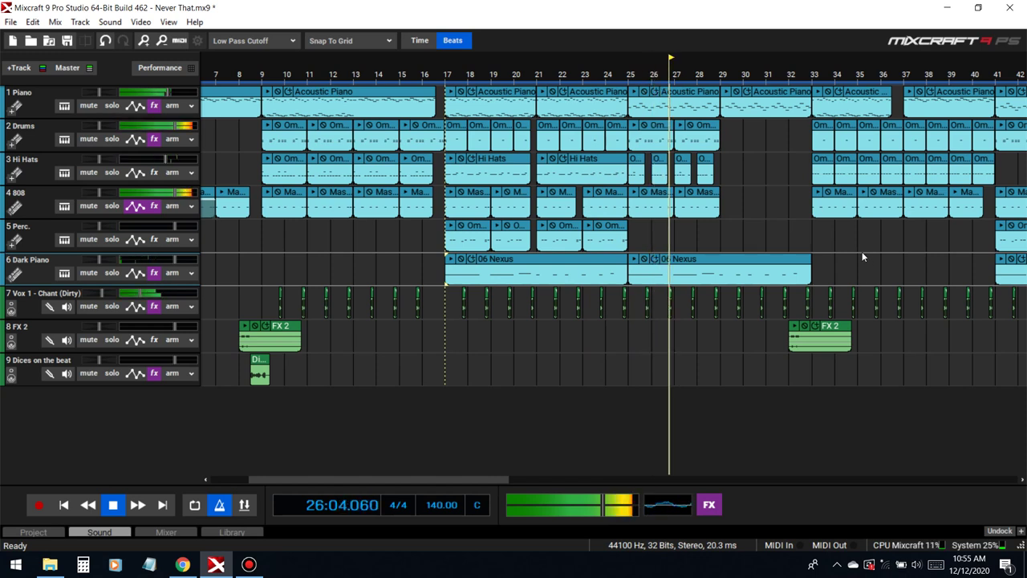
{"action": "scroll", "coordinate": [827, 239], "scroll_direction": "down", "scroll_amount": 1}
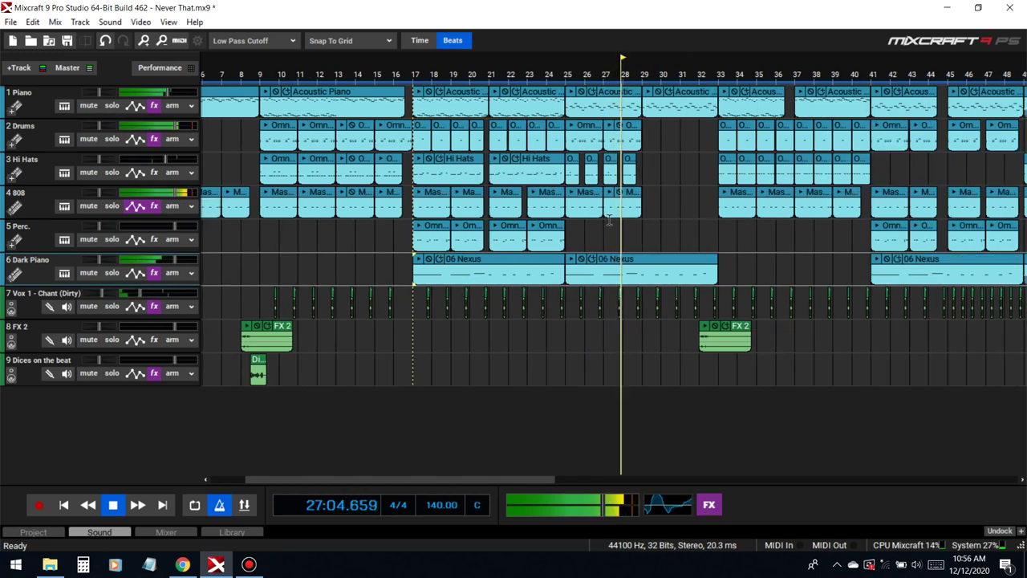
{"action": "key", "text": "space"}
Preview the first Perc. clip and check the Perc. track's effect list
{"action": "left_click", "coordinate": [417, 230]}
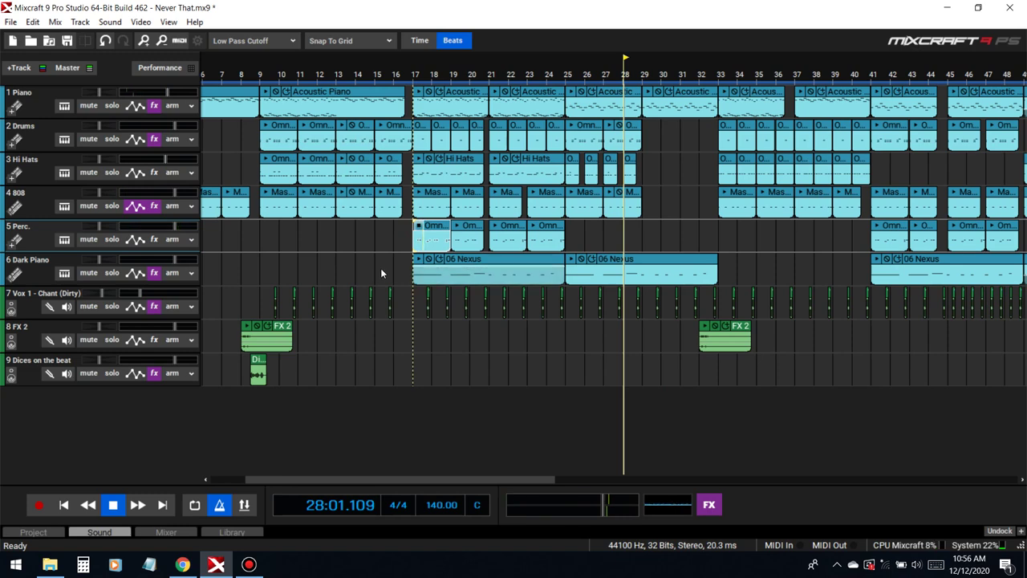
{"action": "left_click", "coordinate": [153, 240]}
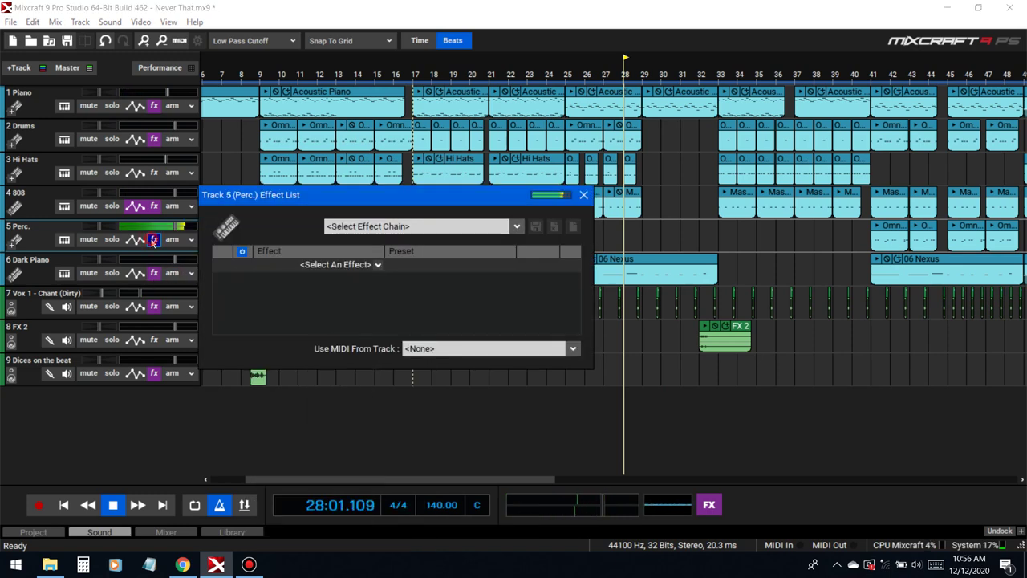
{"action": "left_click", "coordinate": [64, 239]}
{"action": "left_click", "coordinate": [691, 195]}
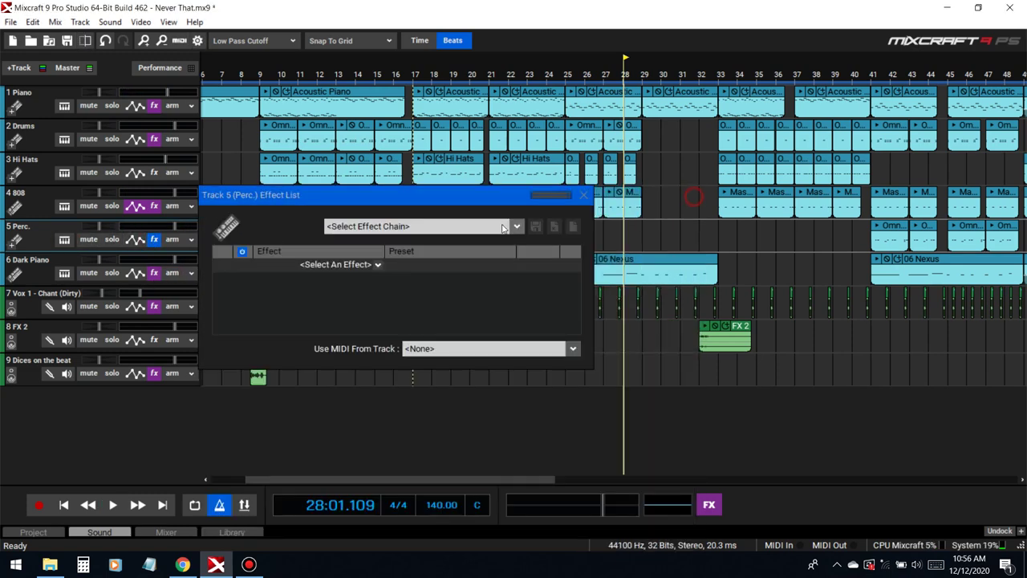
{"action": "left_click", "coordinate": [583, 195]}
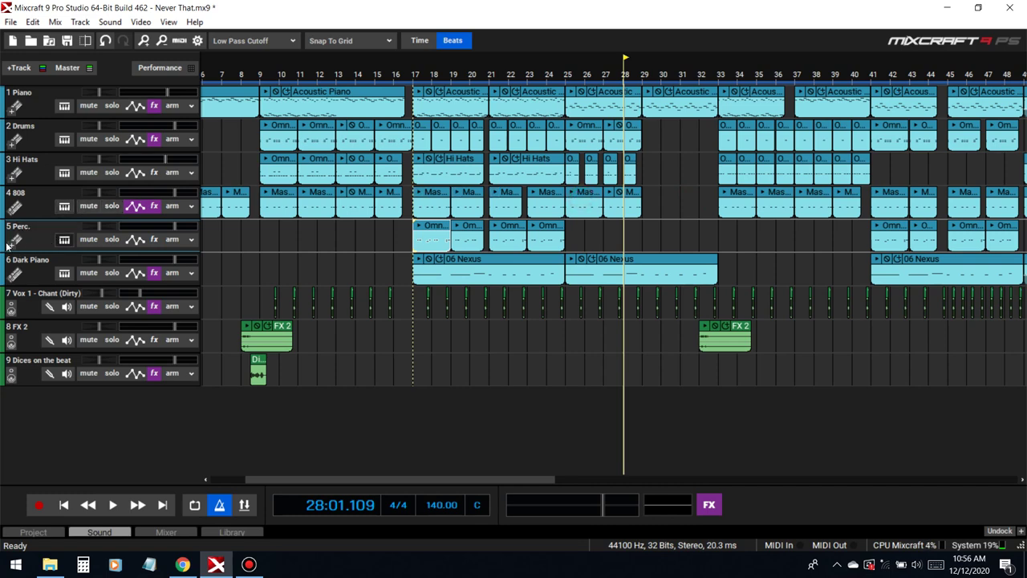
Route the Perc 1 pad to output 2 in the Perc. track's Omni Sampler 8 Out and close the instrument windows
{"action": "scroll", "coordinate": [645, 358], "scroll_direction": "down", "scroll_amount": 2}
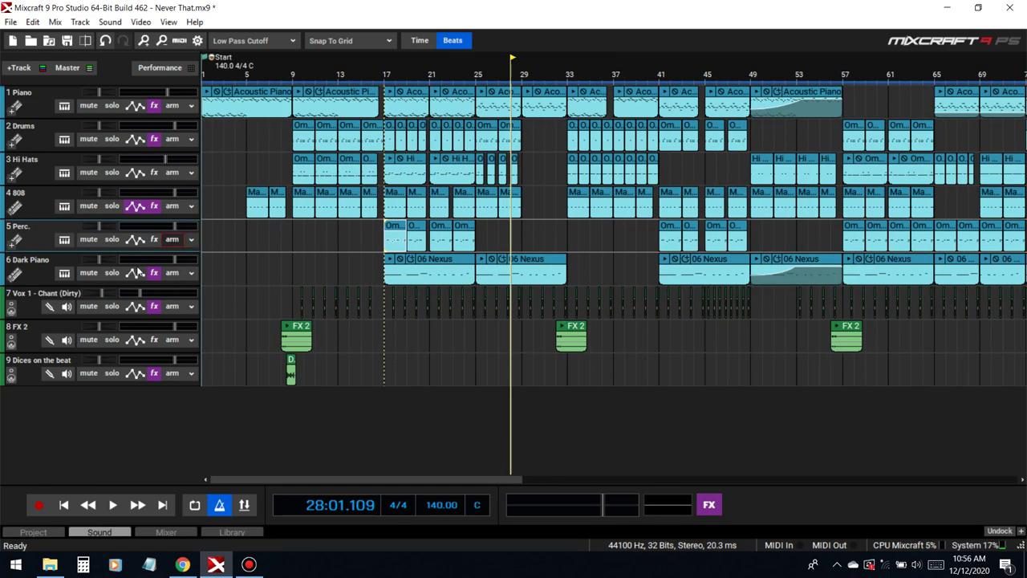
{"action": "left_click", "coordinate": [64, 241]}
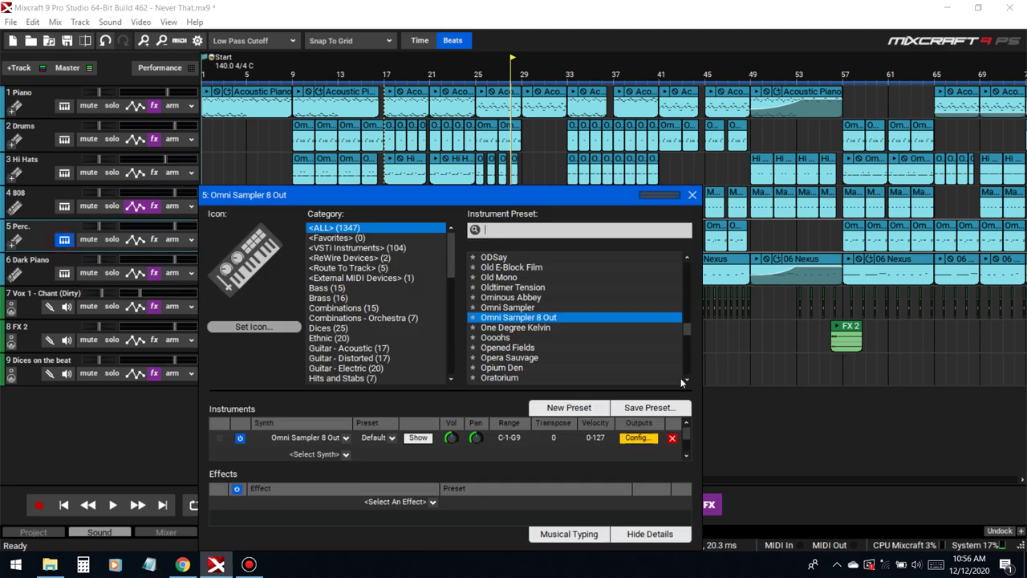
{"action": "left_click", "coordinate": [419, 439]}
{"action": "left_click", "coordinate": [358, 187]}
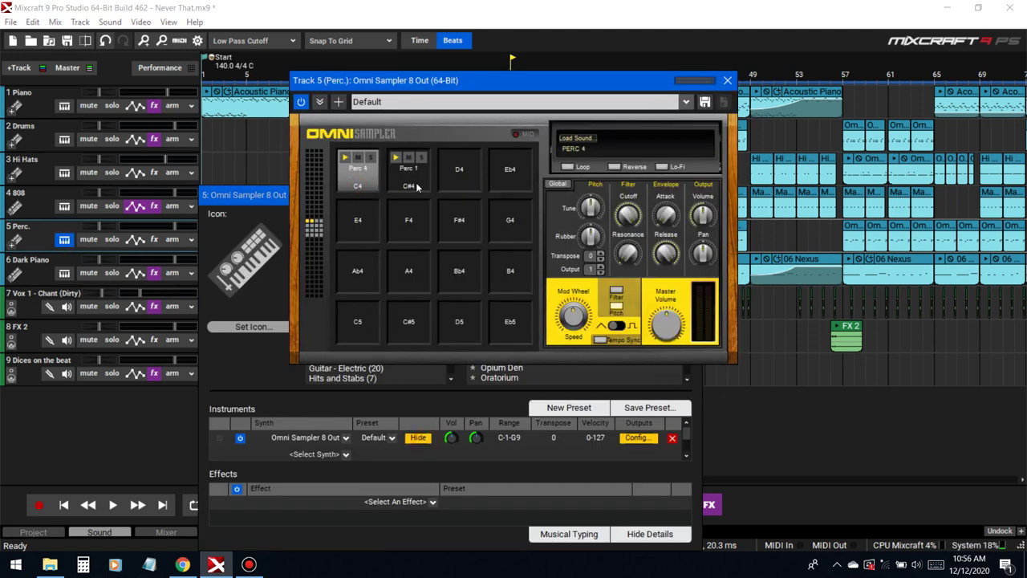
{"action": "left_click", "coordinate": [417, 183]}
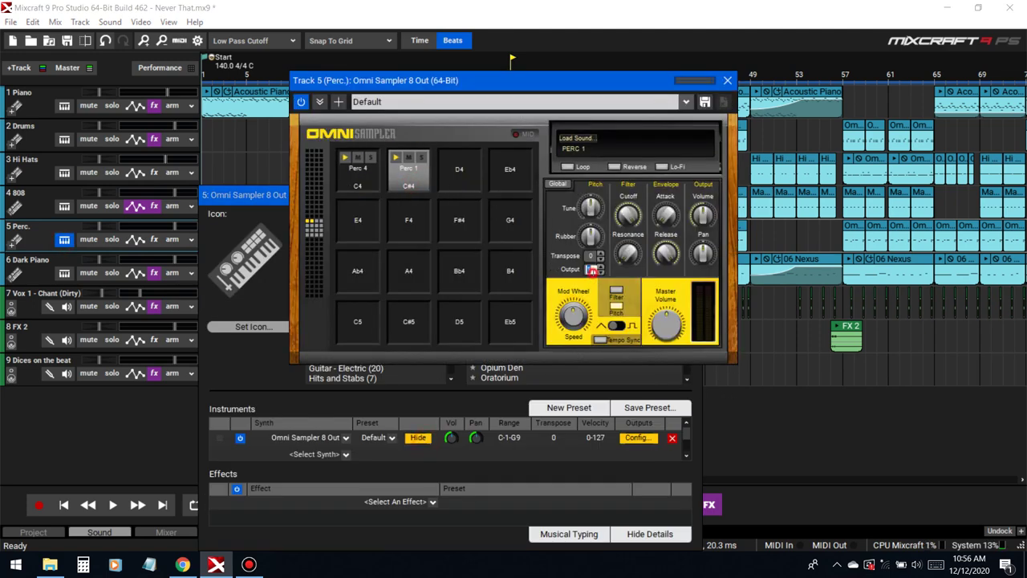
{"action": "left_click", "coordinate": [728, 80]}
{"action": "left_click", "coordinate": [692, 201]}
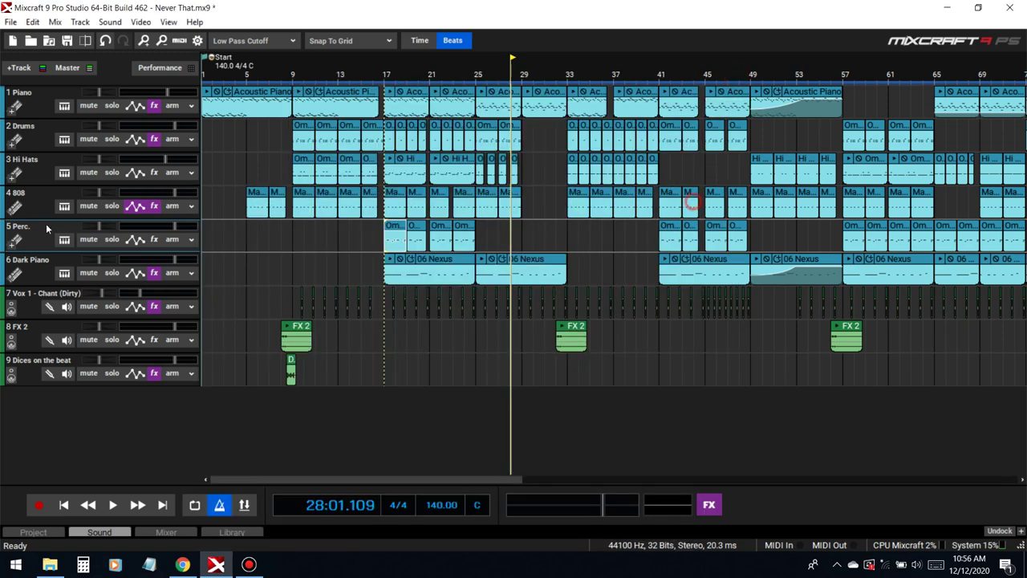
Expand the Perc. track's outputs and delete the unused Omni Out 3 through Omni Out 8
{"action": "left_click", "coordinate": [25, 244]}
{"action": "scroll", "coordinate": [169, 349], "scroll_direction": "down", "scroll_amount": 5}
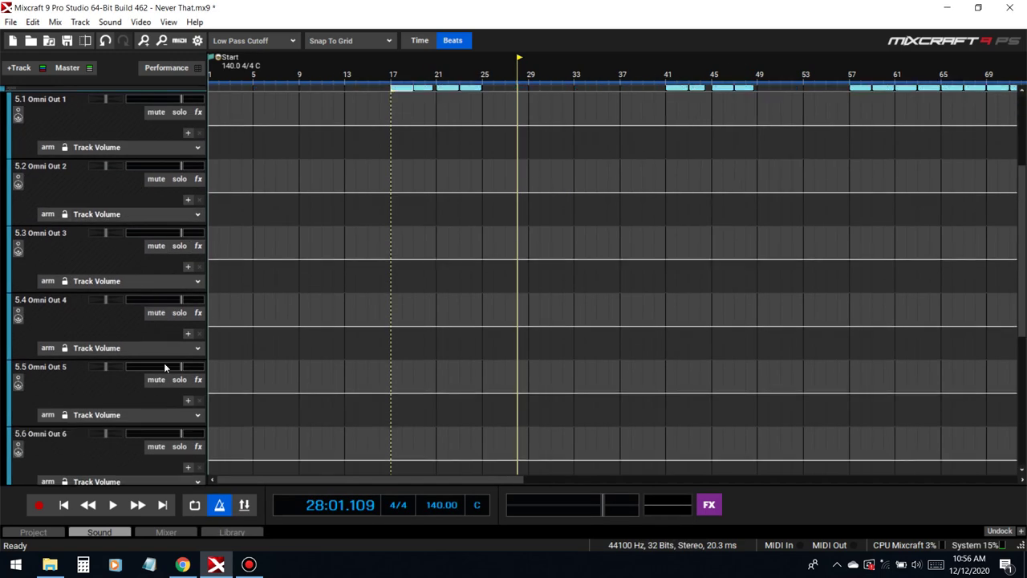
{"action": "scroll", "coordinate": [59, 441], "scroll_direction": "down", "scroll_amount": 4}
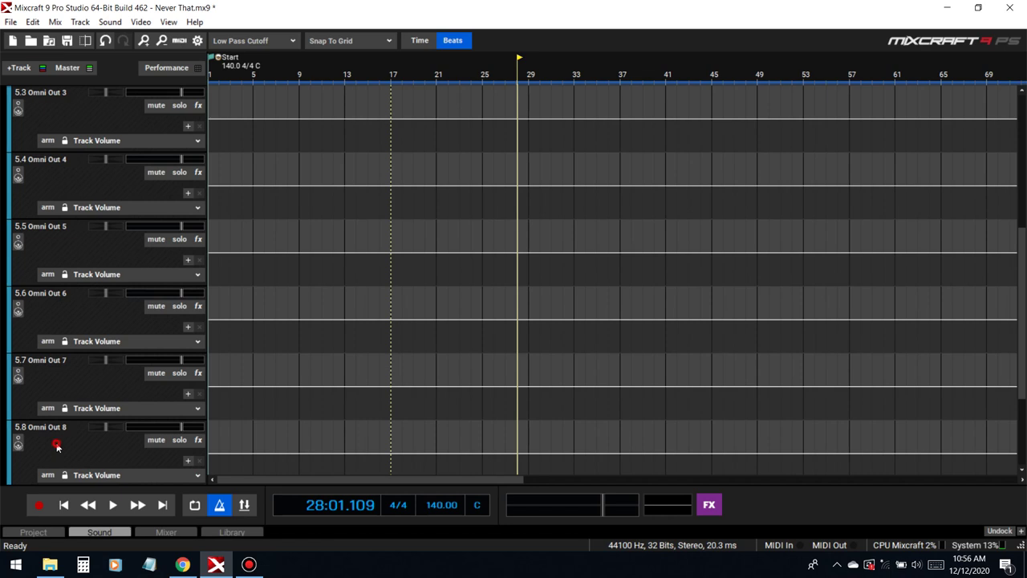
{"action": "scroll", "coordinate": [201, 320], "scroll_direction": "up", "scroll_amount": 6}
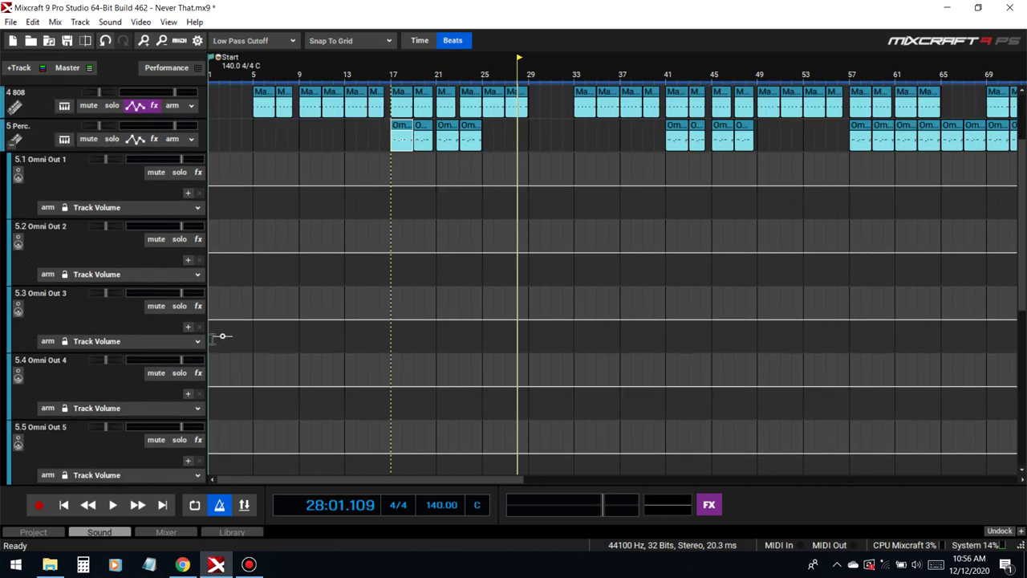
{"action": "left_click", "coordinate": [62, 324]}
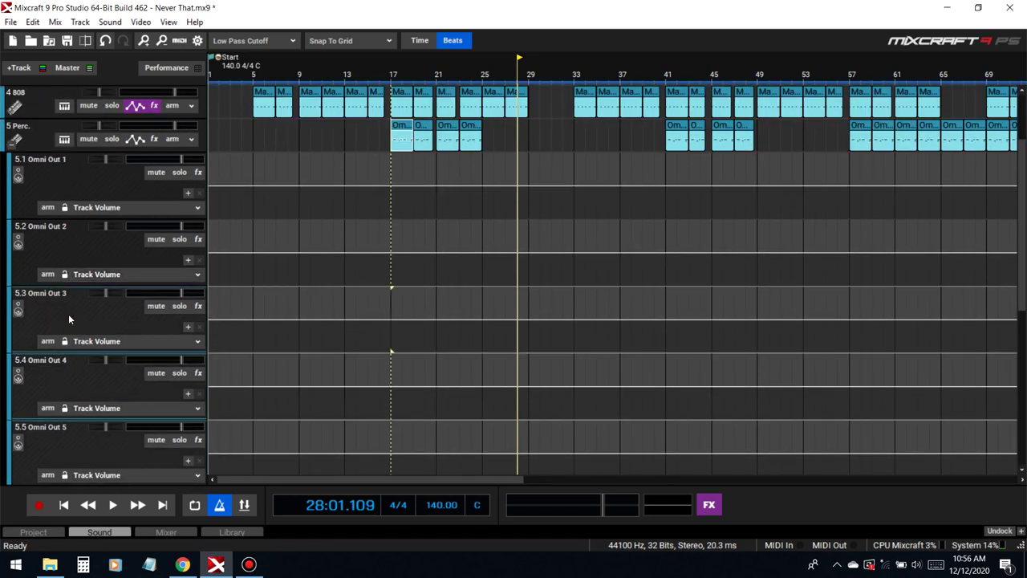
{"action": "key", "text": "Delete"}
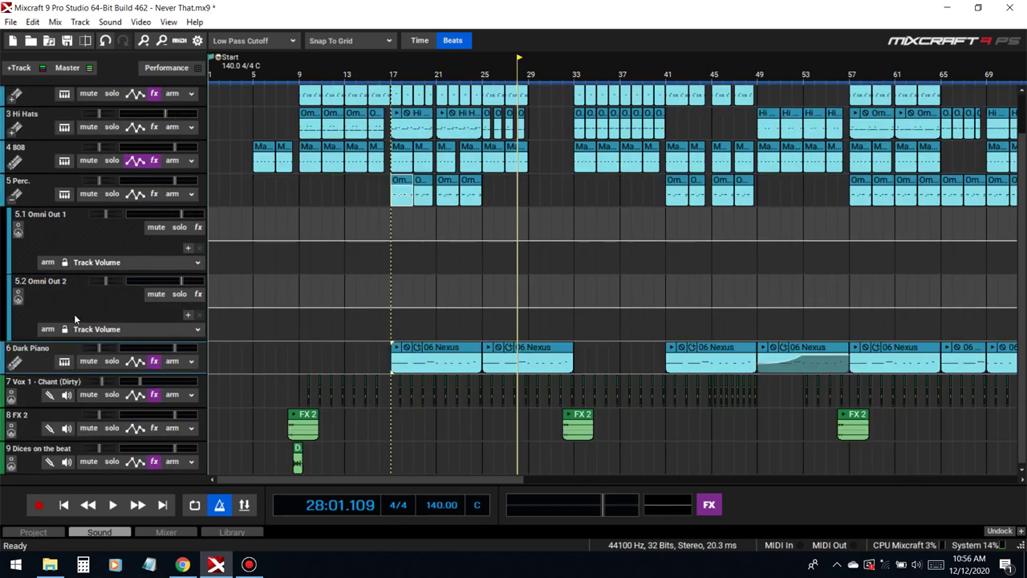
Rename the Perc. outputs Omni Out 1 and Omni Out 2 to Congo and Tri
{"action": "double_click", "coordinate": [72, 215]}
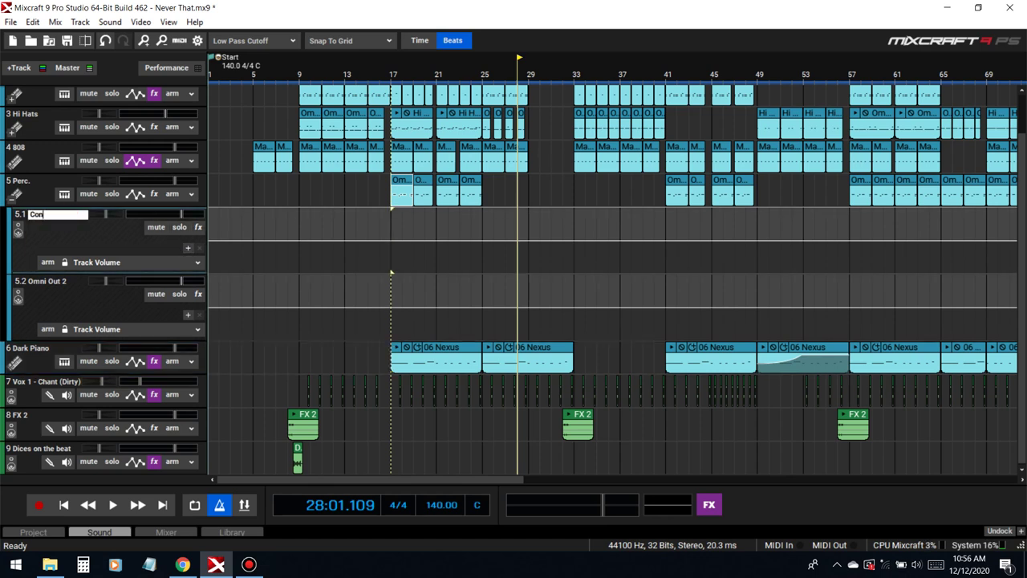
{"action": "double_click", "coordinate": [58, 282]}
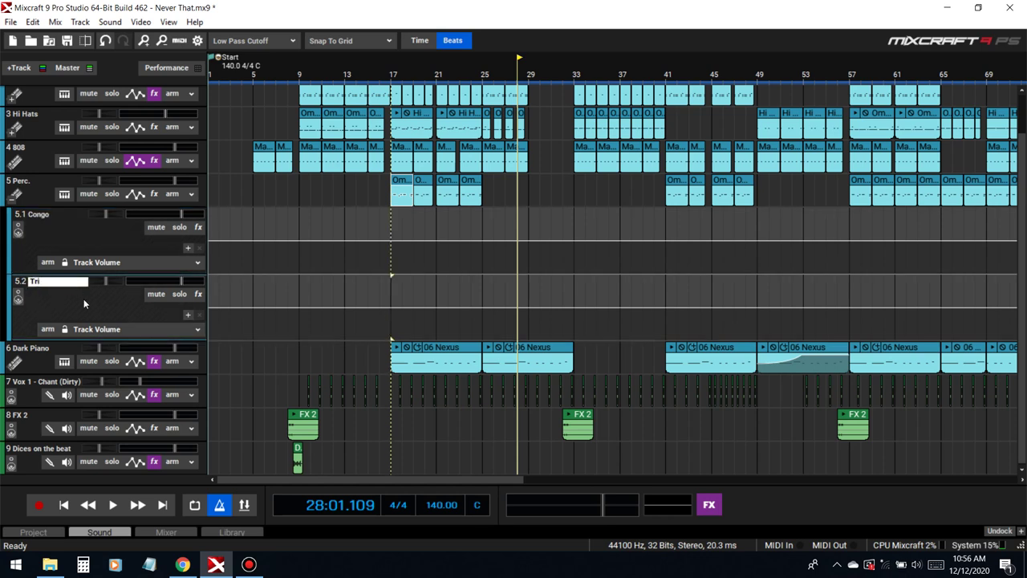
{"action": "left_click", "coordinate": [394, 75]}
Loop measures 17 to 25, then play the loop with the Perc. track soloed
{"action": "scroll", "coordinate": [484, 97], "scroll_direction": "up", "scroll_amount": 3}
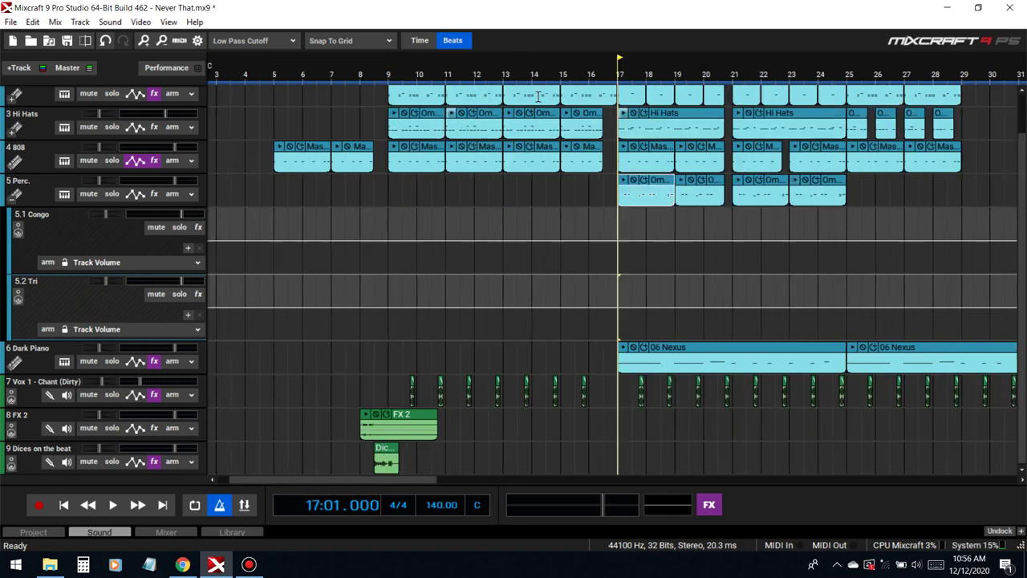
{"action": "left_click_drag", "start_coordinate": [642, 73], "coordinate": [851, 89]}
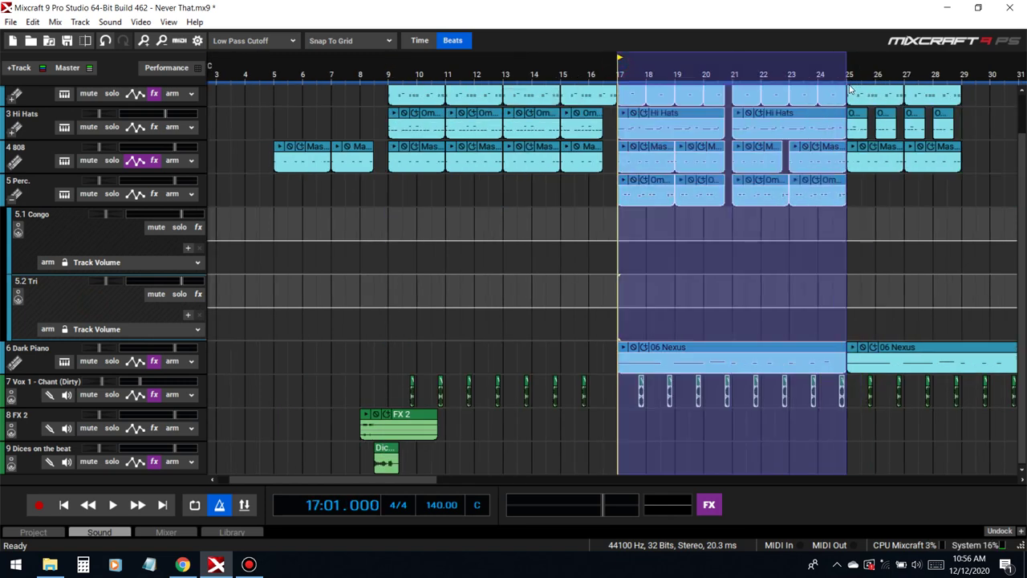
{"action": "left_click", "coordinate": [248, 564]}
{"action": "left_click", "coordinate": [249, 565]}
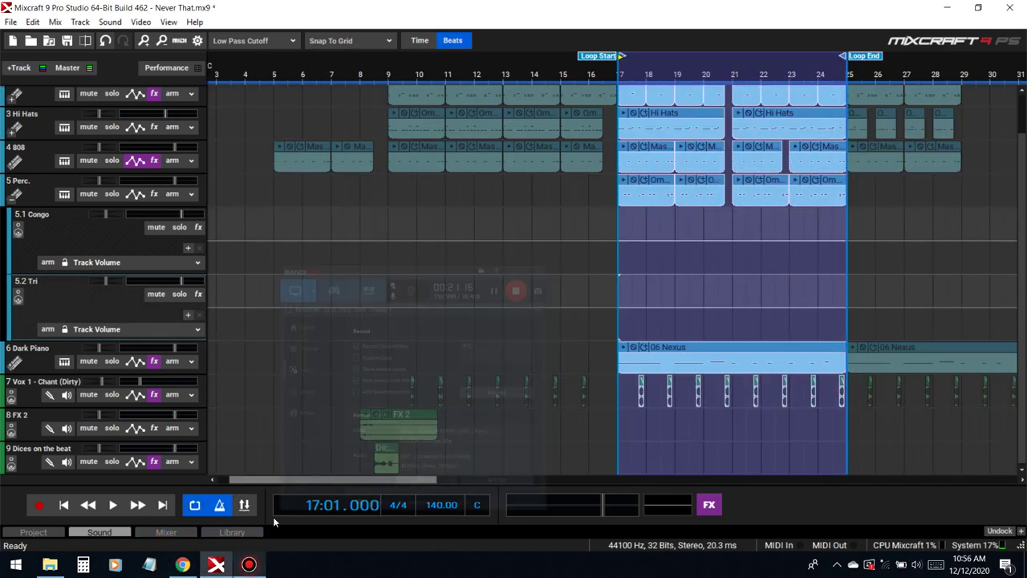
{"action": "left_click", "coordinate": [574, 189]}
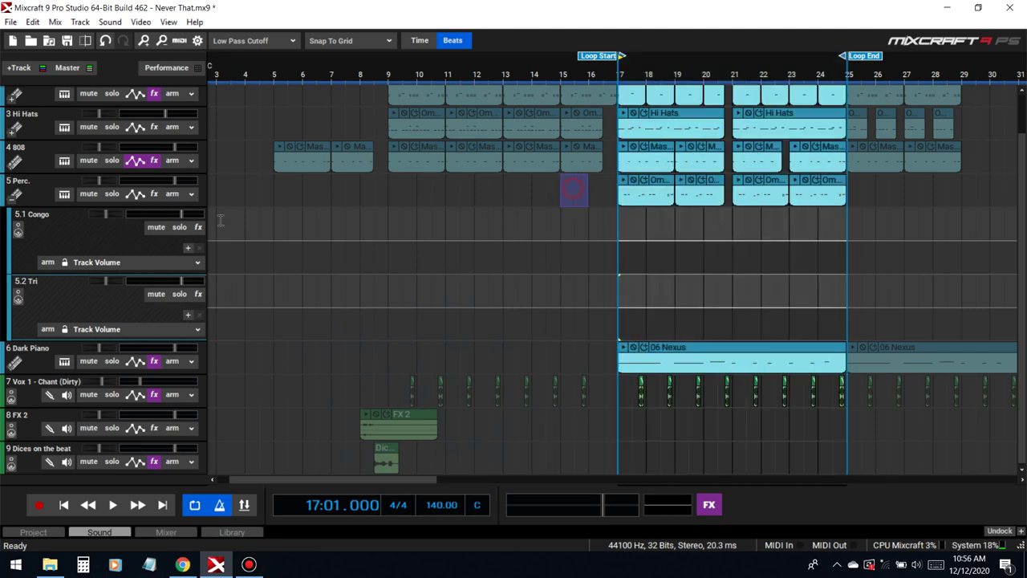
{"action": "left_click", "coordinate": [105, 194]}
{"action": "key", "text": "space"}
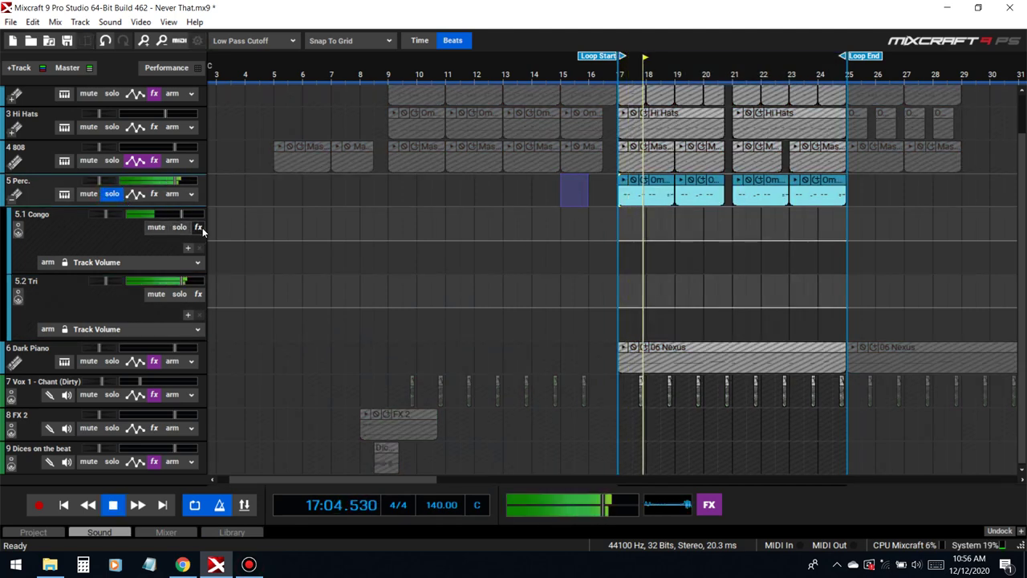
Add the TR5 EQ-PG equalizer to the Congo output and set it to -2.0 at 63 and -2.5 at 125
{"action": "left_click", "coordinate": [198, 227]}
{"action": "mouse_move", "coordinate": [353, 279]}
{"action": "left_click", "coordinate": [491, 284]}
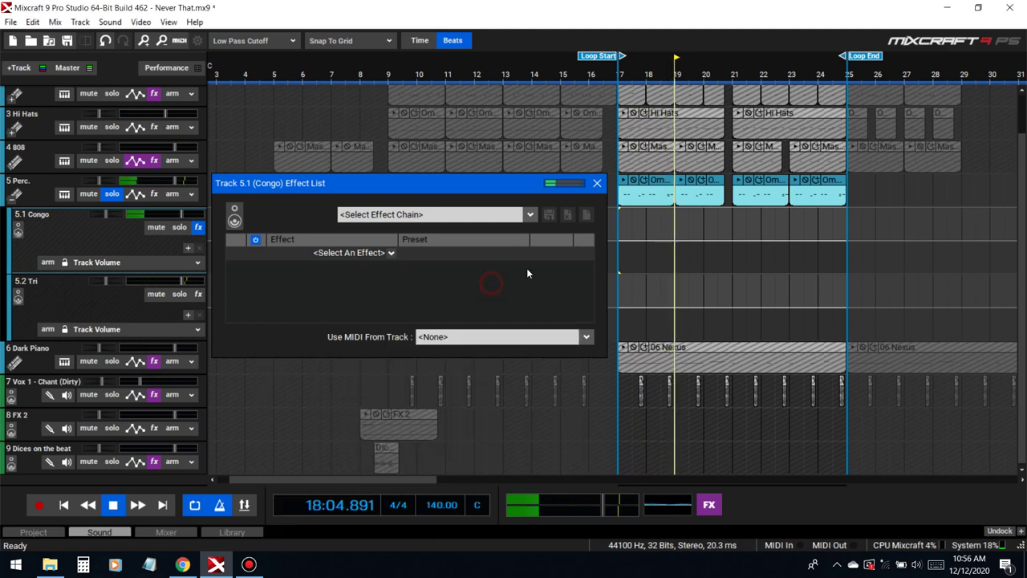
{"action": "mouse_move", "coordinate": [385, 210]}
{"action": "left_mouse_down"}
{"action": "mouse_move", "coordinate": [391, 194]}
{"action": "mouse_move", "coordinate": [384, 215]}
{"action": "left_mouse_up"}
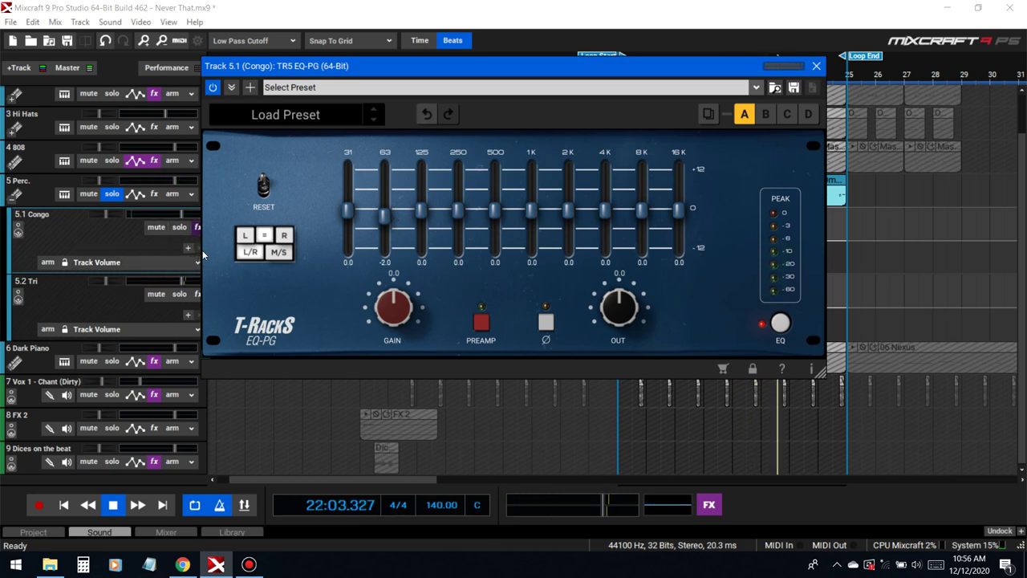
{"action": "mouse_move", "coordinate": [421, 209]}
{"action": "left_mouse_down"}
{"action": "mouse_move", "coordinate": [419, 199]}
{"action": "mouse_move", "coordinate": [419, 218]}
{"action": "left_mouse_up"}
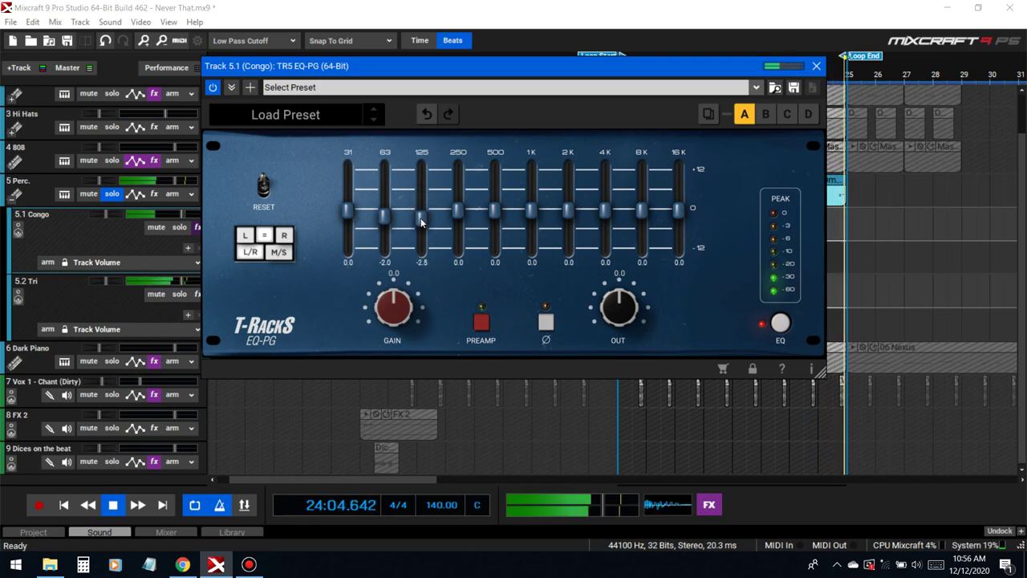
Remove the TR5 EQ-PG equalizer from the Congo output 5.1 and close its effect list
{"action": "left_click", "coordinate": [816, 66]}
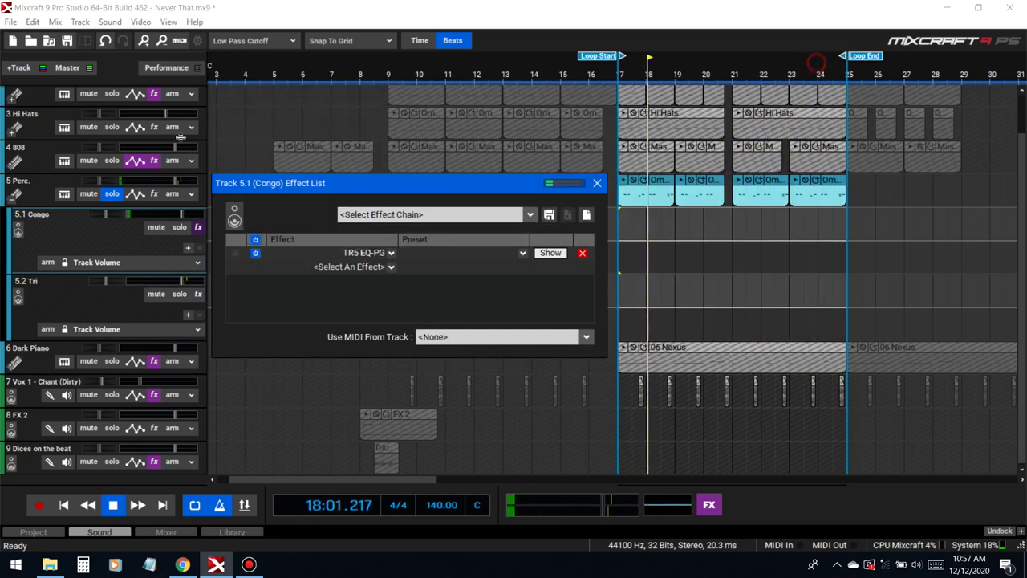
{"action": "left_click", "coordinate": [584, 253]}
{"action": "left_click", "coordinate": [597, 183]}
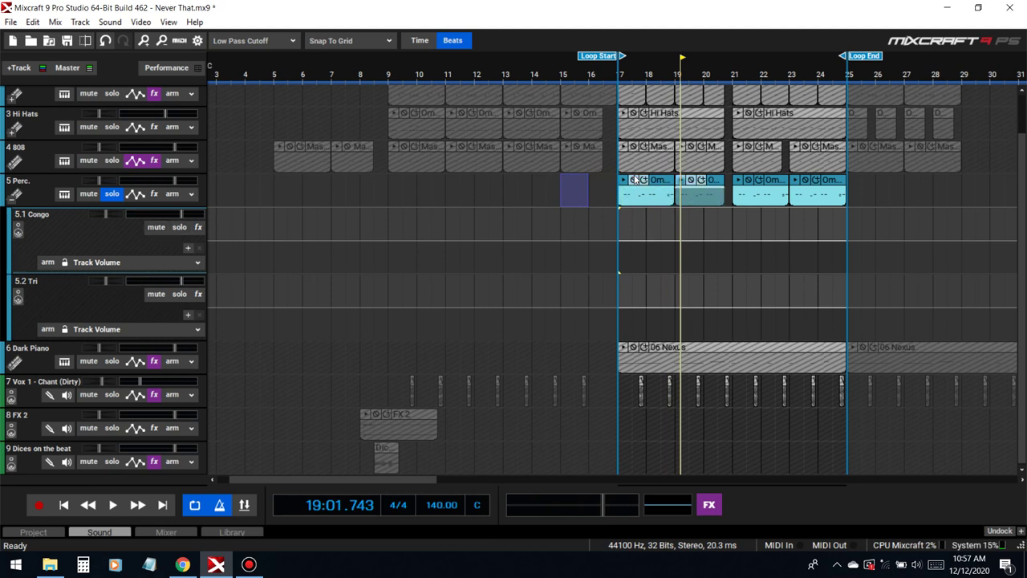
Mute output 5.1 and audition the Perc. clip to identify which sound plays through each output
{"action": "left_click", "coordinate": [152, 229]}
{"action": "left_click", "coordinate": [626, 181]}
{"action": "key", "text": "space"}
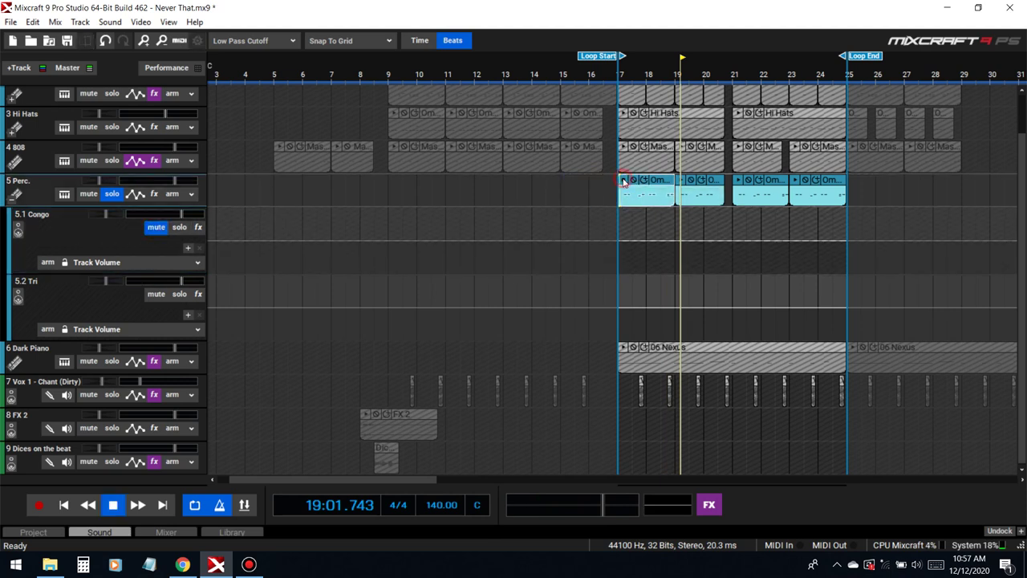
{"action": "left_click", "coordinate": [625, 182]}
{"action": "key", "text": "space"}
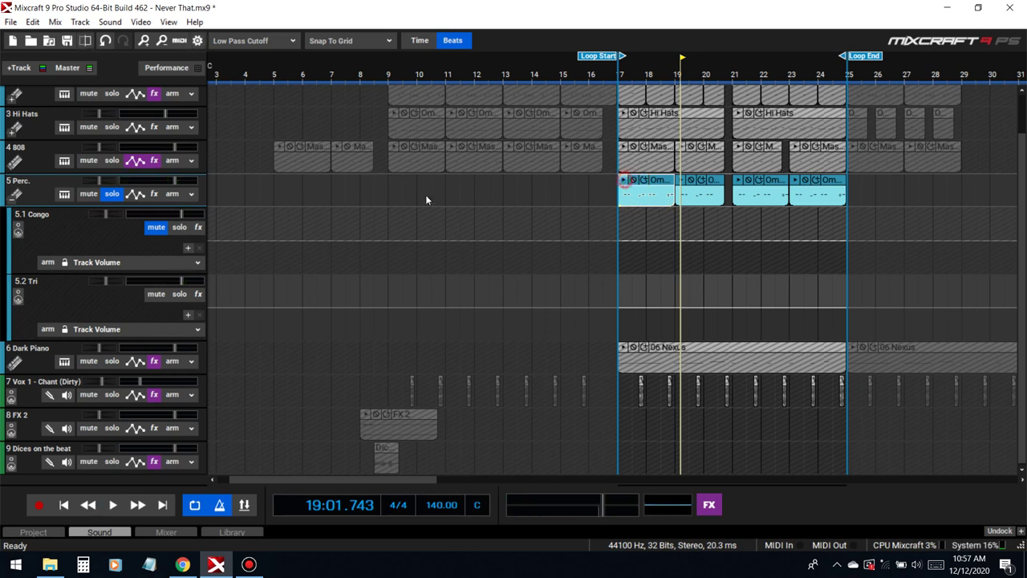
Rename output 5.2 to Congo and output 5.1 to Triangle, and unmute output 5.1
{"action": "left_click", "coordinate": [52, 285]}
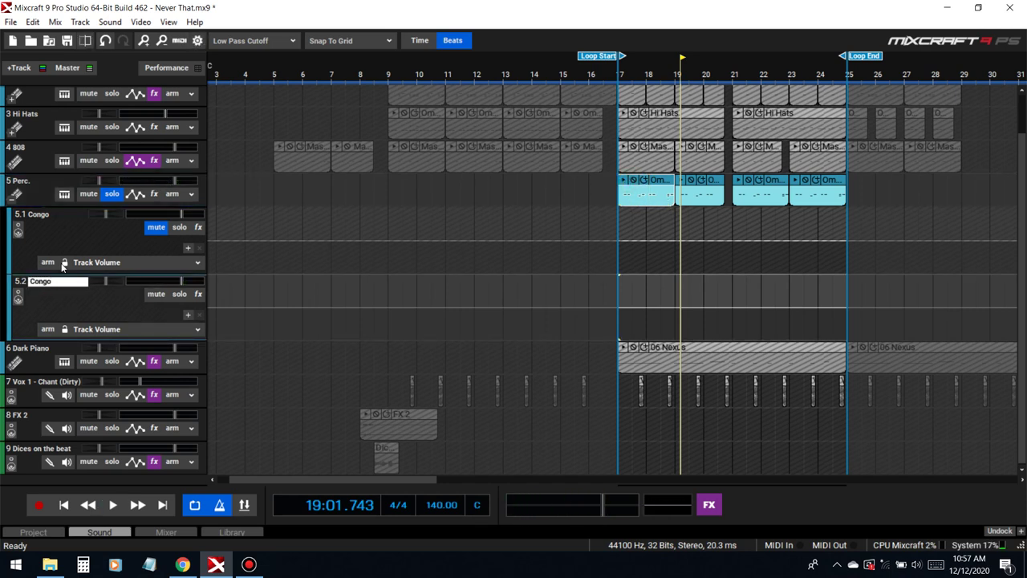
{"action": "left_click", "coordinate": [48, 217]}
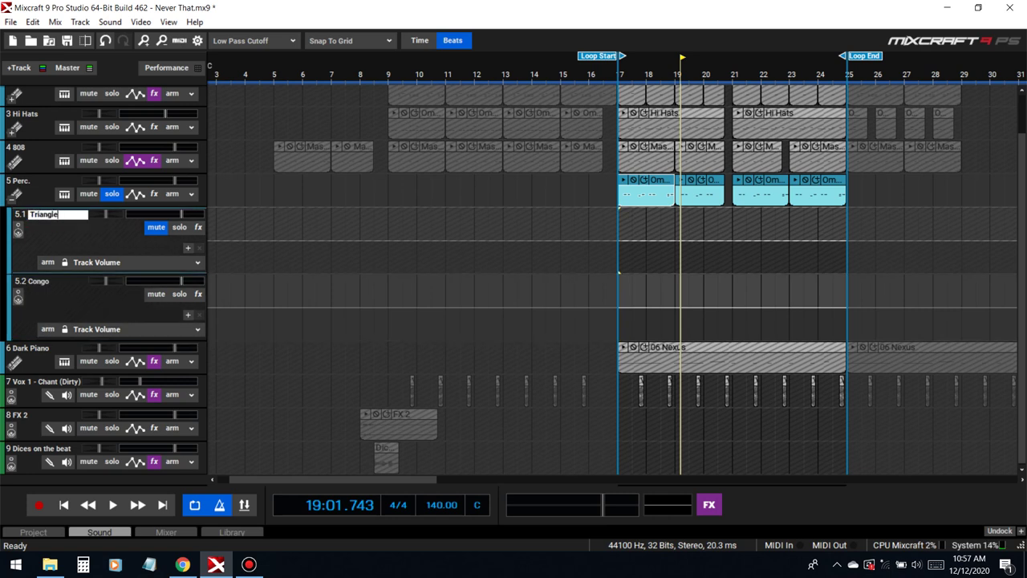
{"action": "left_click", "coordinate": [156, 228]}
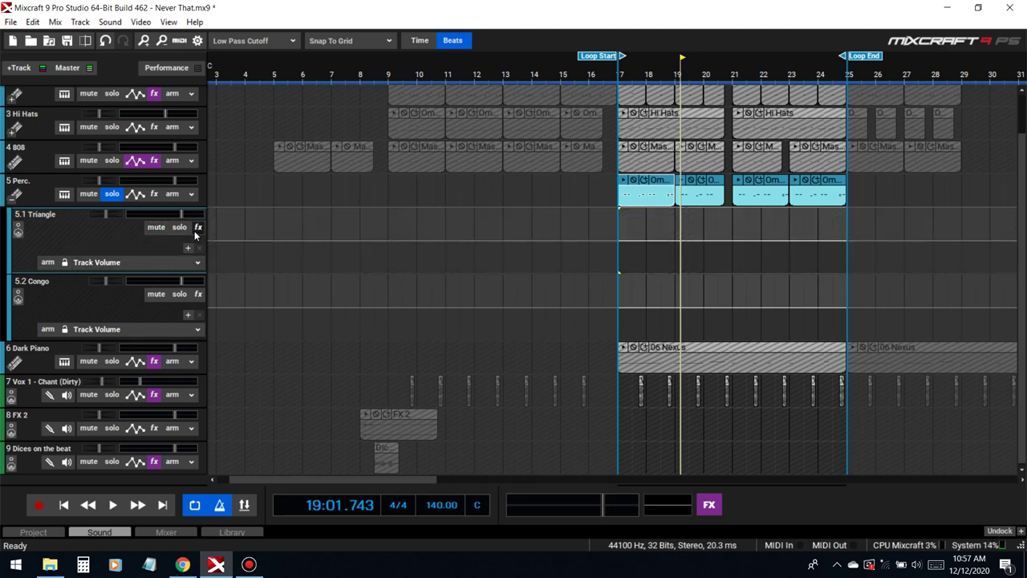
Add the TR5 EQ-PG equalizer to the Congo output 5.2 and set its 125 band to -1.6 during playback
{"action": "left_click", "coordinate": [197, 294]}
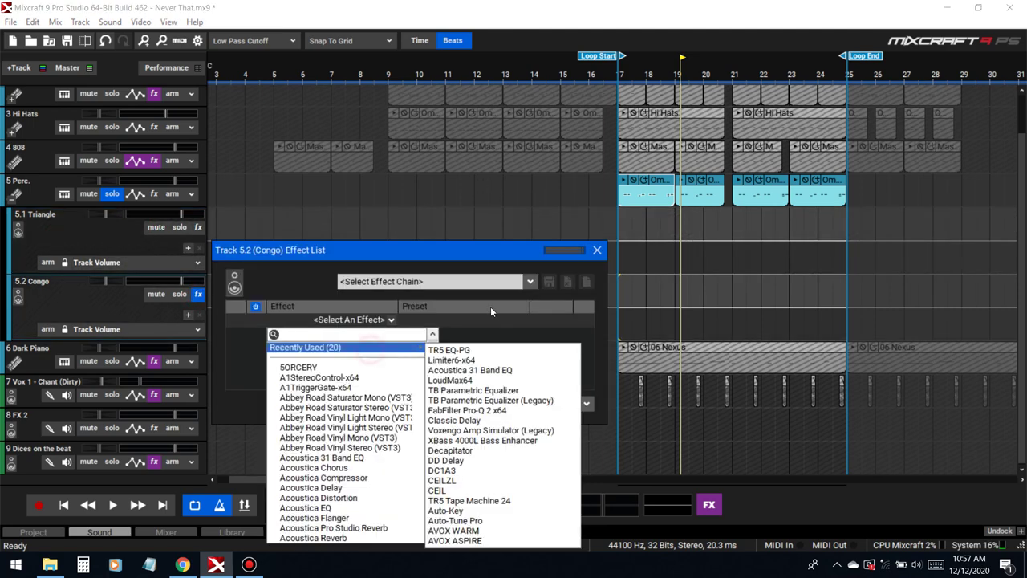
{"action": "left_click", "coordinate": [482, 350]}
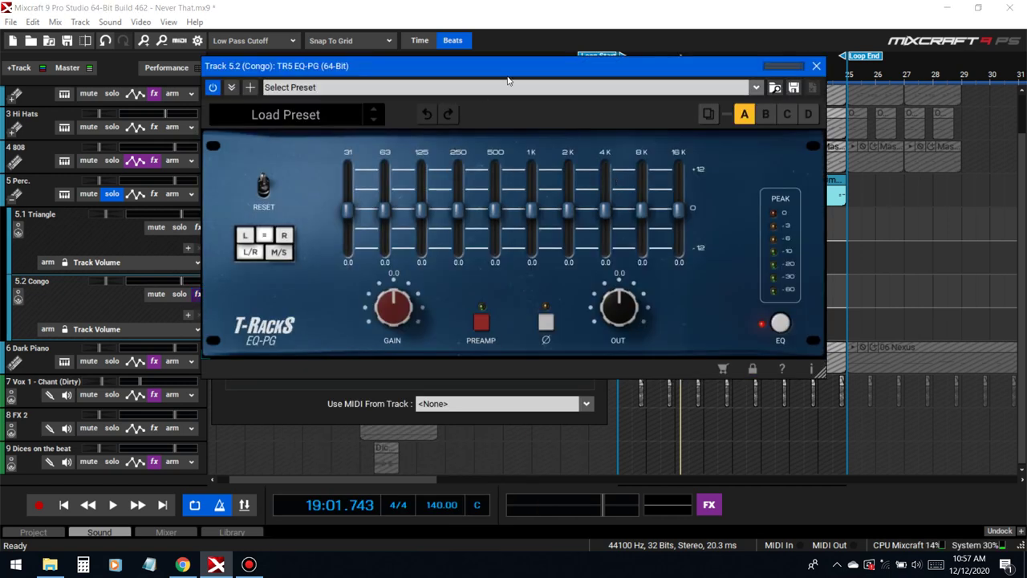
{"action": "left_click_drag", "start_coordinate": [554, 71], "coordinate": [610, 237]}
{"action": "key", "text": "space"}
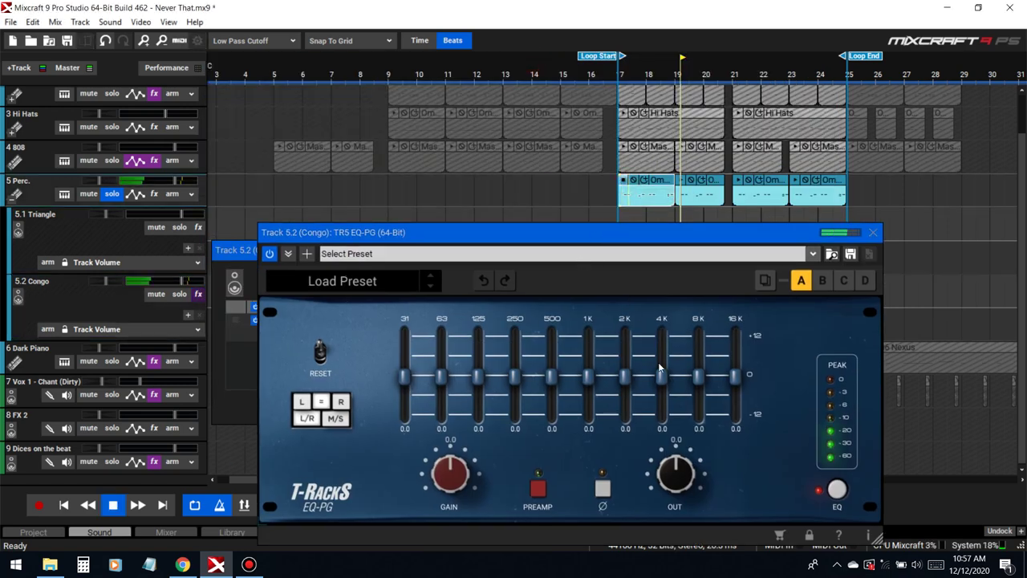
{"action": "mouse_move", "coordinate": [482, 382]}
{"action": "left_mouse_down"}
{"action": "mouse_move", "coordinate": [480, 368]}
{"action": "mouse_move", "coordinate": [483, 378]}
{"action": "left_mouse_up"}
{"action": "key", "text": "space"}
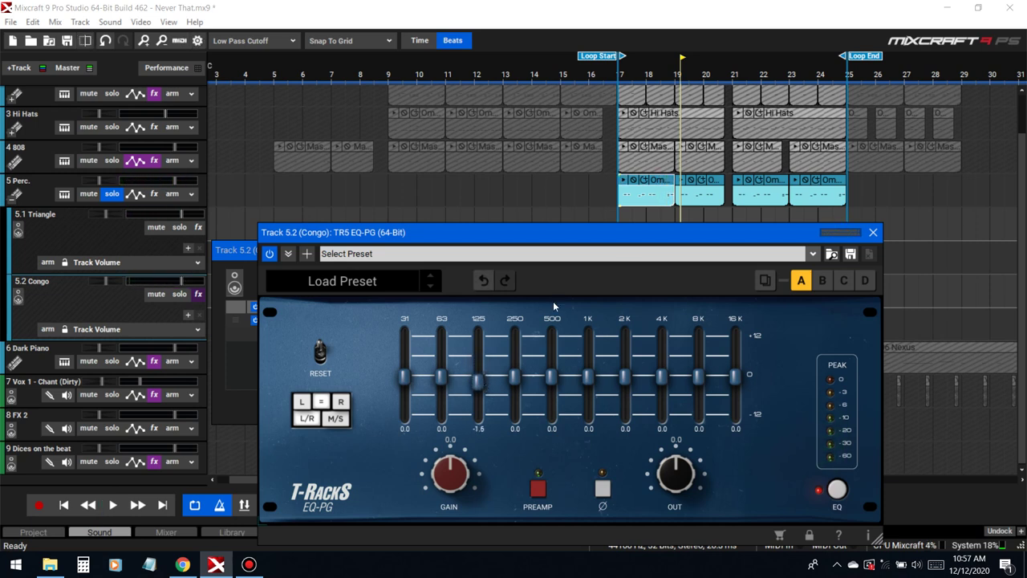
Play the loop from measure 17 and set the Congo equalizer to 1.5 at 4K and 1.8 at 16K
{"action": "left_click", "coordinate": [623, 73]}
{"action": "key", "text": "space"}
{"action": "mouse_move", "coordinate": [663, 378]}
{"action": "left_mouse_down"}
{"action": "mouse_move", "coordinate": [667, 389]}
{"action": "mouse_move", "coordinate": [665, 371]}
{"action": "left_mouse_up"}
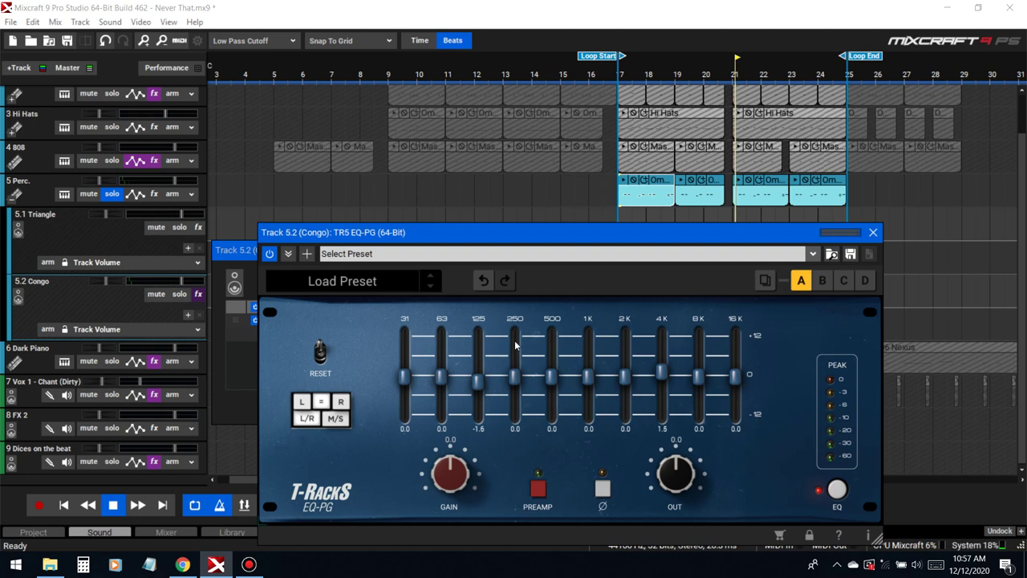
{"action": "left_click_drag", "start_coordinate": [736, 379], "coordinate": [739, 375]}
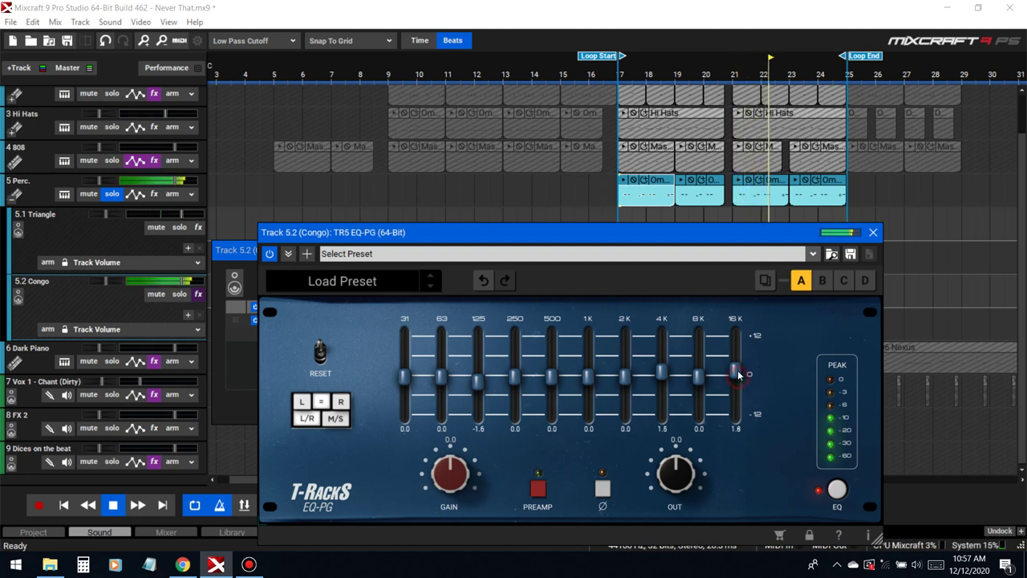
Set the Congo equalizer to -0.4 at 250 and -0.5 at 1K while the loop plays
{"action": "mouse_move", "coordinate": [514, 377]}
{"action": "left_mouse_down"}
{"action": "mouse_move", "coordinate": [515, 367]}
{"action": "mouse_move", "coordinate": [516, 390]}
{"action": "mouse_move", "coordinate": [517, 381]}
{"action": "left_mouse_up"}
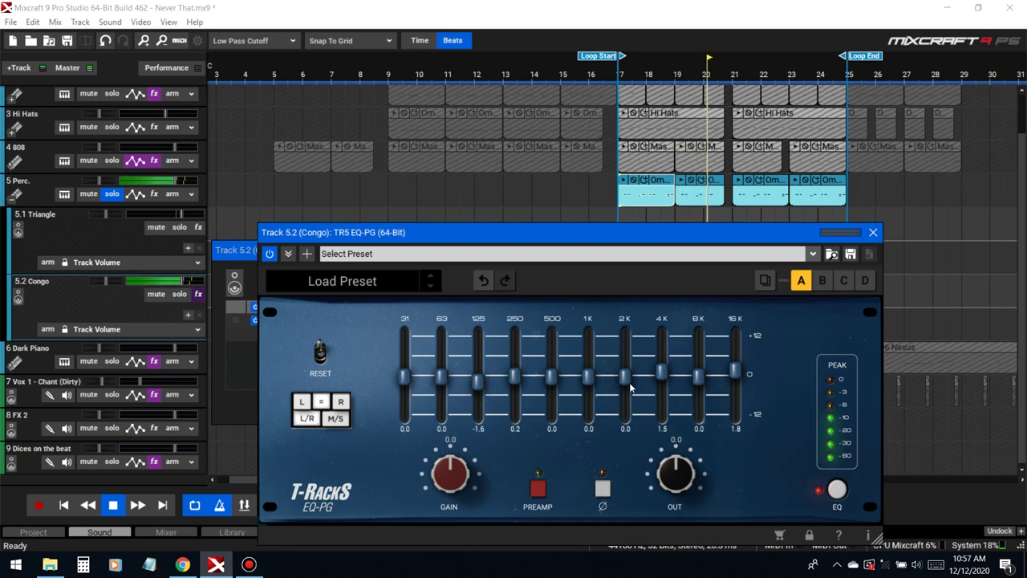
{"action": "mouse_move", "coordinate": [584, 375]}
{"action": "left_mouse_down"}
{"action": "mouse_move", "coordinate": [584, 361]}
{"action": "mouse_move", "coordinate": [595, 385]}
{"action": "left_mouse_up"}
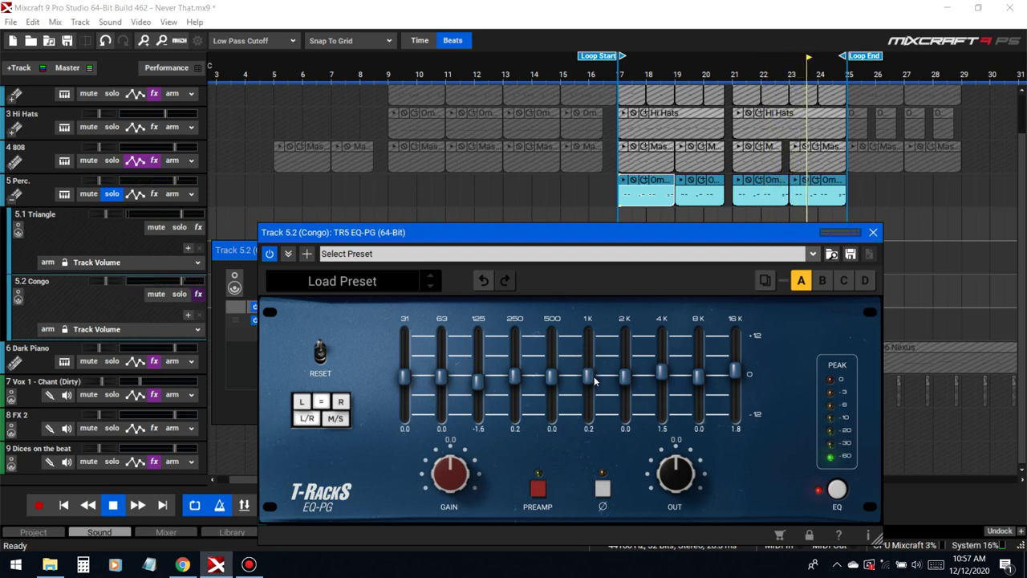
{"action": "left_click_drag", "start_coordinate": [585, 380], "coordinate": [586, 384]}
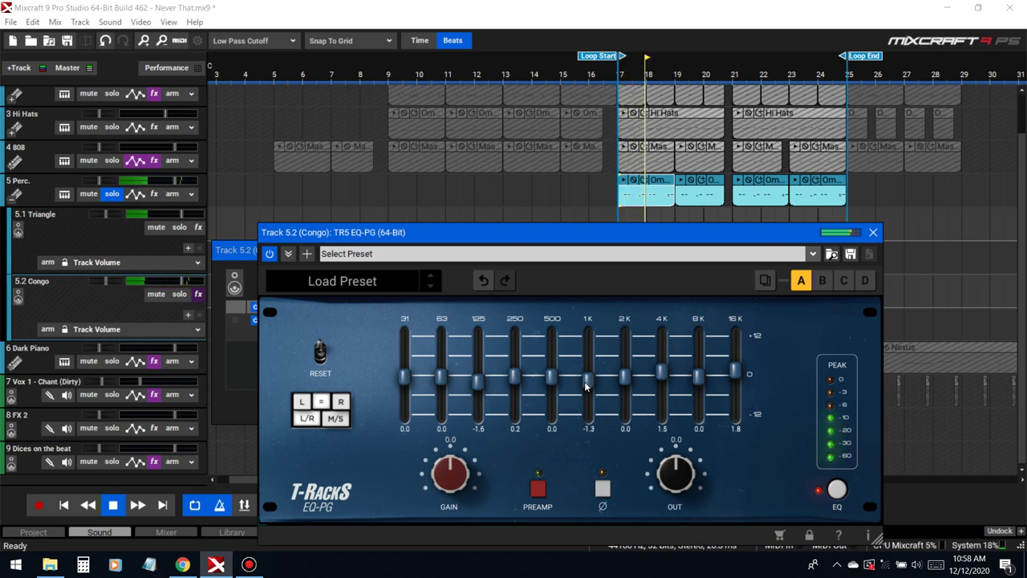
{"action": "mouse_move", "coordinate": [516, 381]}
{"action": "left_mouse_down"}
{"action": "mouse_move", "coordinate": [517, 350]}
{"action": "mouse_move", "coordinate": [525, 378]}
{"action": "left_mouse_up"}
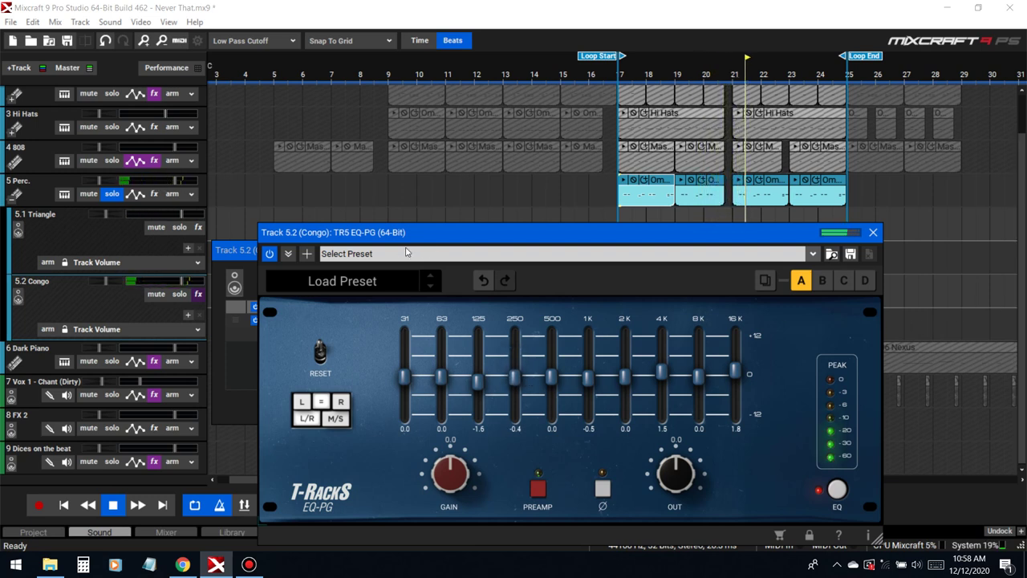
Compare the Congo sound with the equalizer on and off, and set the 125 band to 2.5
{"action": "left_click", "coordinate": [268, 254]}
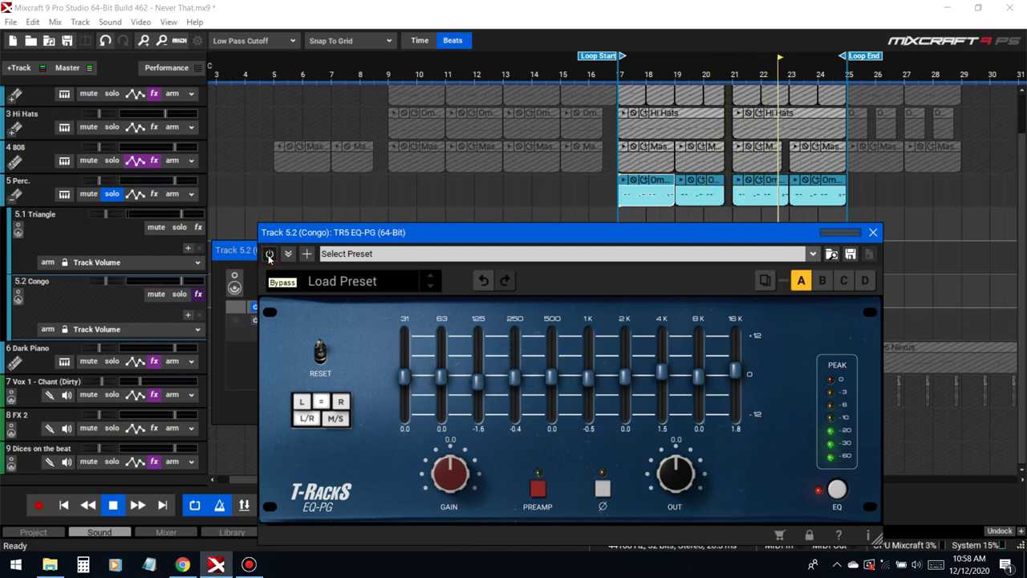
{"action": "left_click", "coordinate": [269, 254]}
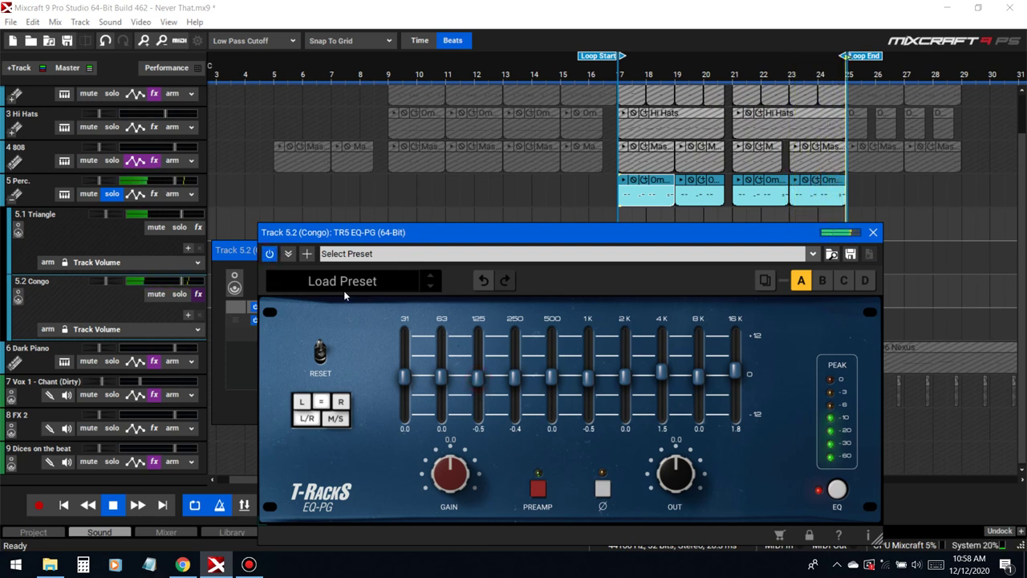
{"action": "left_click", "coordinate": [837, 489]}
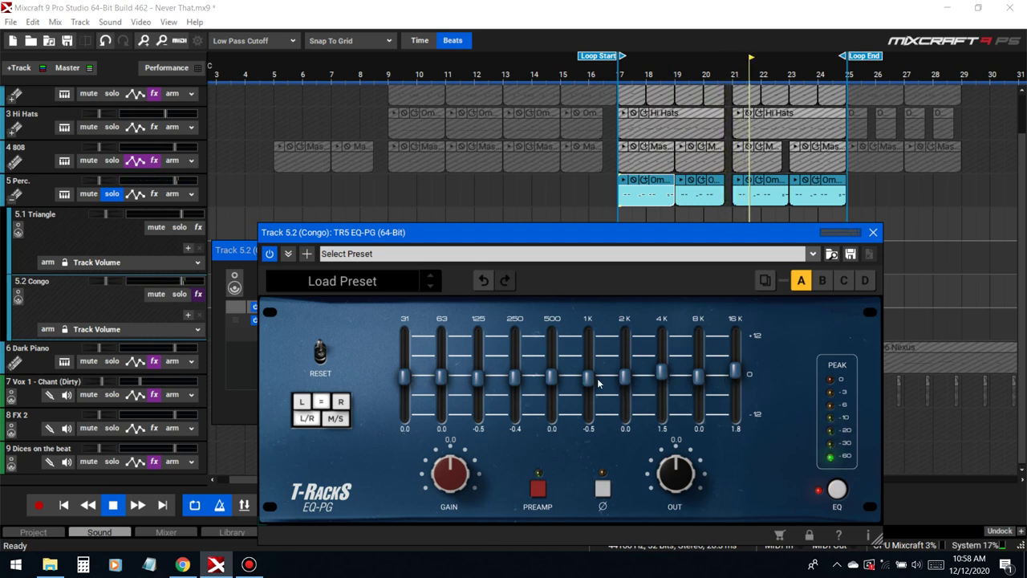
{"action": "left_click_drag", "start_coordinate": [477, 380], "coordinate": [481, 373]}
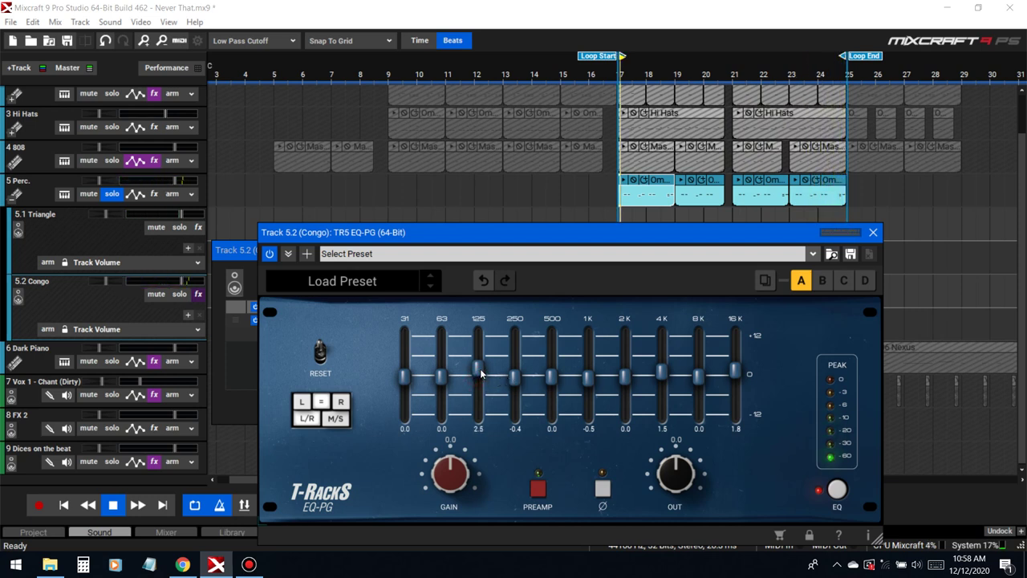
{"action": "left_click", "coordinate": [837, 490]}
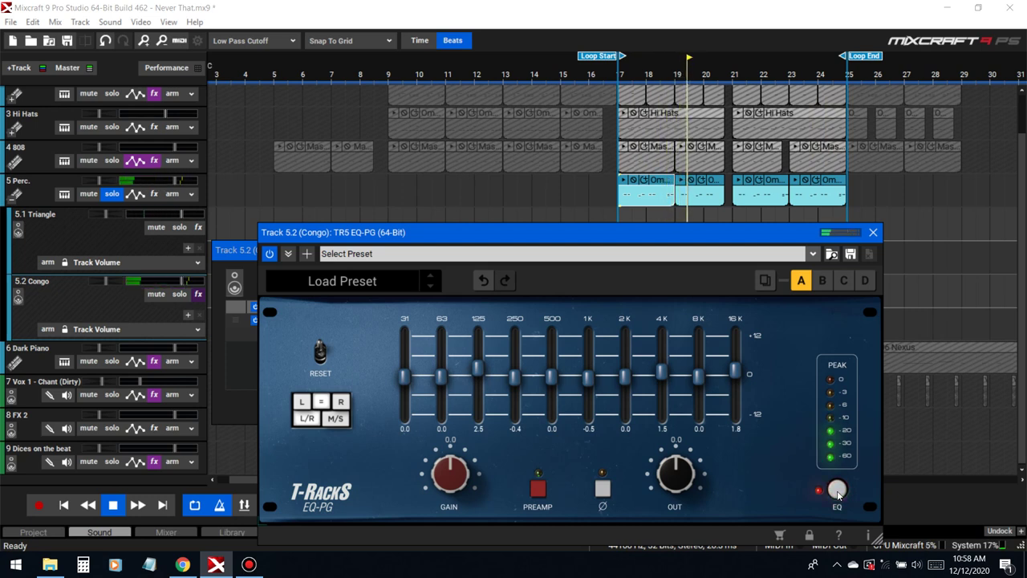
Close the Congo equalizer and effect list, unsolo the Perc. track and play the full mix loop
{"action": "left_click", "coordinate": [873, 232]}
{"action": "key", "text": "space"}
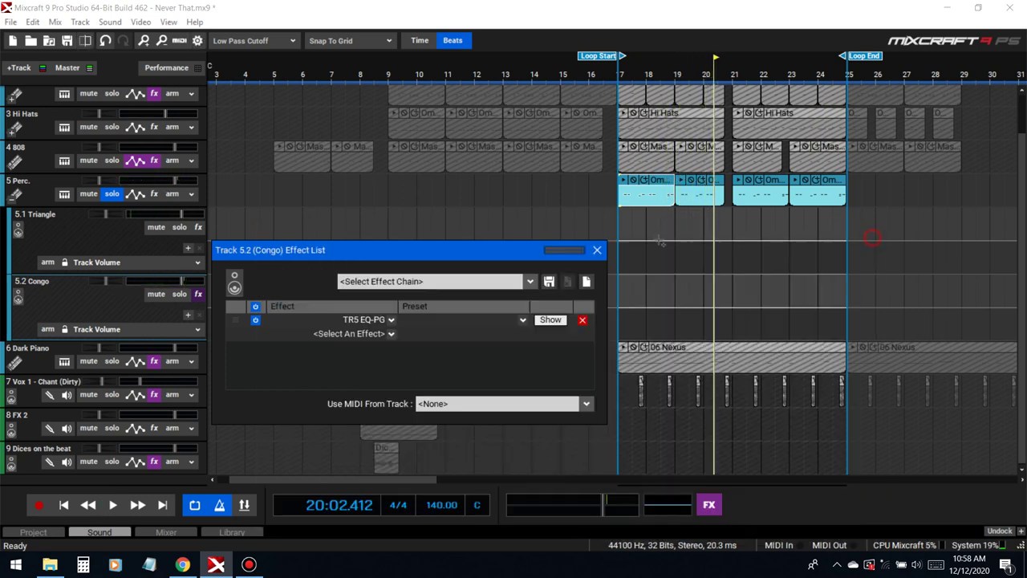
{"action": "left_click", "coordinate": [597, 251]}
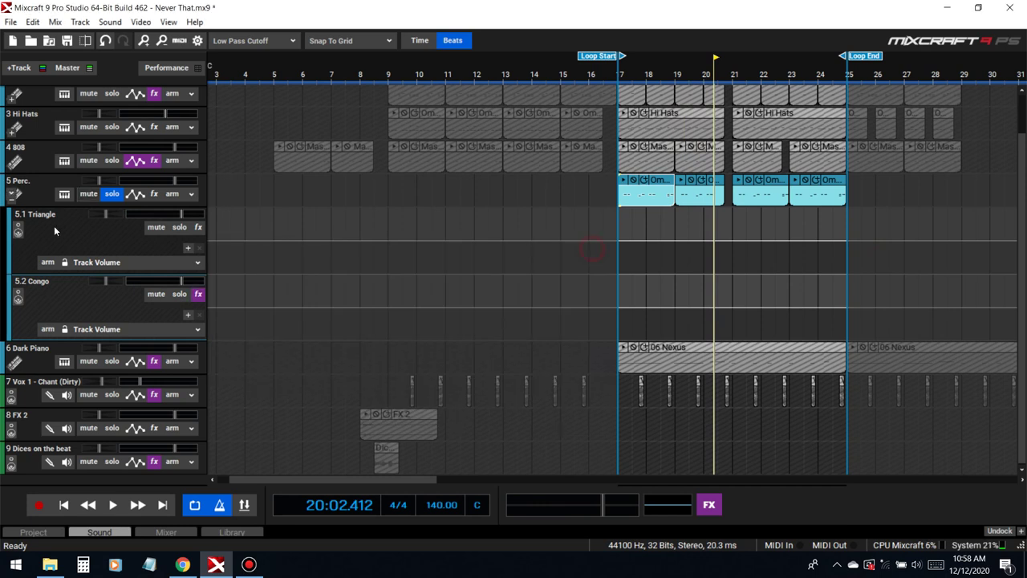
{"action": "left_click", "coordinate": [112, 193]}
{"action": "key", "text": "space"}
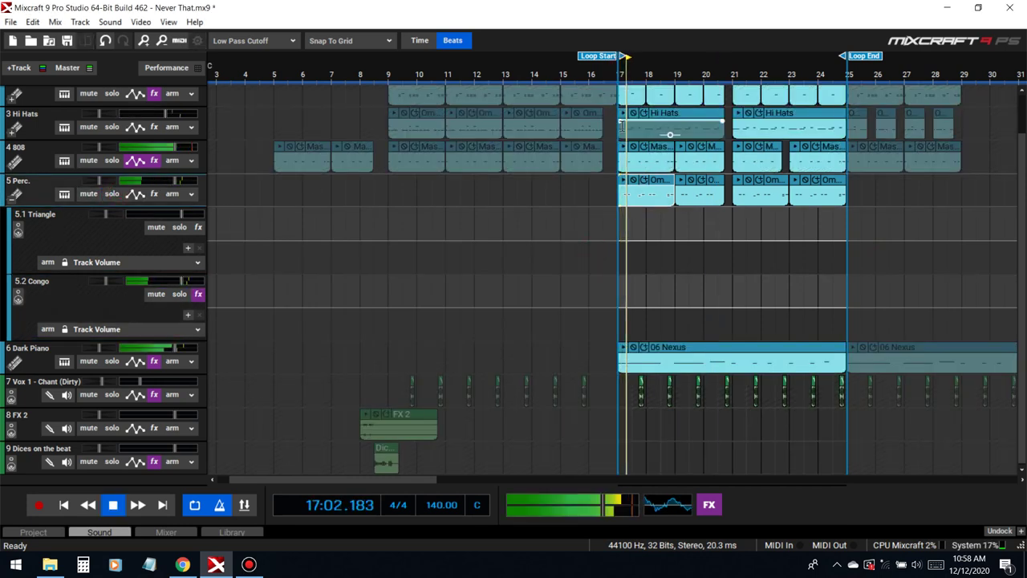
Solo the Congo output and add the DD Compressor after its equalizer
{"action": "left_click", "coordinate": [179, 294]}
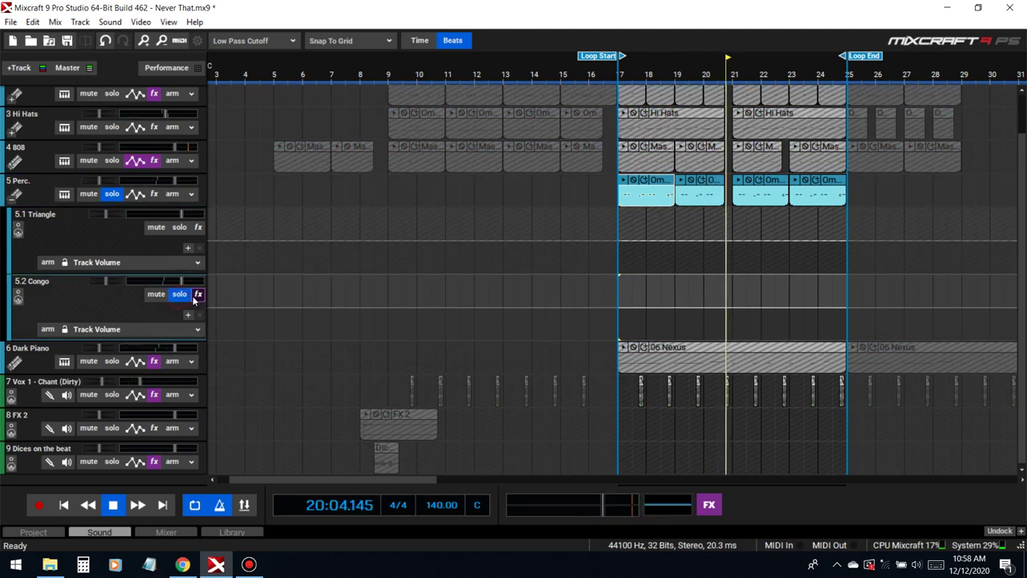
{"action": "left_click", "coordinate": [198, 295]}
{"action": "left_click", "coordinate": [391, 333]}
{"action": "type", "text": "dd c"}
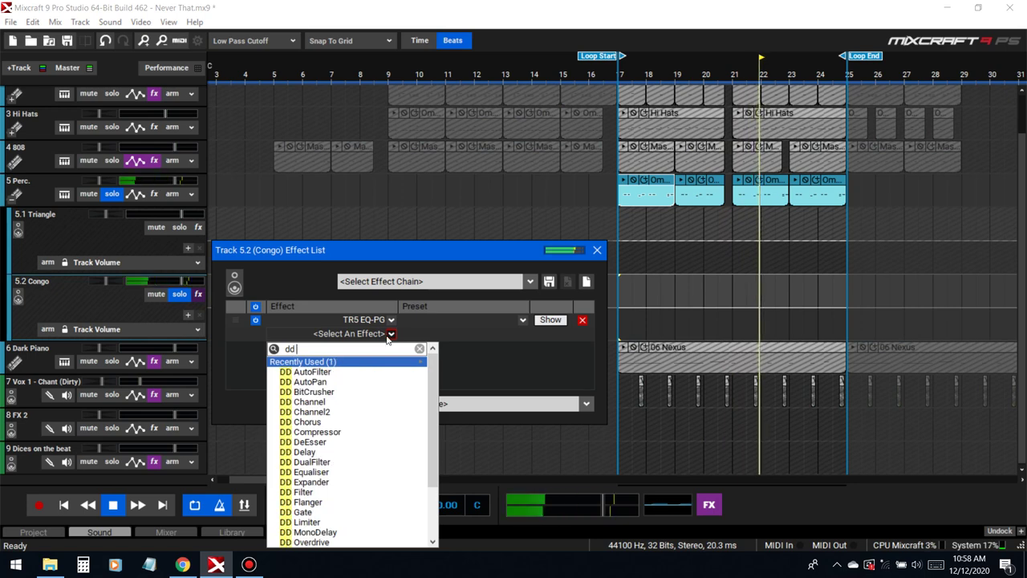
{"action": "left_click", "coordinate": [353, 401]}
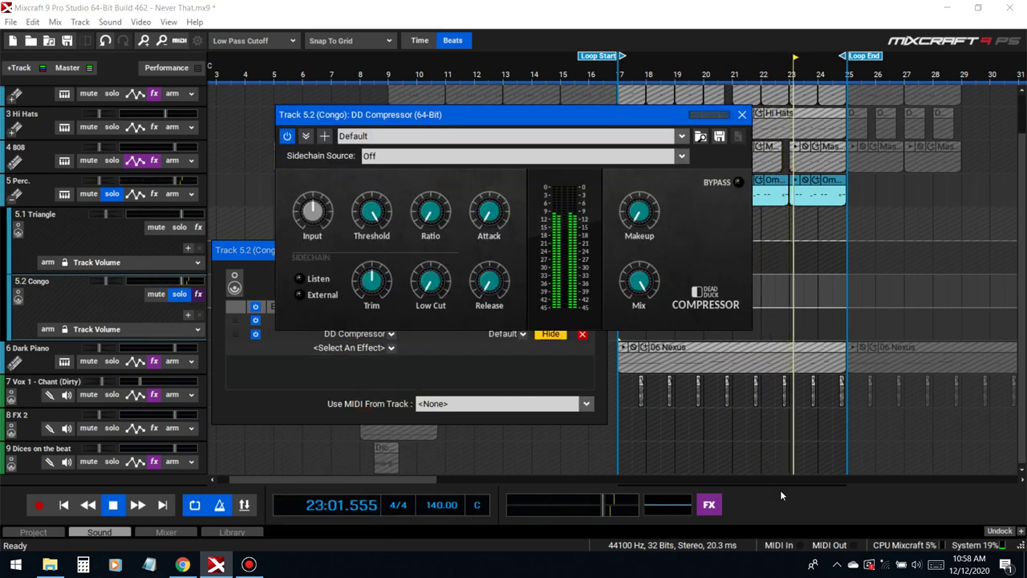
Lower the DD Compressor's threshold, raise its ratio and slightly increase its release while the loop plays
{"action": "left_click_drag", "start_coordinate": [386, 224], "coordinate": [384, 242]}
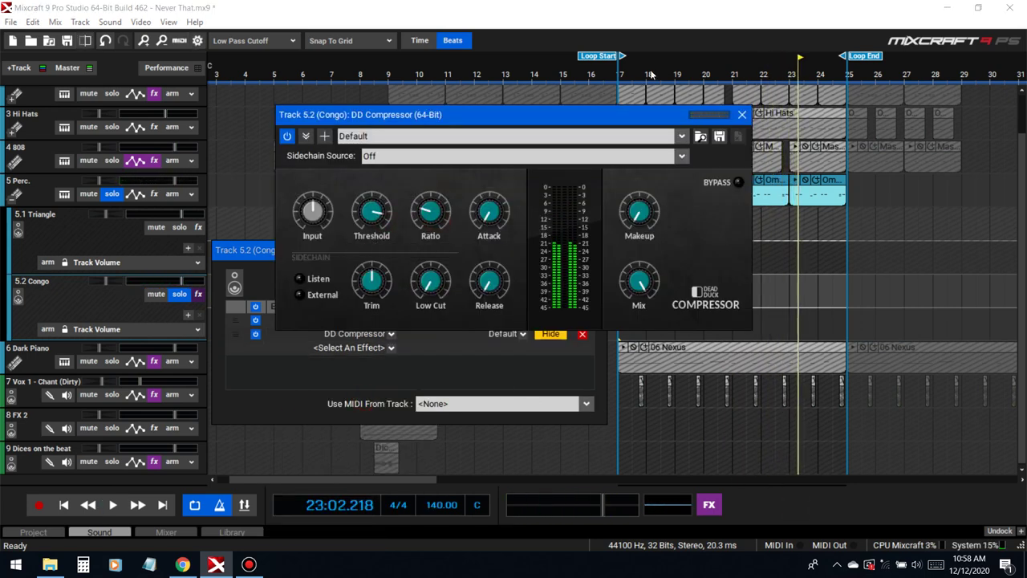
{"action": "key", "text": "space"}
{"action": "left_click", "coordinate": [440, 211]}
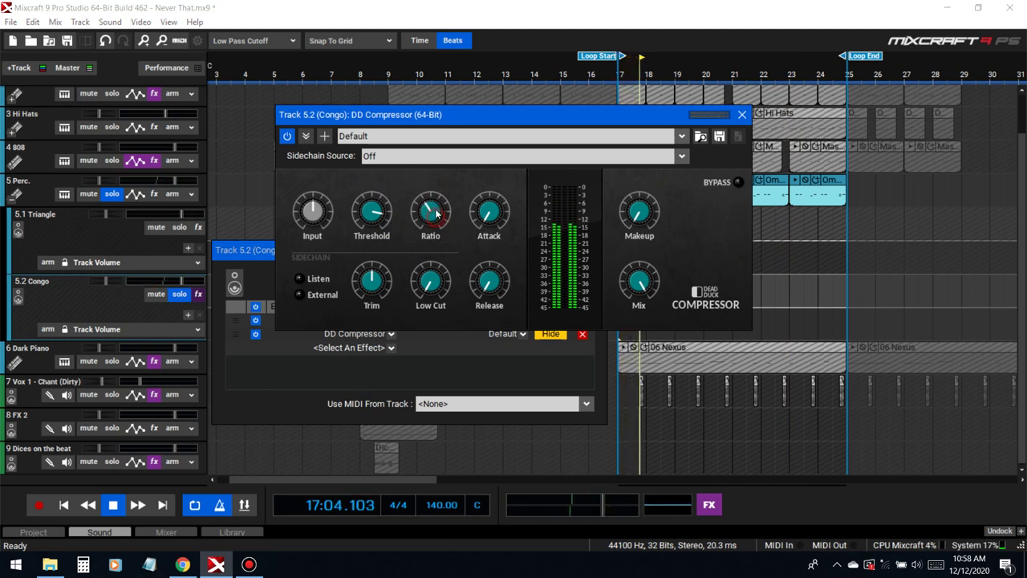
{"action": "left_click_drag", "start_coordinate": [372, 210], "coordinate": [407, 236]}
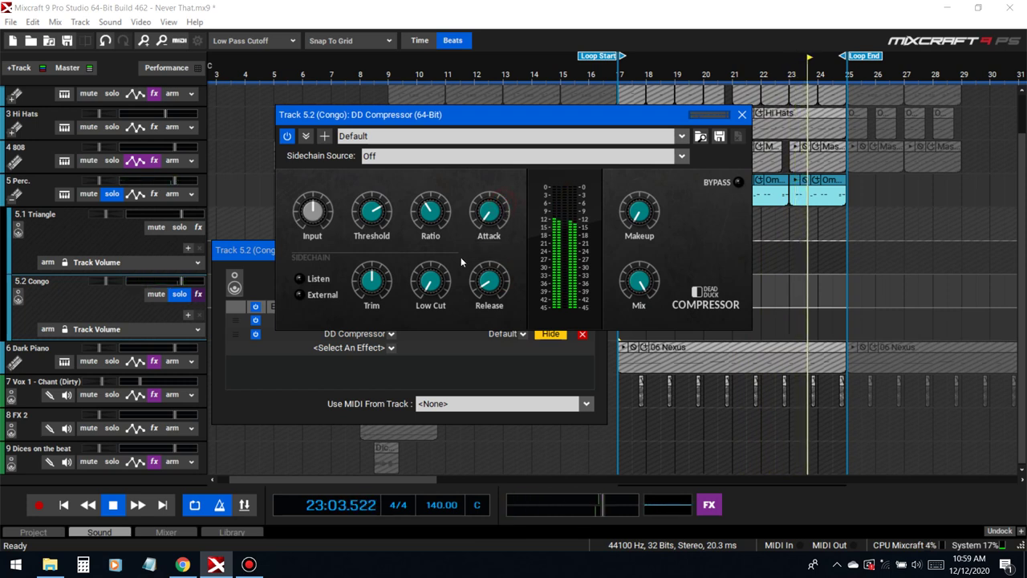
Raise the compressor's trim and makeup gain, reduce its mix, and compare the Congo sound with the compressor bypassed
{"action": "mouse_move", "coordinate": [382, 288]}
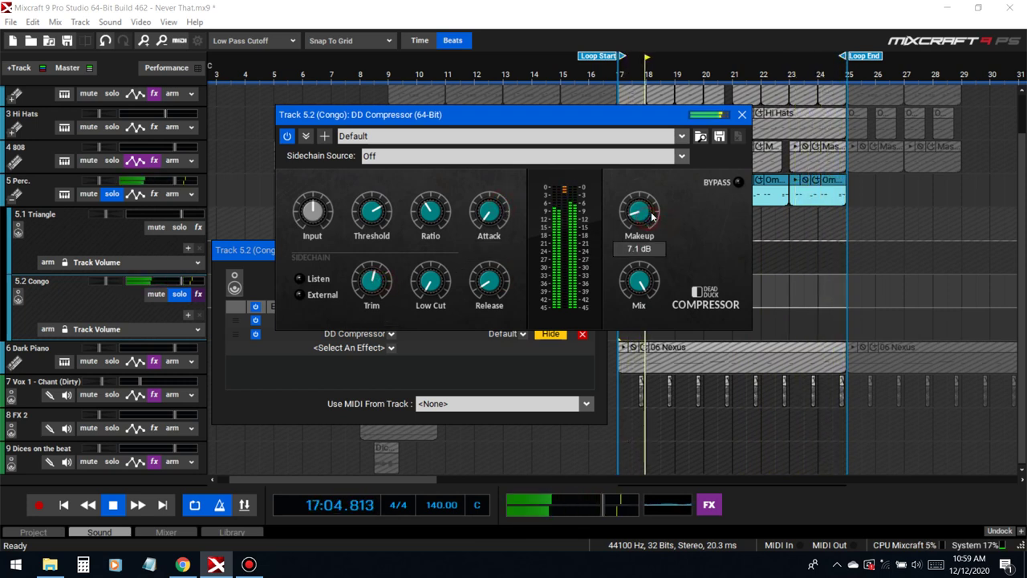
{"action": "mouse_move", "coordinate": [641, 277]}
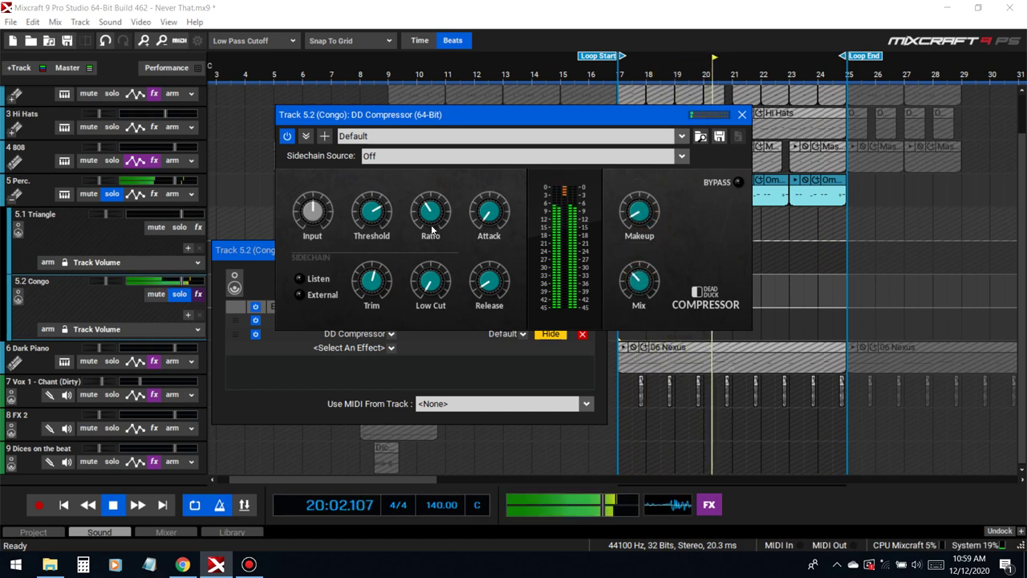
{"action": "left_click", "coordinate": [289, 136]}
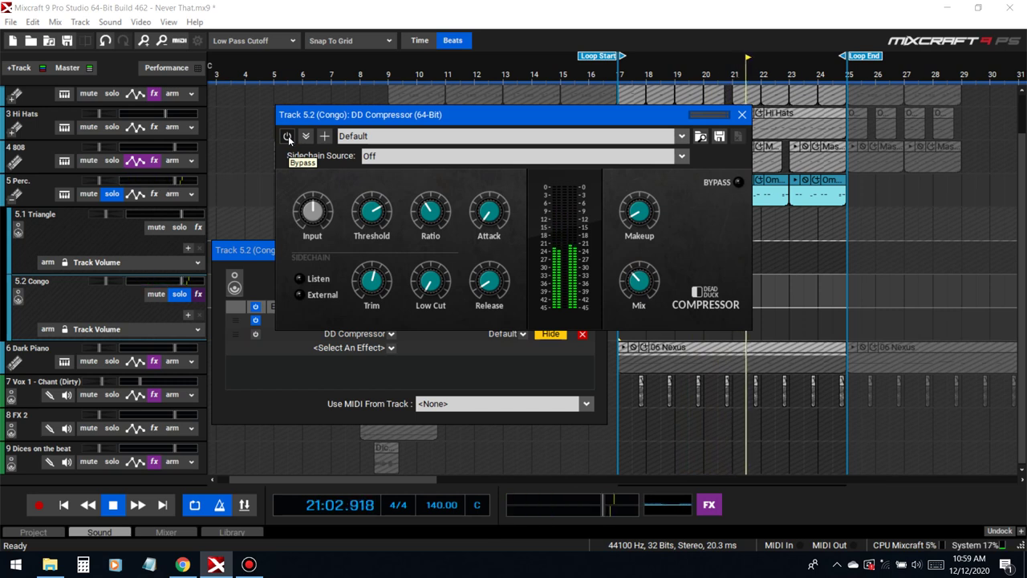
{"action": "left_click", "coordinate": [288, 136]}
{"action": "key", "text": "space"}
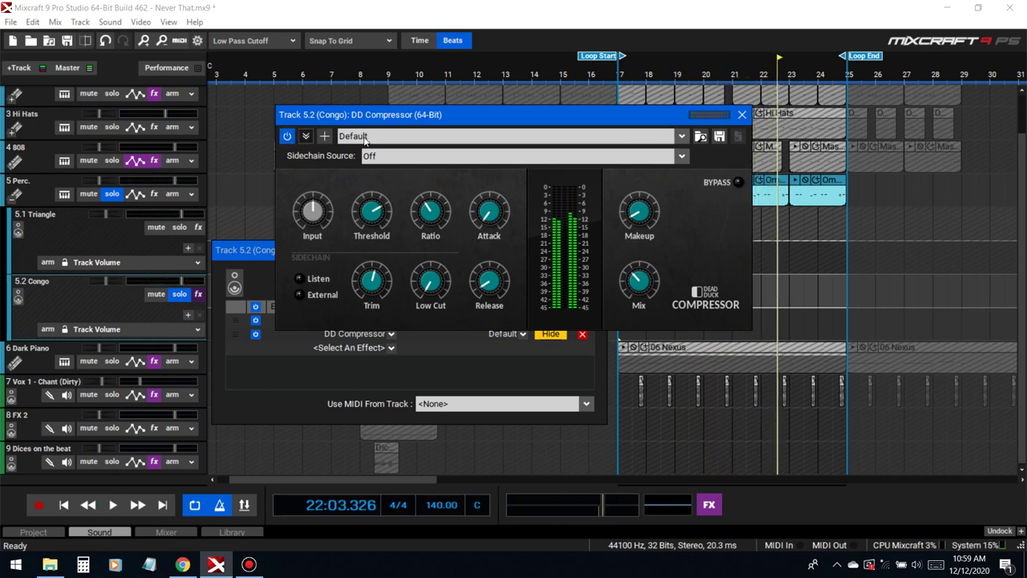
Close the Congo compressor and its effect list, and unsolo the Perc. track
{"action": "left_click", "coordinate": [742, 114]}
{"action": "left_click", "coordinate": [597, 251]}
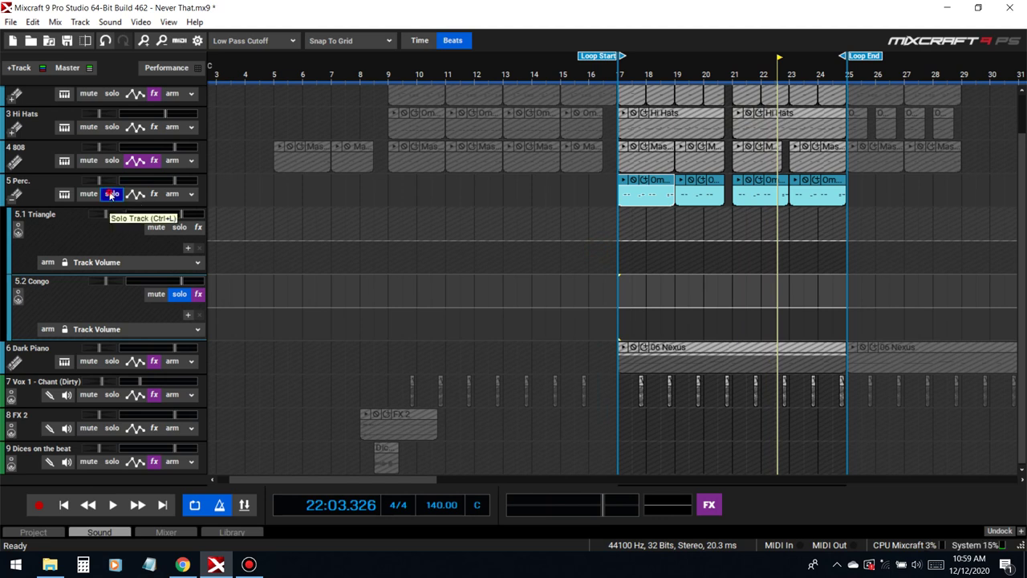
{"action": "left_click", "coordinate": [111, 195]}
Turn off looping and replay the full mix from bar 17 while lowering the Congo output's volume to about -2.5 dB
{"action": "key", "text": "space"}
{"action": "key", "text": "l"}
{"action": "key", "text": "c"}
{"action": "key", "text": "minus"}
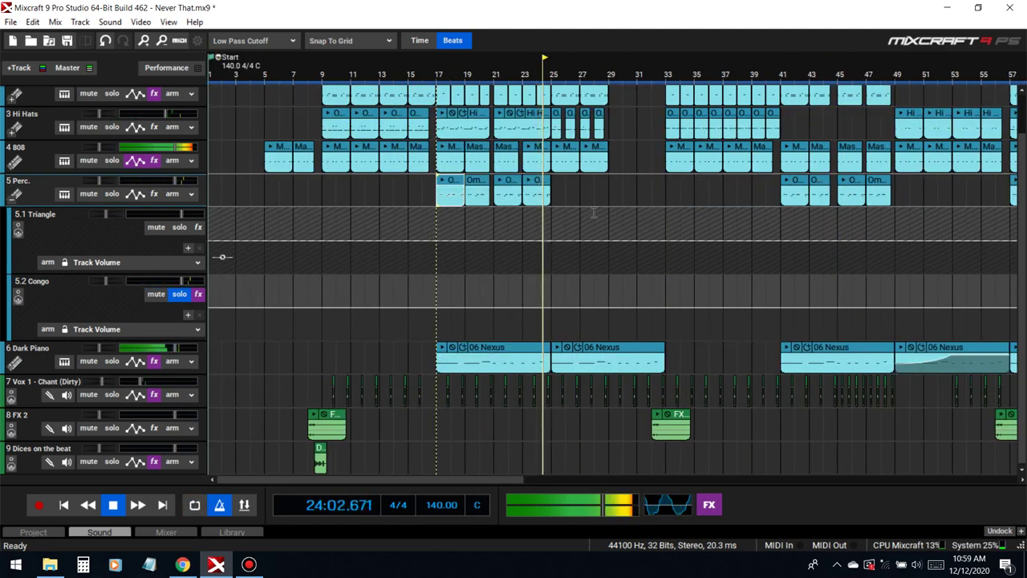
{"action": "key", "text": "minus"}
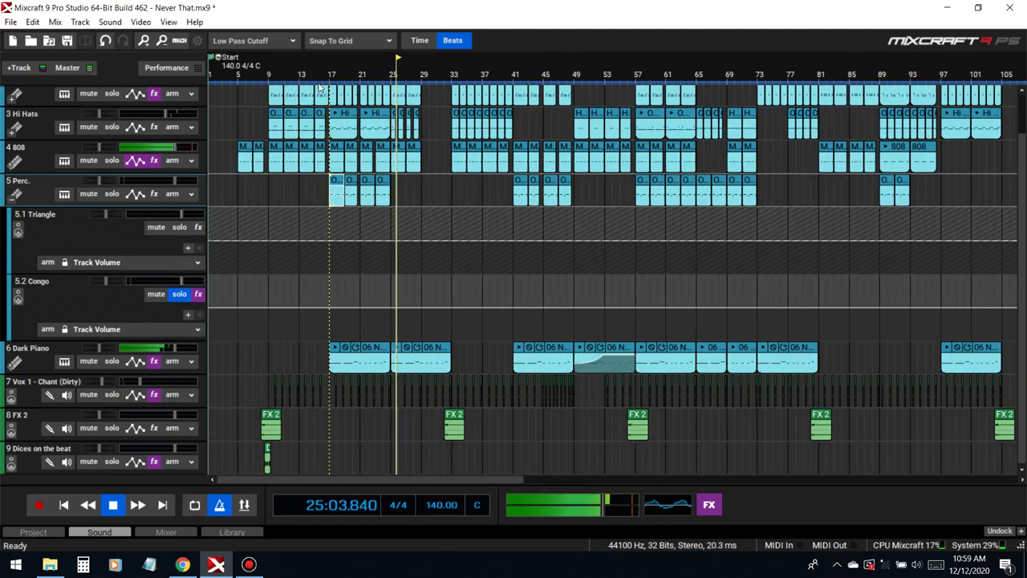
{"action": "key", "text": "space"}
{"action": "key", "text": "space"}
{"action": "mouse_move", "coordinate": [175, 280]}
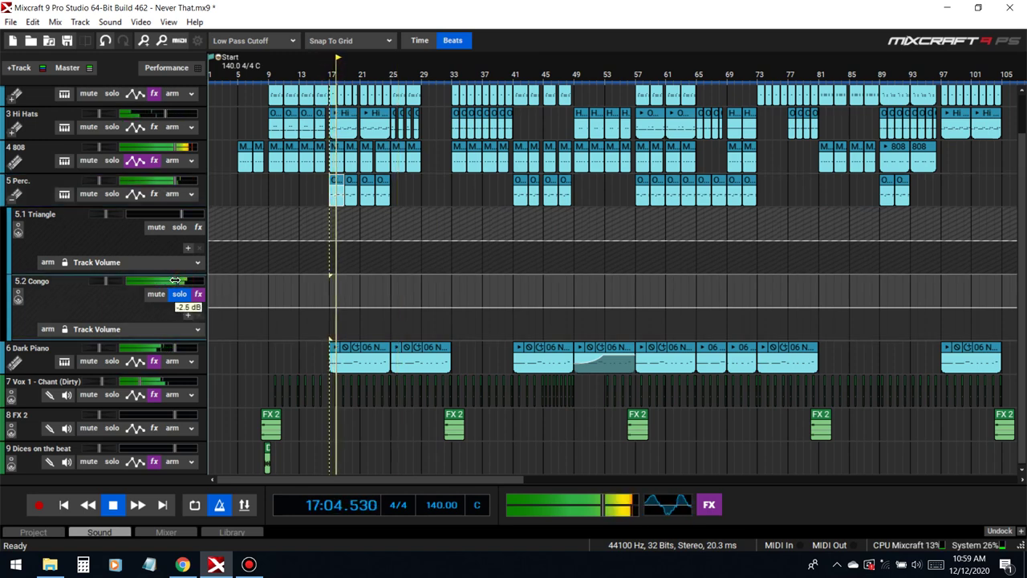
Collapse the Perc. track's Triangle and Congo output lanes, and stop playback after listening to the arrangement up to about bar 32
{"action": "scroll", "coordinate": [107, 248], "scroll_direction": "up", "scroll_amount": 1}
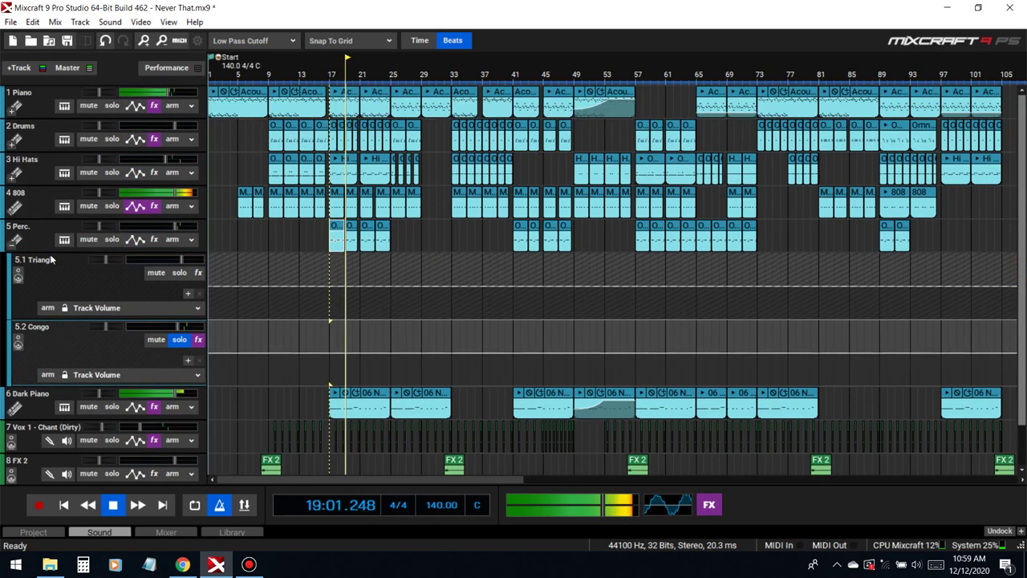
{"action": "left_click", "coordinate": [107, 248]}
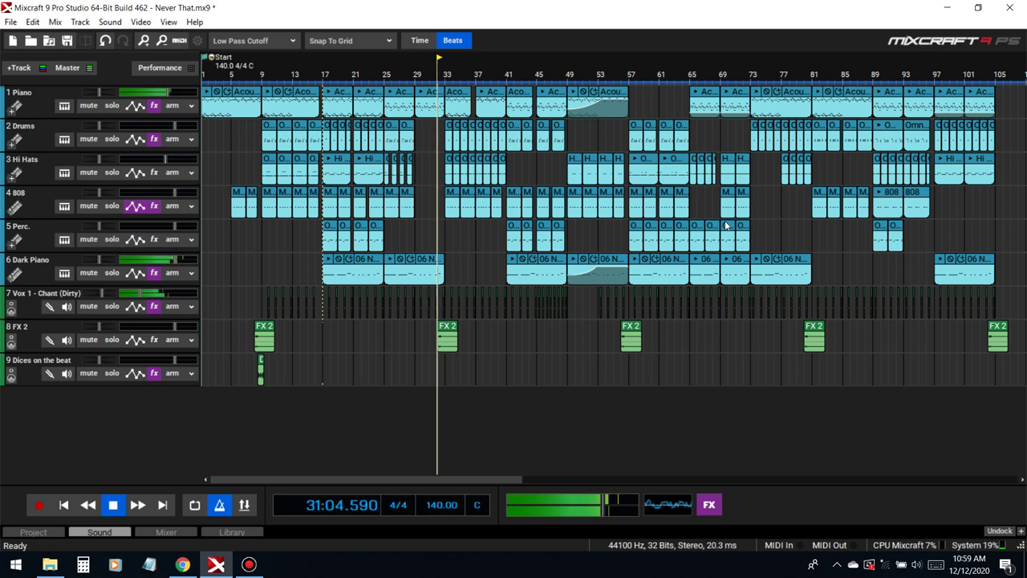
{"action": "key", "text": "space"}
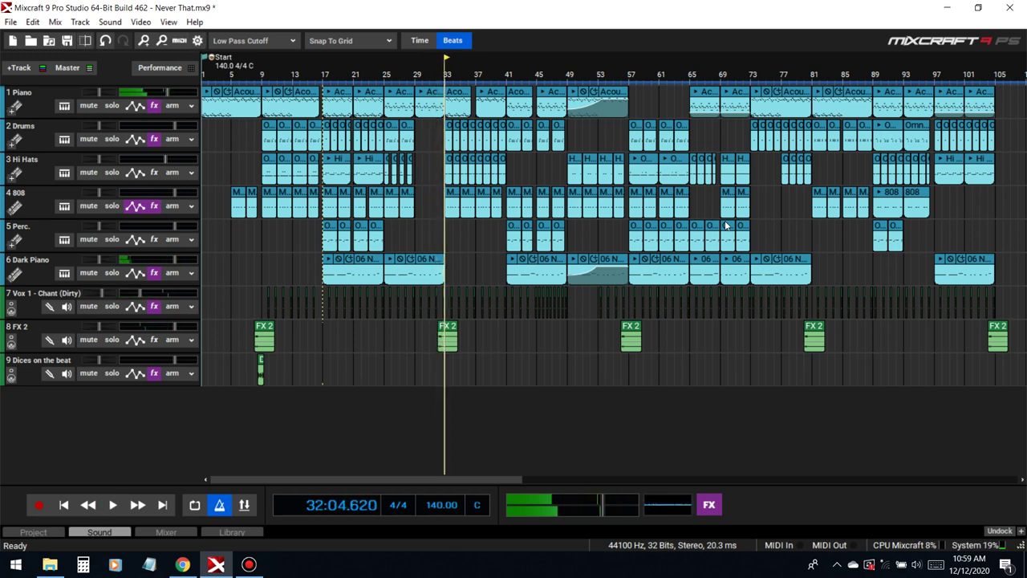